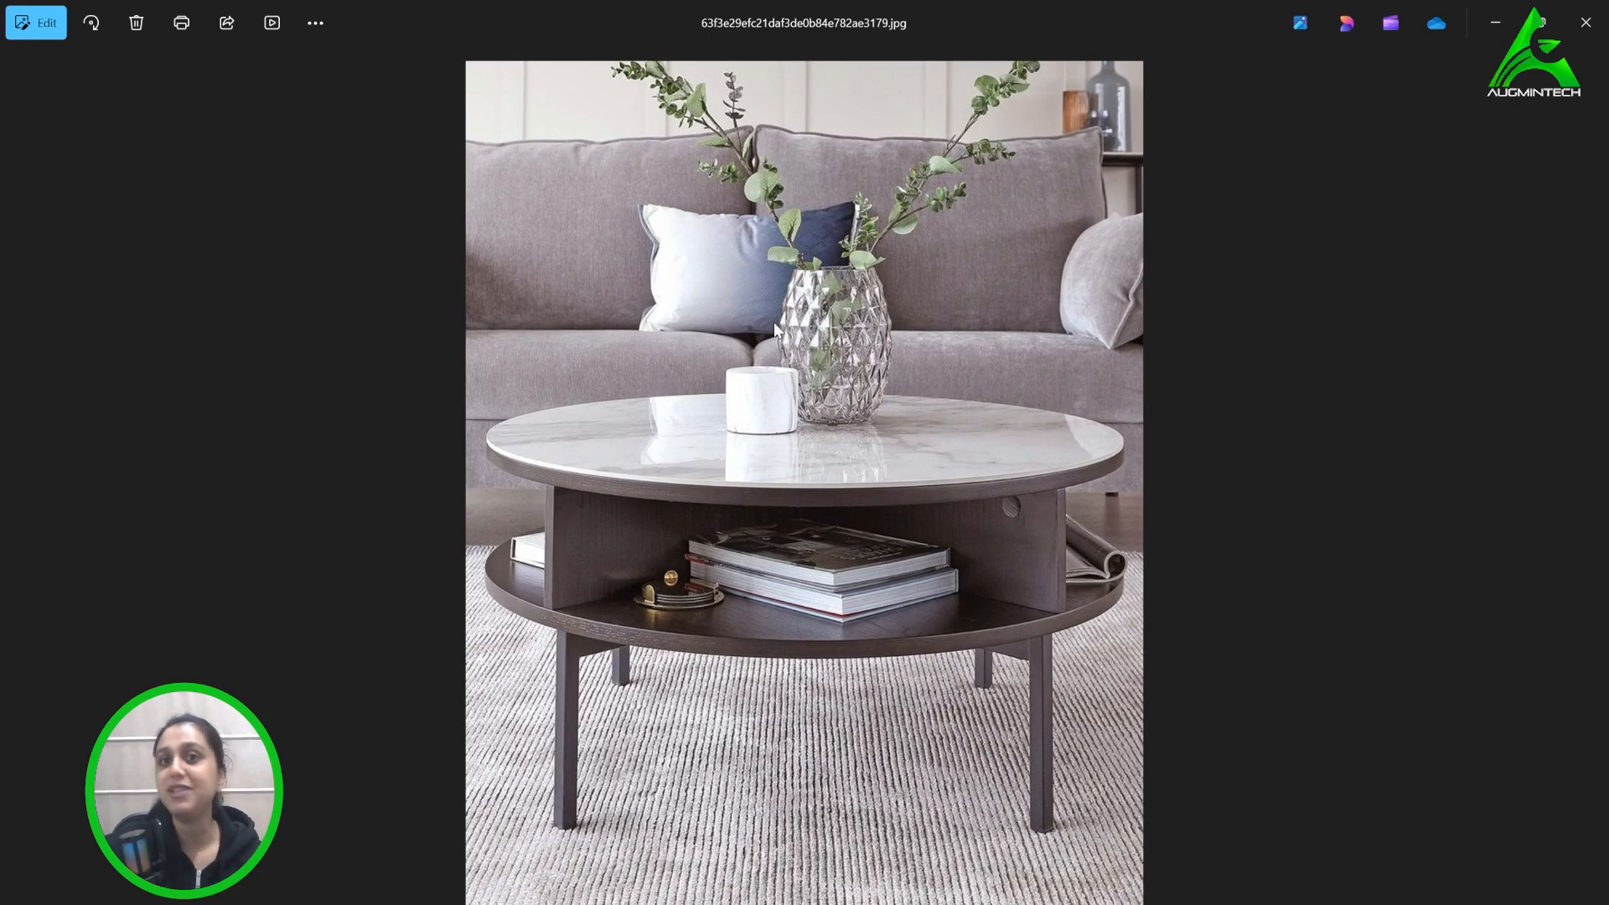
- Shrink the reference photo to a floating window, inspect the round coffee table's tiers and legs, and minimize the photo
click(1540, 23)
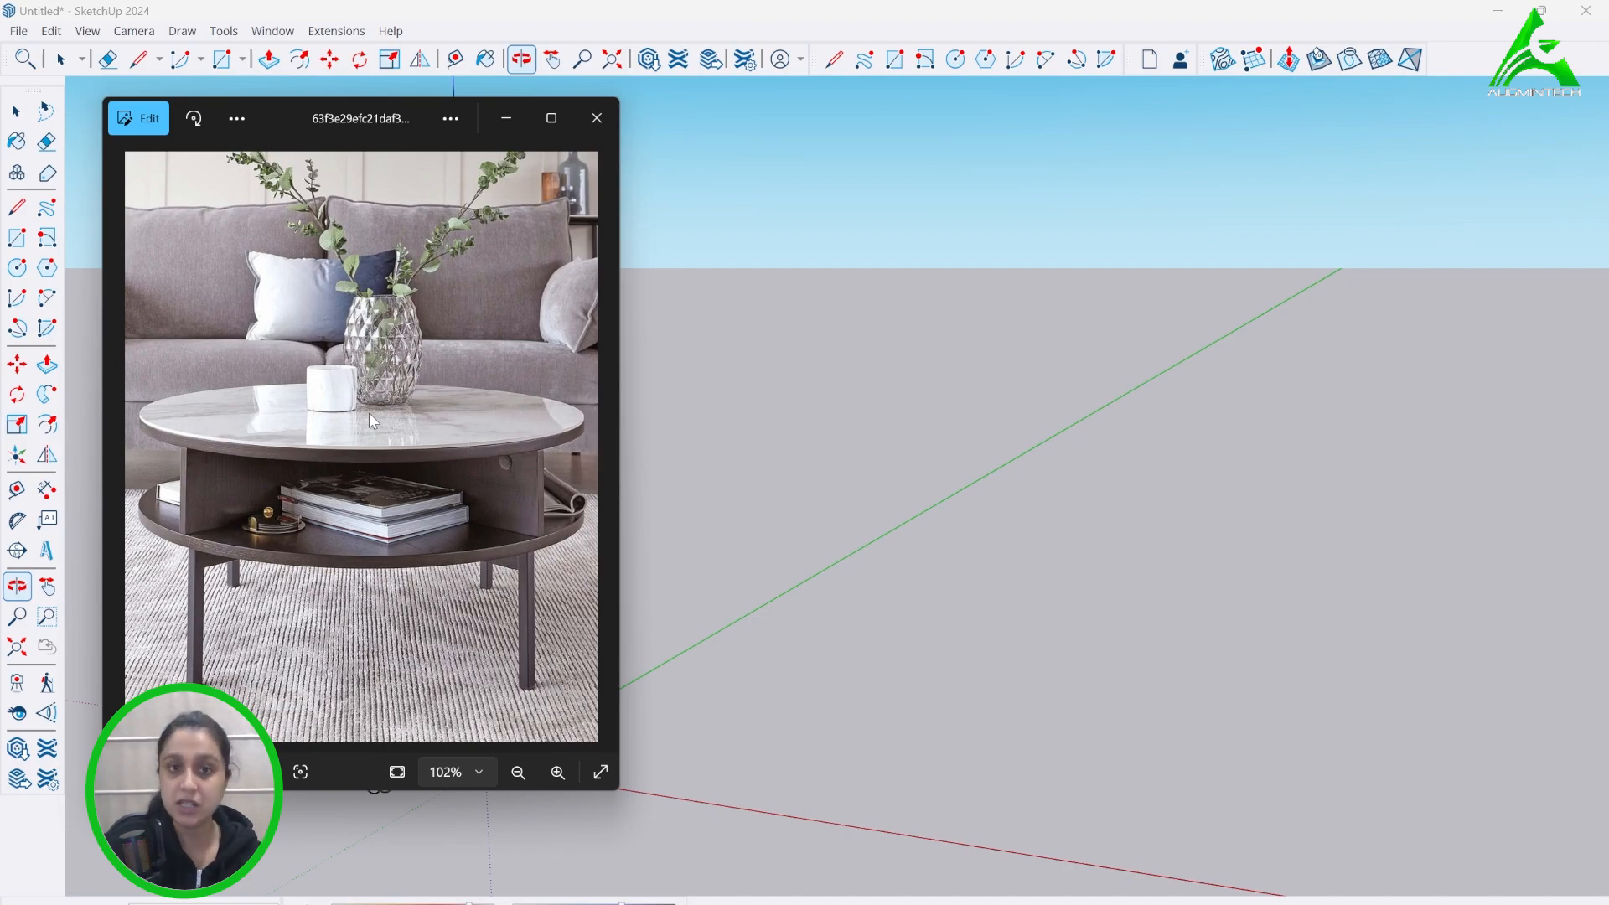
scroll(259, 446, up, 5)
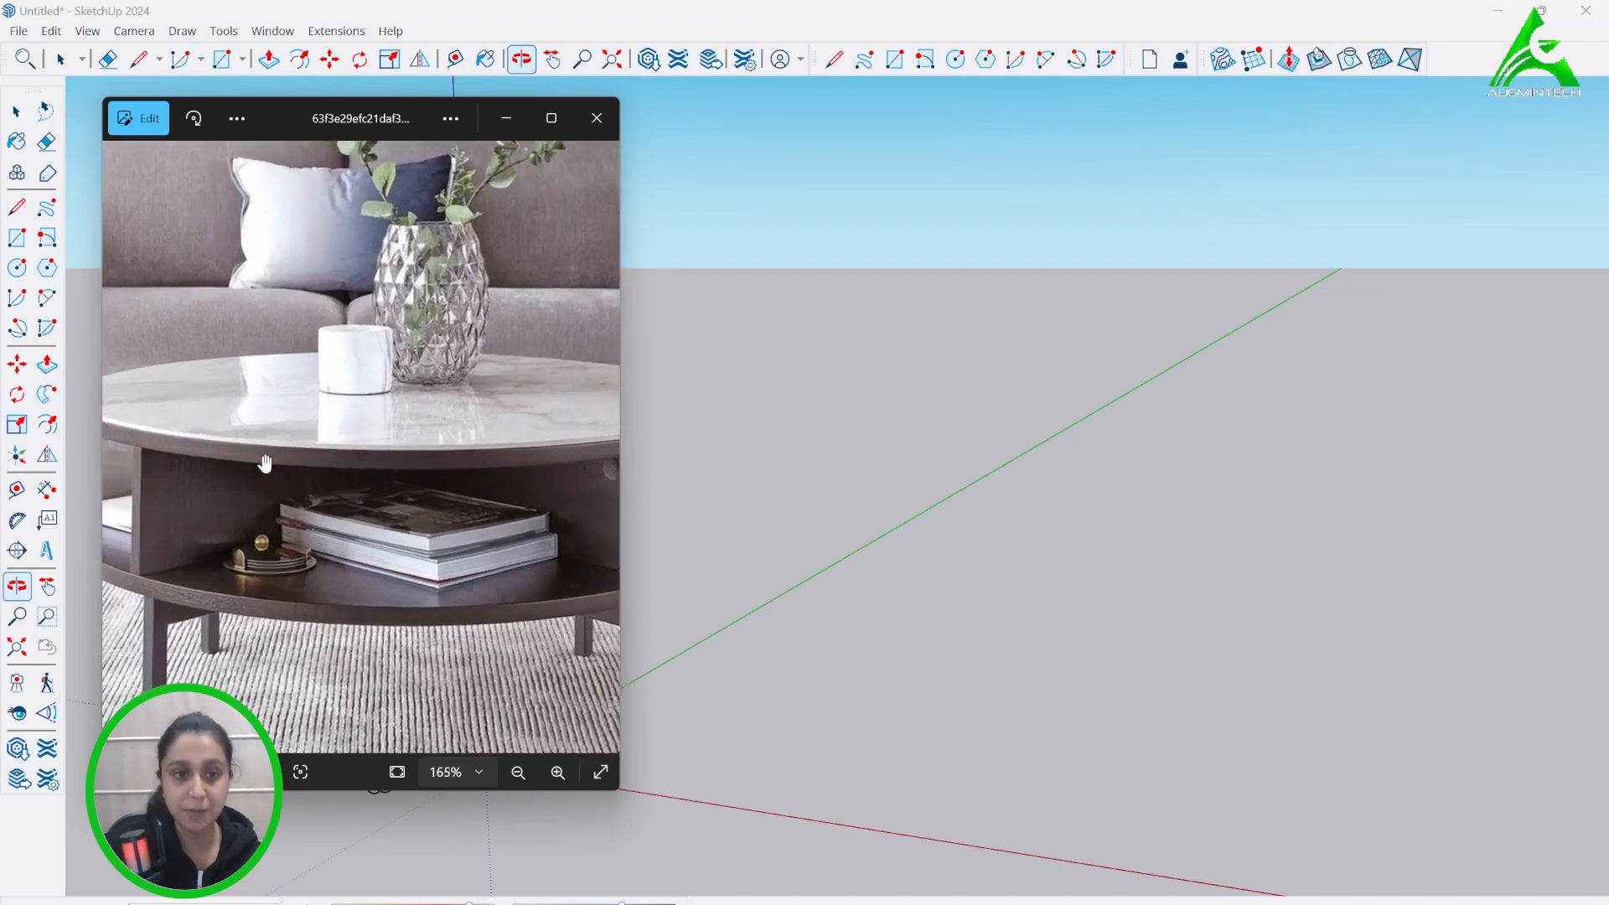
scroll(335, 444, down, 6)
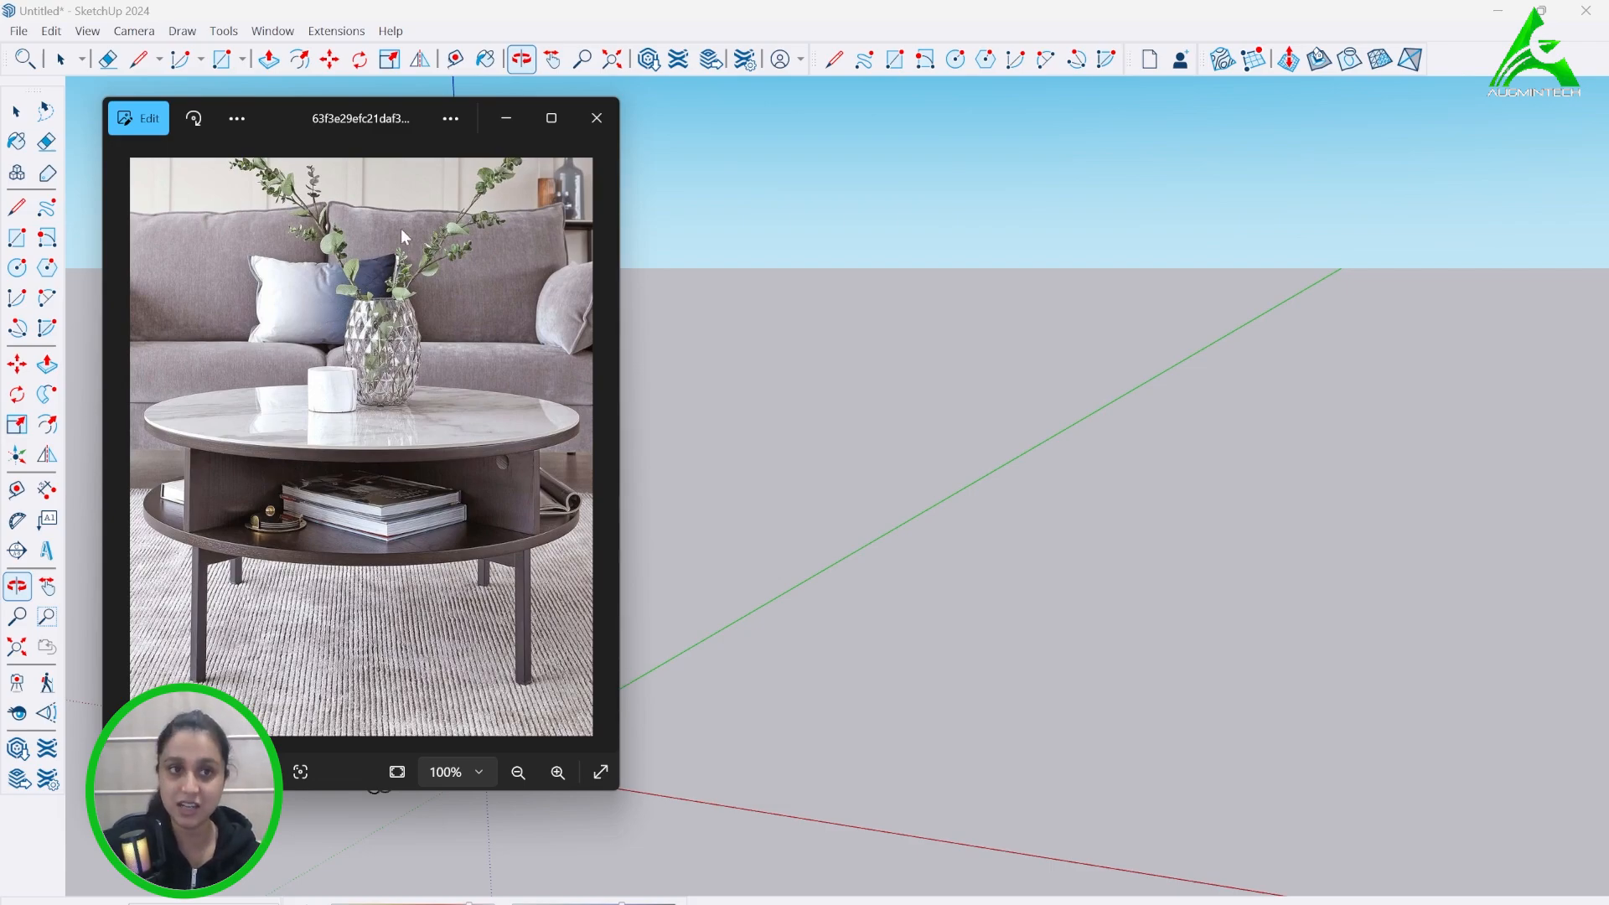
click(498, 116)
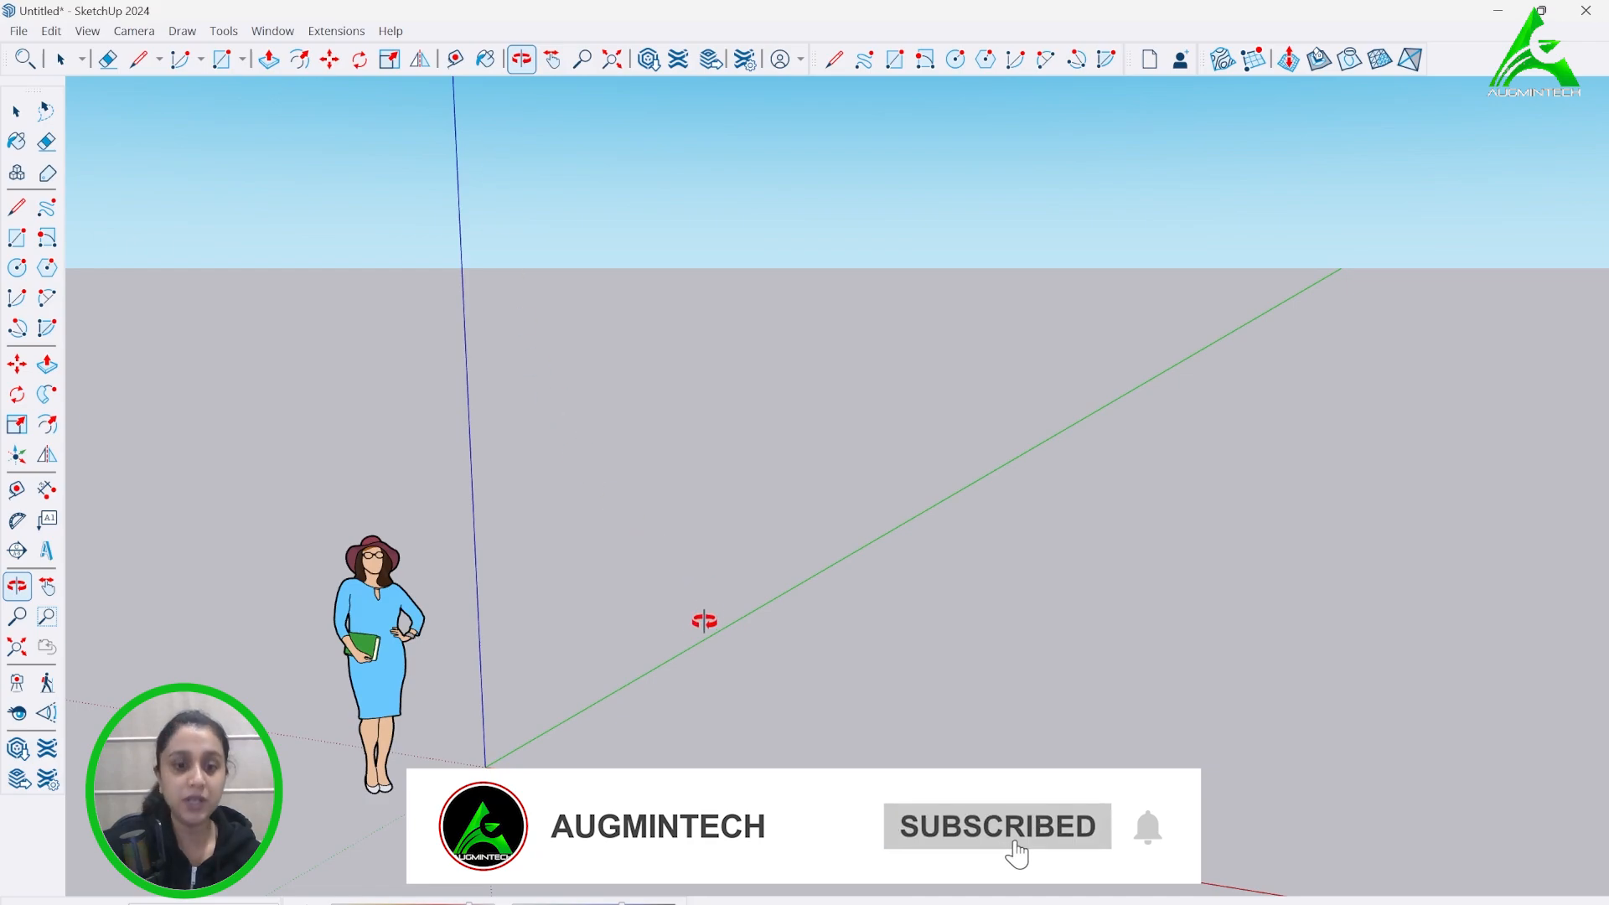
- Draw a circle flat on the ground plane near the origin for the table's round shelf
mouse_move(704, 621)
mouse_down()
mouse_move(657, 618)
mouse_move(711, 639)
mouse_move(394, 716)
mouse_move(862, 614)
mouse_up()
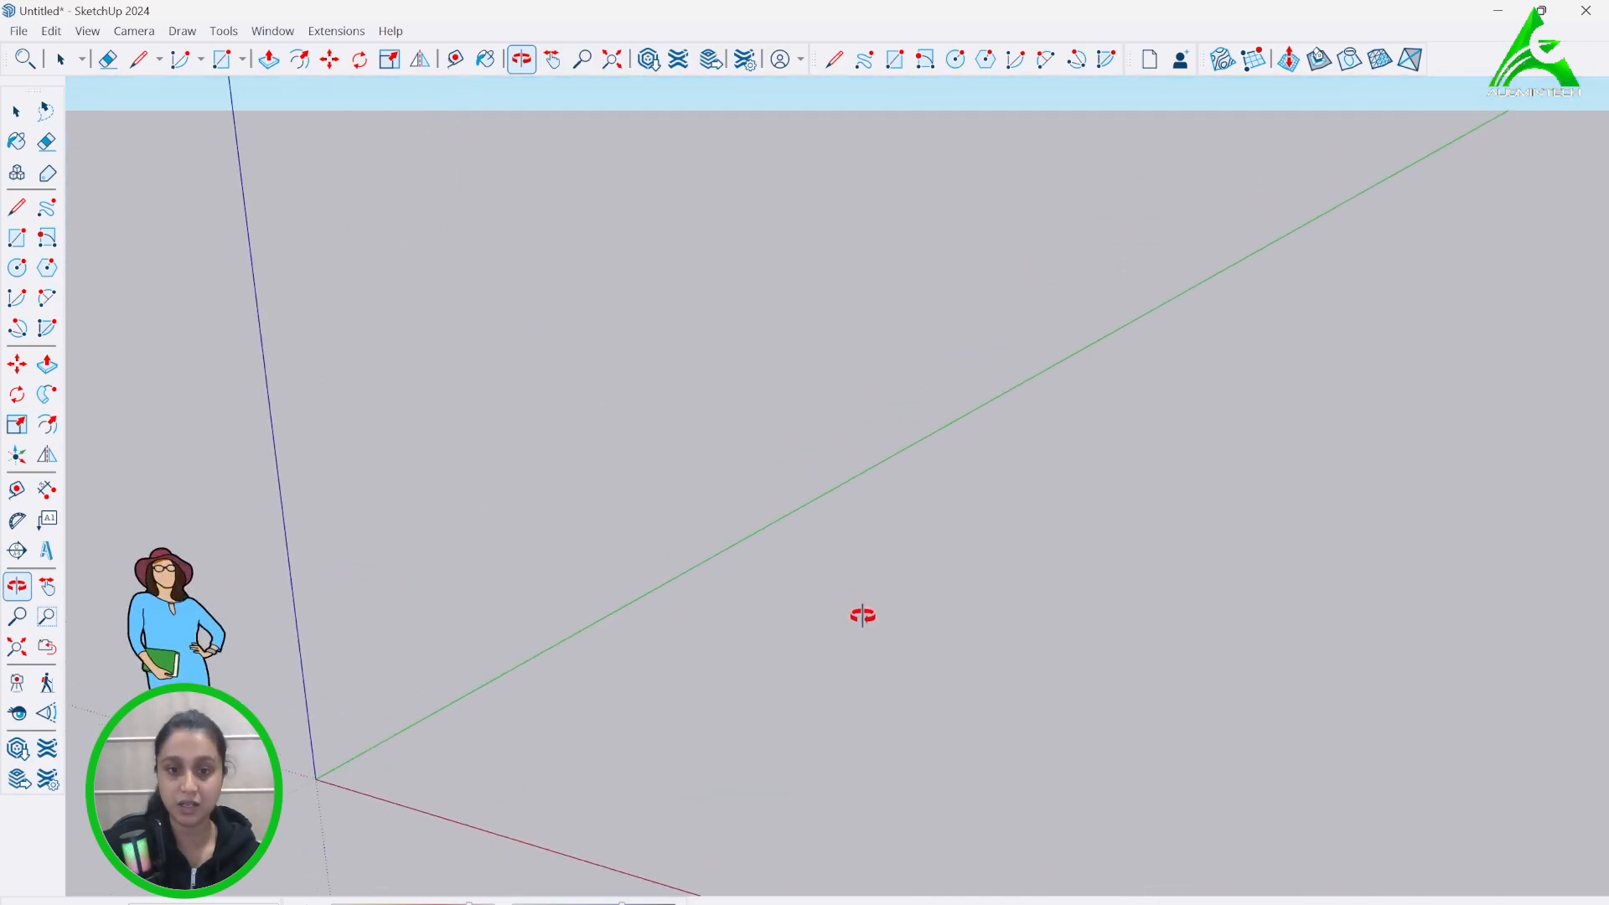
click(18, 269)
click(787, 674)
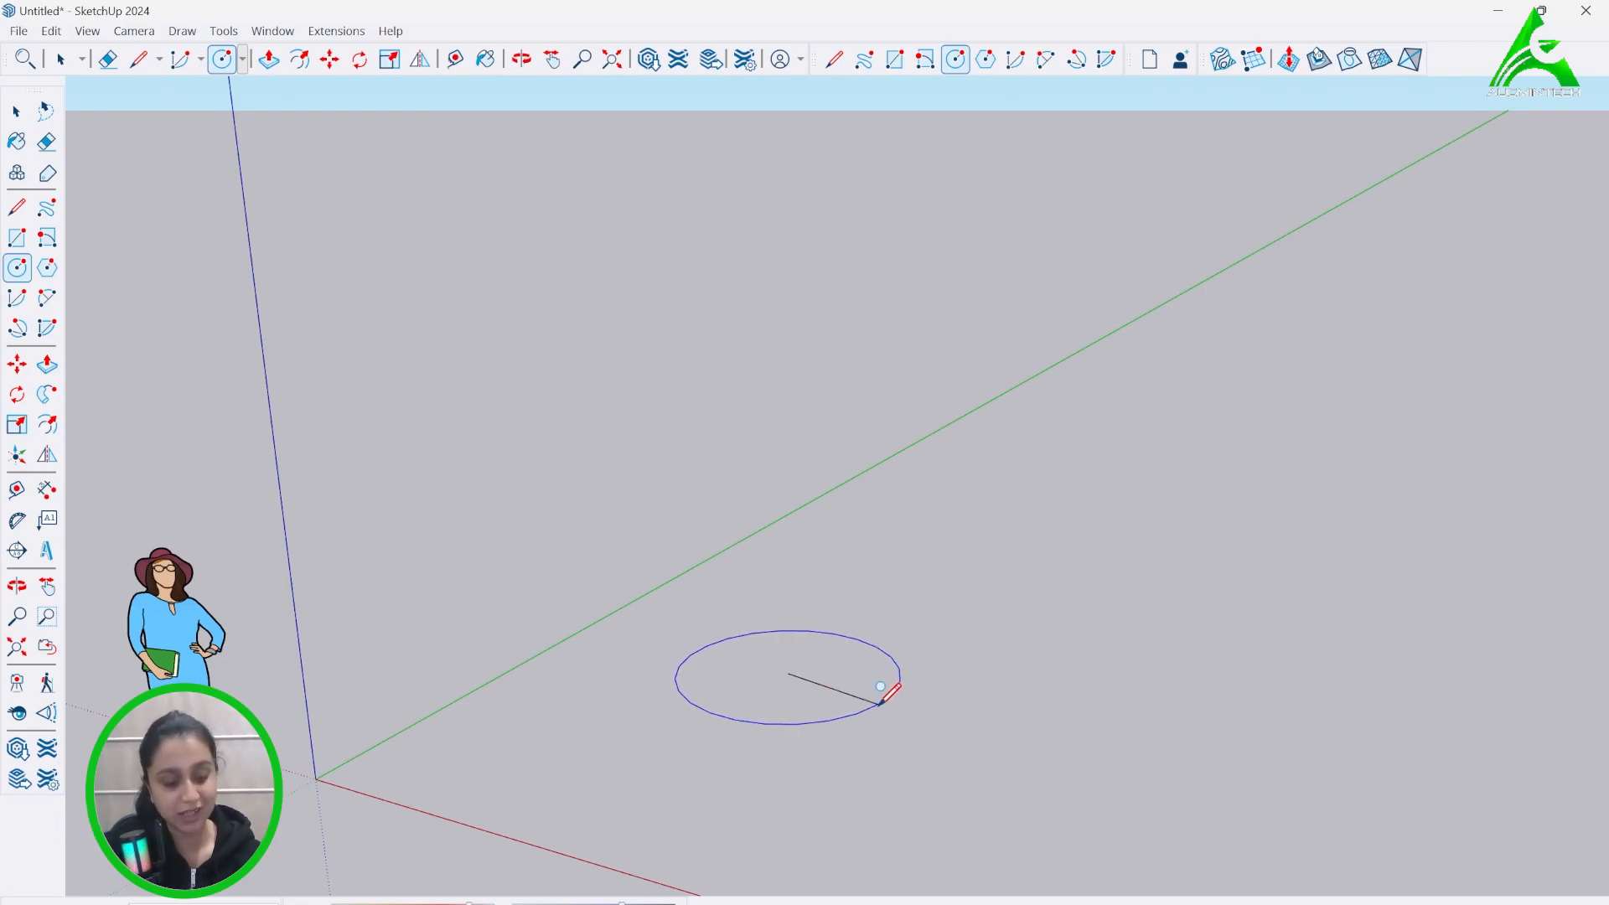
click(880, 703)
scroll(847, 698, up, 3)
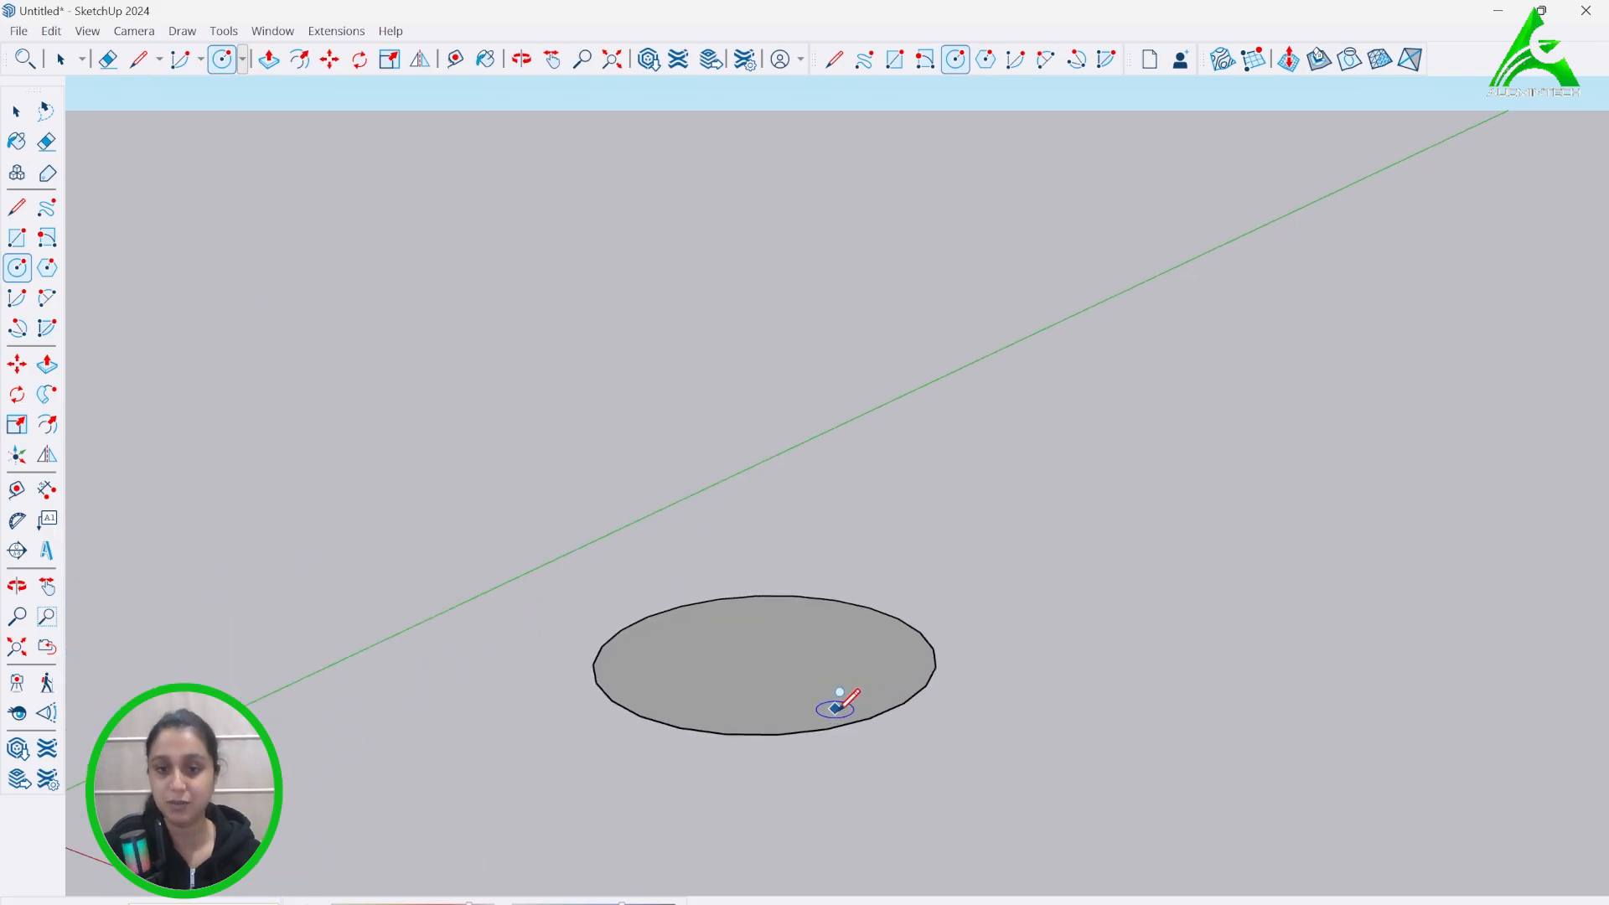
- Make the circle's face and edge into a group and open the group for editing
click(61, 60)
scroll(818, 708, up, 1)
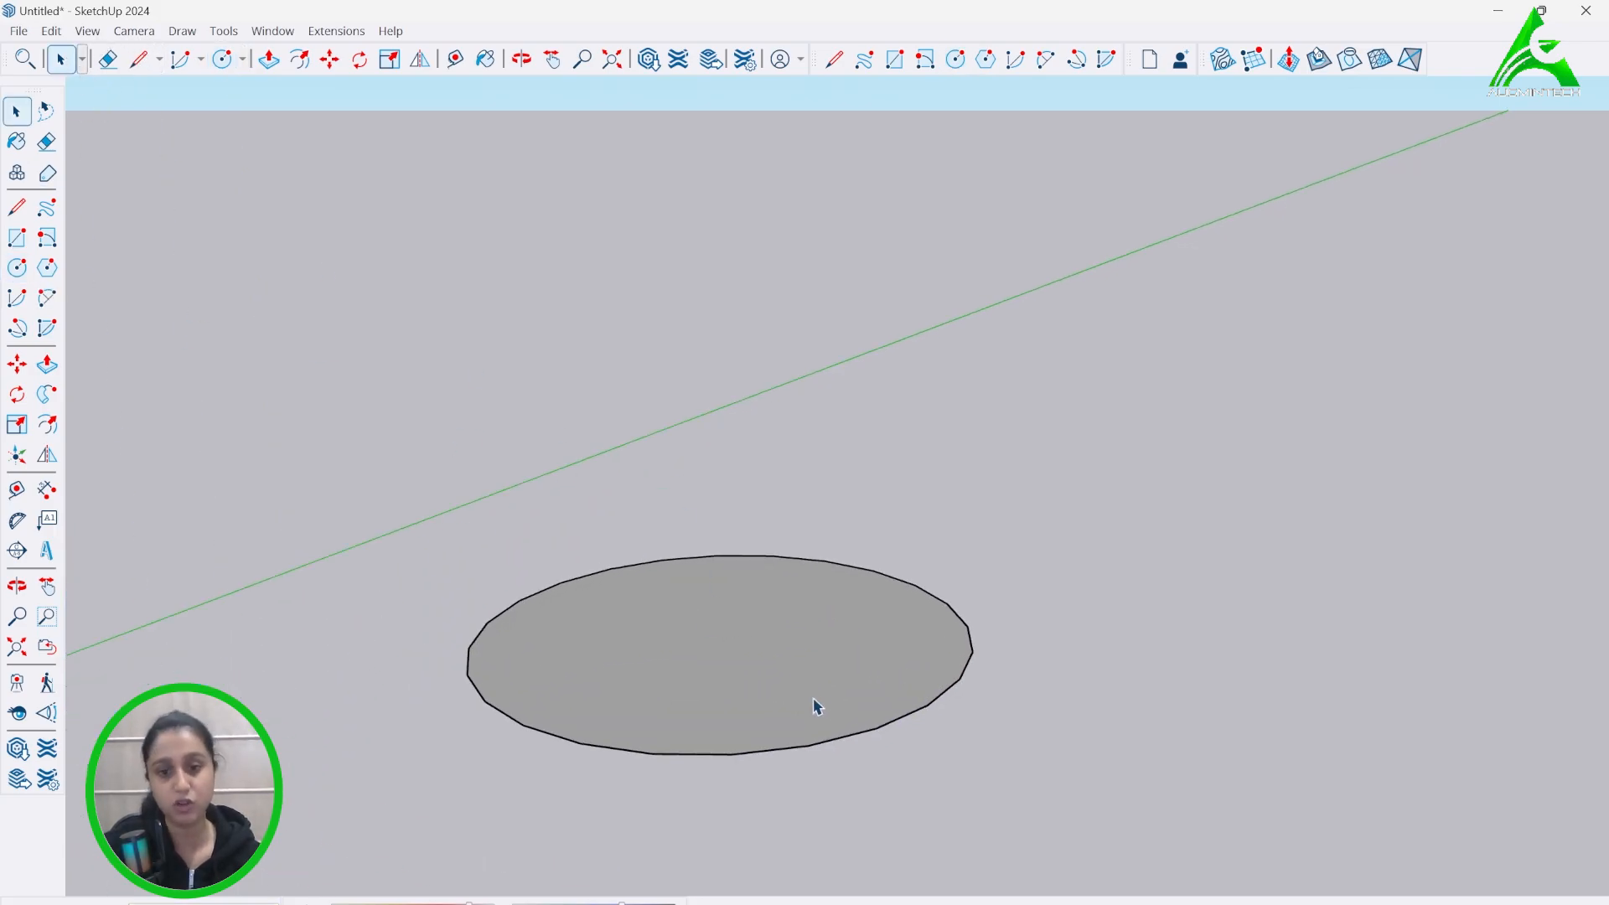
right_click(833, 642)
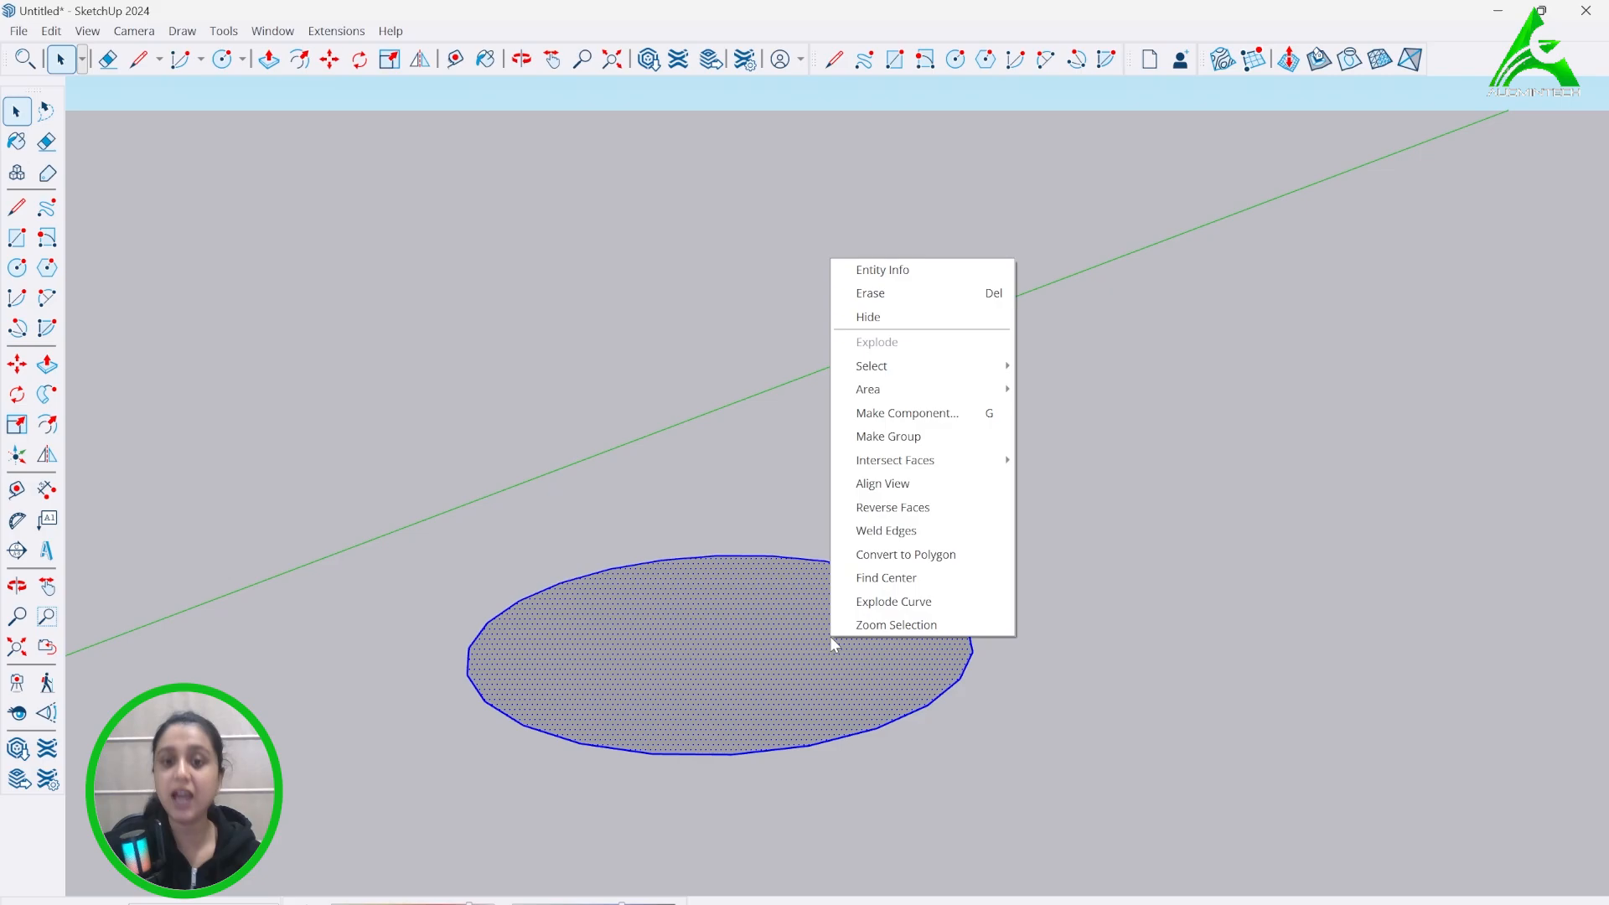
click(955, 441)
double_click(838, 642)
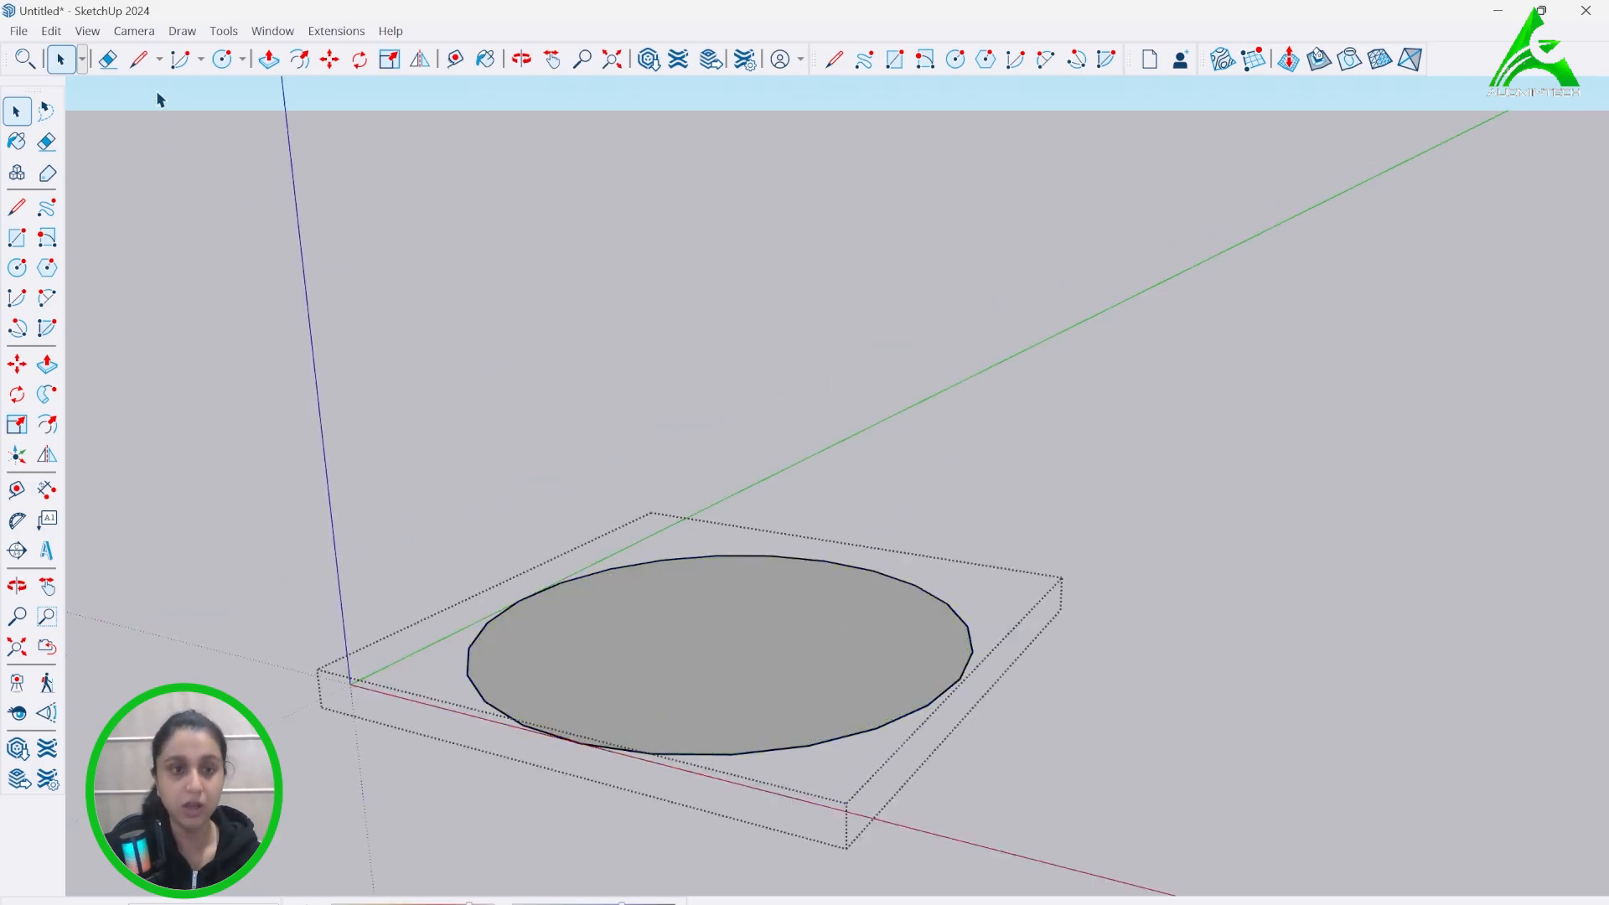
- Push/Pull the circular face slightly upward into a thin disc and leave the group
click(268, 59)
click(761, 652)
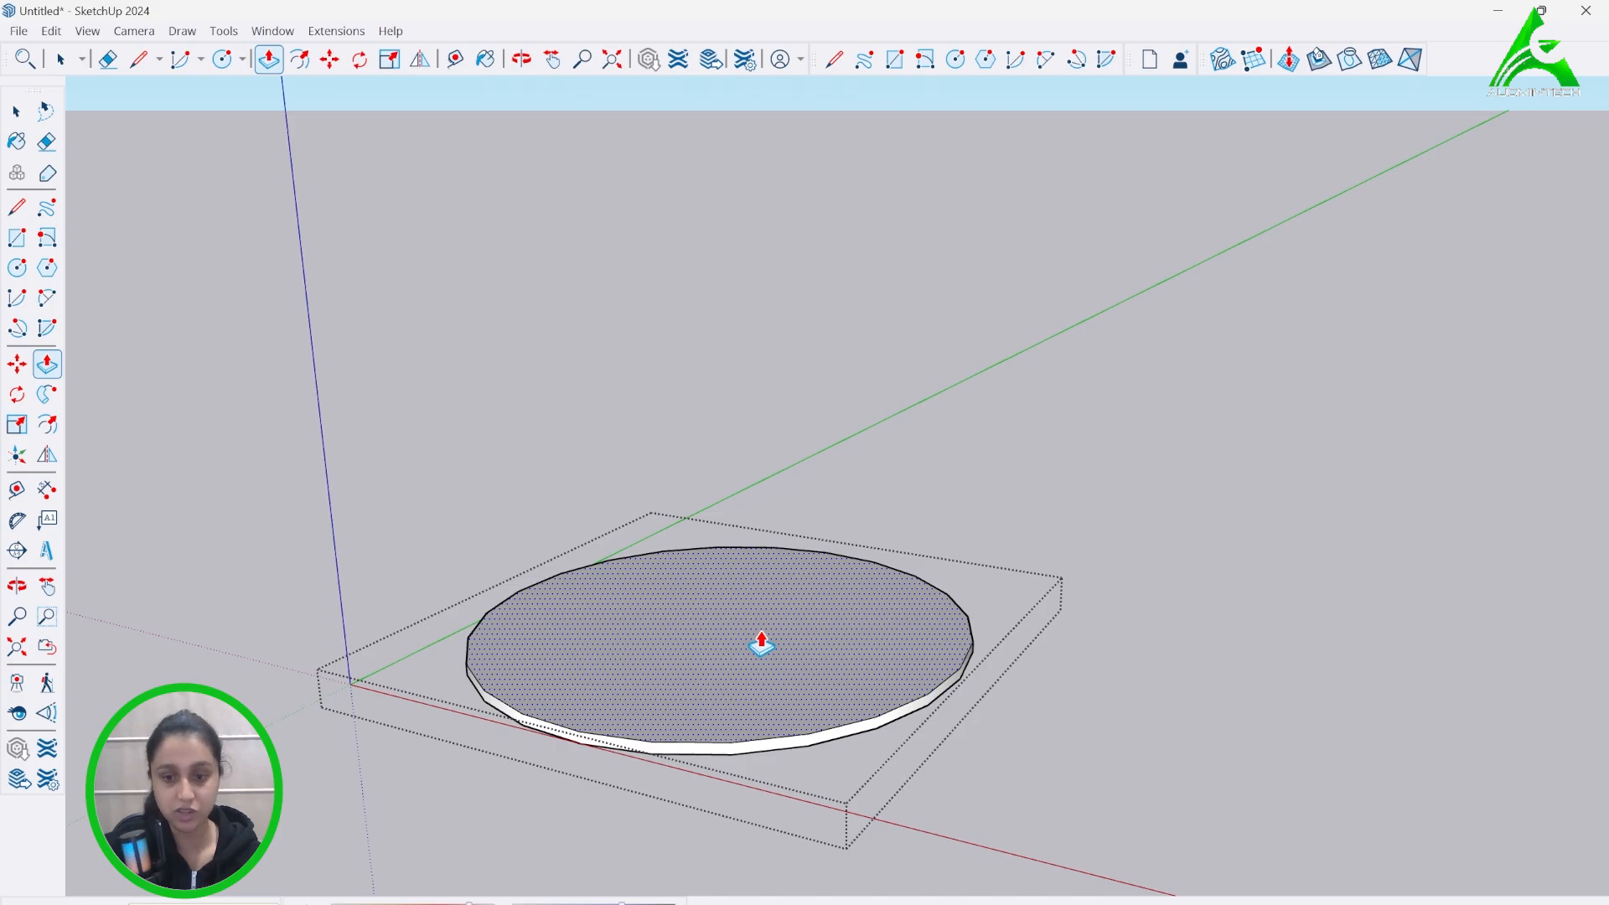
key(Return)
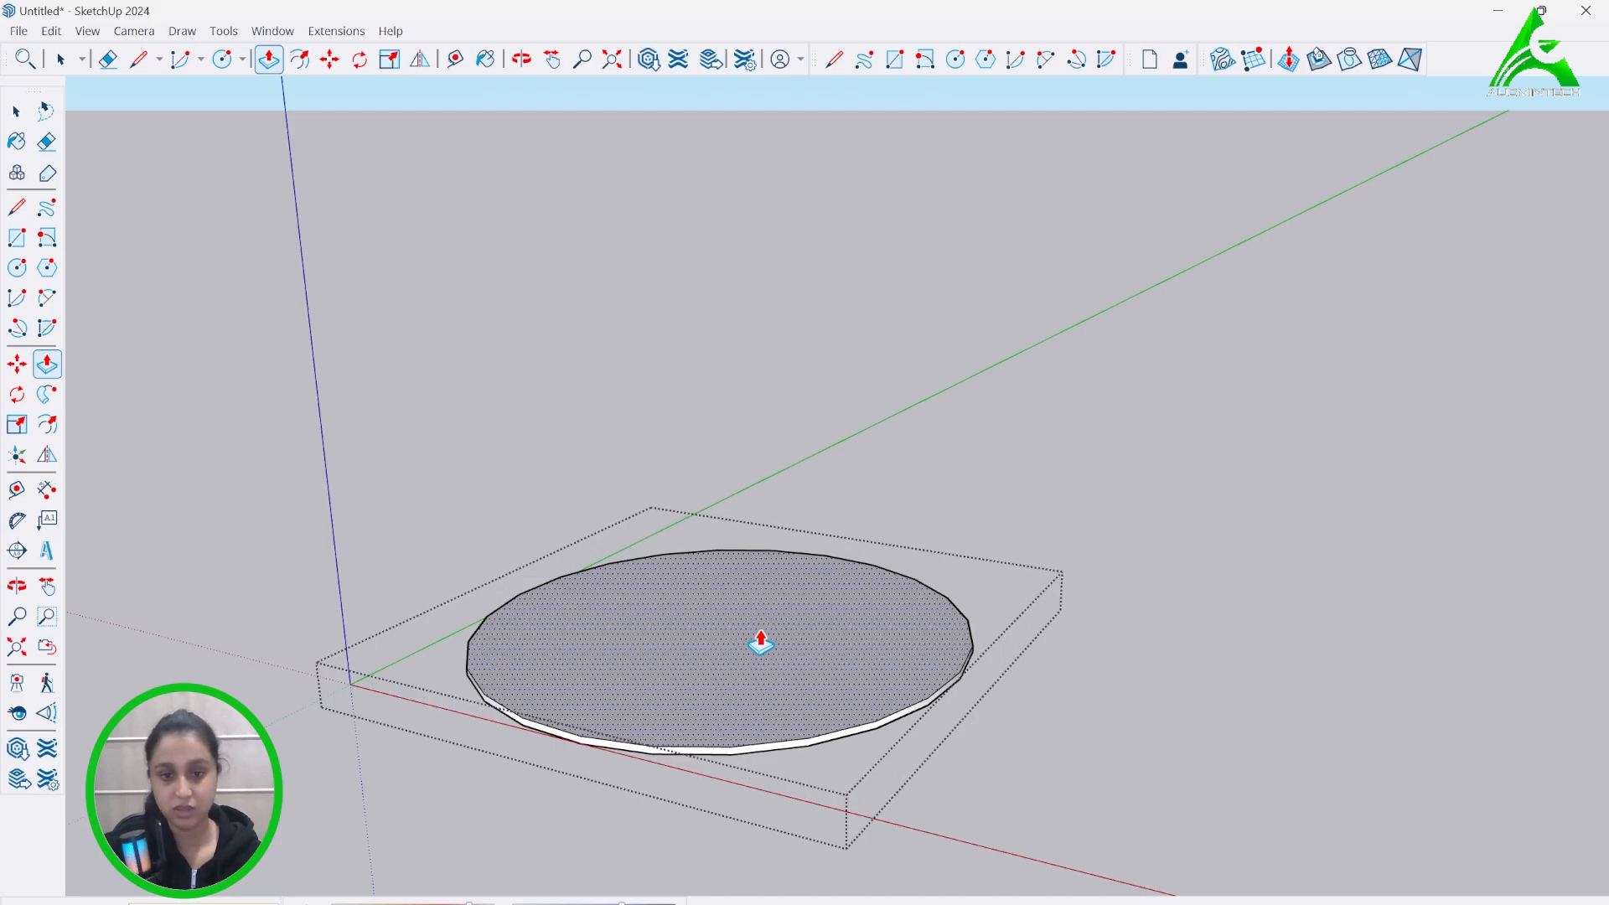
click(64, 61)
click(406, 313)
- Reopen the disc group, raise its top face a little more with Push/Pull, and leave the group
middle_drag(721, 614, 704, 547)
scroll(766, 665, up, 2)
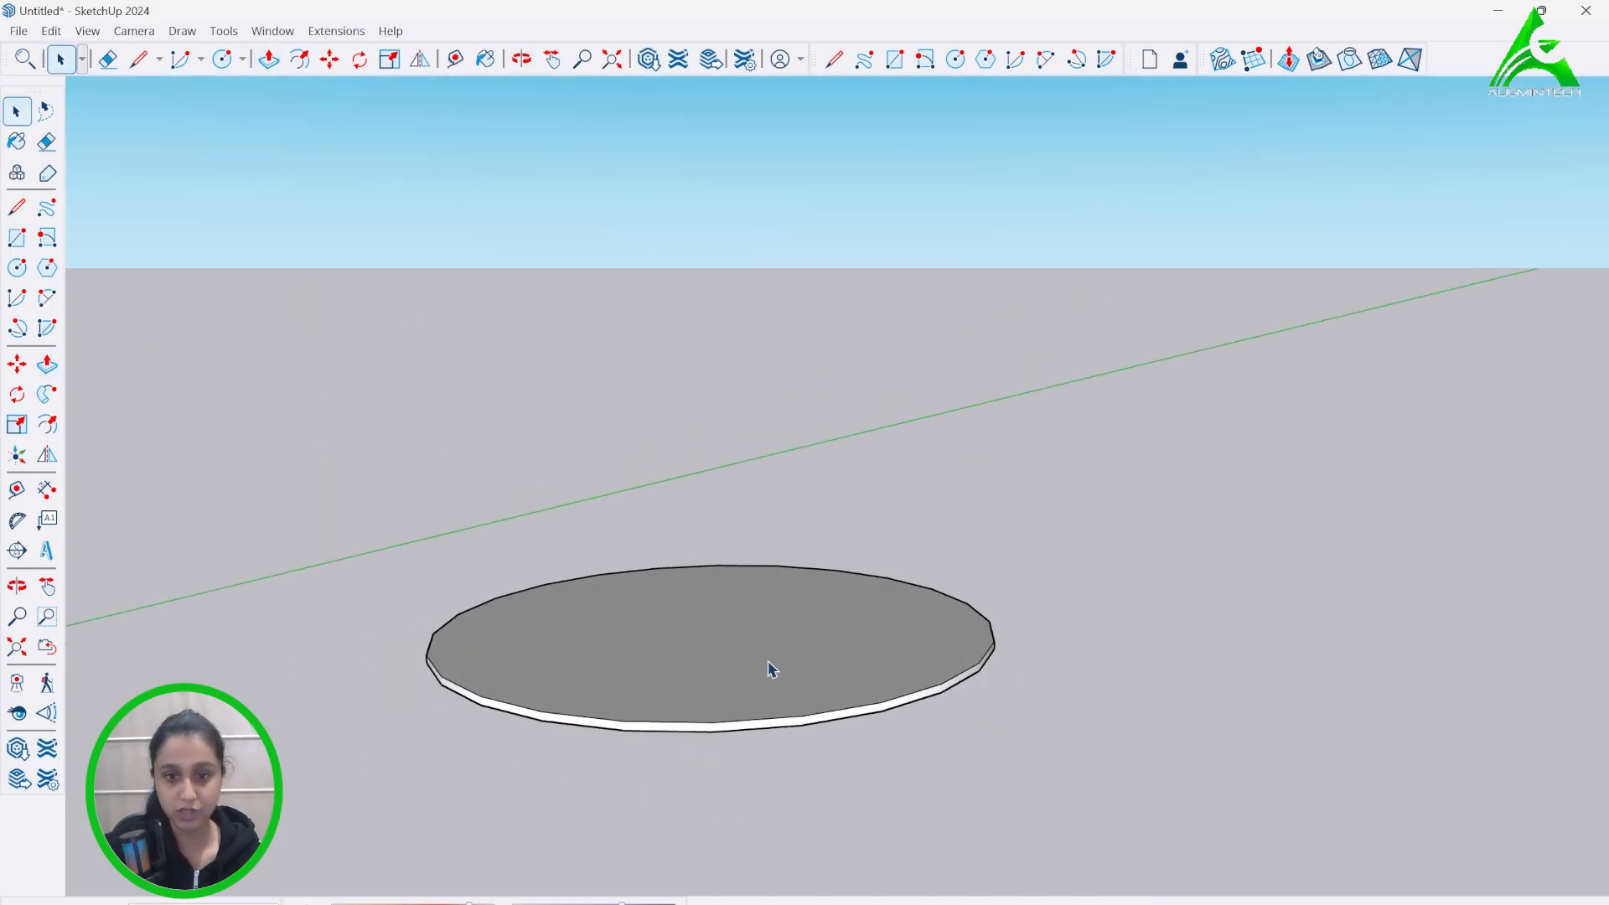
double_click(761, 659)
click(258, 66)
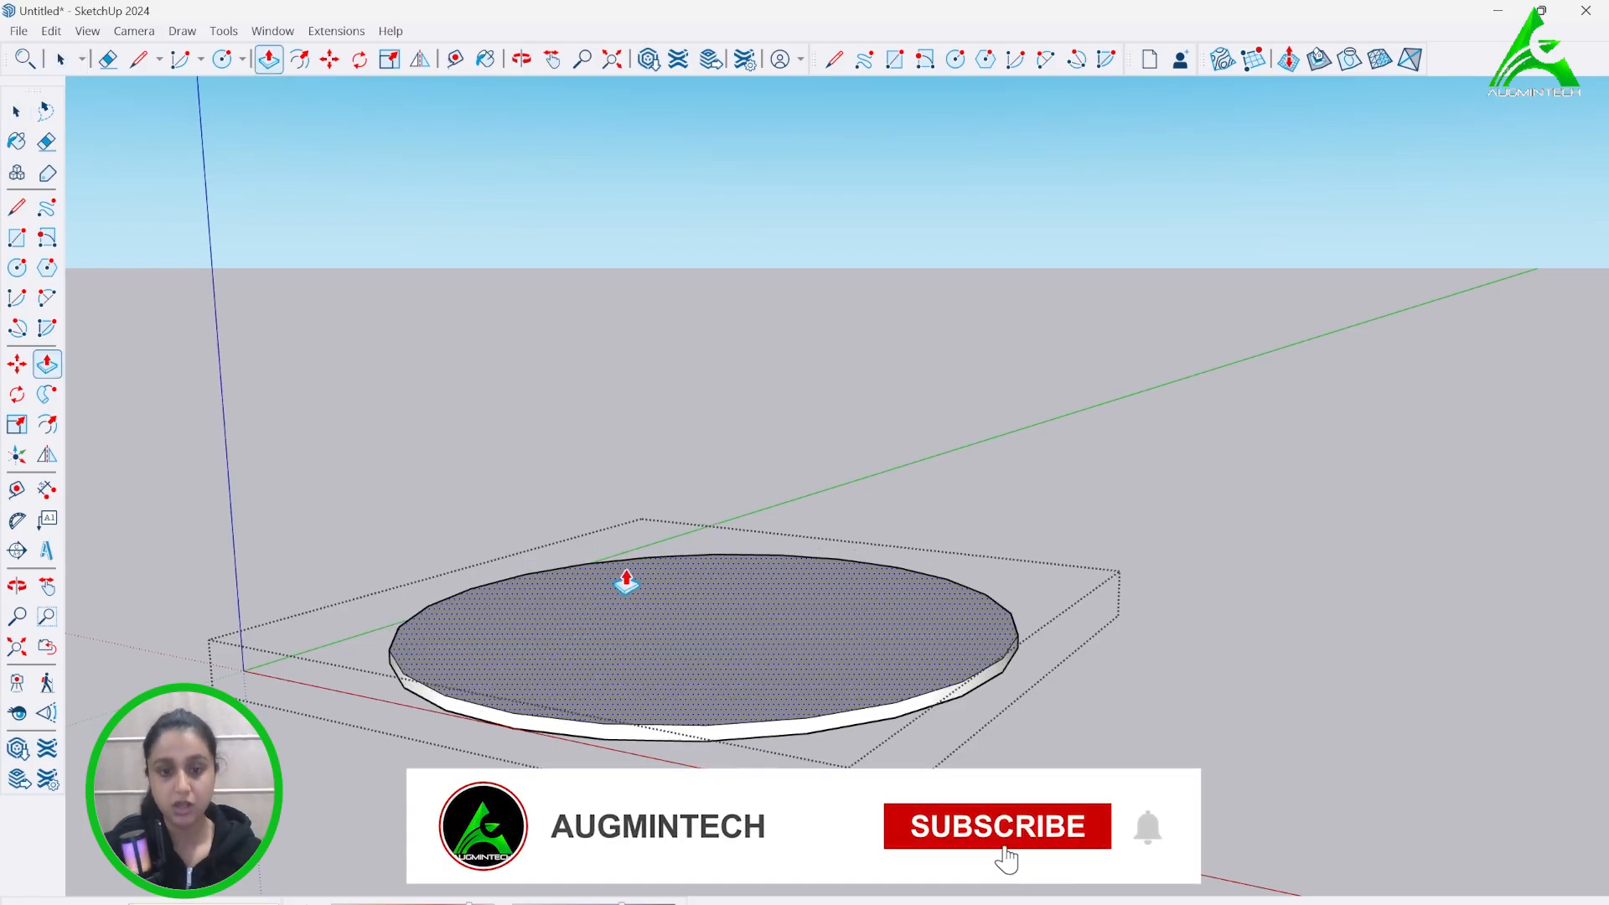
click(69, 65)
click(444, 375)
- Select the disc group and check the spacing between the table's two tiers in the reference photo
scroll(630, 748, down, 2)
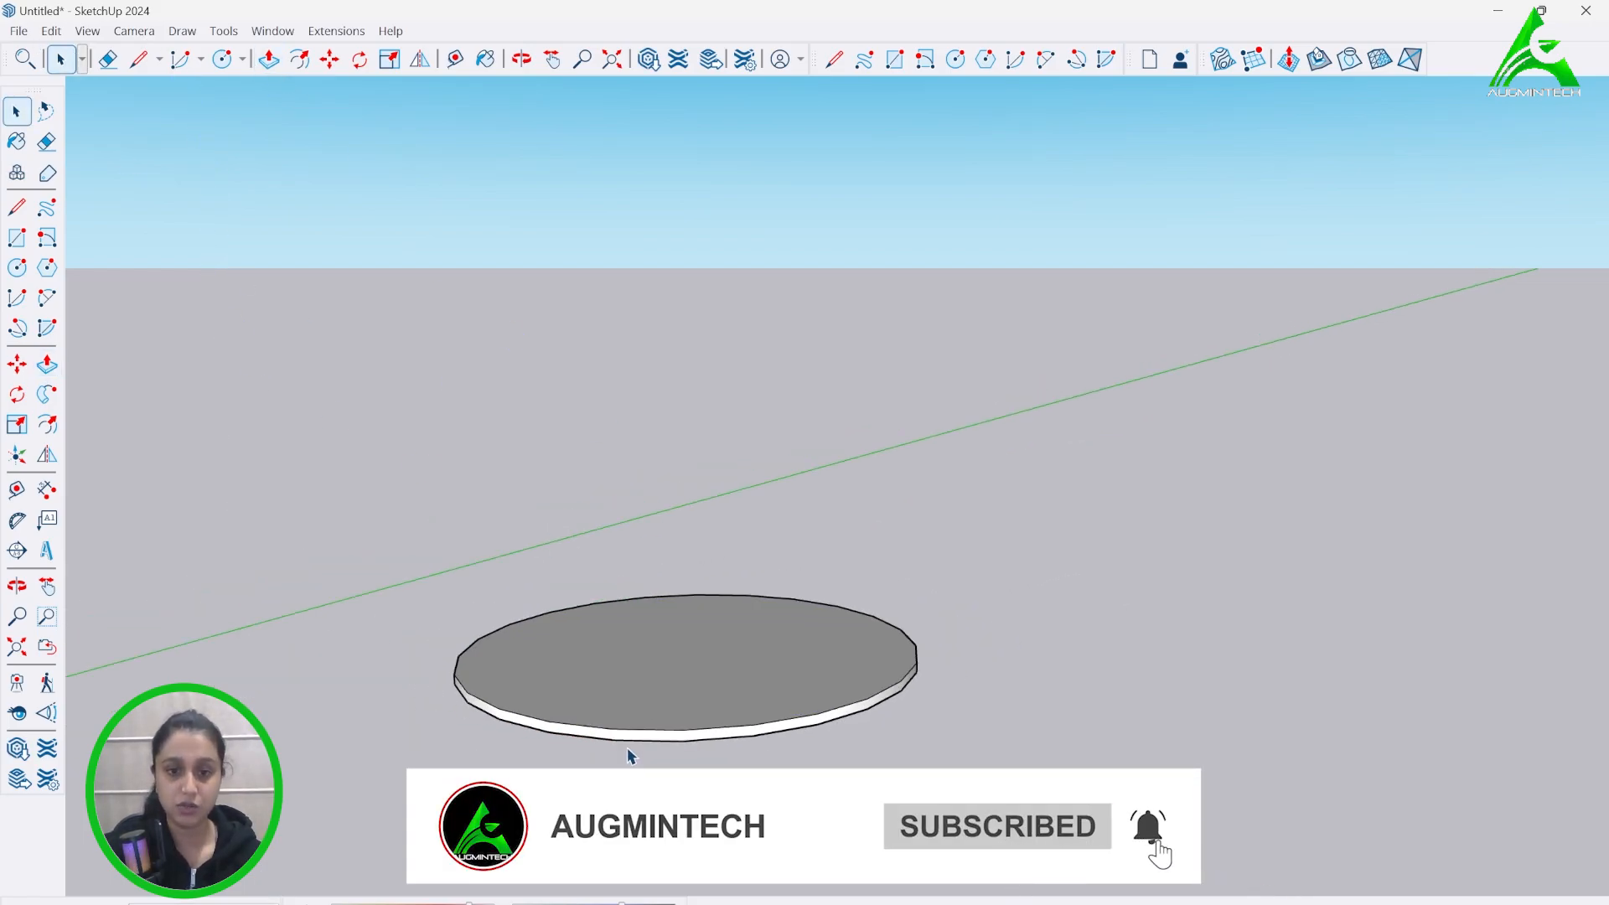
scroll(671, 728, up, 1)
click(744, 690)
scroll(884, 727, down, 1)
scroll(754, 671, down, 2)
scroll(862, 611, up, 1)
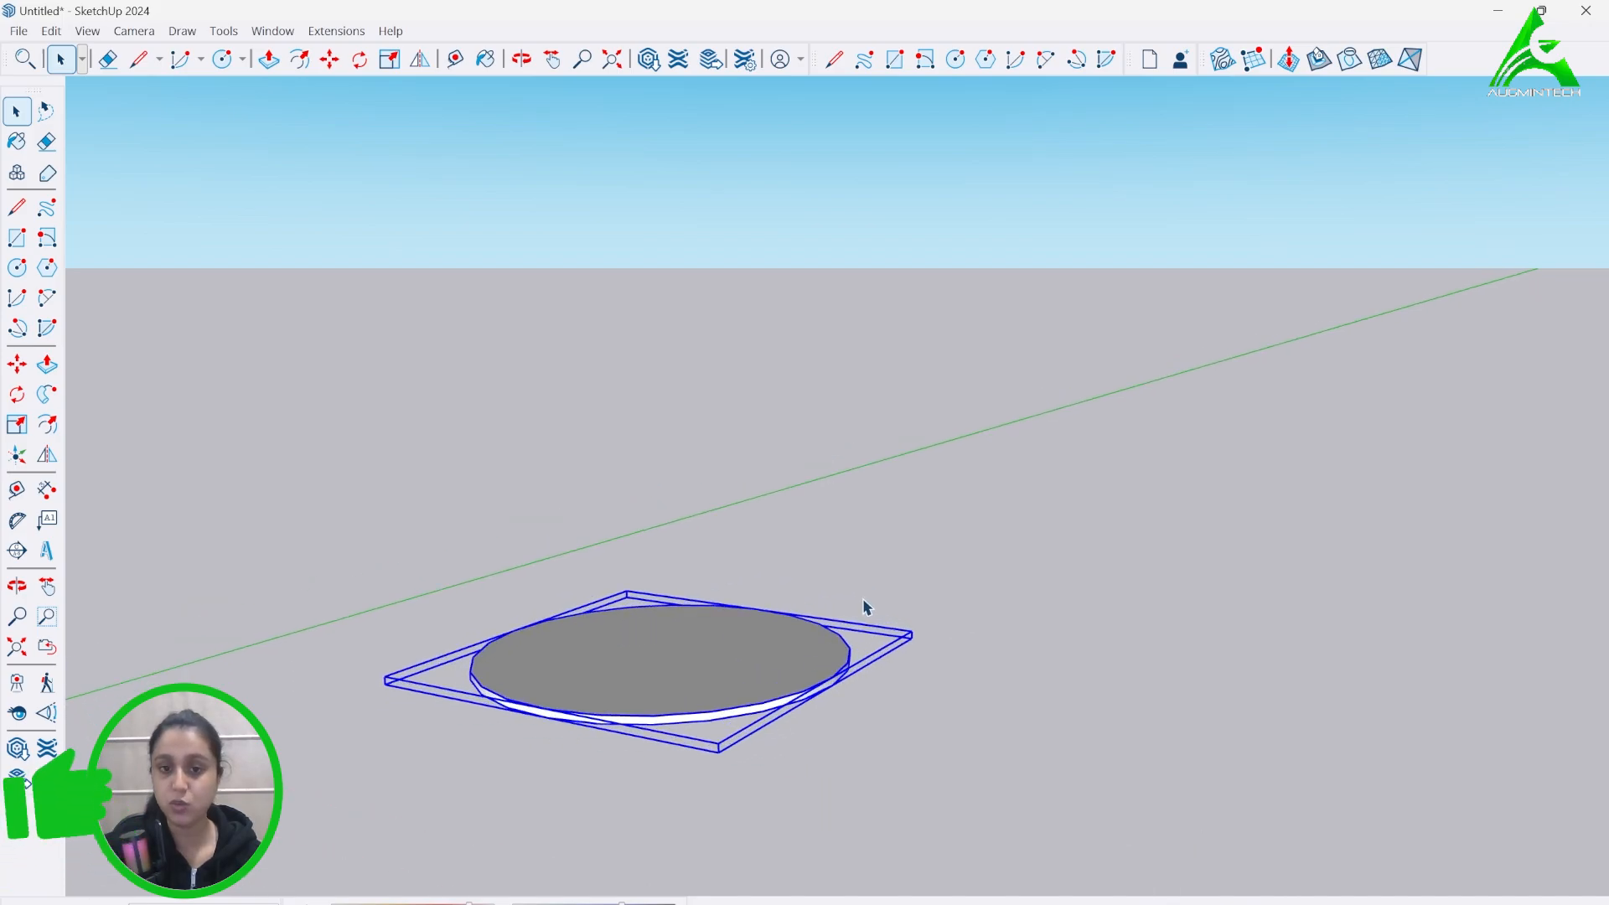
key(alt+Tab)
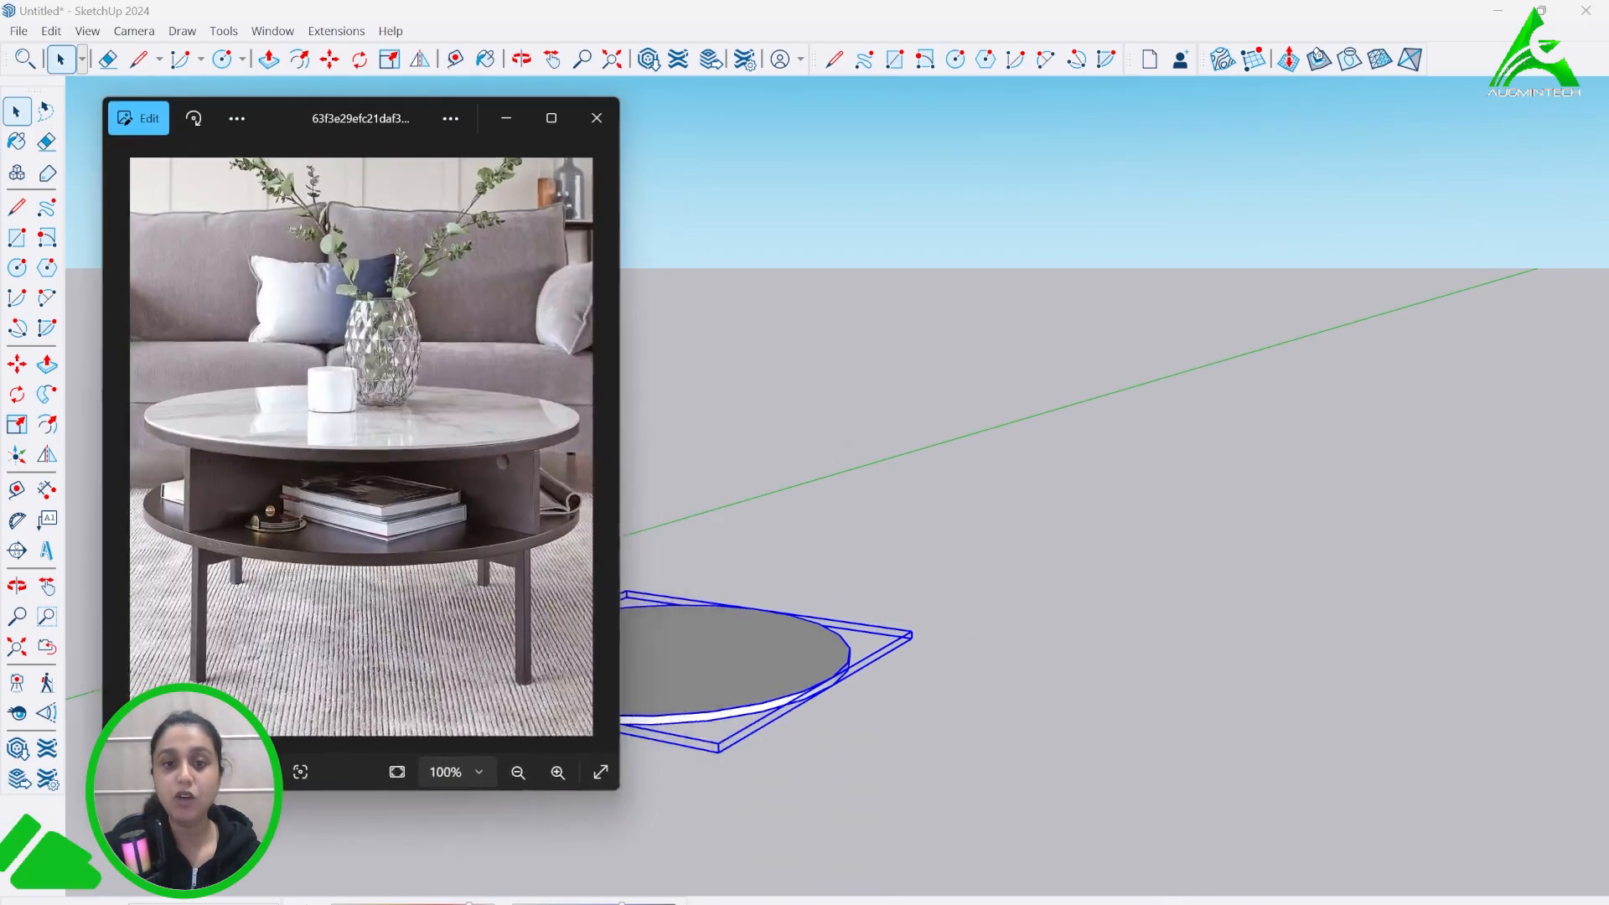
drag(348, 118, 1239, 129)
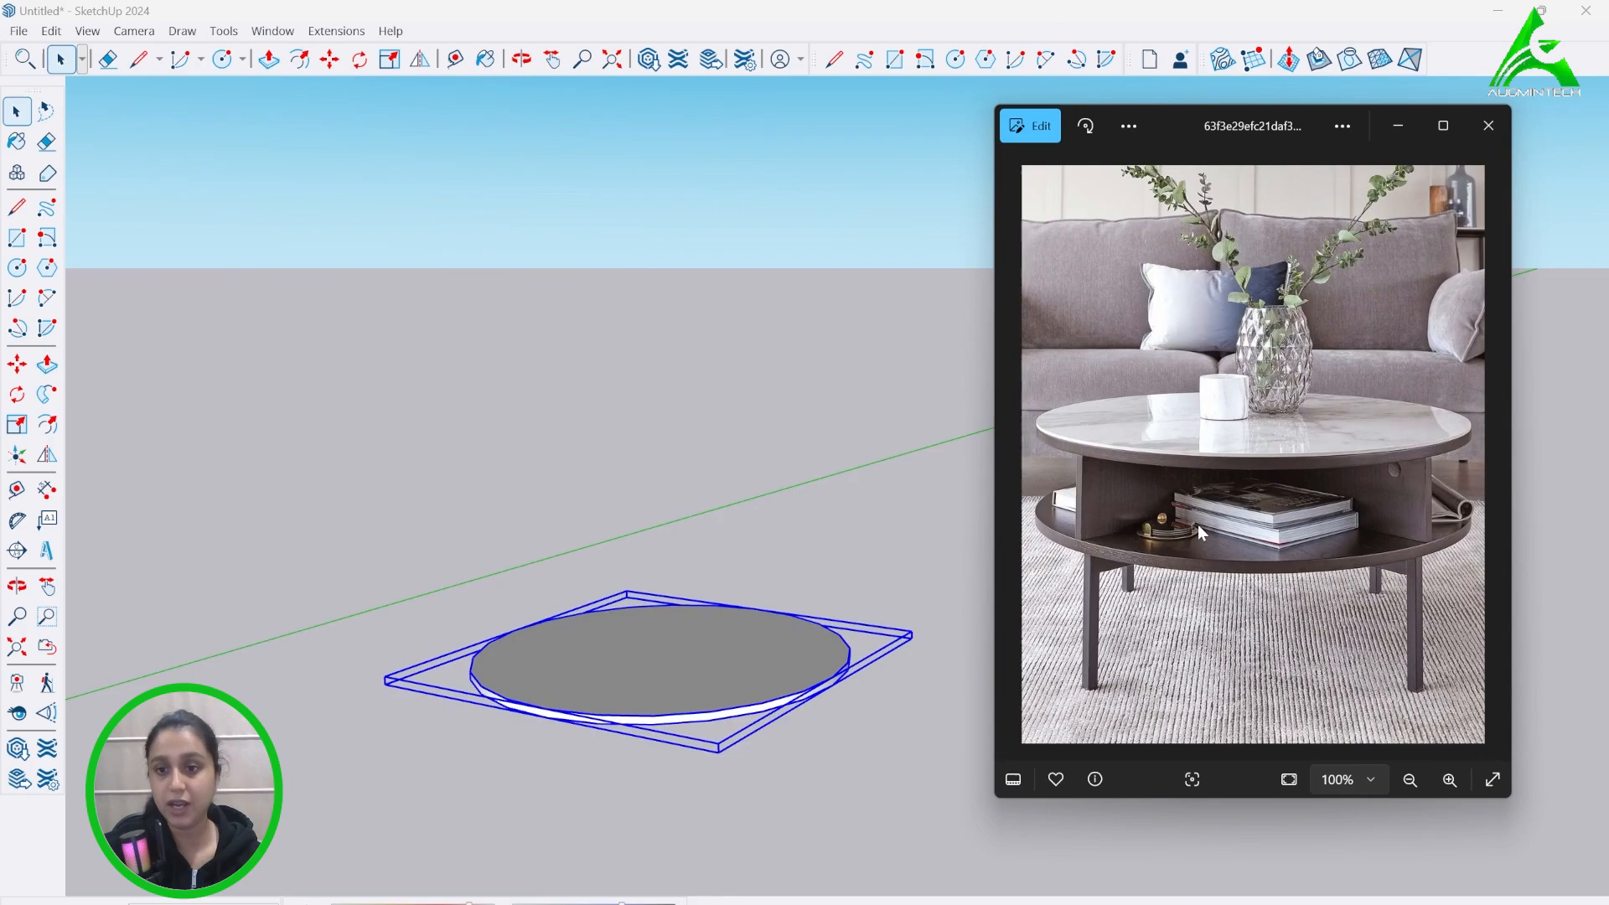
click(1398, 125)
- Copy the selected disc group straight up along the blue axis to form the table's upper tier
click(331, 60)
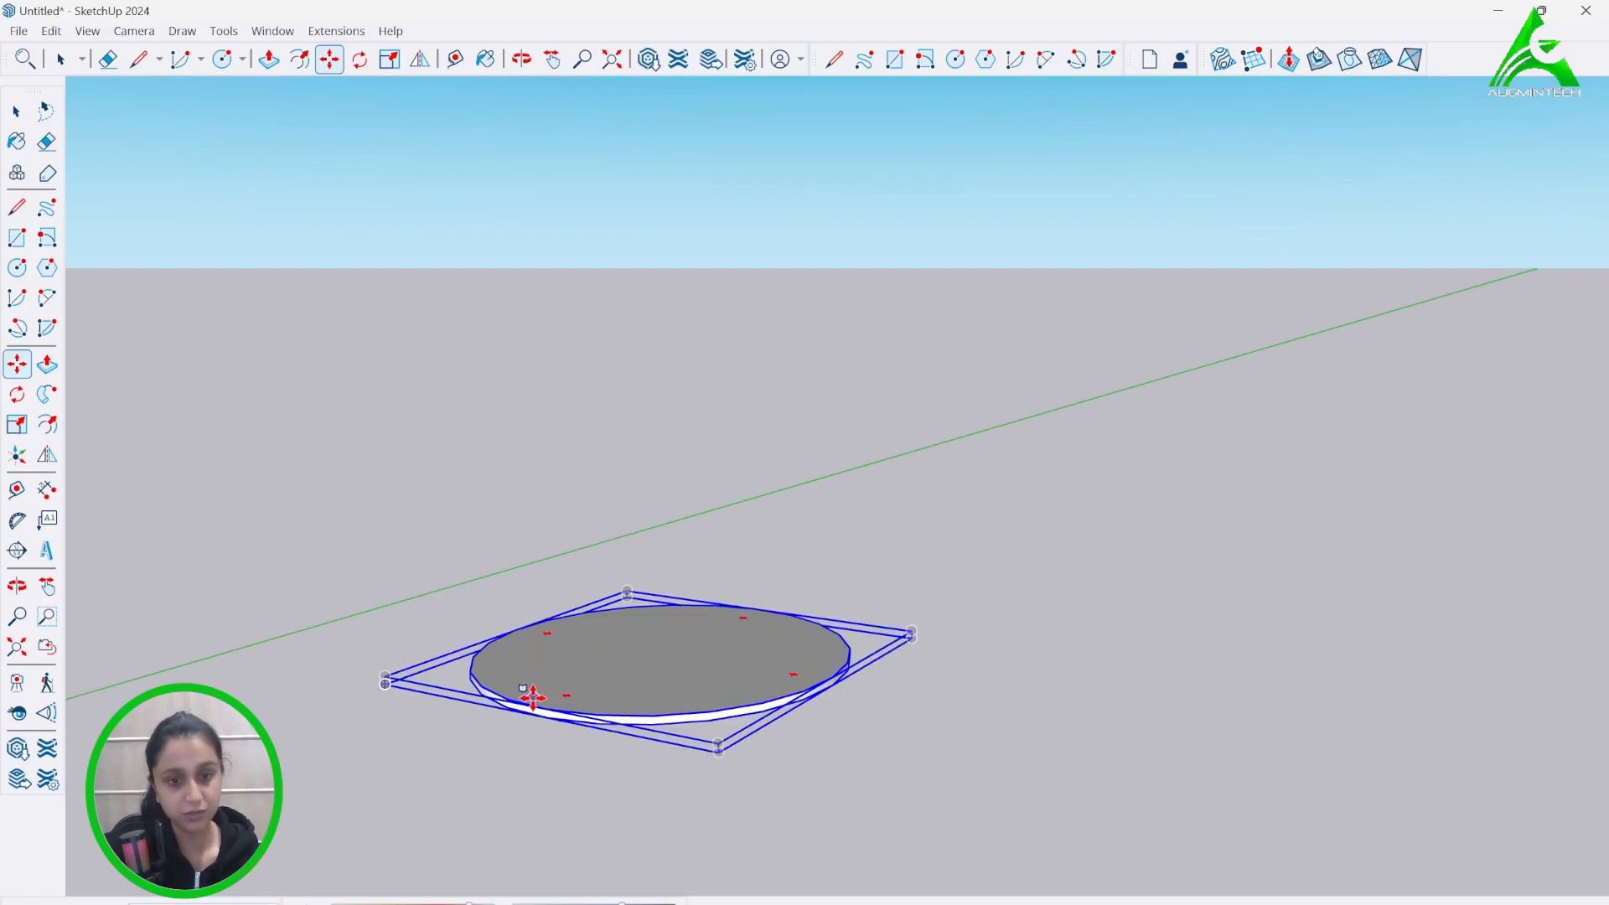
key(ctrl)
click(532, 697)
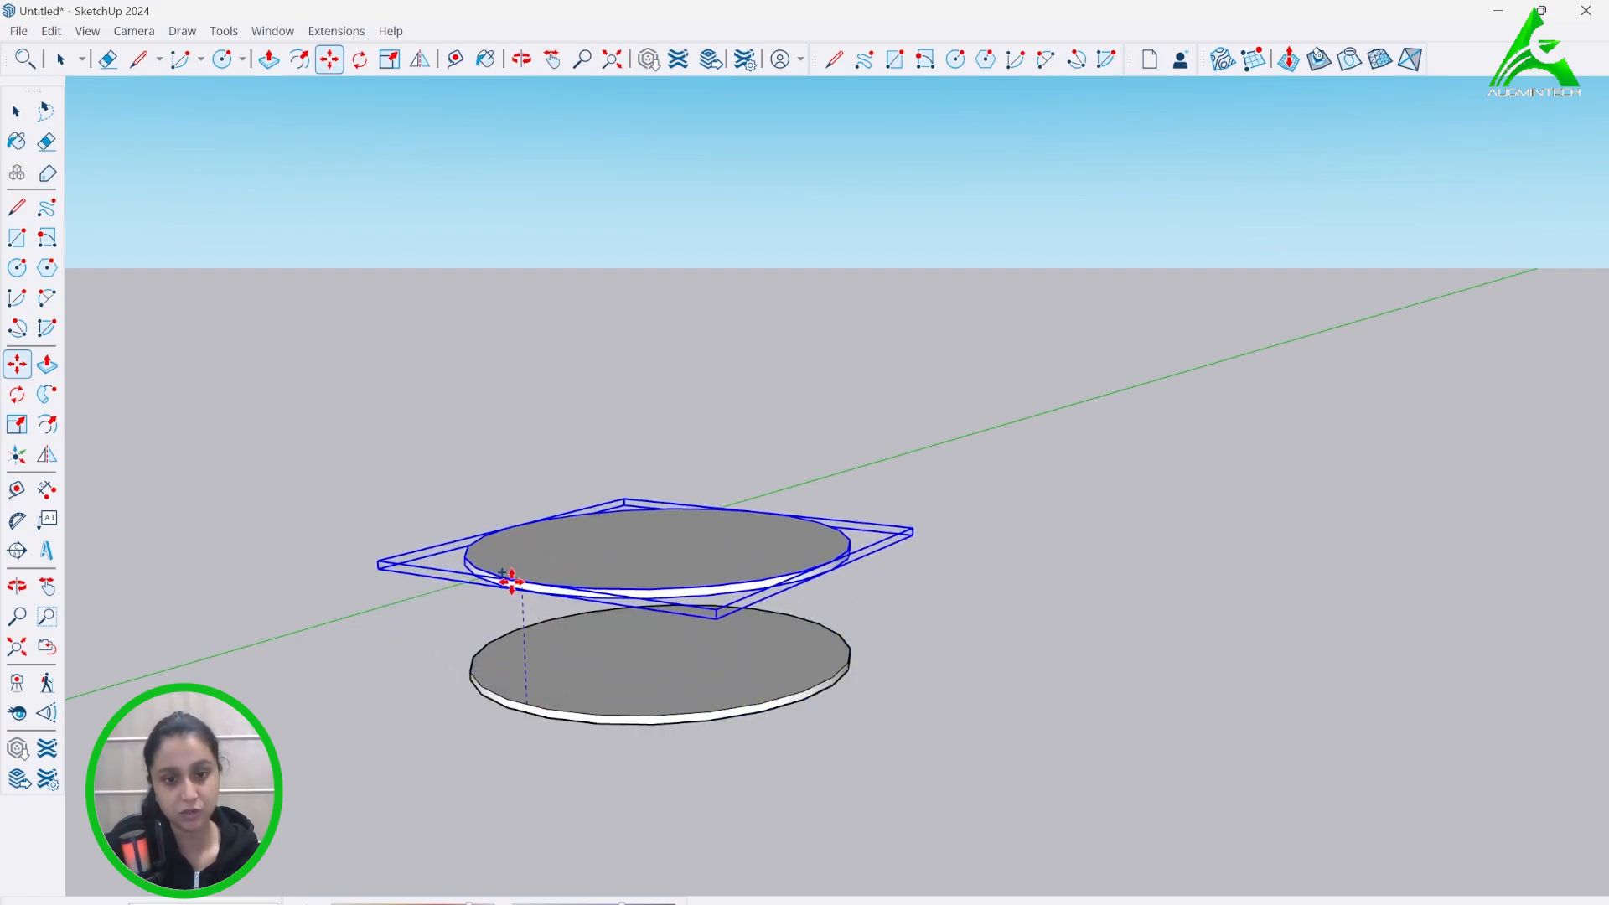
click(503, 575)
scroll(587, 662, up, 2)
middle_drag(645, 694, 741, 531)
scroll(741, 531, up, 1)
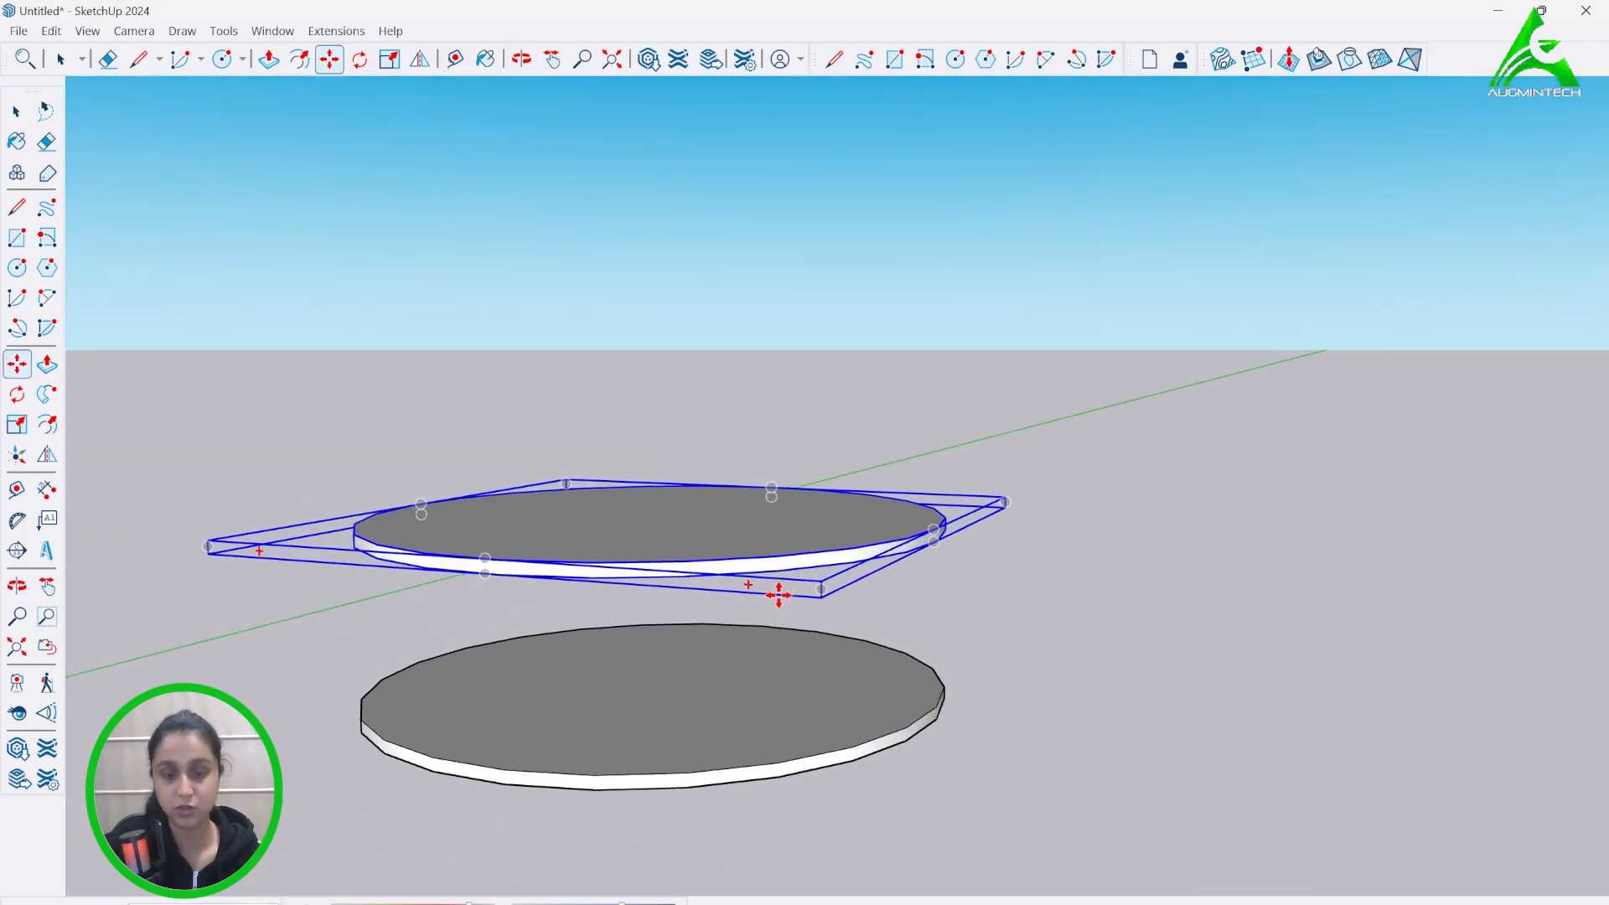
scroll(496, 546, up, 1)
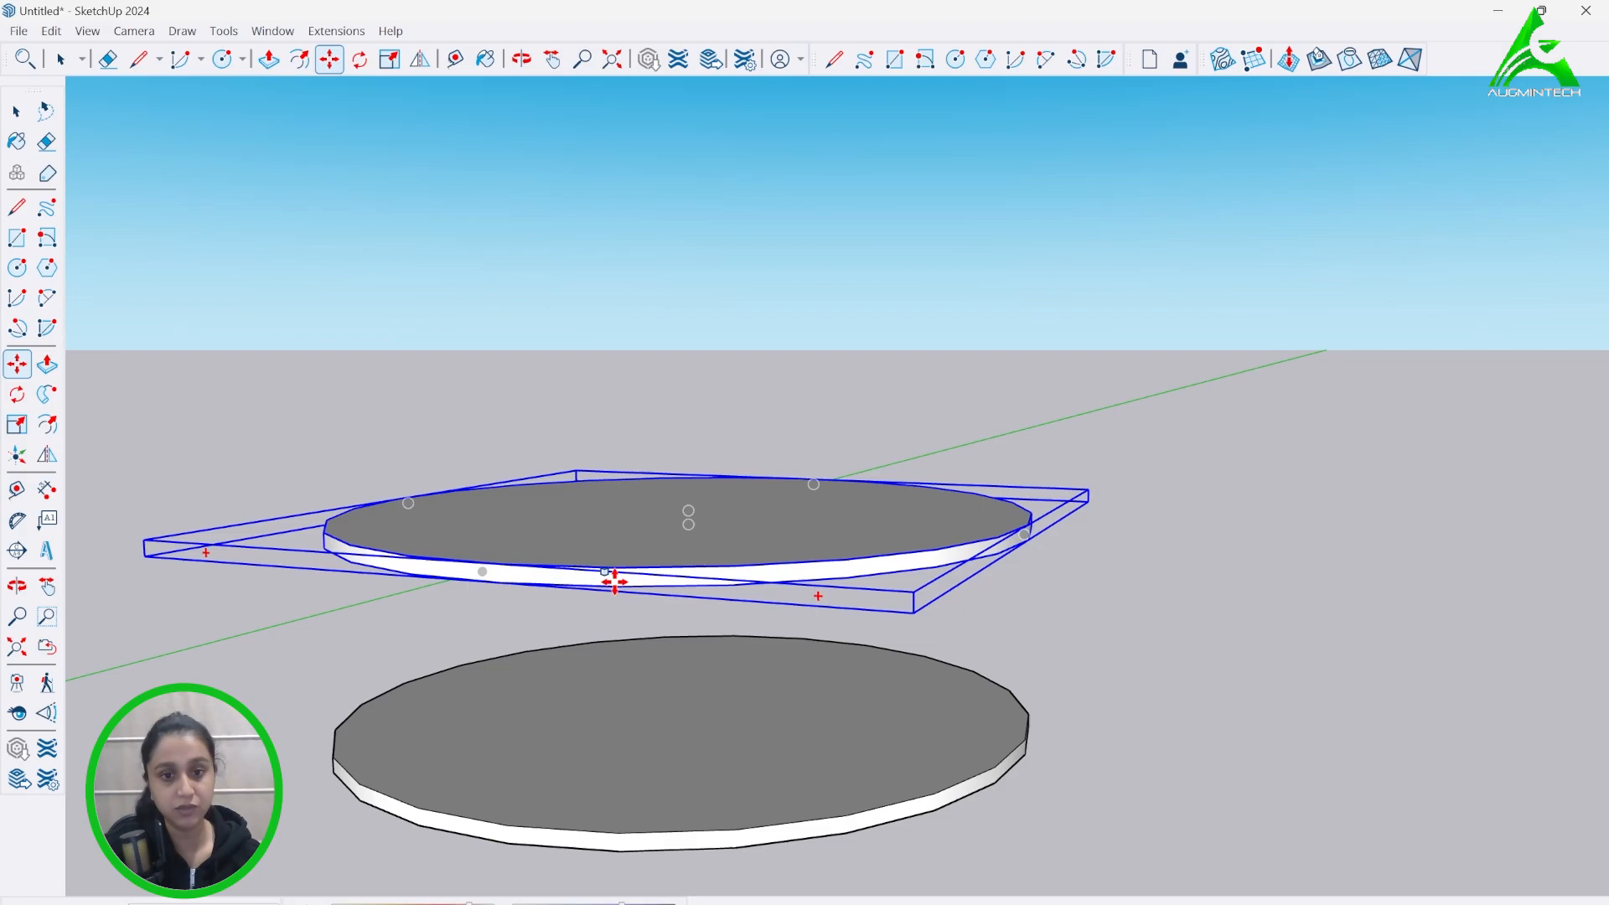
- Copy the upper disc vertically by its own thickness so that the copy sits directly on it
click(613, 582)
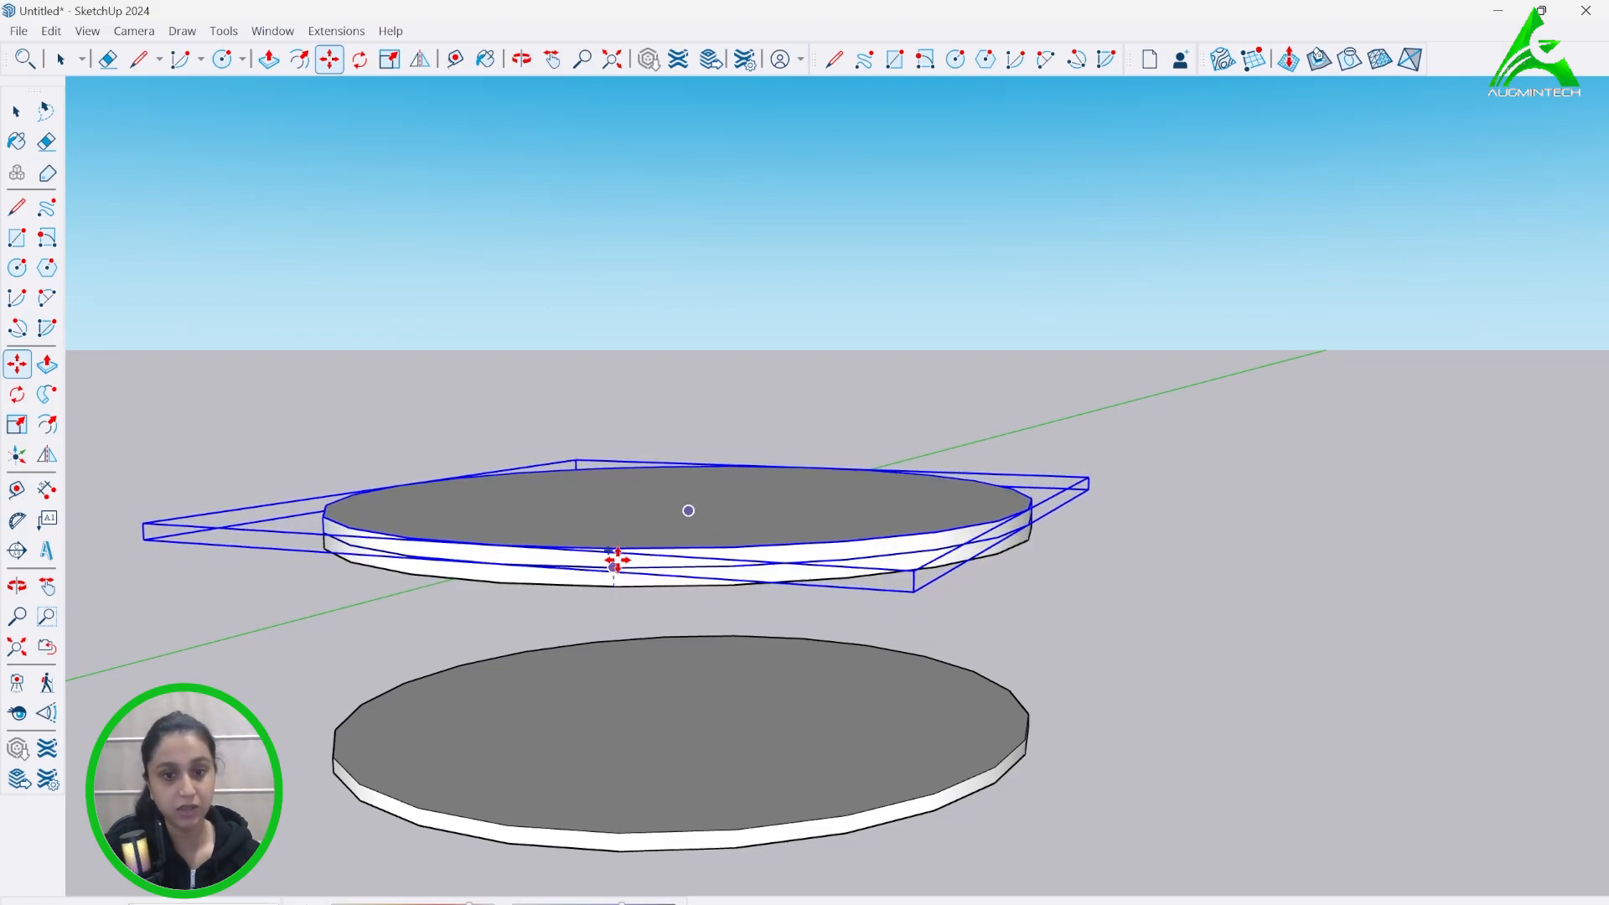
click(617, 563)
scroll(618, 551, up, 2)
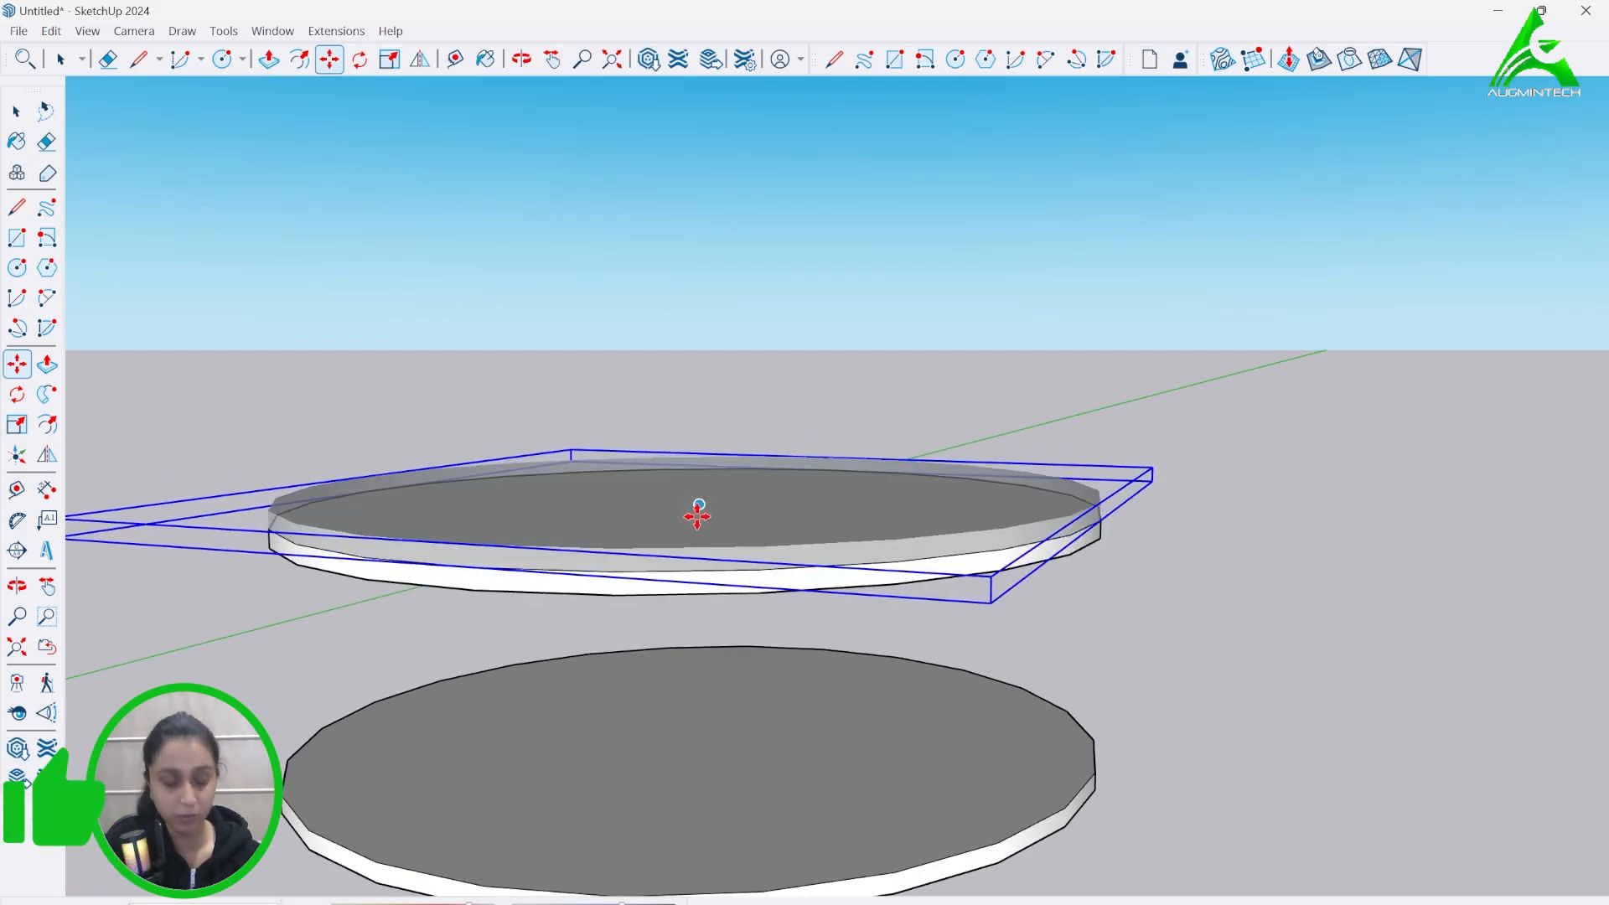
middle_drag(699, 515, 680, 587)
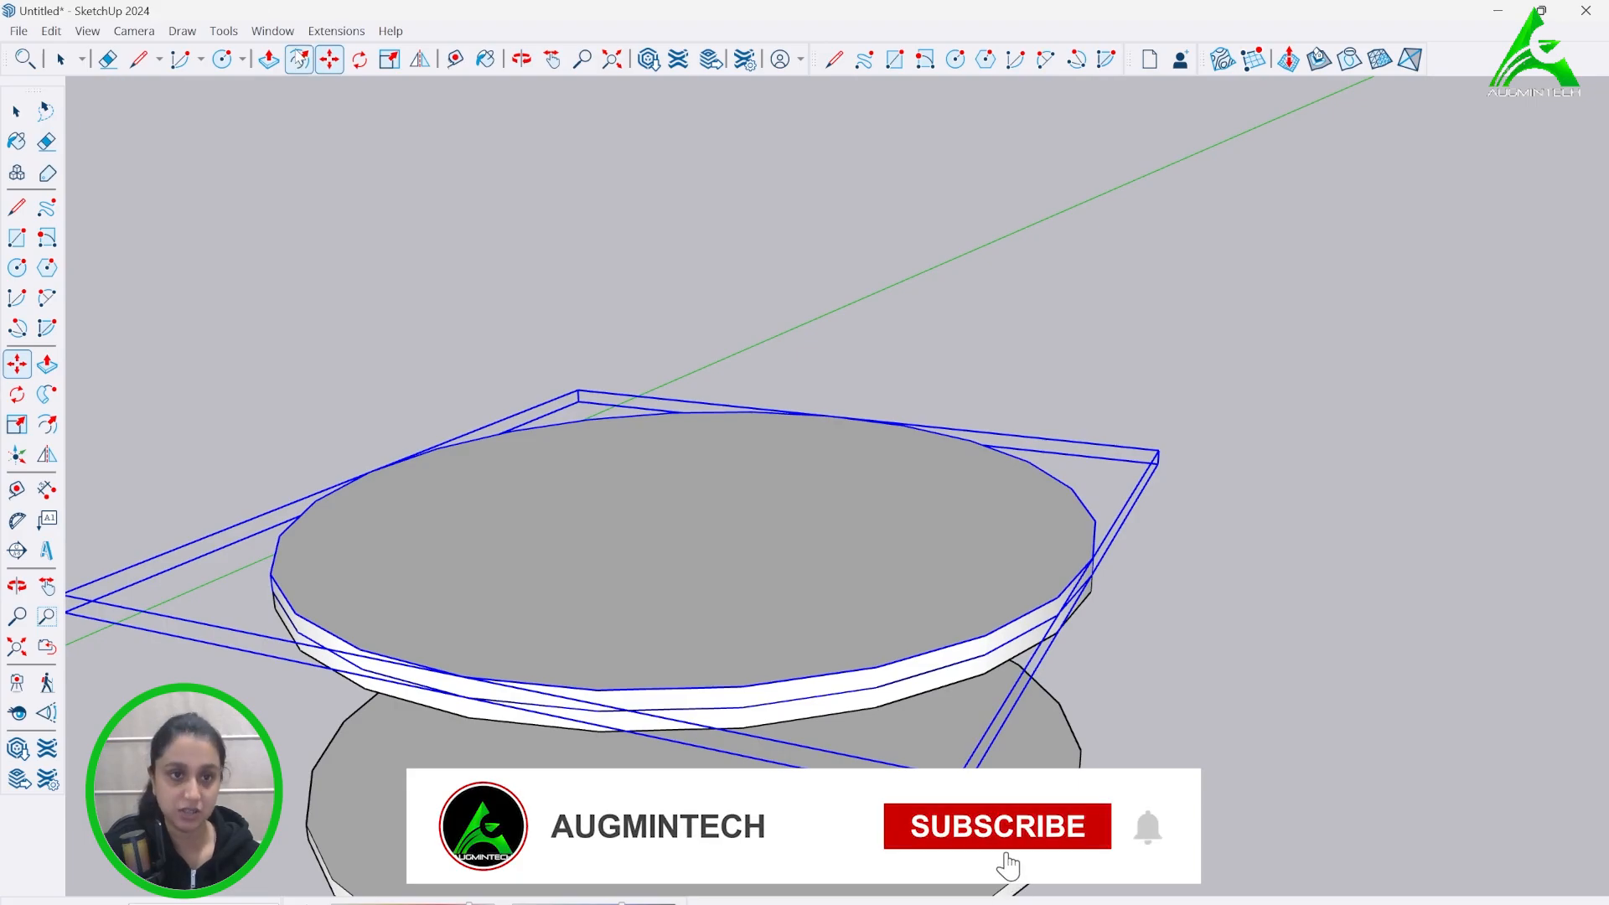
- Open the topmost disc's group and offset its top face's outline slightly inward to form a narrow rim
click(60, 59)
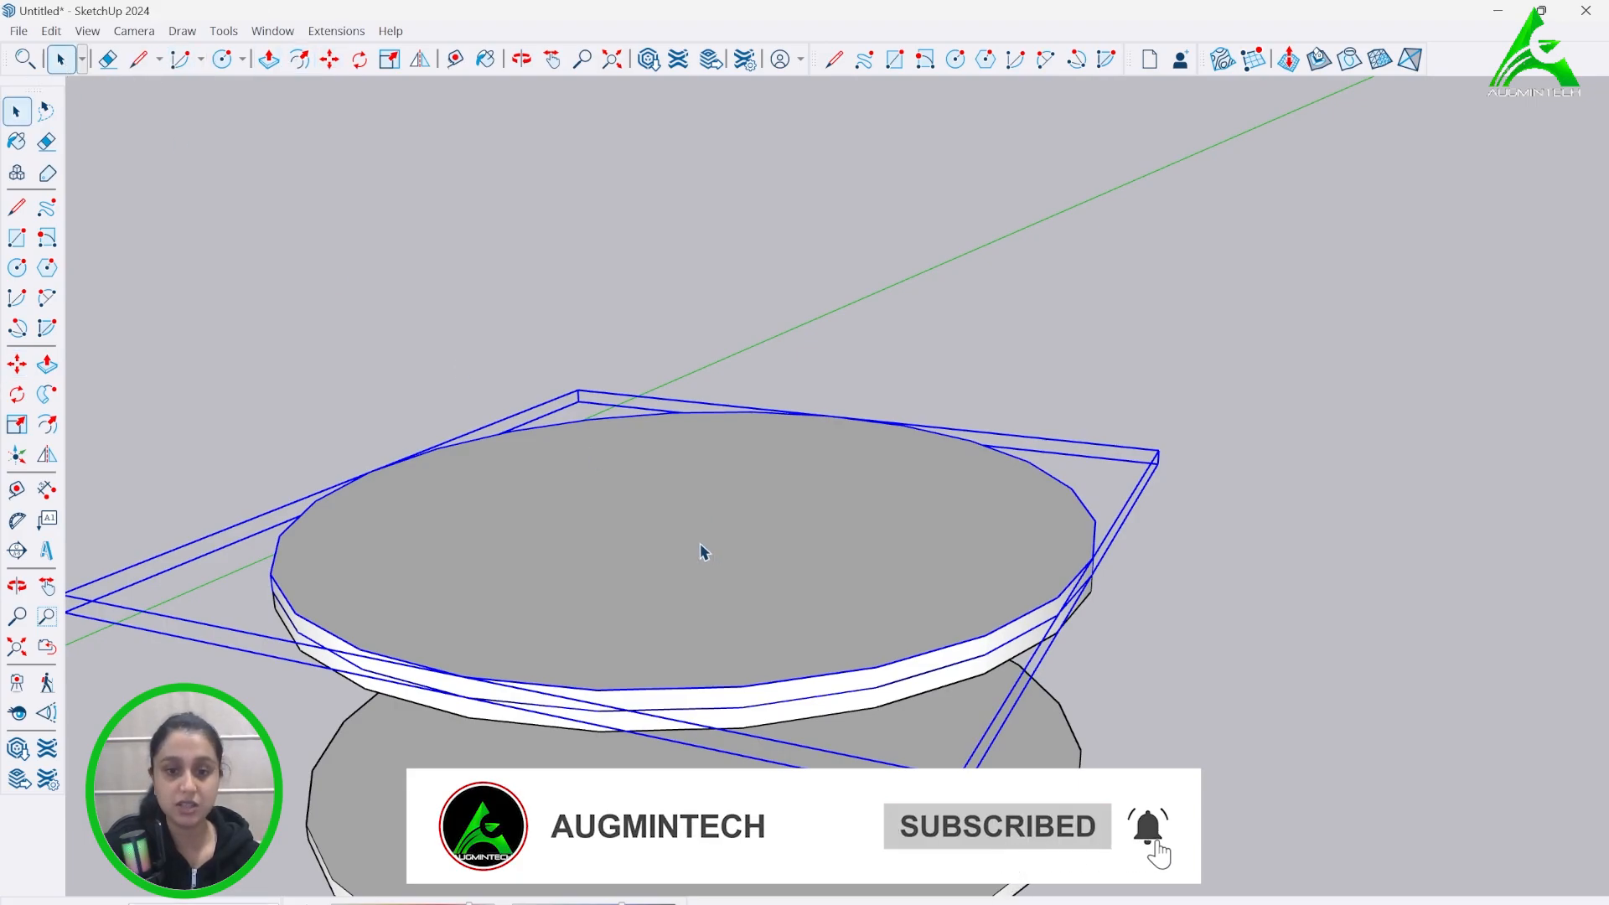
double_click(835, 574)
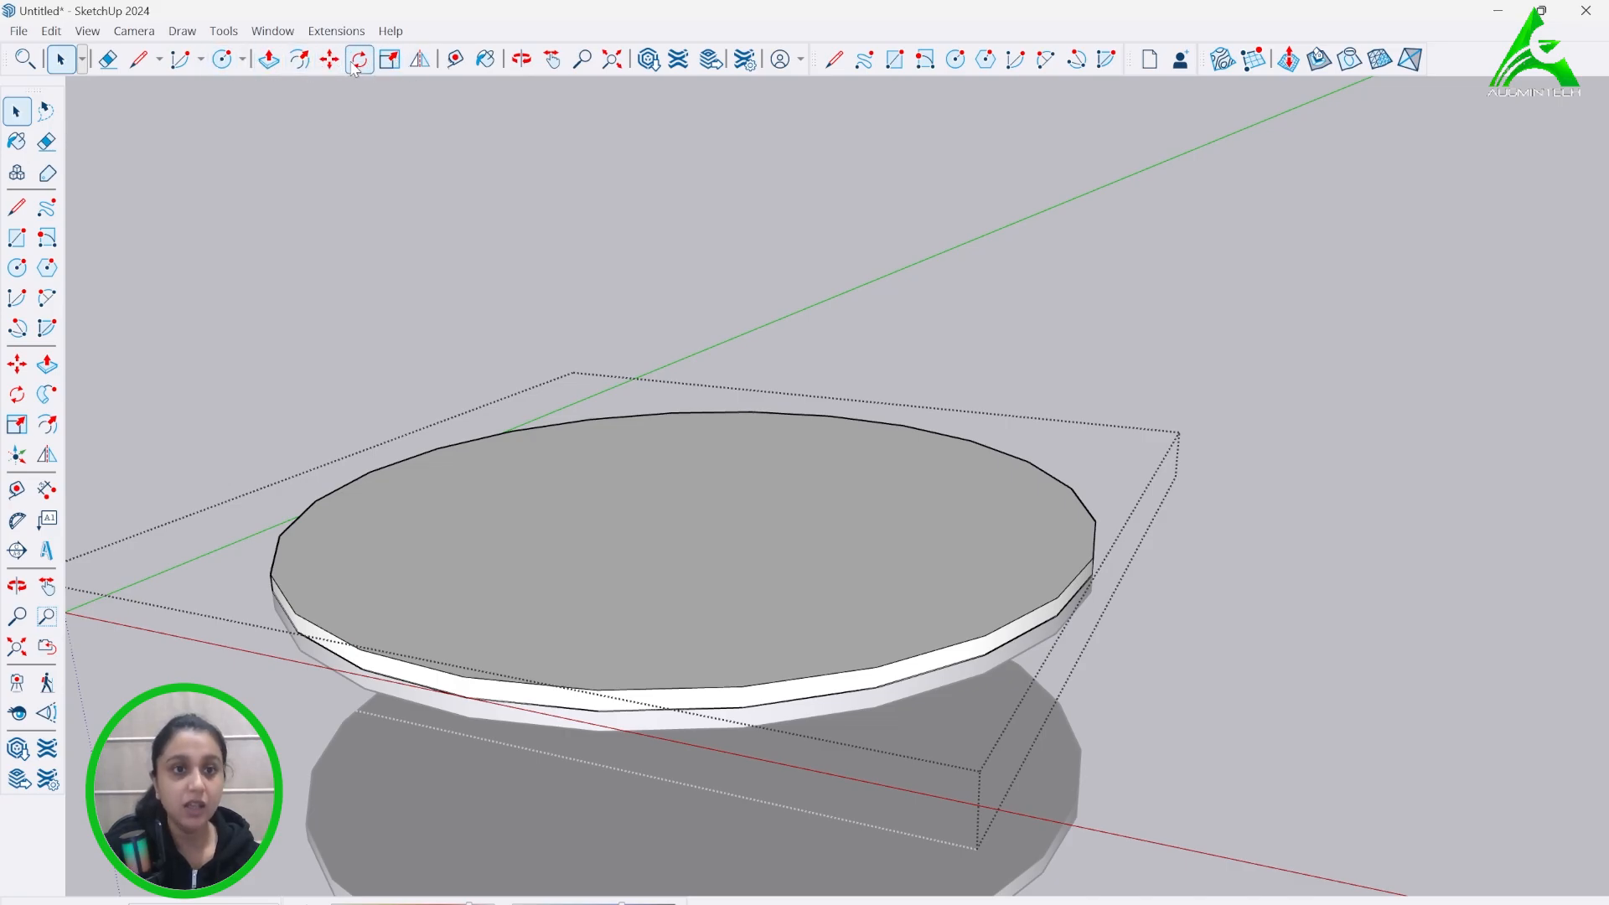
click(300, 59)
middle_drag(657, 385, 622, 413)
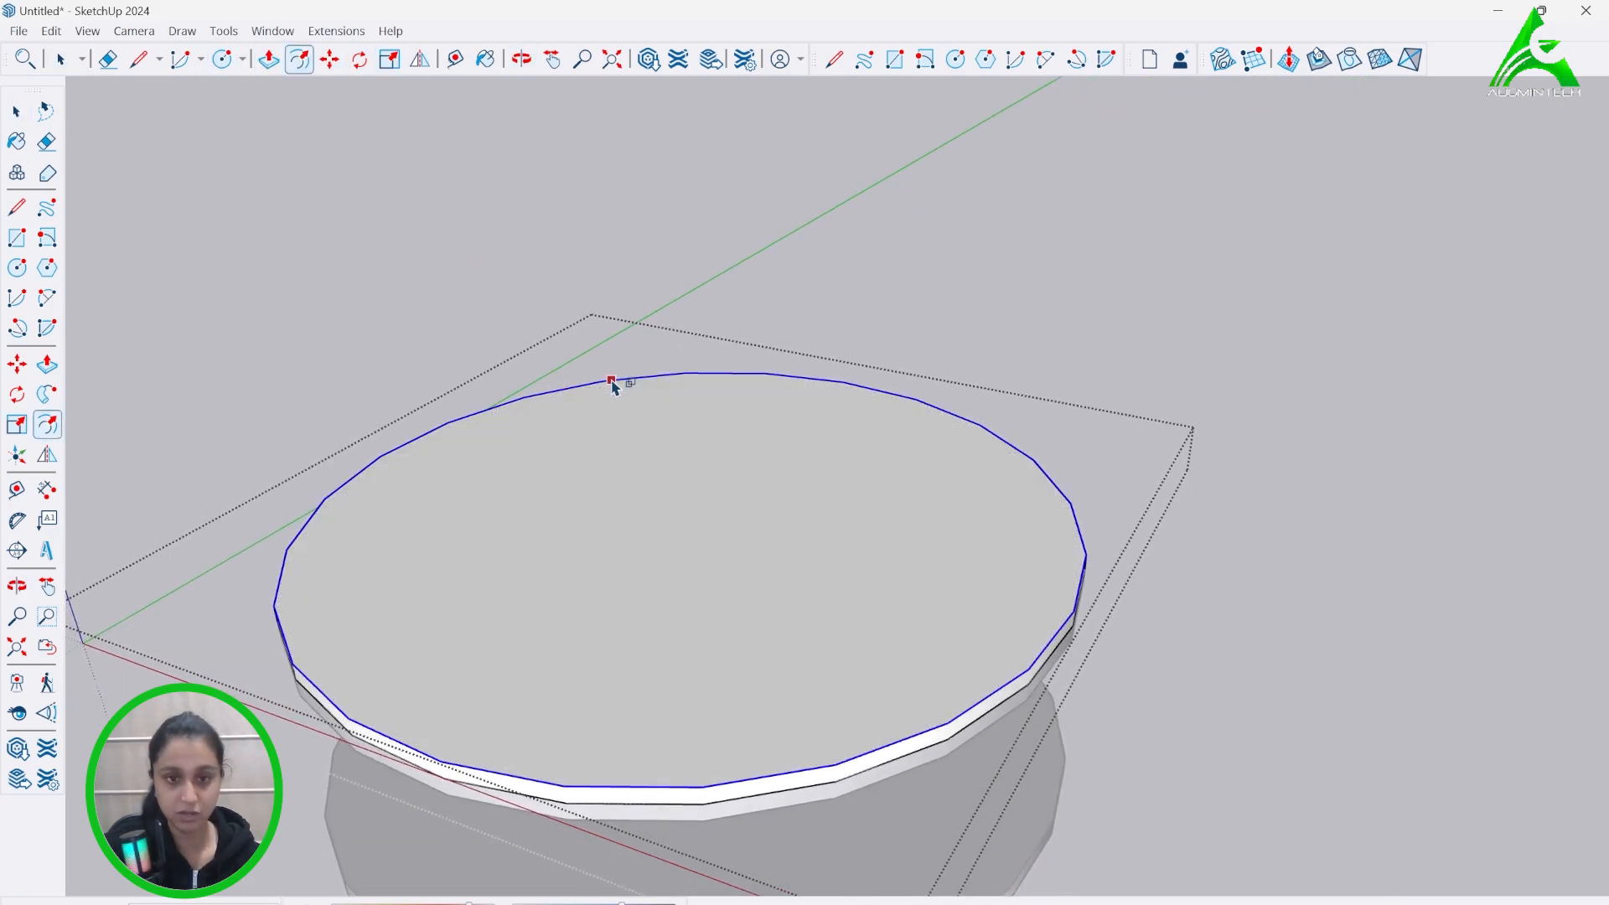
click(615, 391)
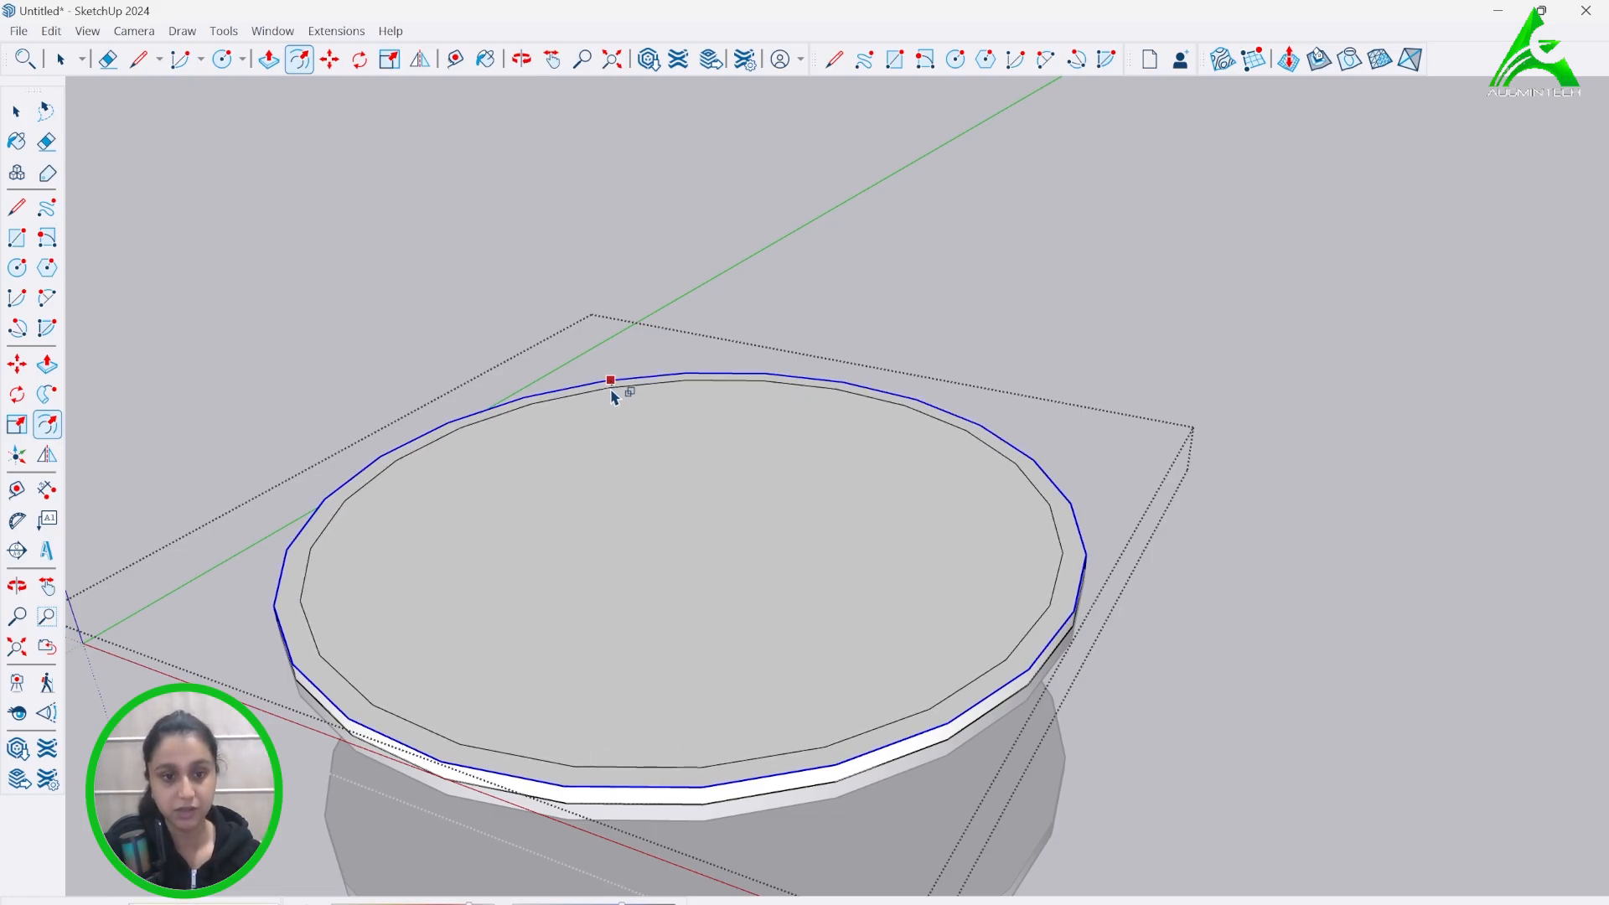
click(616, 389)
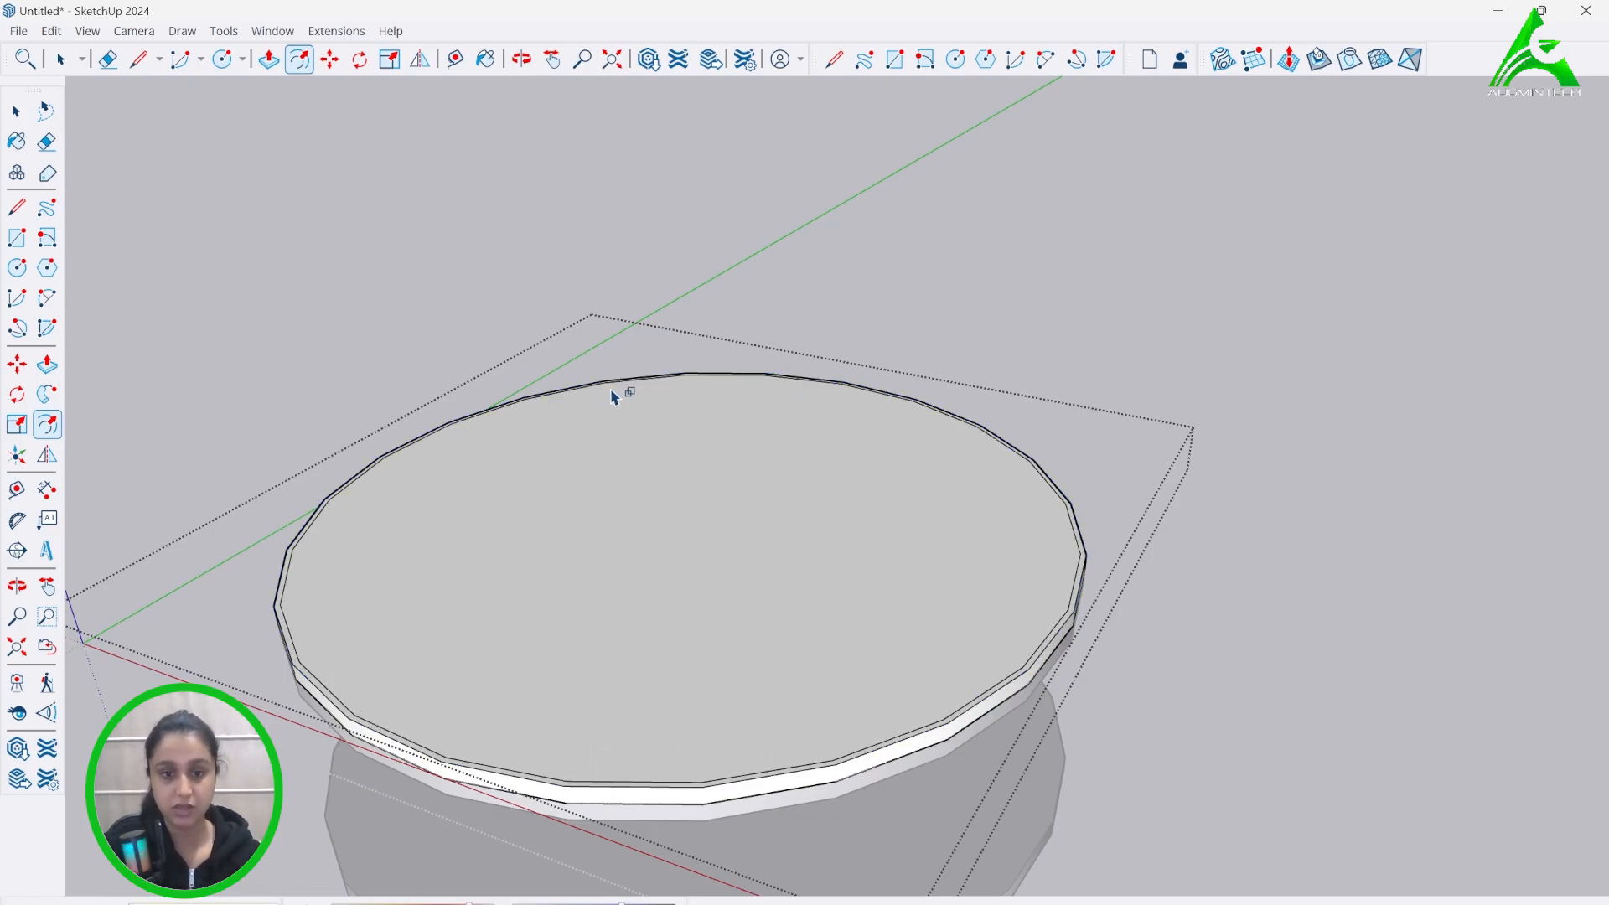
- Push the narrow rim down through the topmost disc to remove it and leave a slightly smaller disc
click(270, 60)
scroll(536, 792, up, 3)
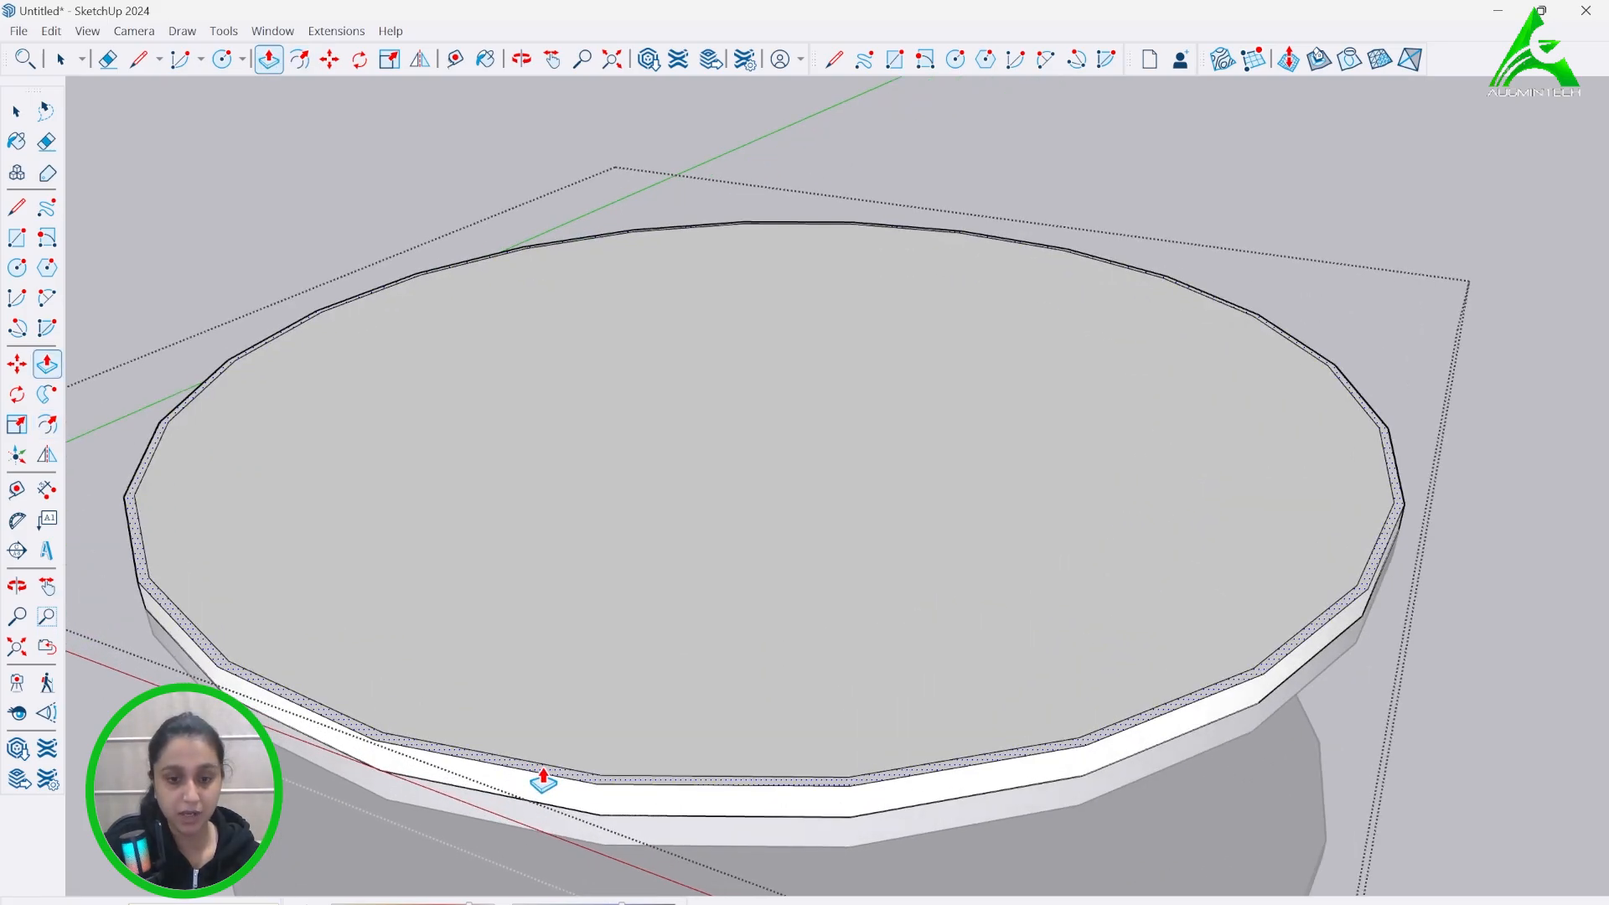
click(543, 780)
click(514, 813)
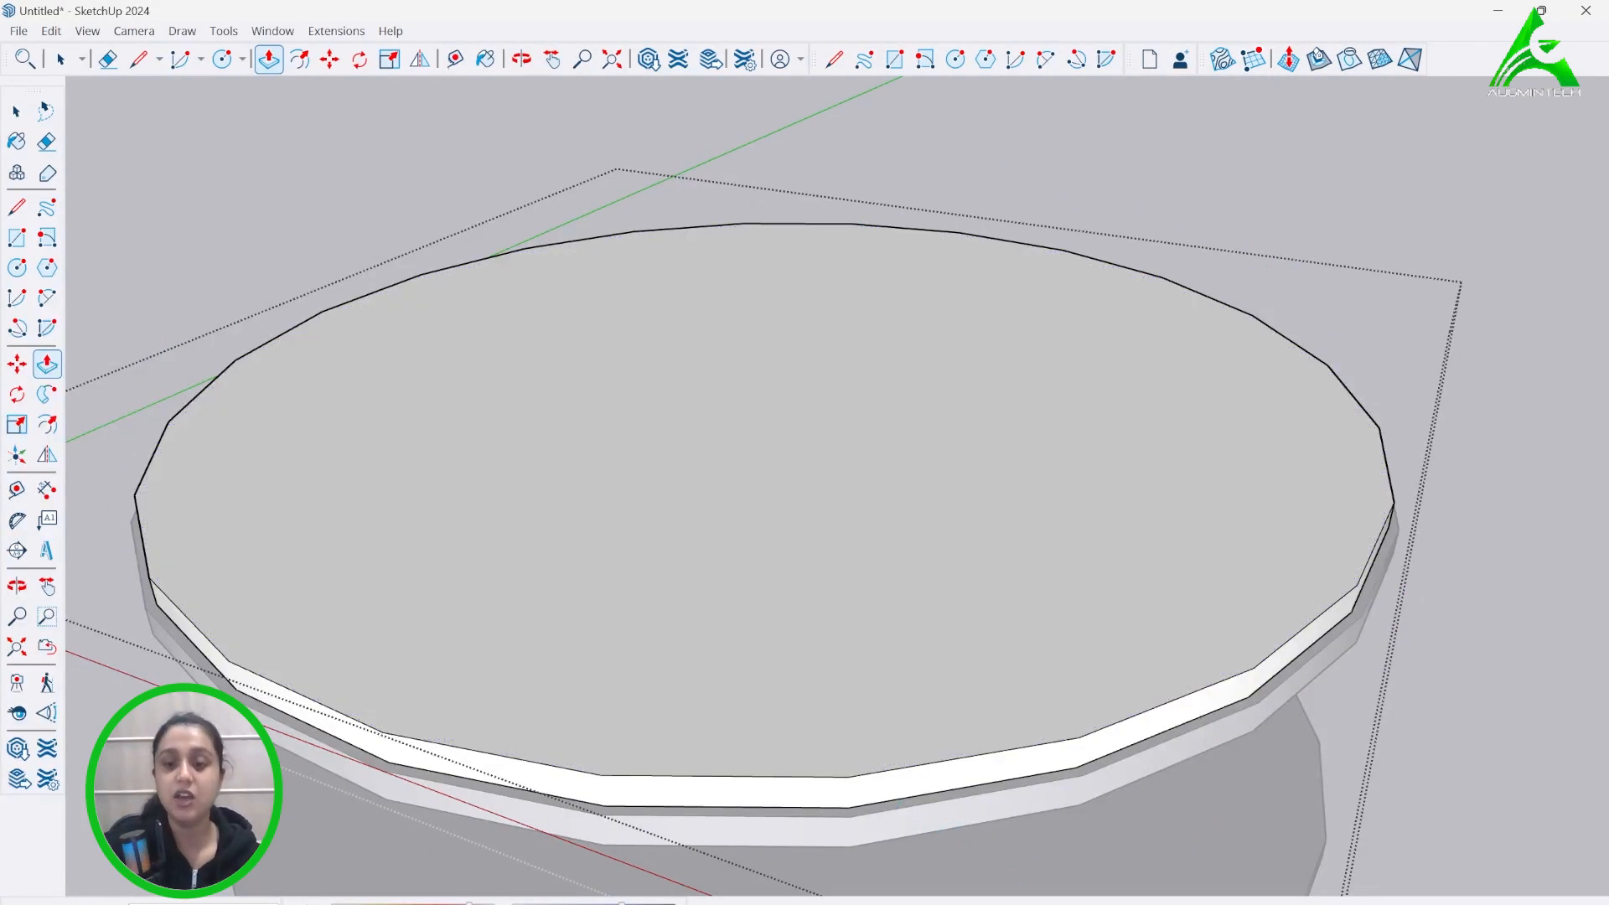
- Examine the edge between the marble top and its wooden base in the reference photo, then minimize the photo
key(alt+Tab)
scroll(1163, 452, up, 9)
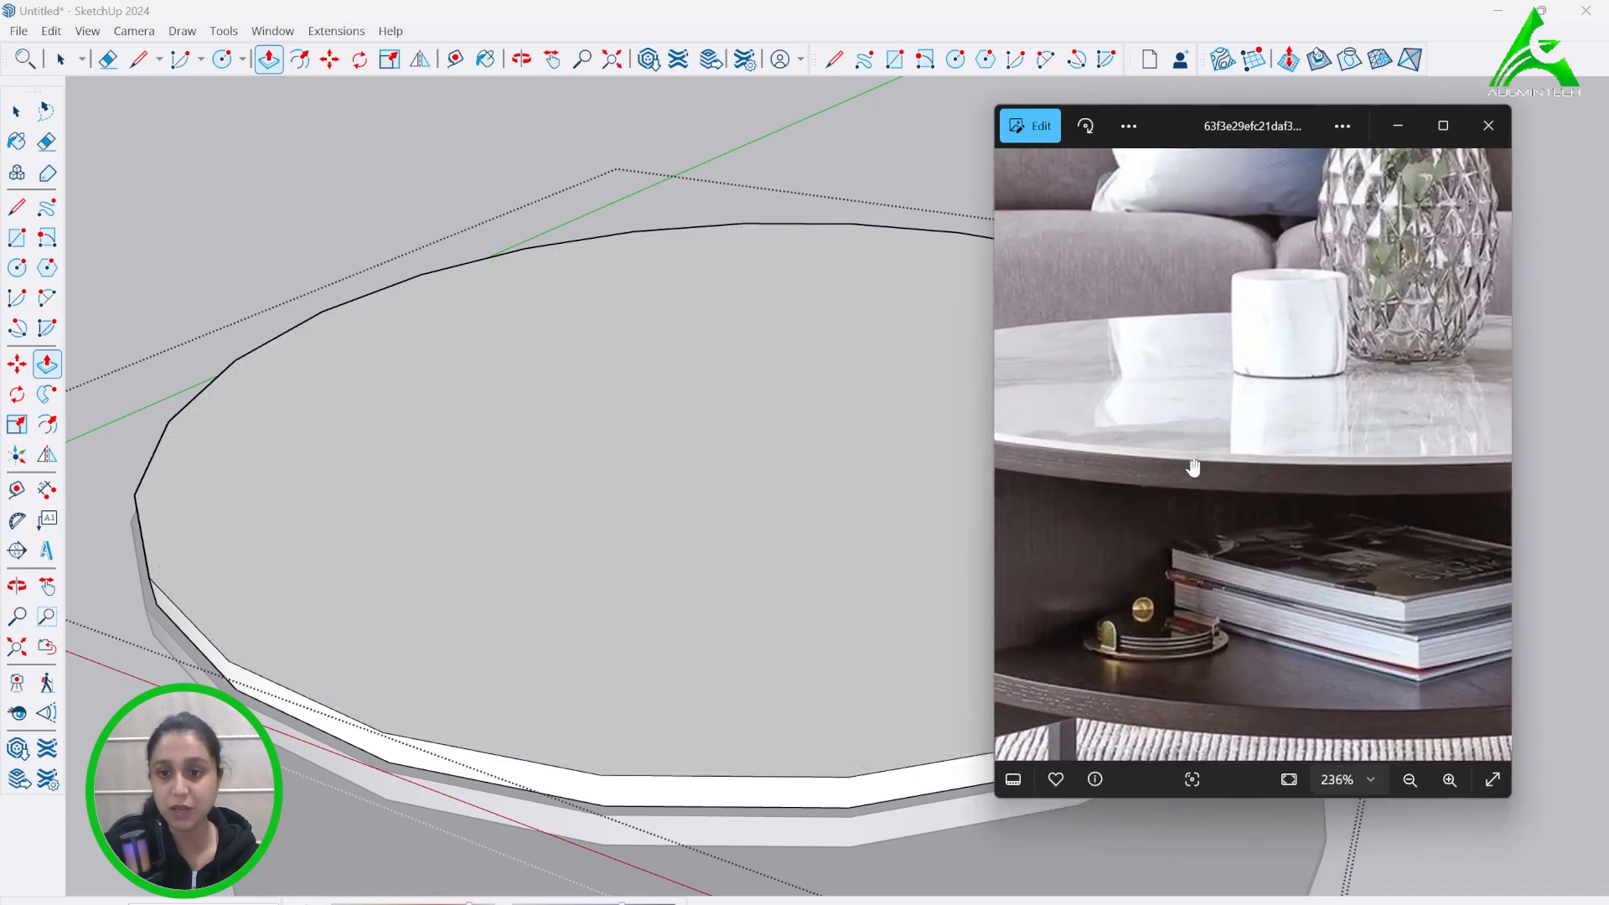
click(1398, 125)
- Undo the removal of the topmost disc's narrow rim and the inward offset of its top face
scroll(826, 622, down, 3)
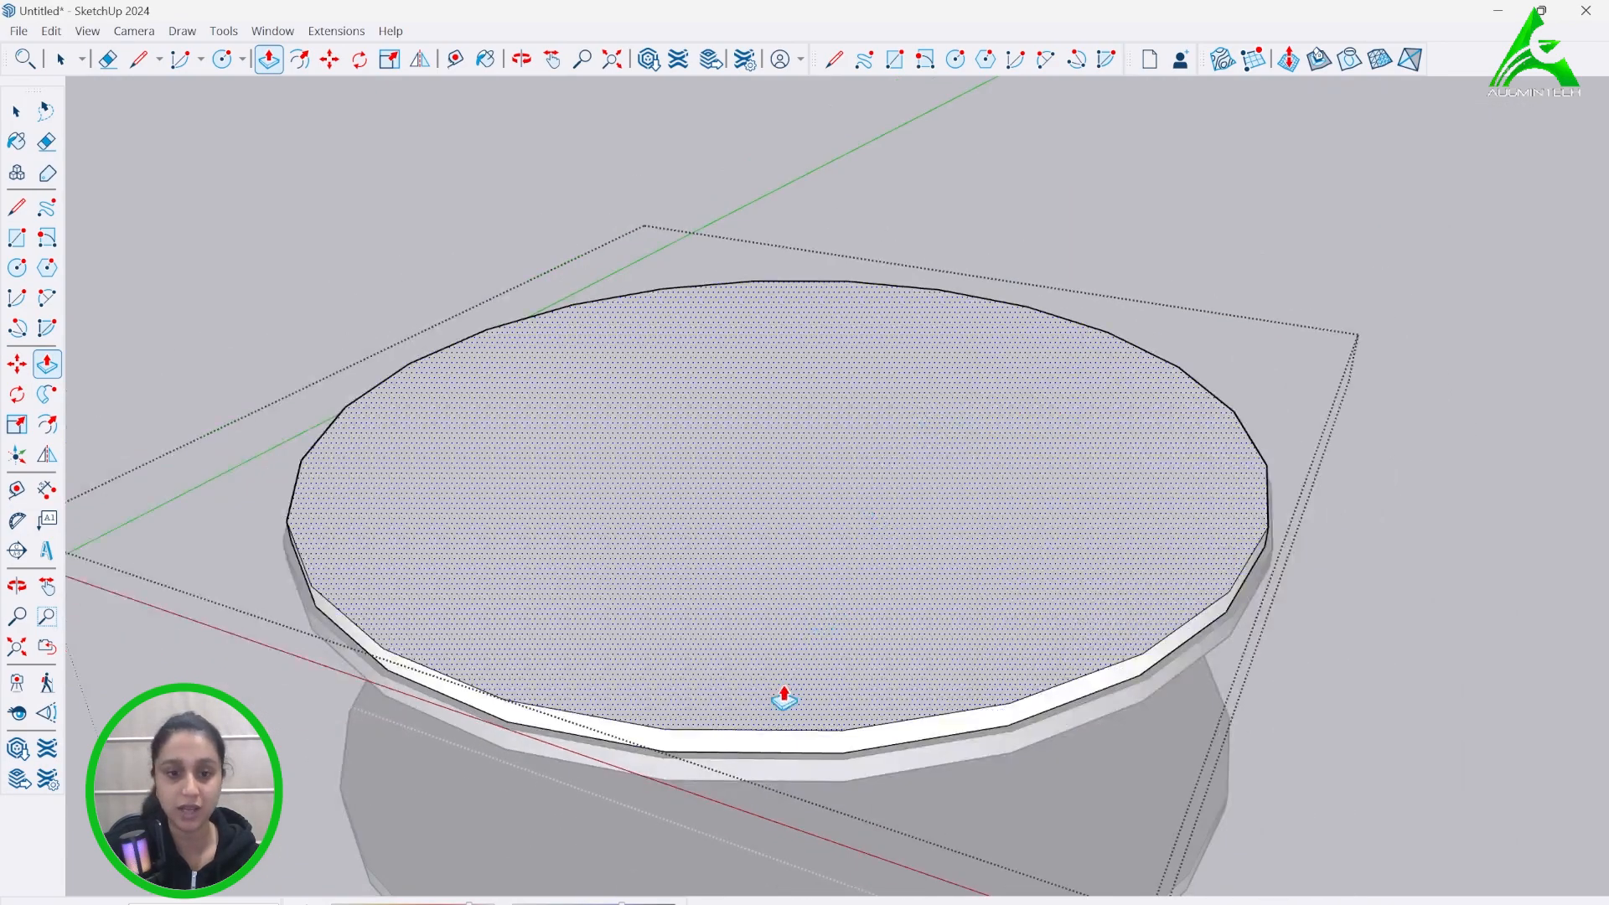
key(l)
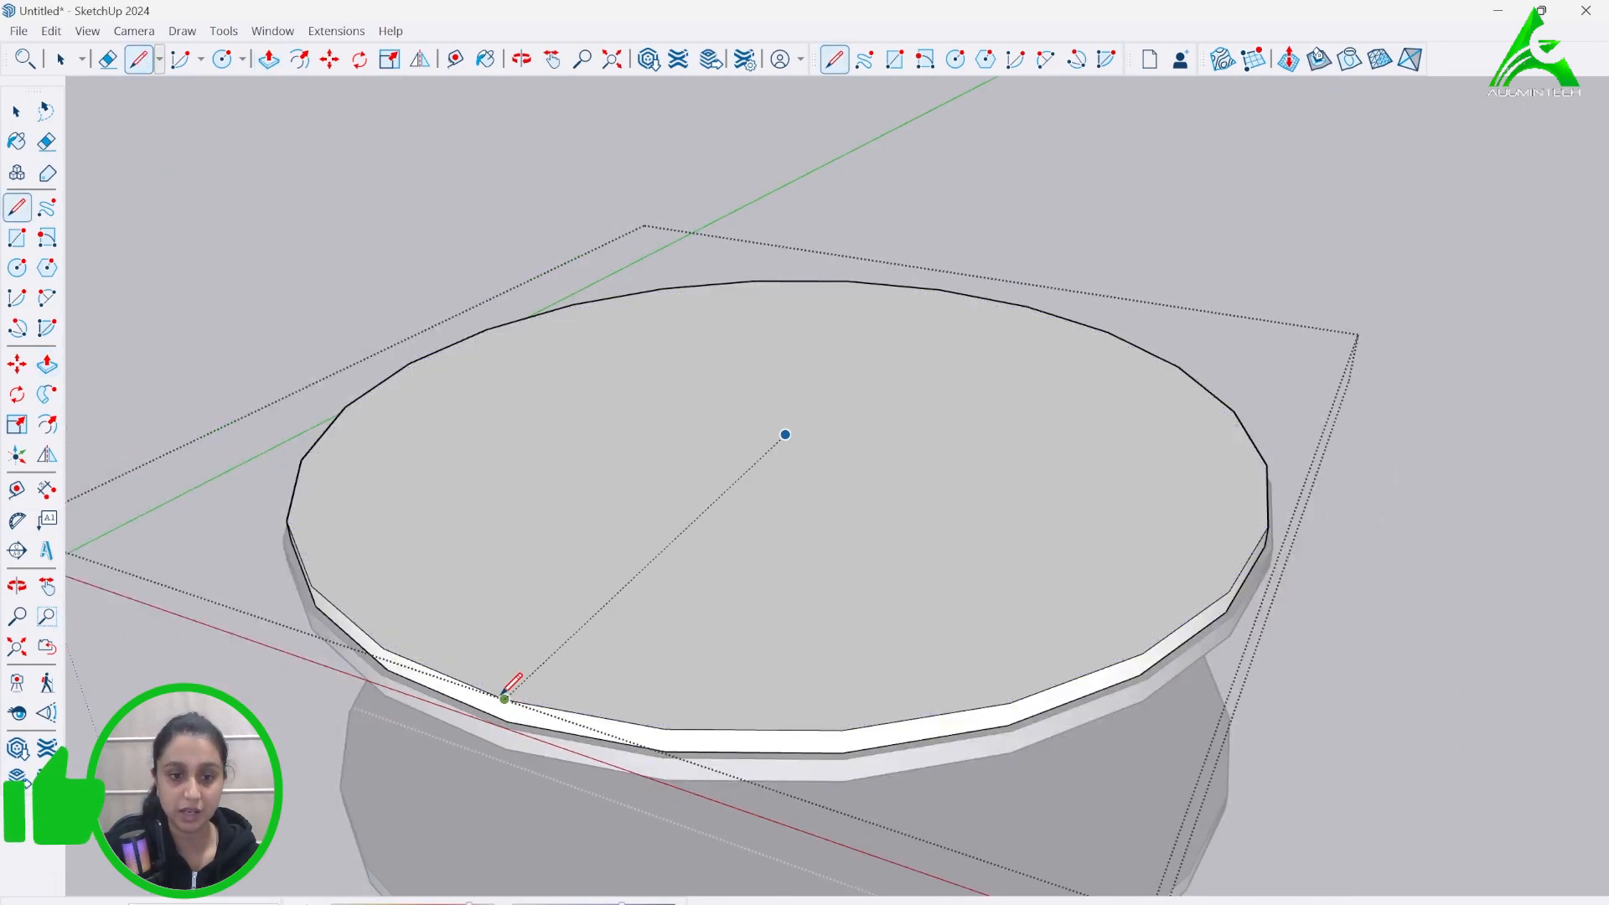
scroll(361, 654, up, 2)
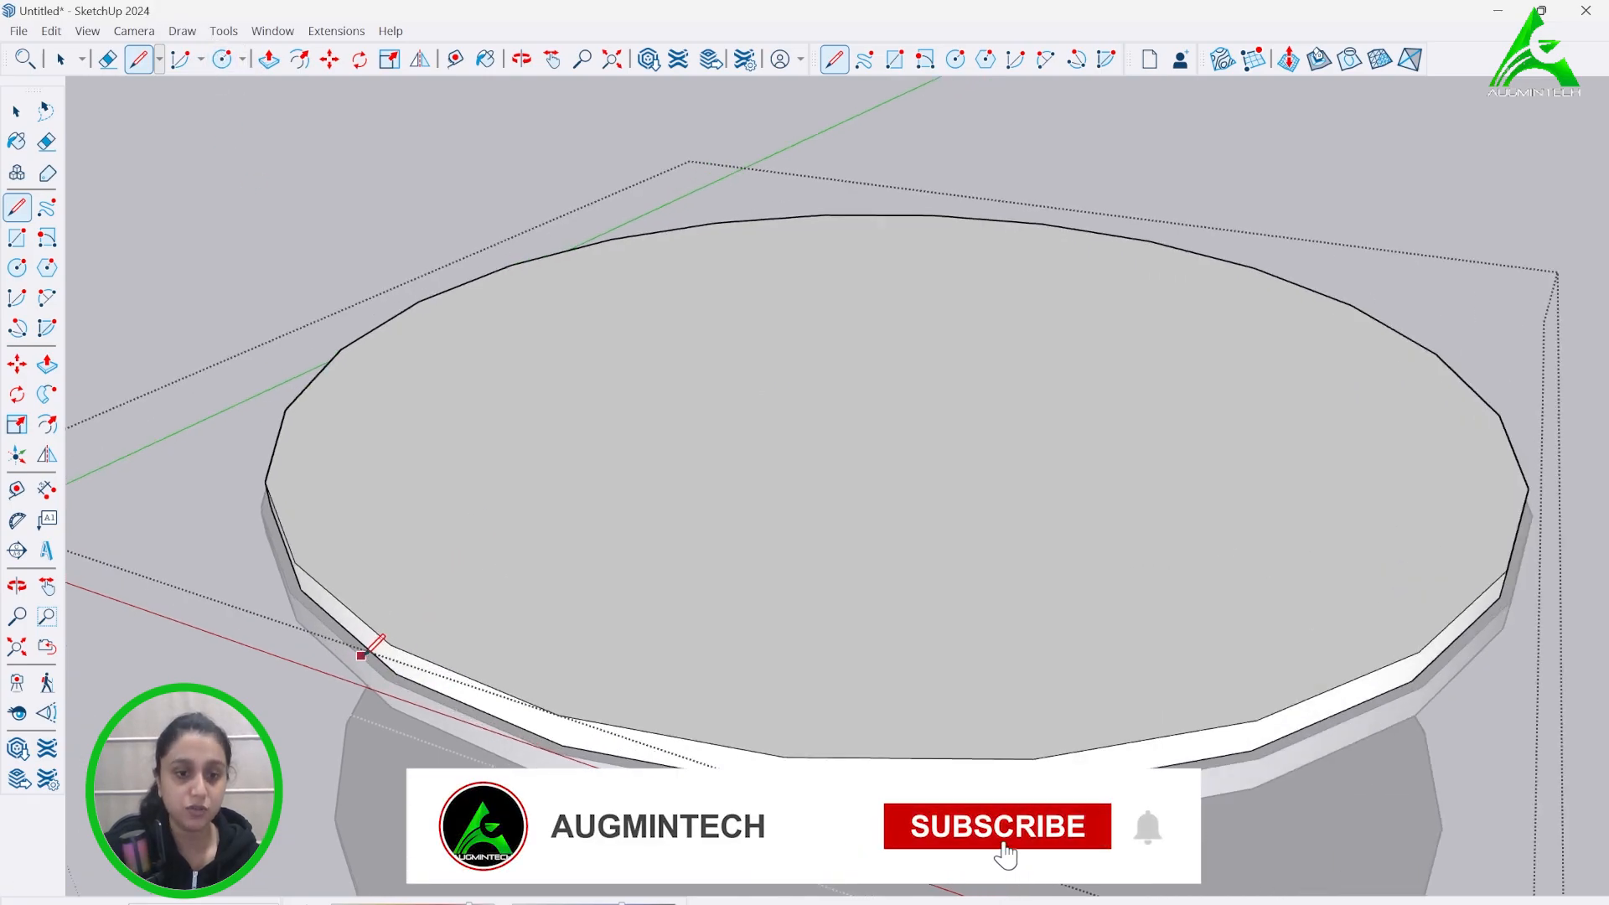
key(ctrl+z)
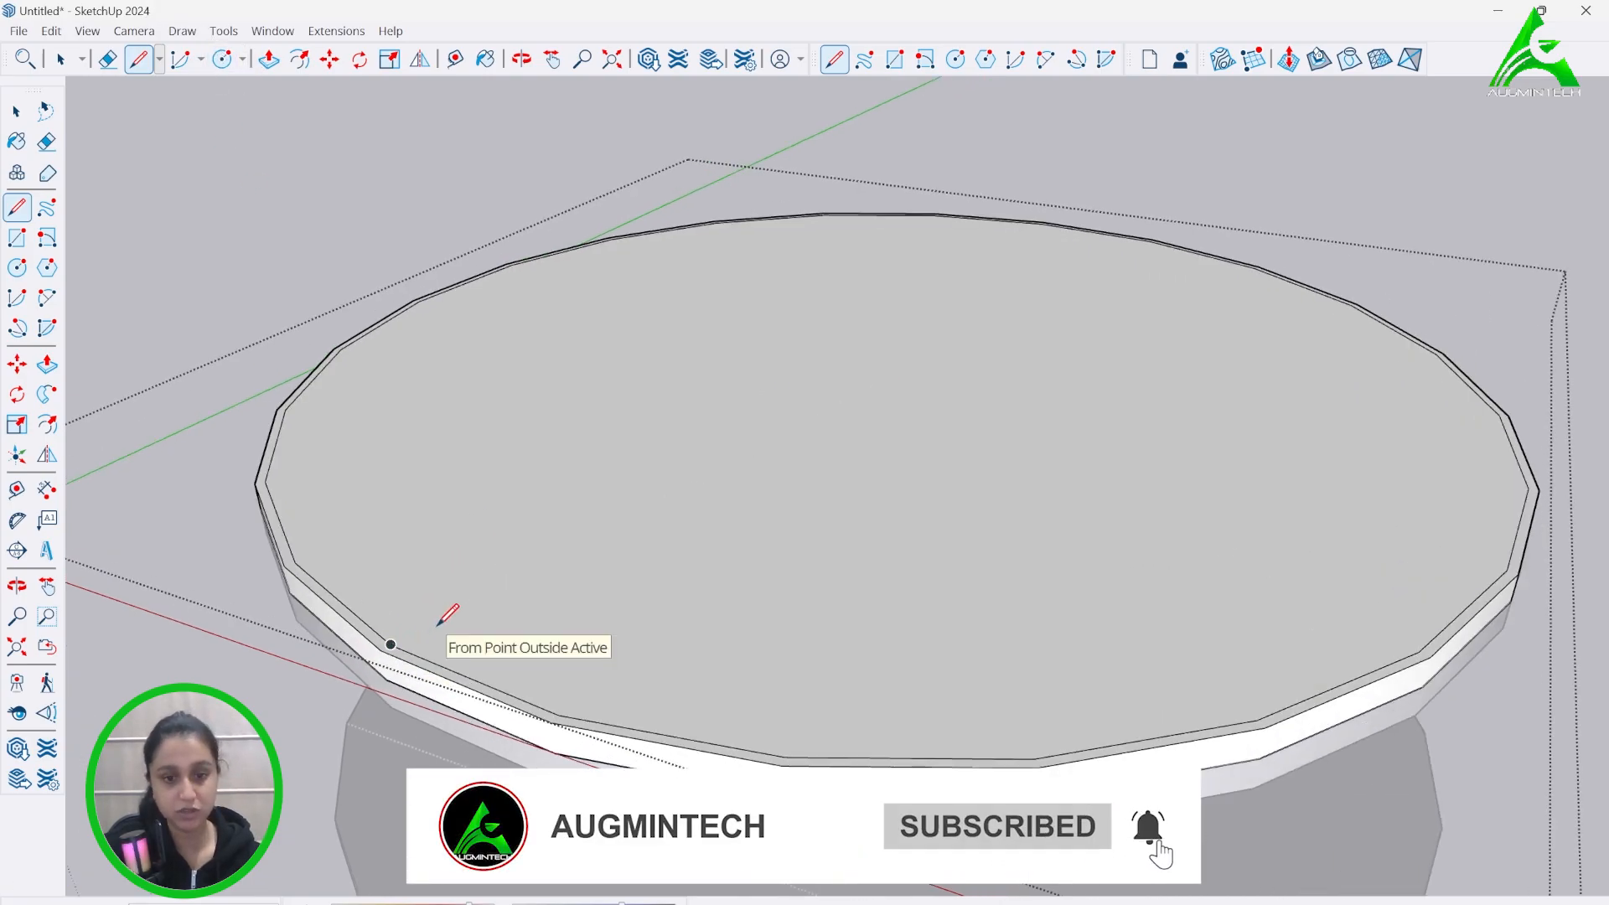
key(ctrl+z)
key(ctrl+z)
key(ctrl+z)
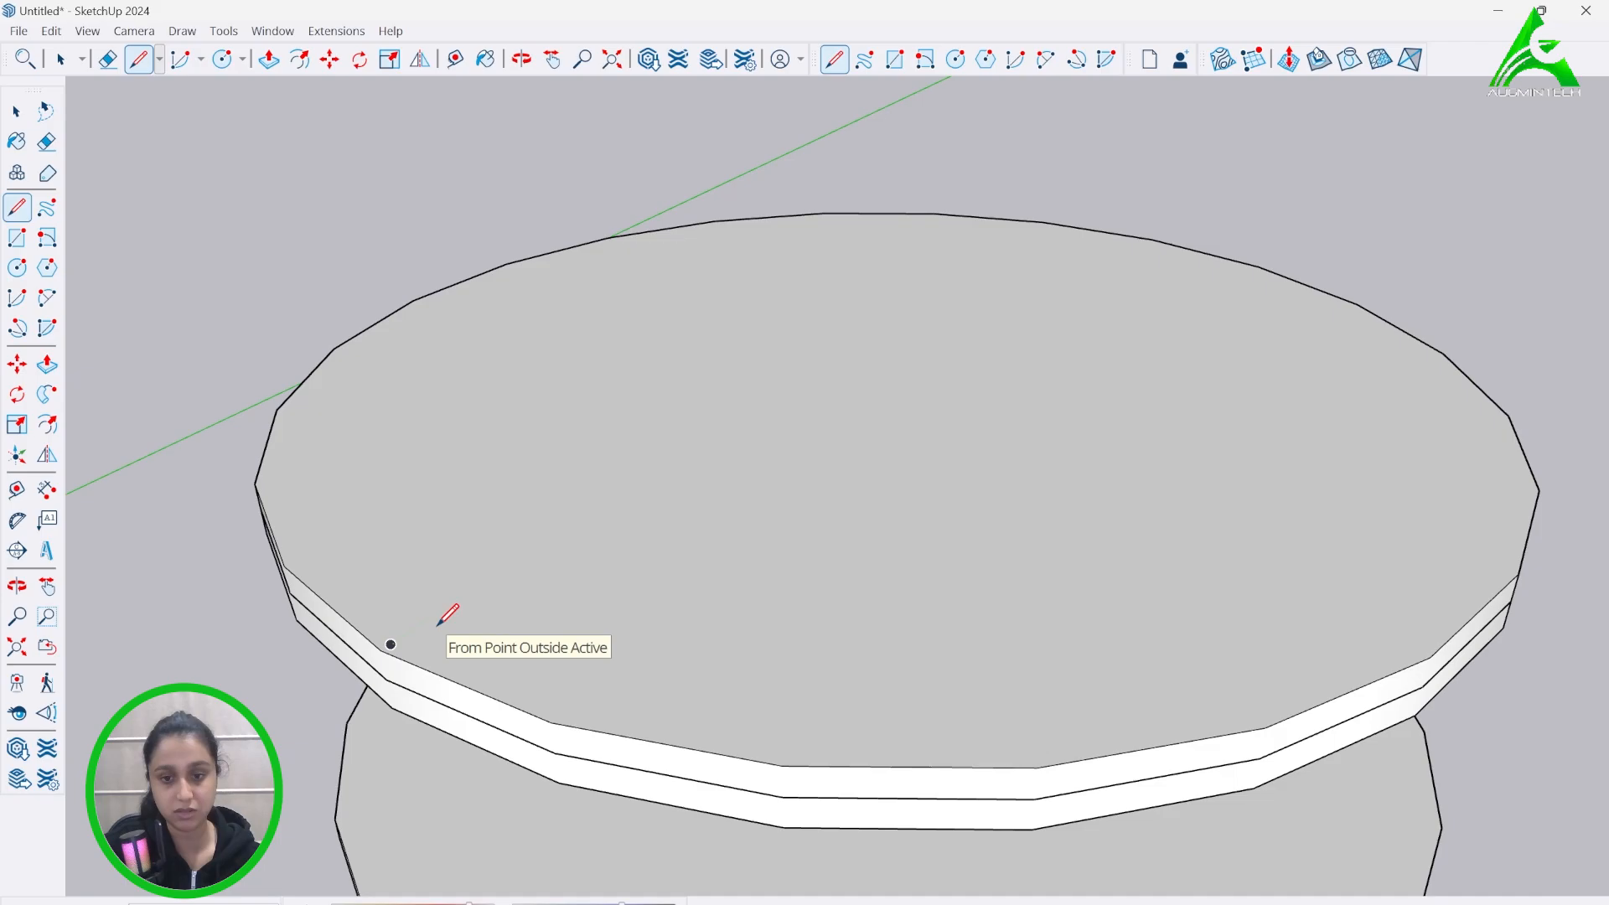
- Reopen the topmost disc's group and offset its top face's outline slightly inward to form a narrow rim
click(68, 65)
click(864, 618)
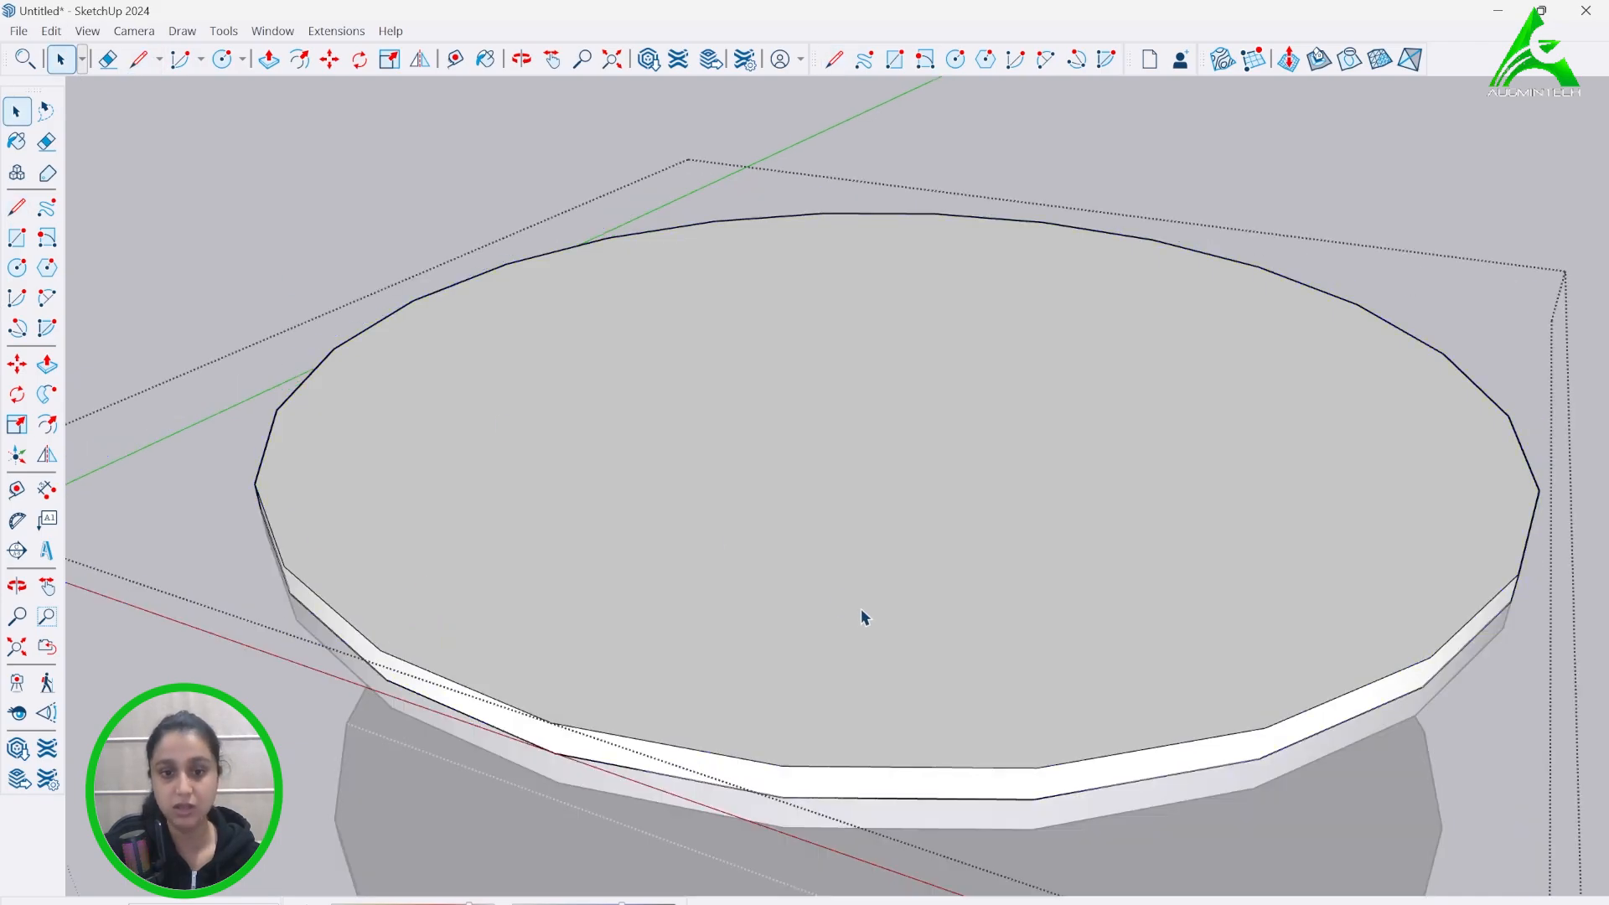
click(296, 62)
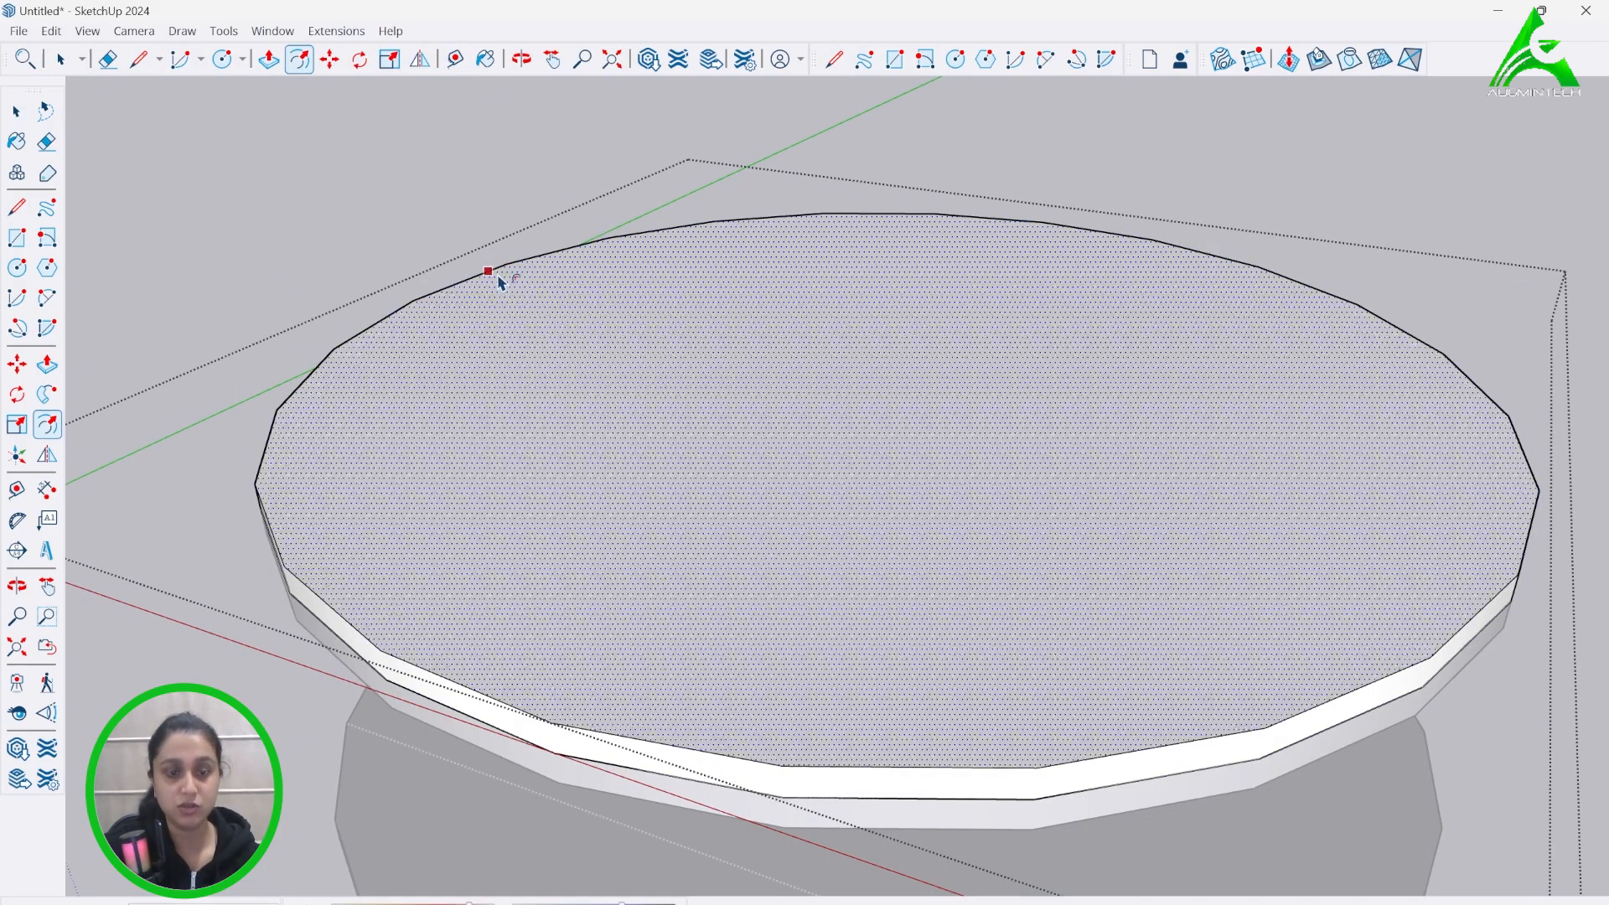
click(501, 282)
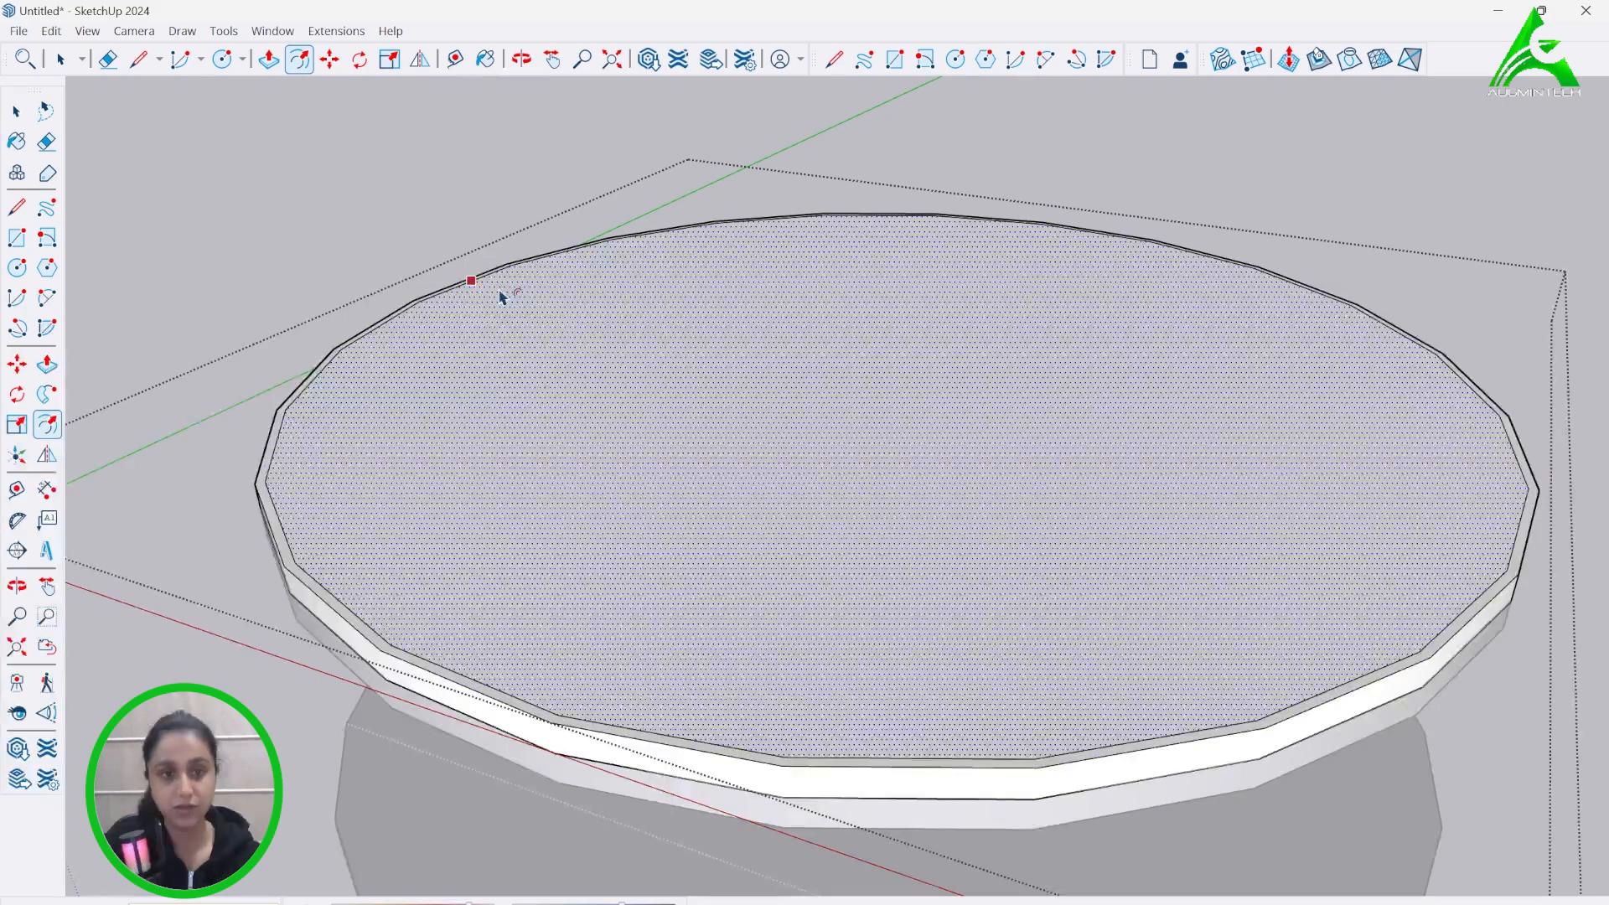
- Push the narrow rim down only part of the topmost disc's thickness, leaving a thin ledge around its base
click(269, 59)
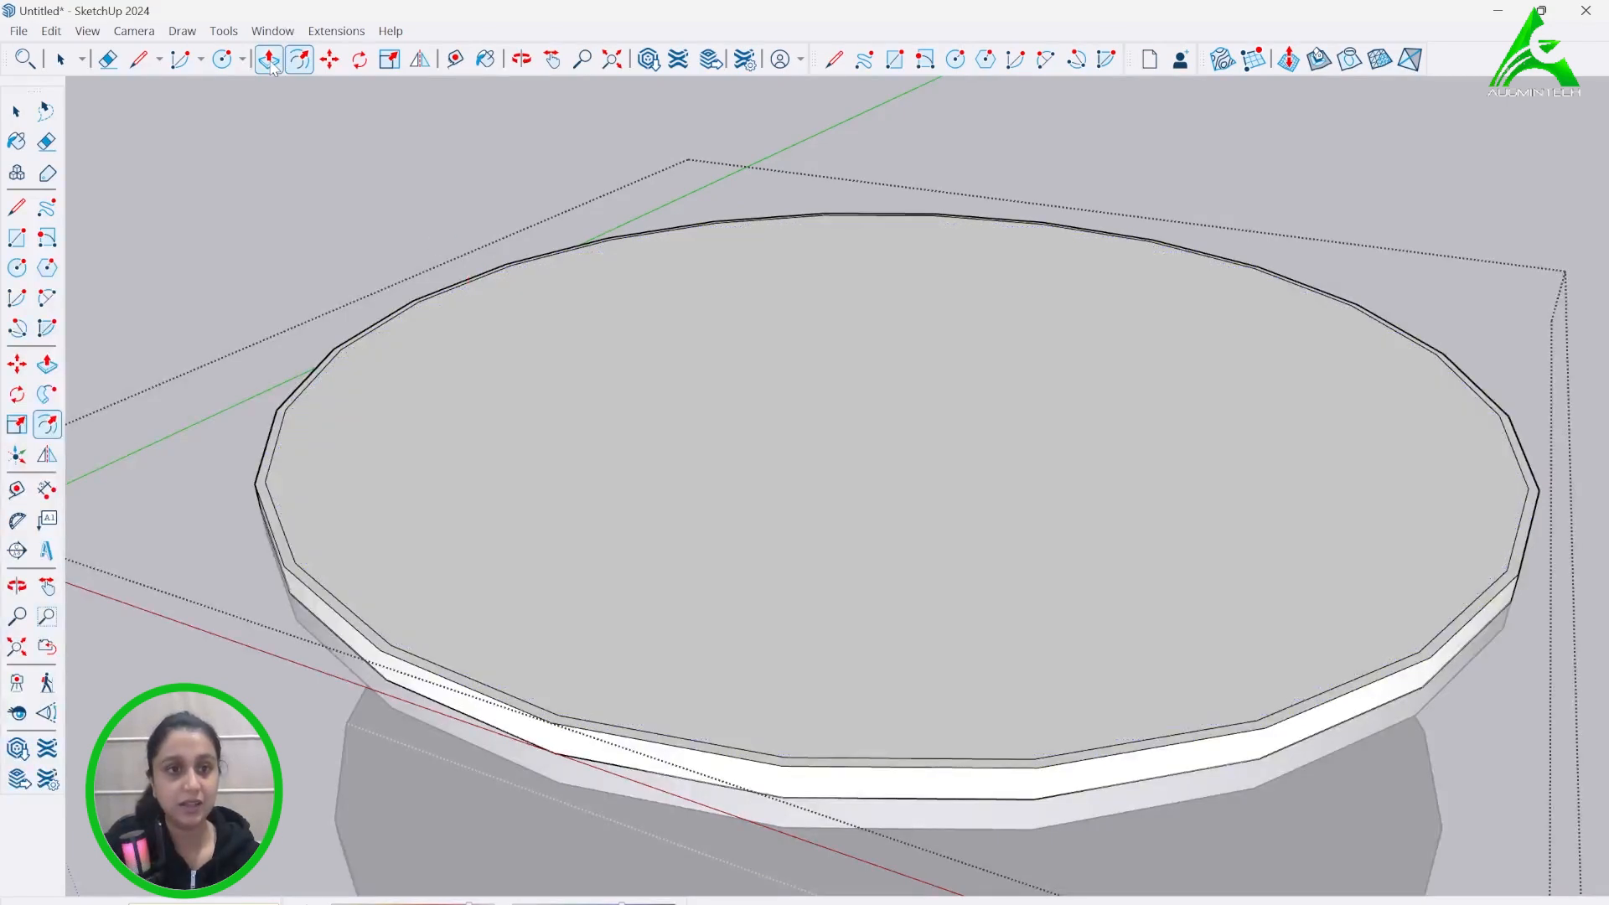
click(485, 708)
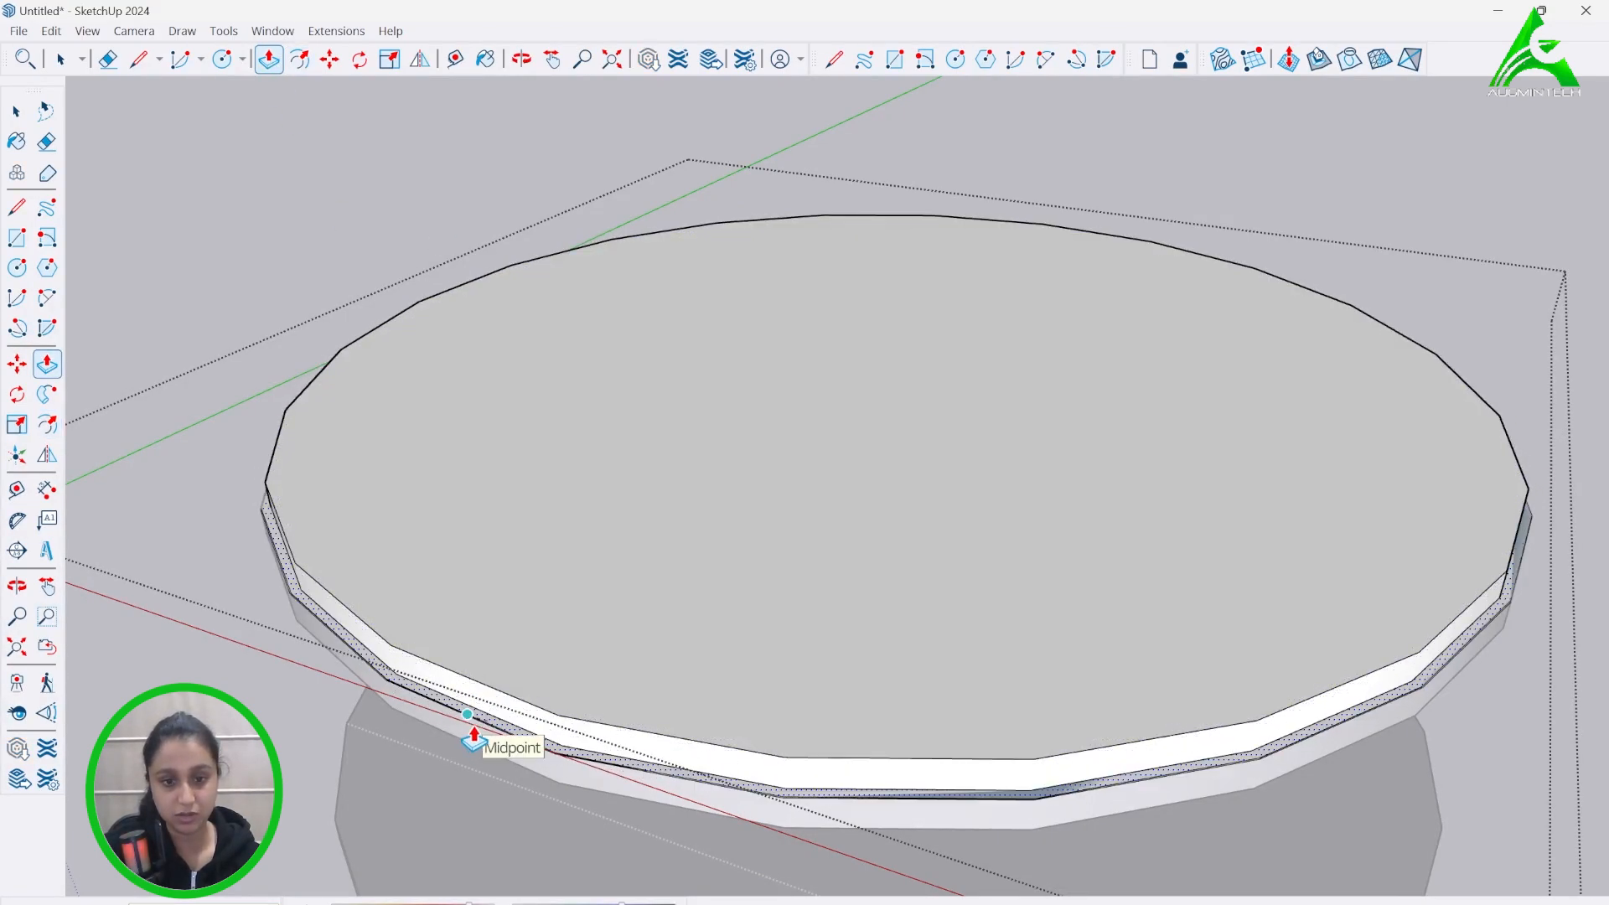
click(474, 738)
key(ctrl+z)
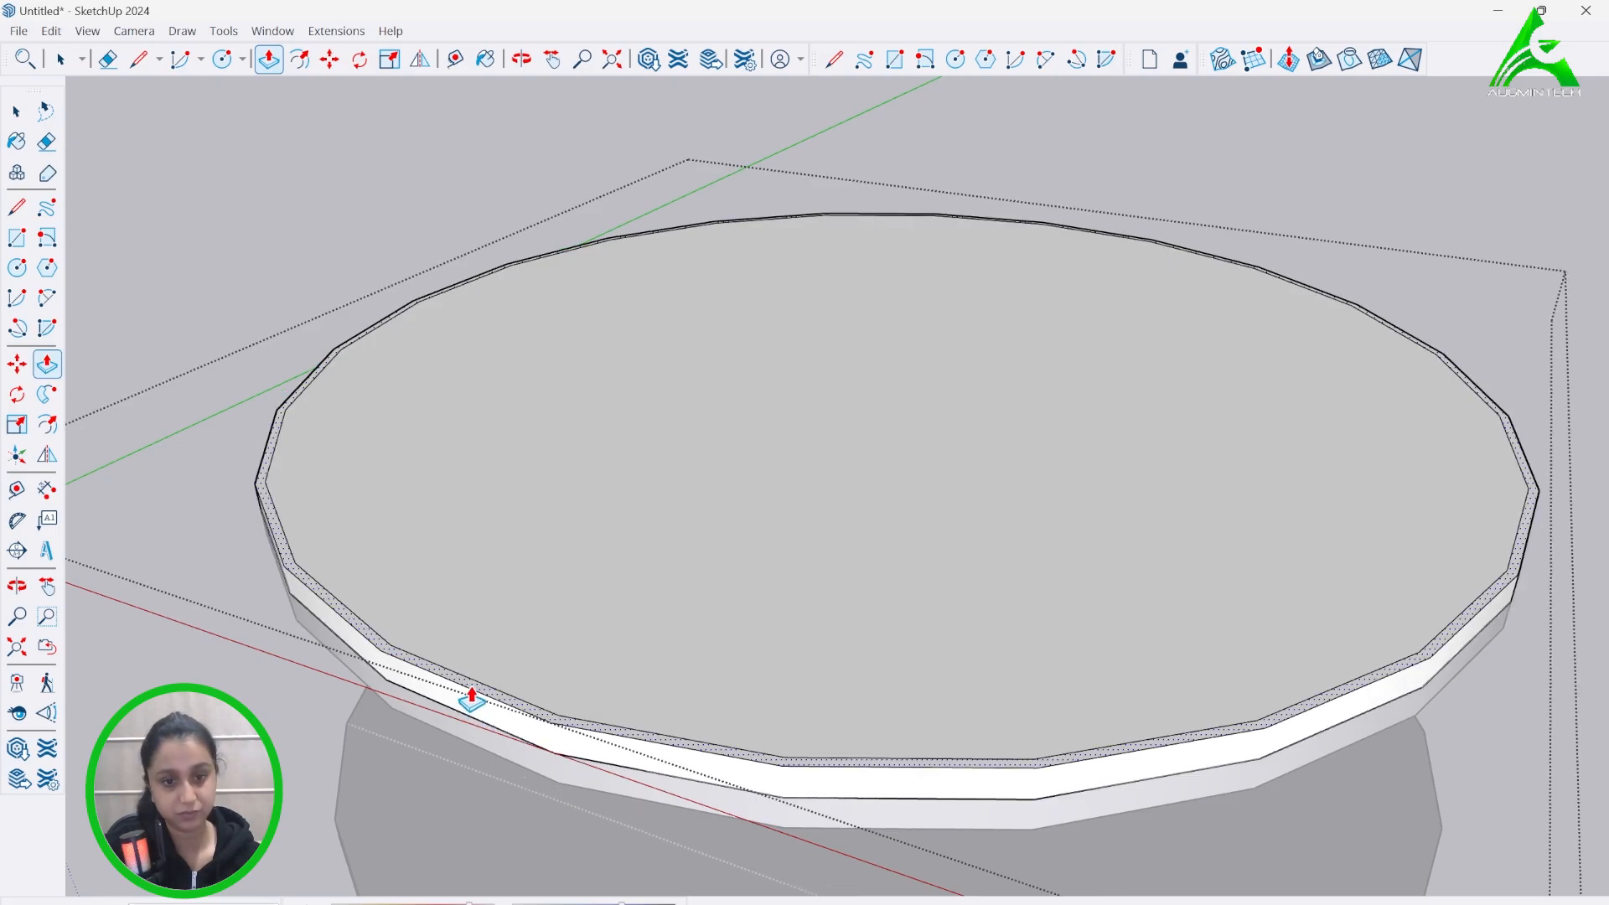
scroll(470, 719, up, 5)
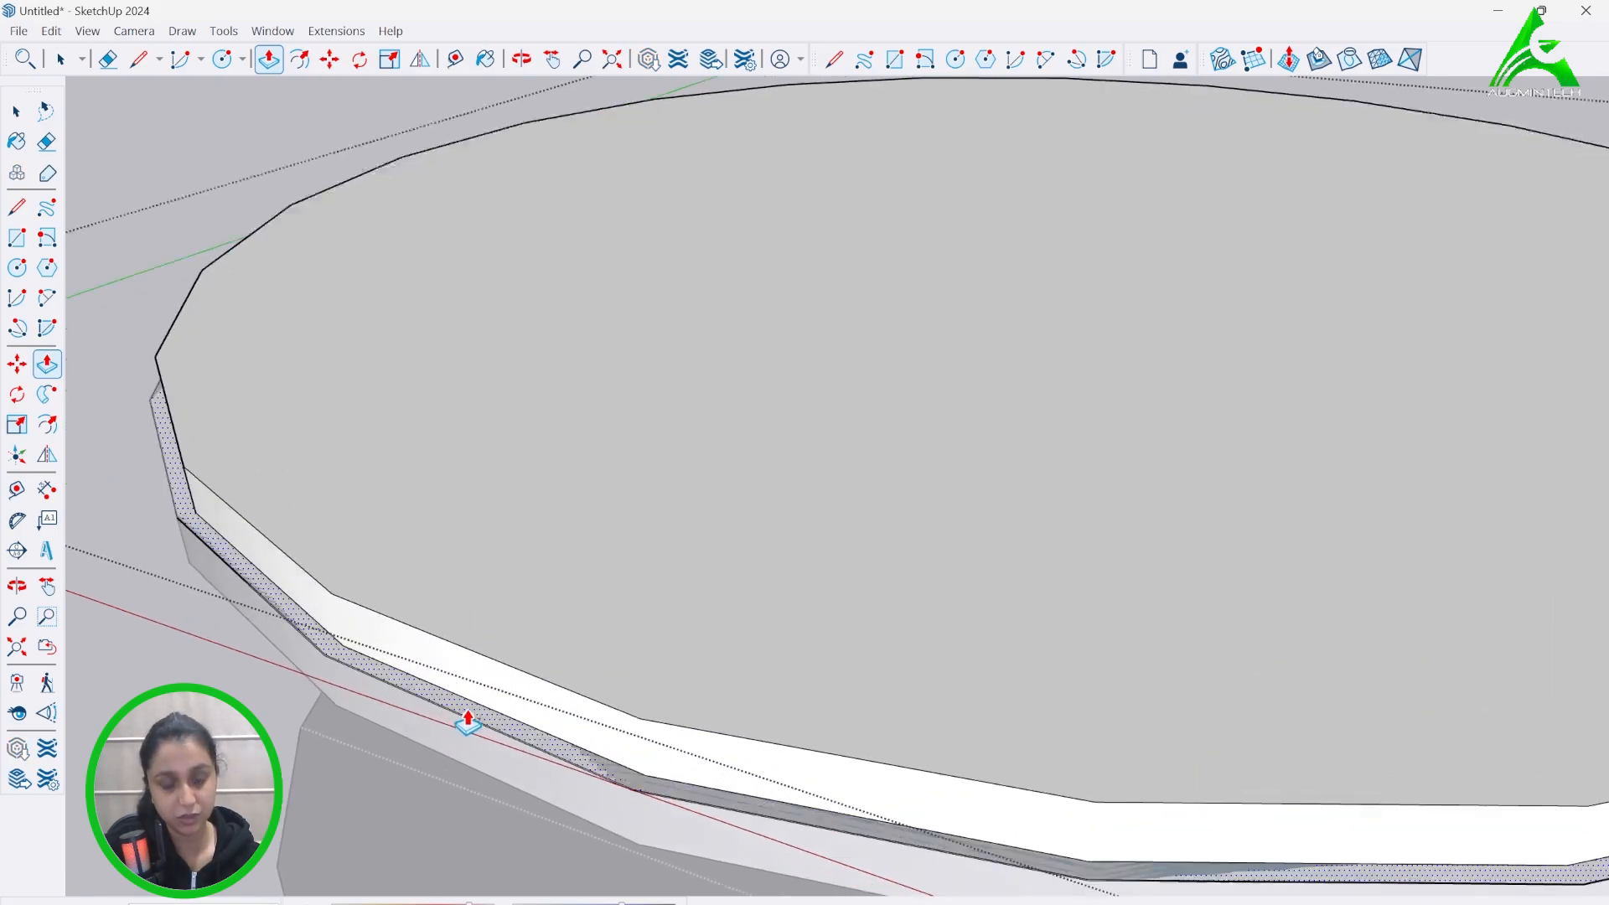
scroll(455, 720, down, 1)
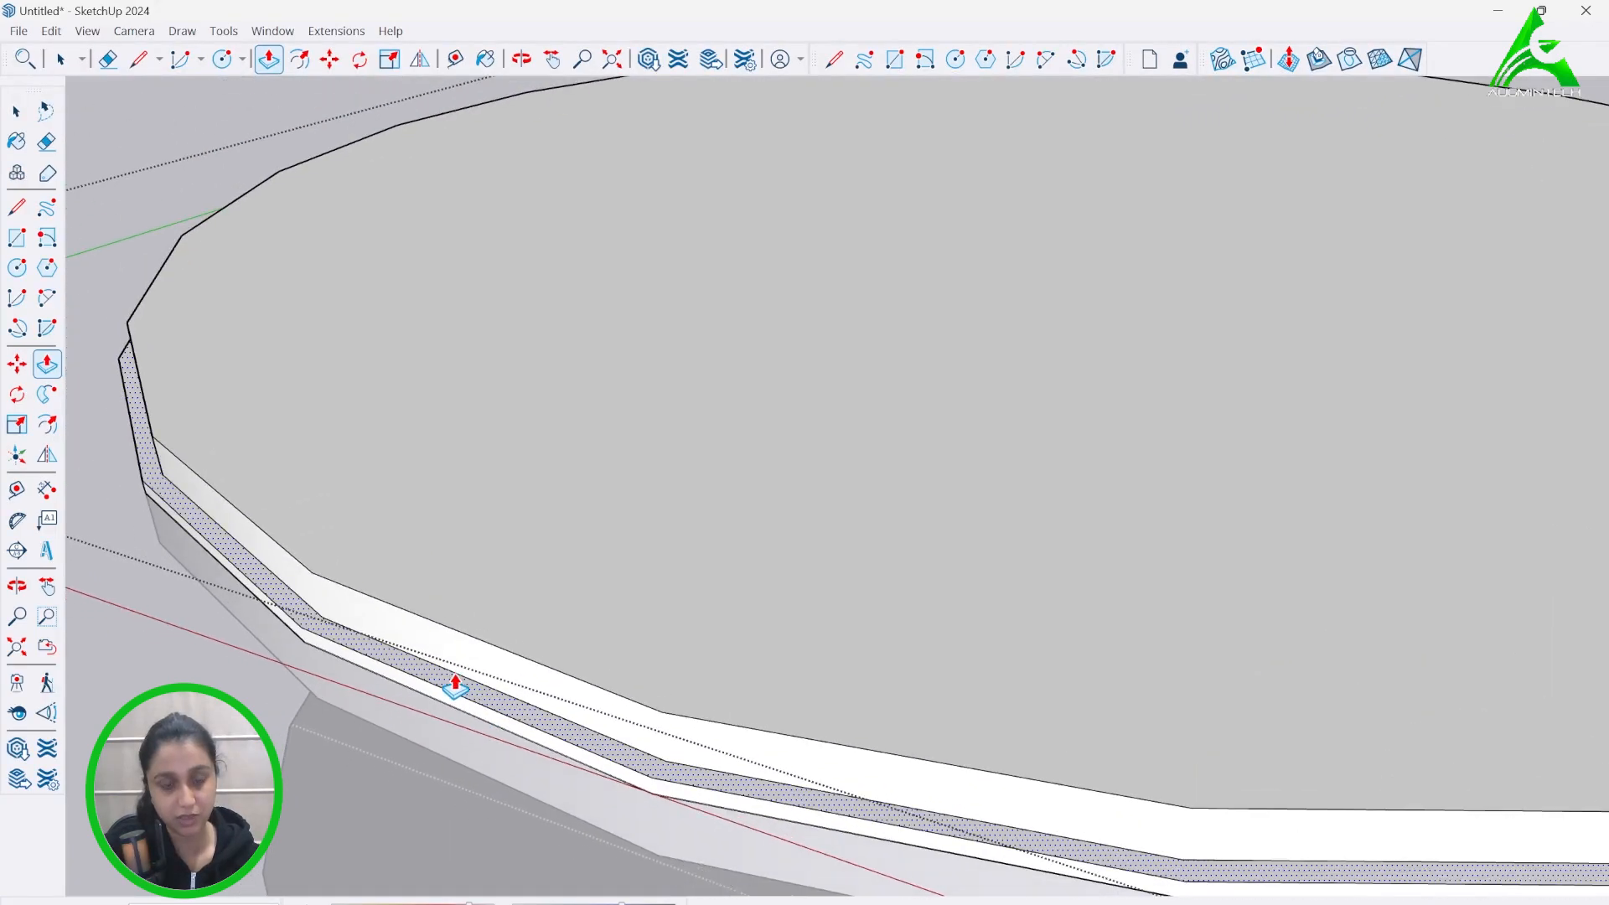
middle_drag(484, 715, 465, 607)
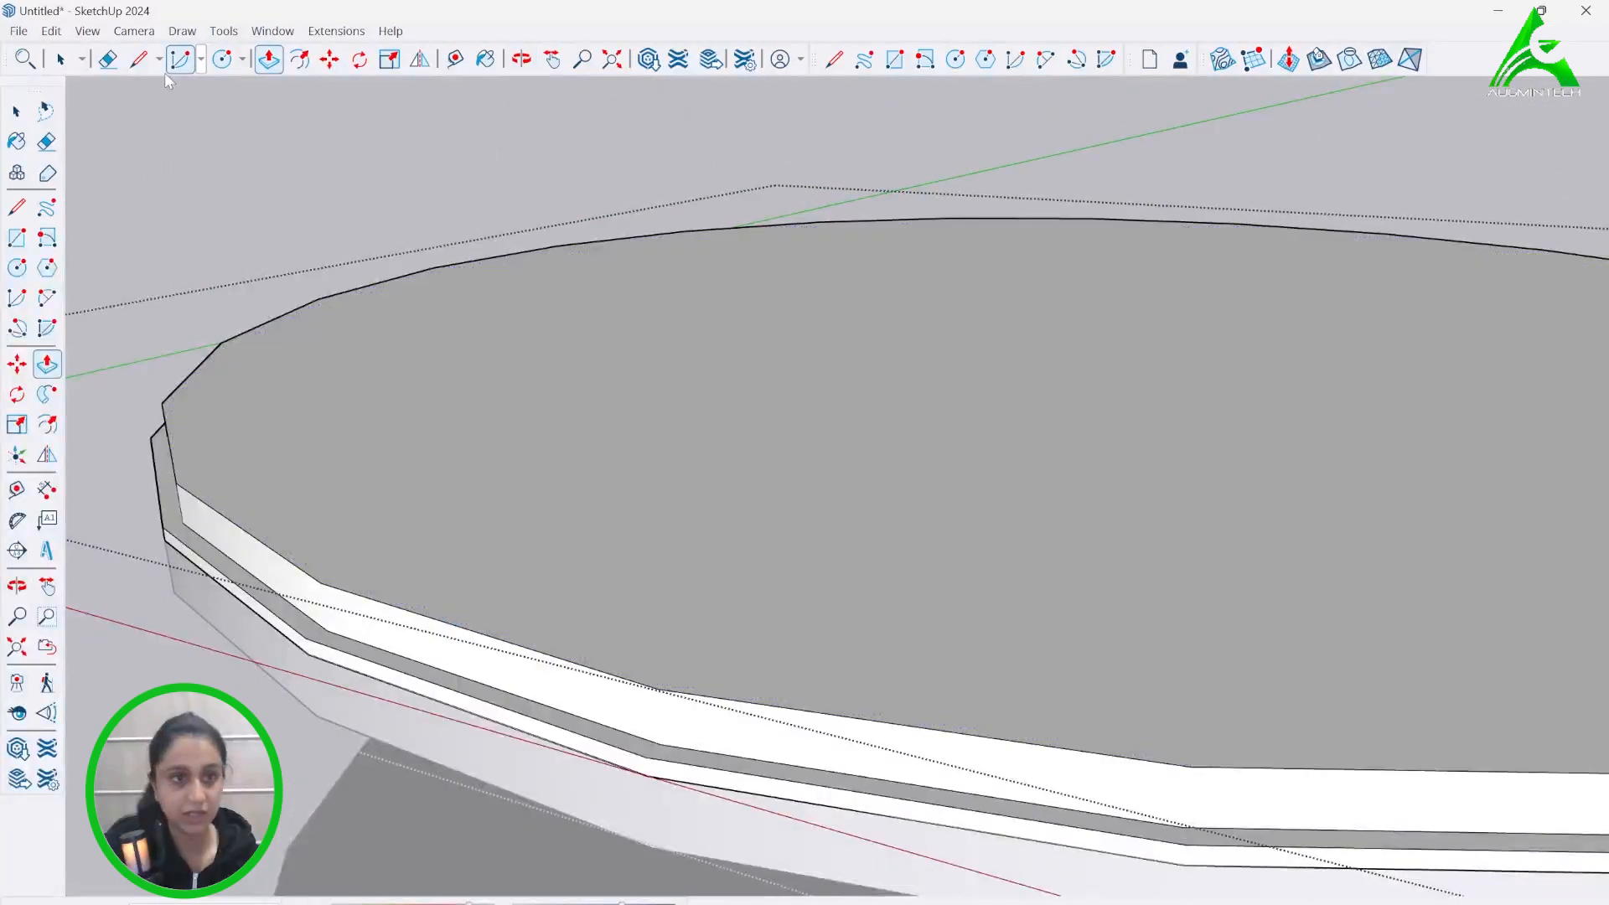
- Draw lines joining the ledge's outer corners to the top face's edge at three neighbouring corners, forming two sloped faces
click(141, 60)
click(307, 637)
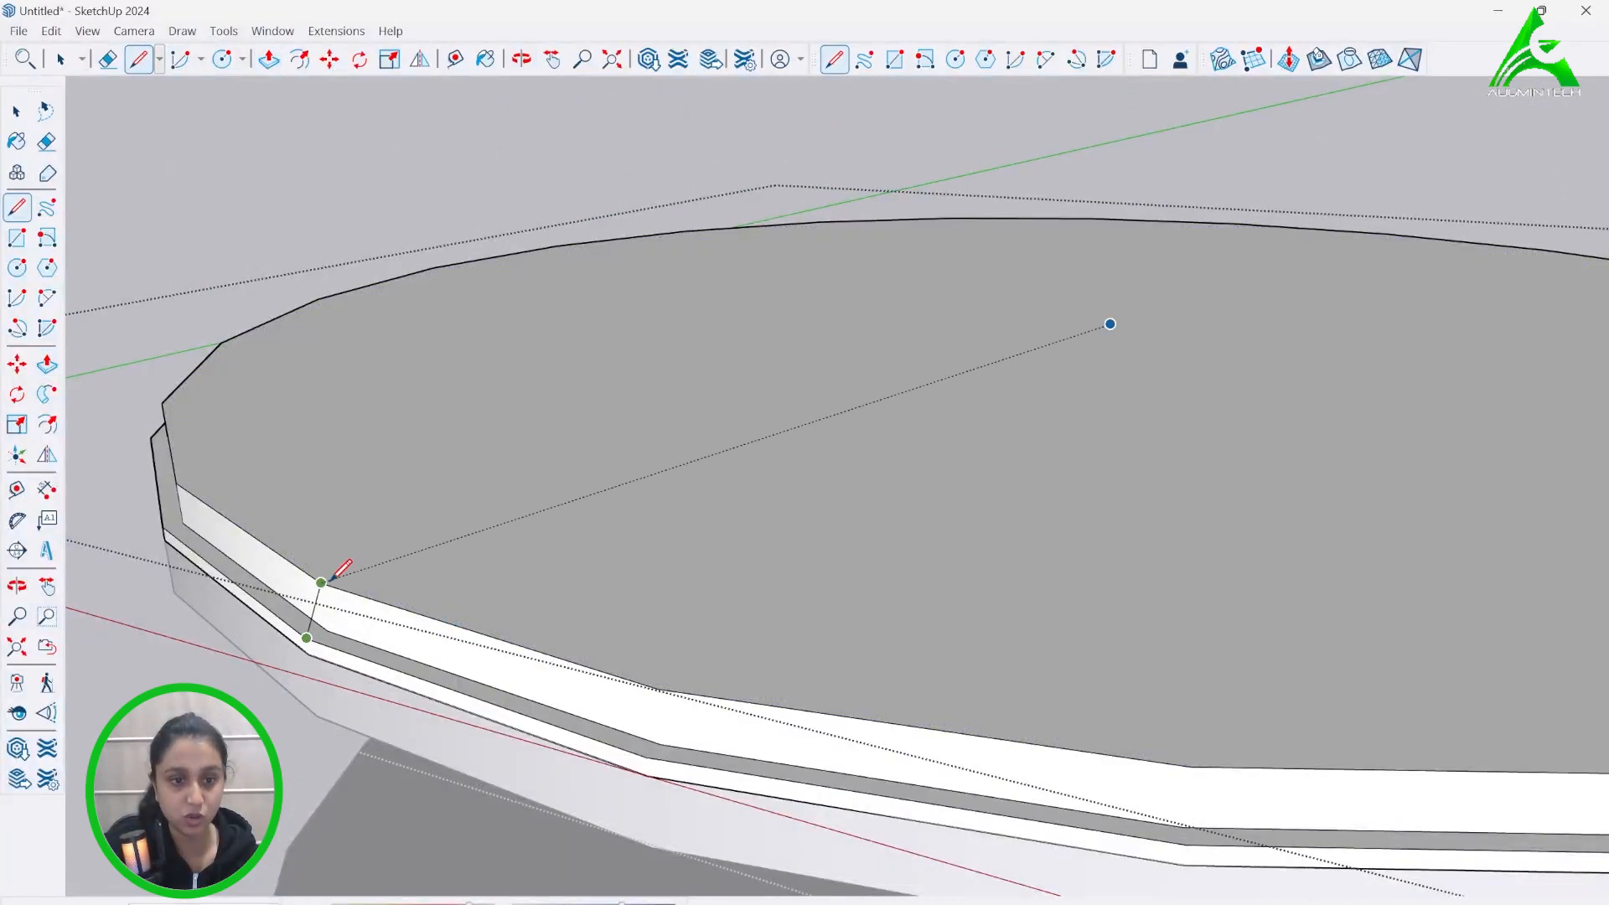
click(319, 584)
click(645, 757)
click(657, 691)
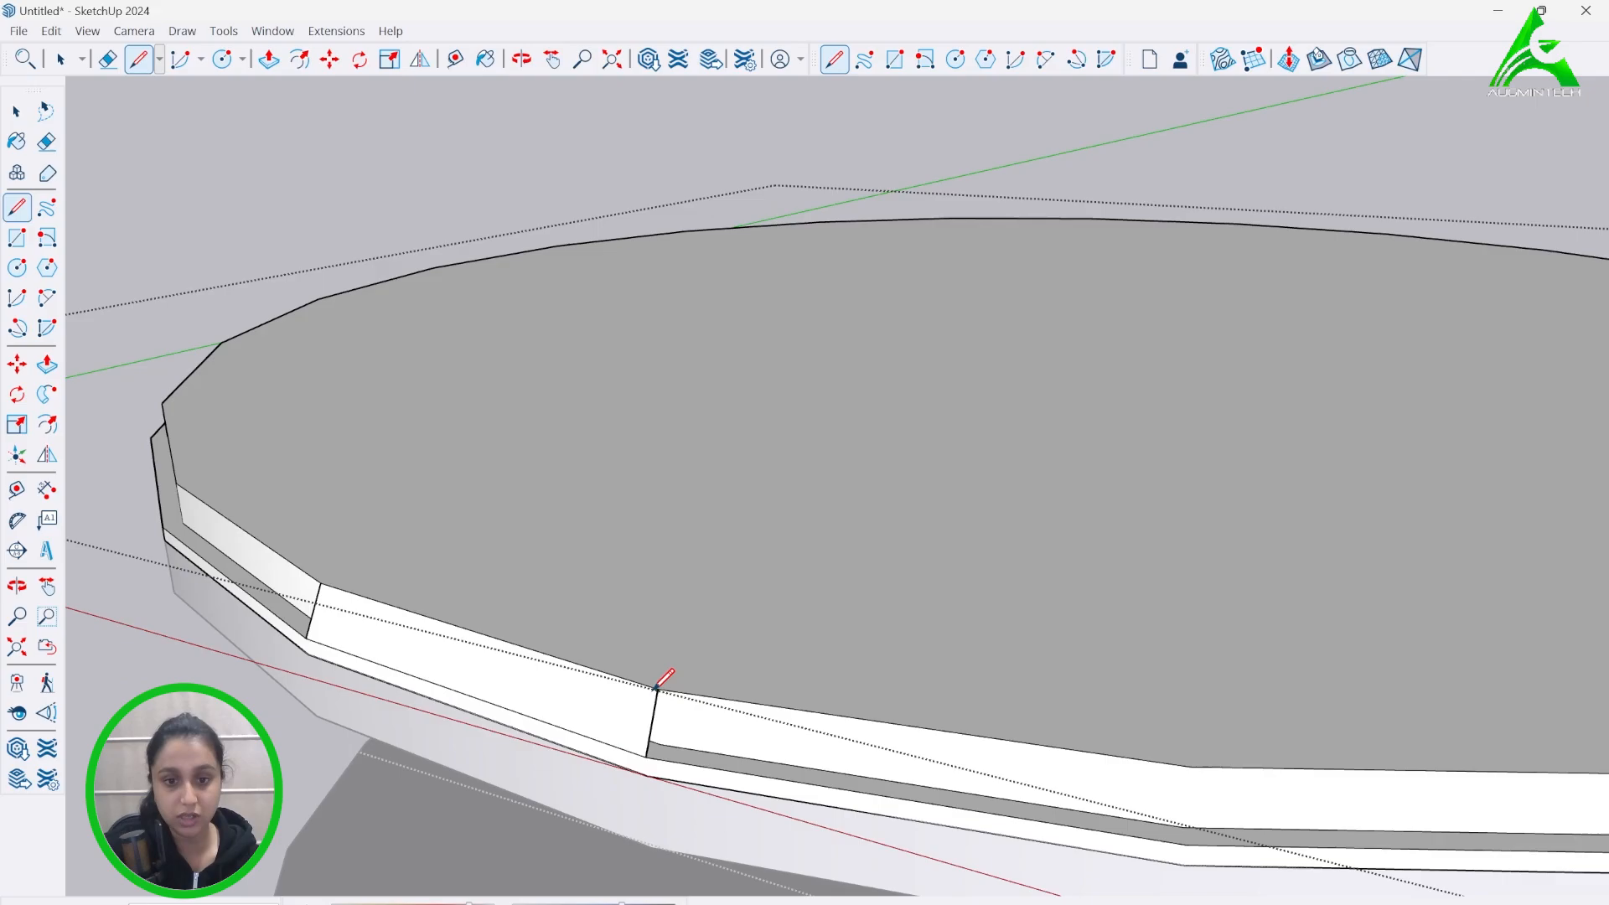
scroll(377, 657, down, 2)
click(956, 791)
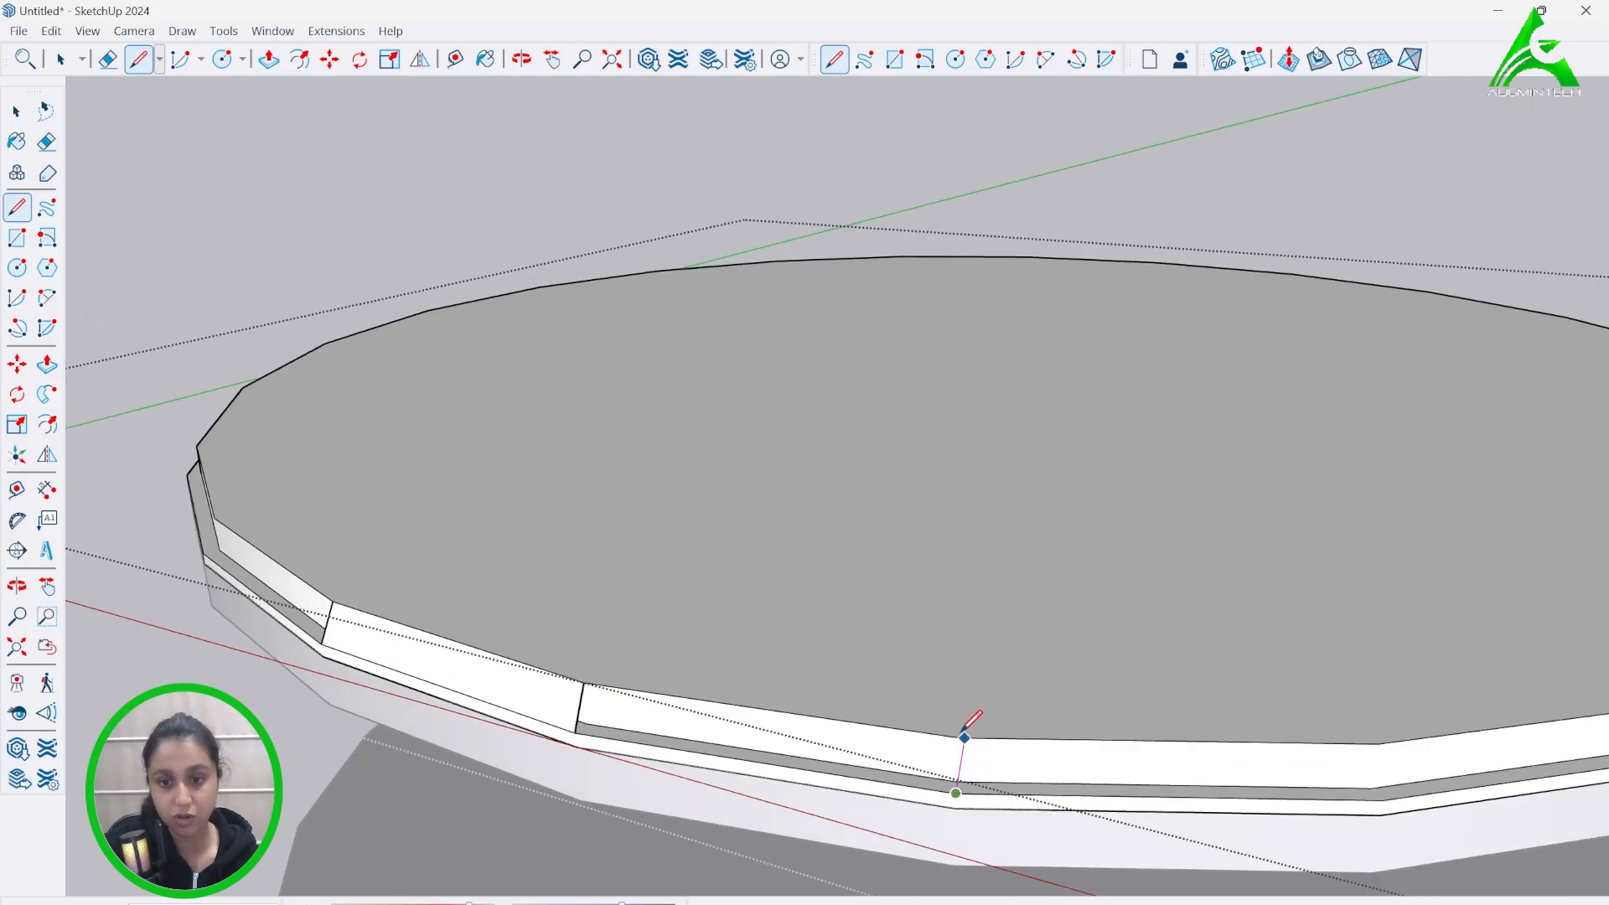
key(ctrl+z)
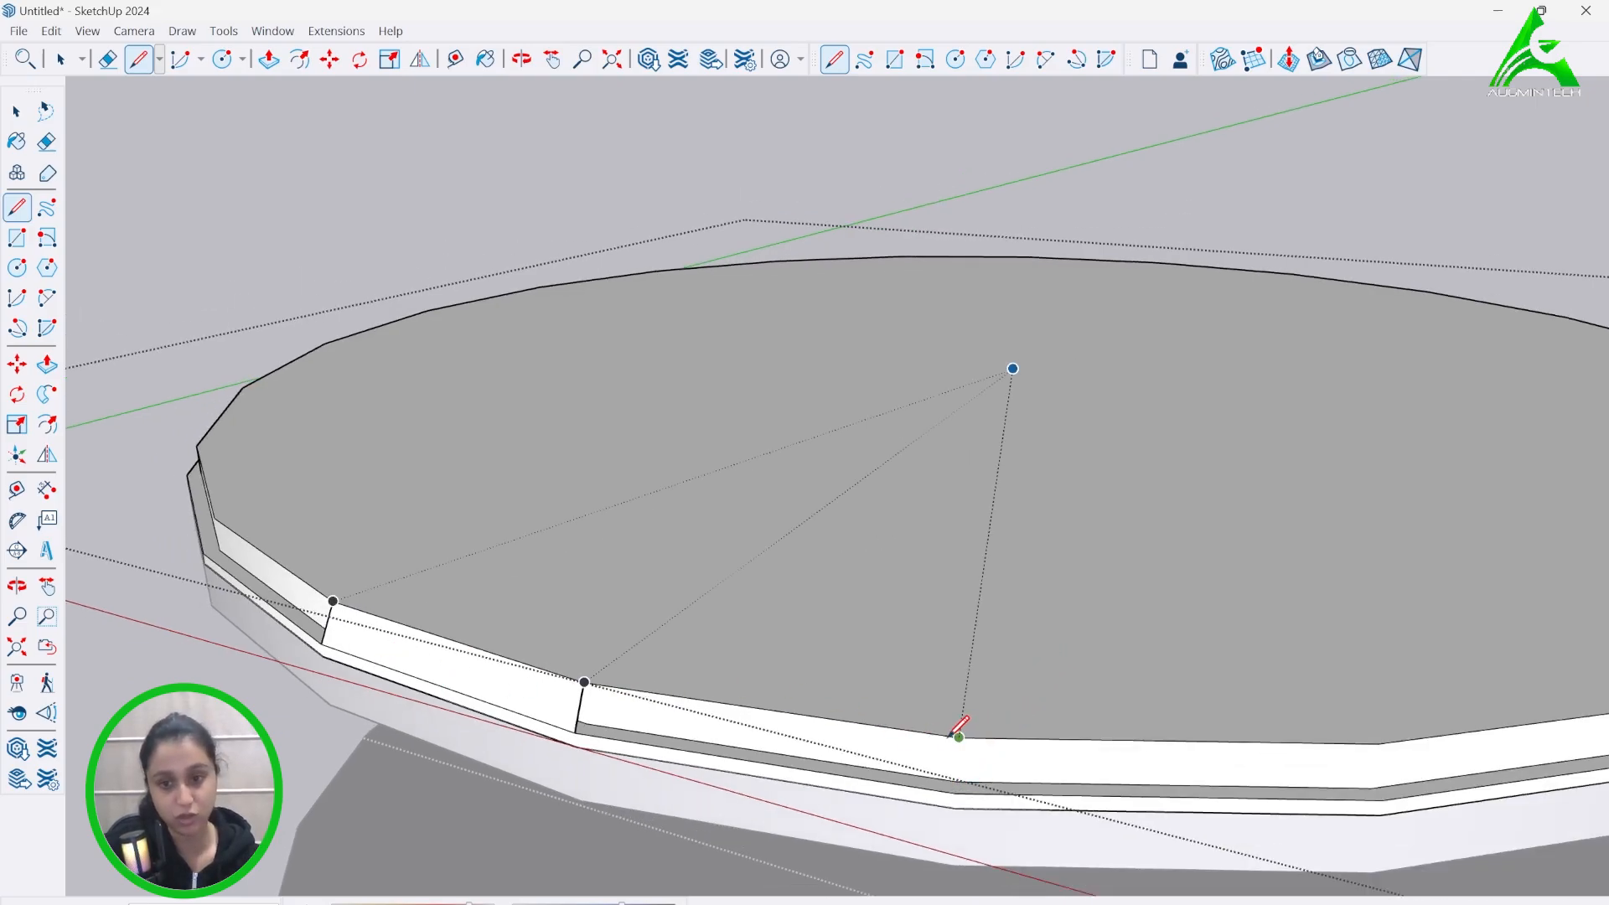
click(959, 738)
click(957, 792)
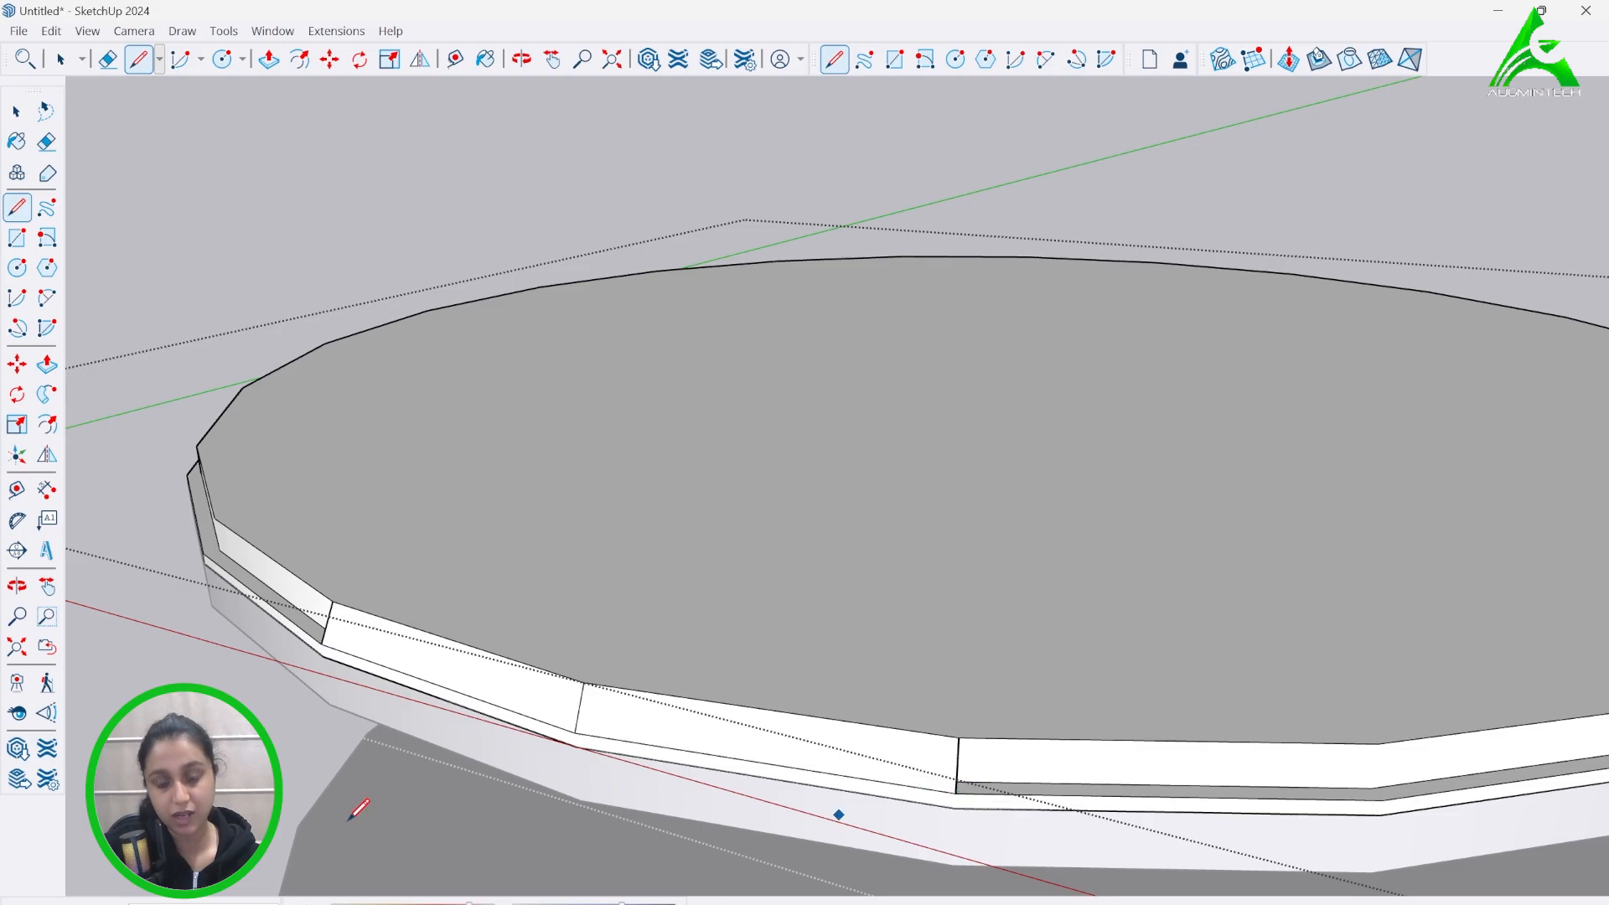
- Continue the sloped edge around the disc by joining the ledge's next outer corners to the matching top corners
scroll(964, 784, down, 2)
scroll(970, 793, up, 2)
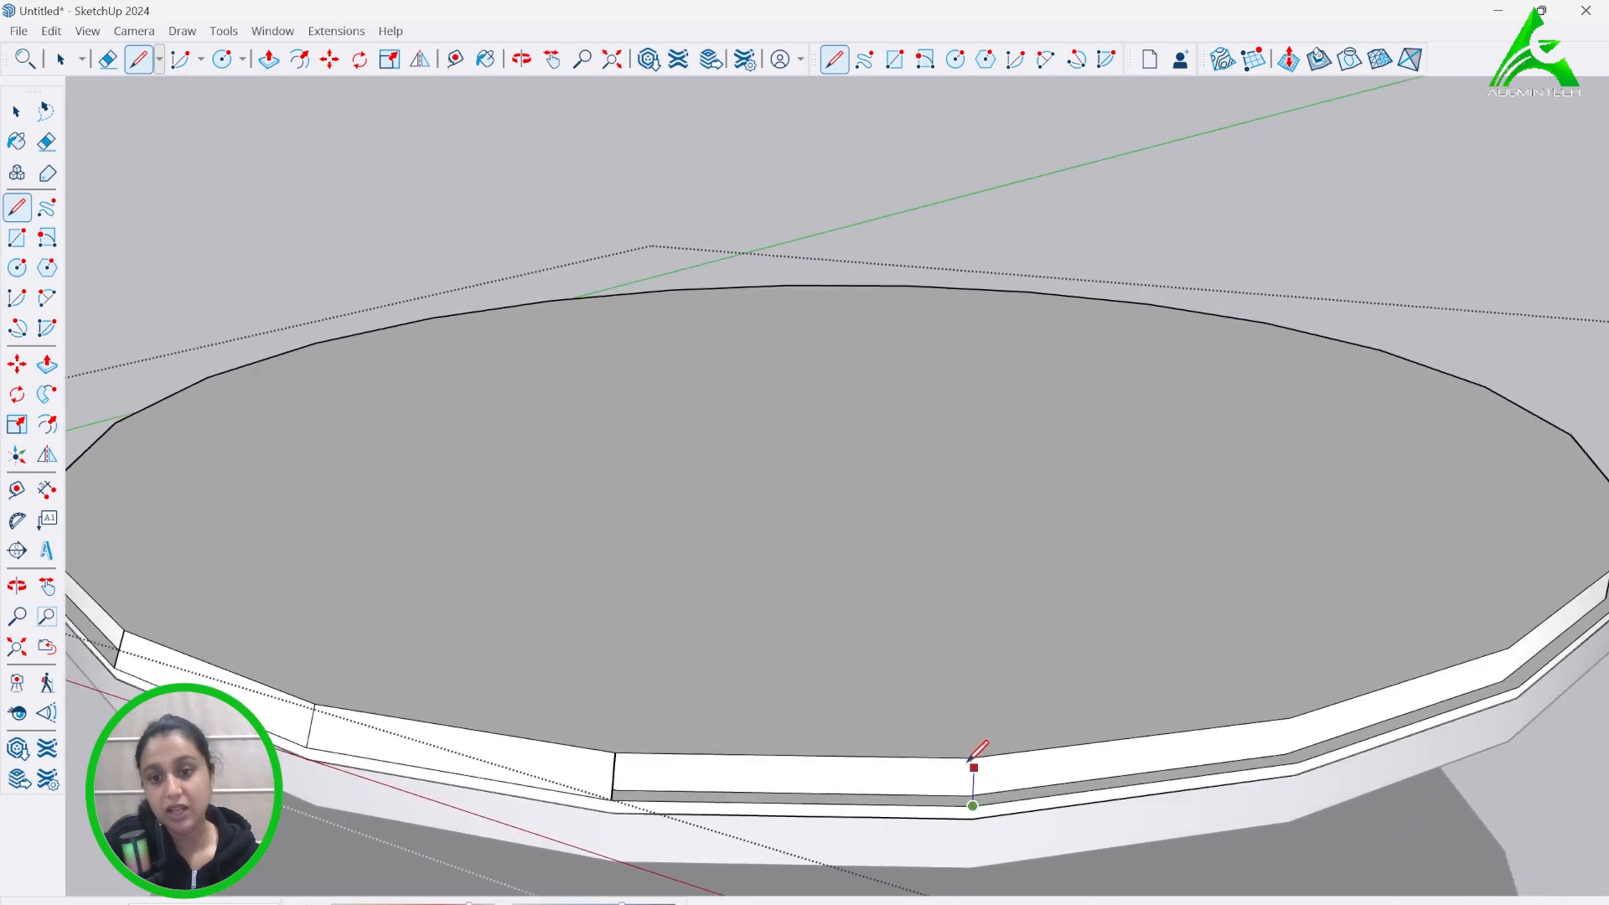
scroll(495, 865, down, 2)
scroll(941, 779, up, 2)
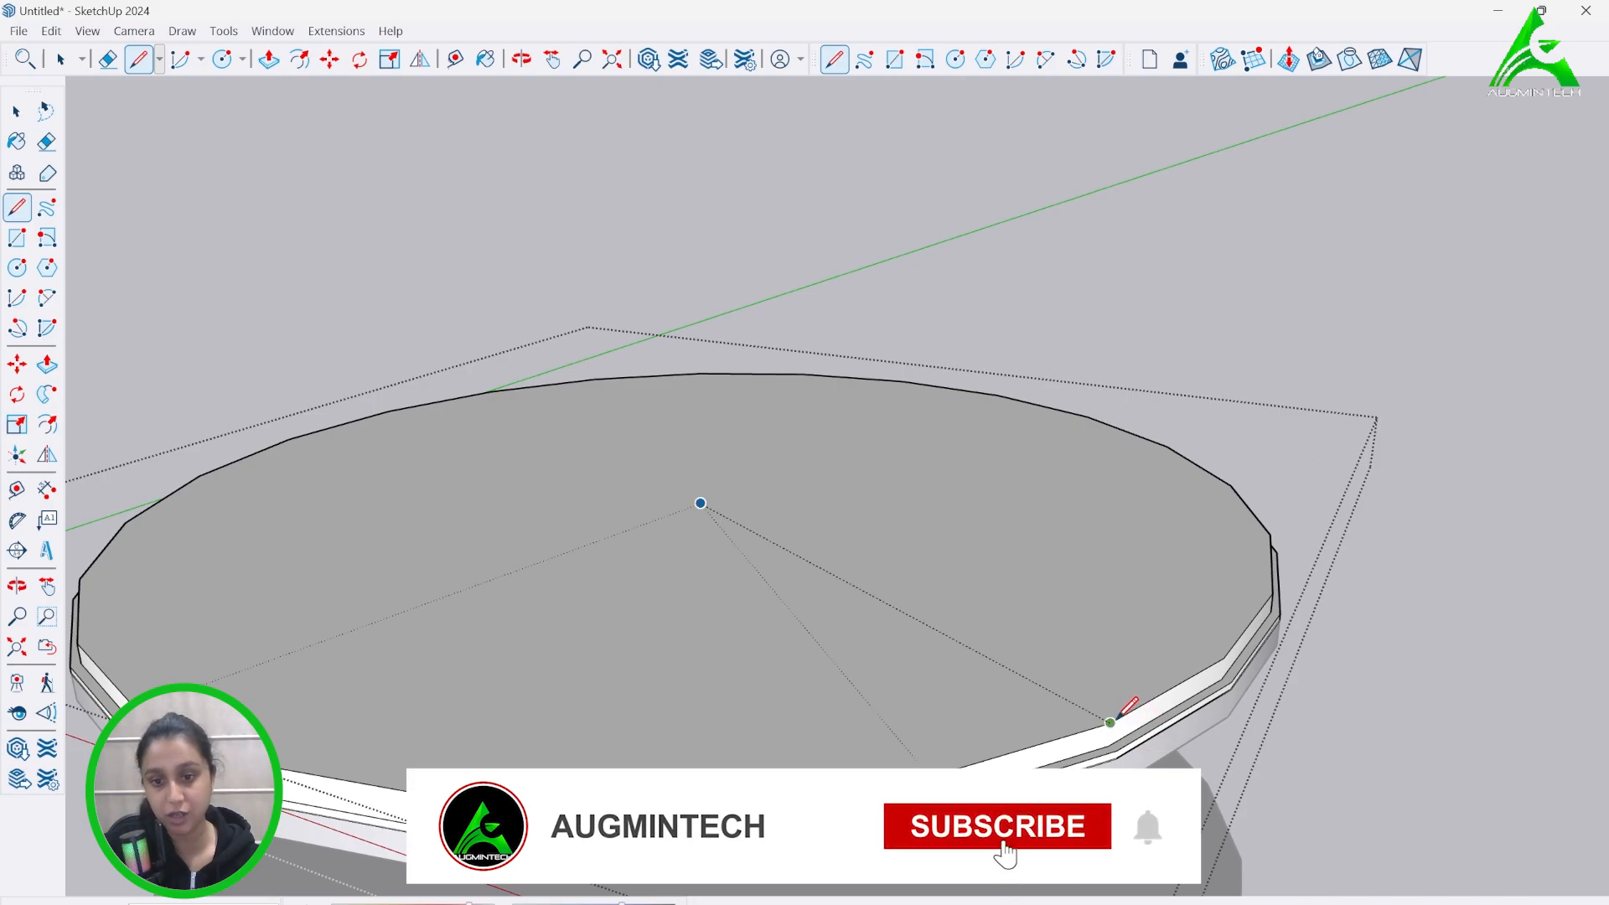
middle_drag(1110, 722, 564, 762)
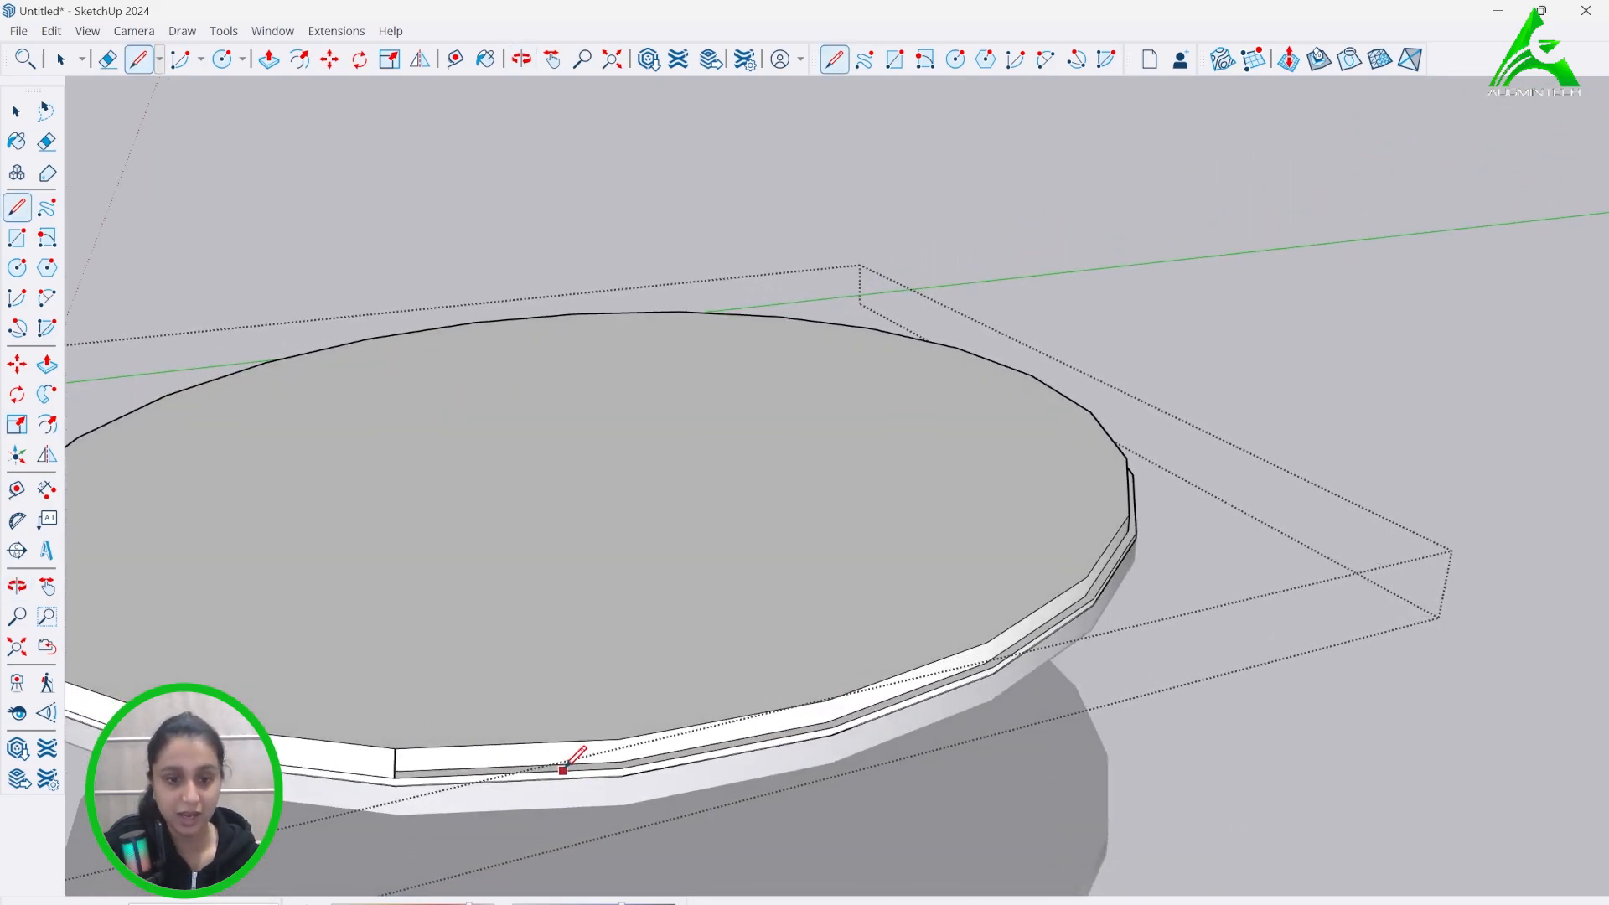
scroll(637, 738, up, 2)
click(624, 743)
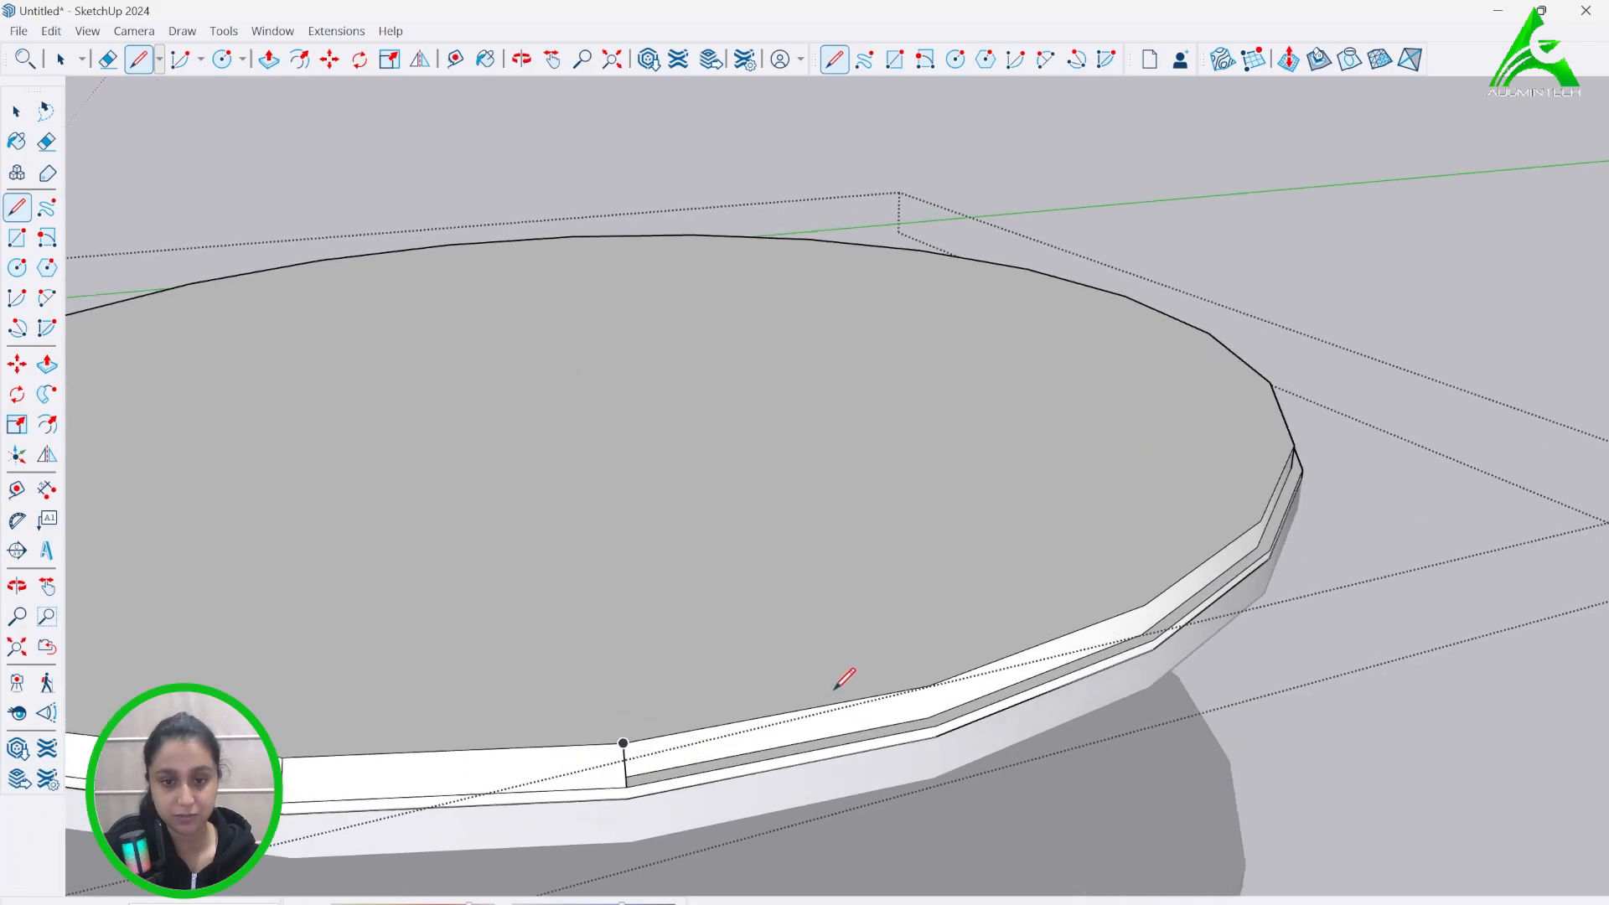
click(928, 686)
click(936, 724)
- Draw the connecting line at the corner after the last sloped face to close one more bevel section
scroll(947, 713, down, 3)
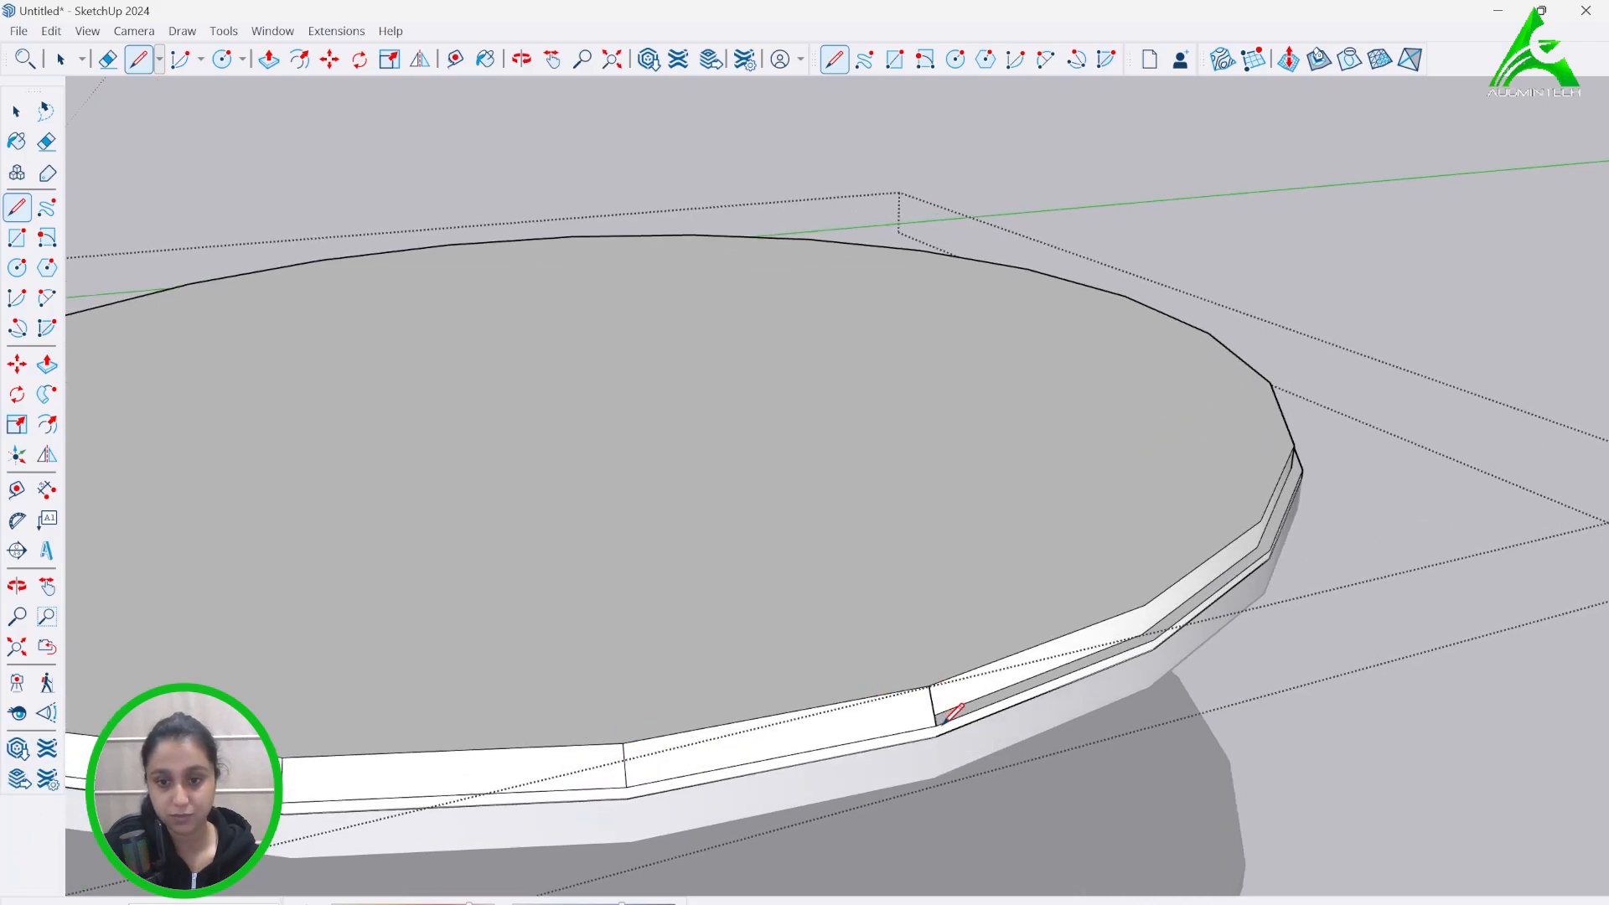
mouse_move(952, 708)
middle_down()
mouse_move(1005, 632)
mouse_move(963, 657)
middle_up()
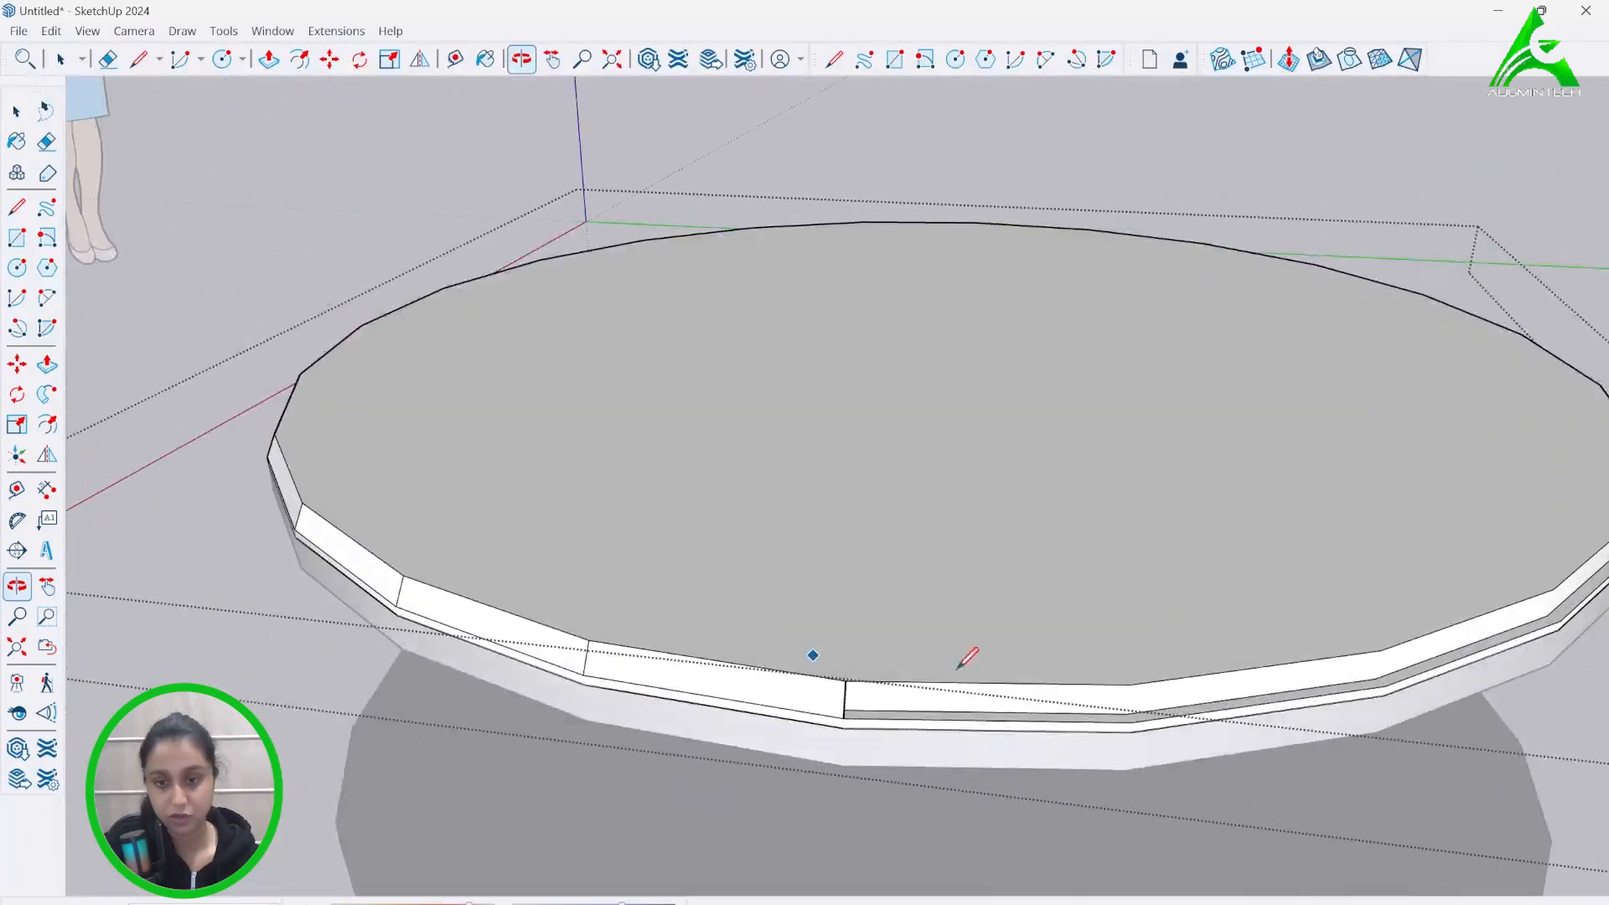
click(1127, 713)
mouse_move(1243, 646)
middle_down()
mouse_move(1042, 658)
mouse_move(645, 602)
middle_up()
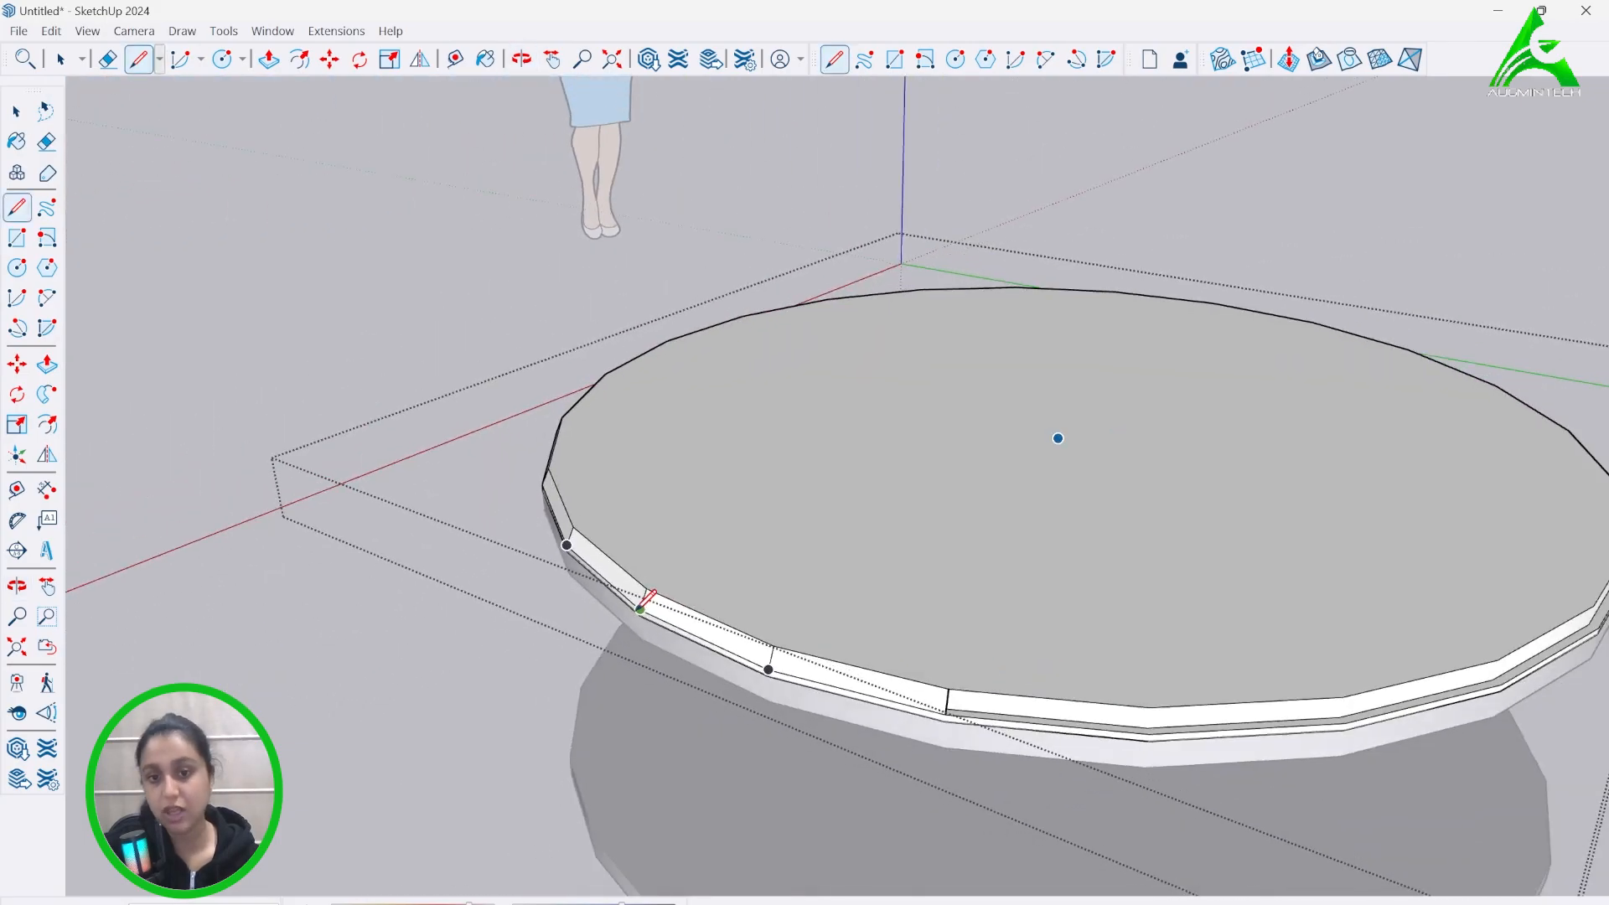
scroll(1115, 684, up, 1)
scroll(541, 682, down, 1)
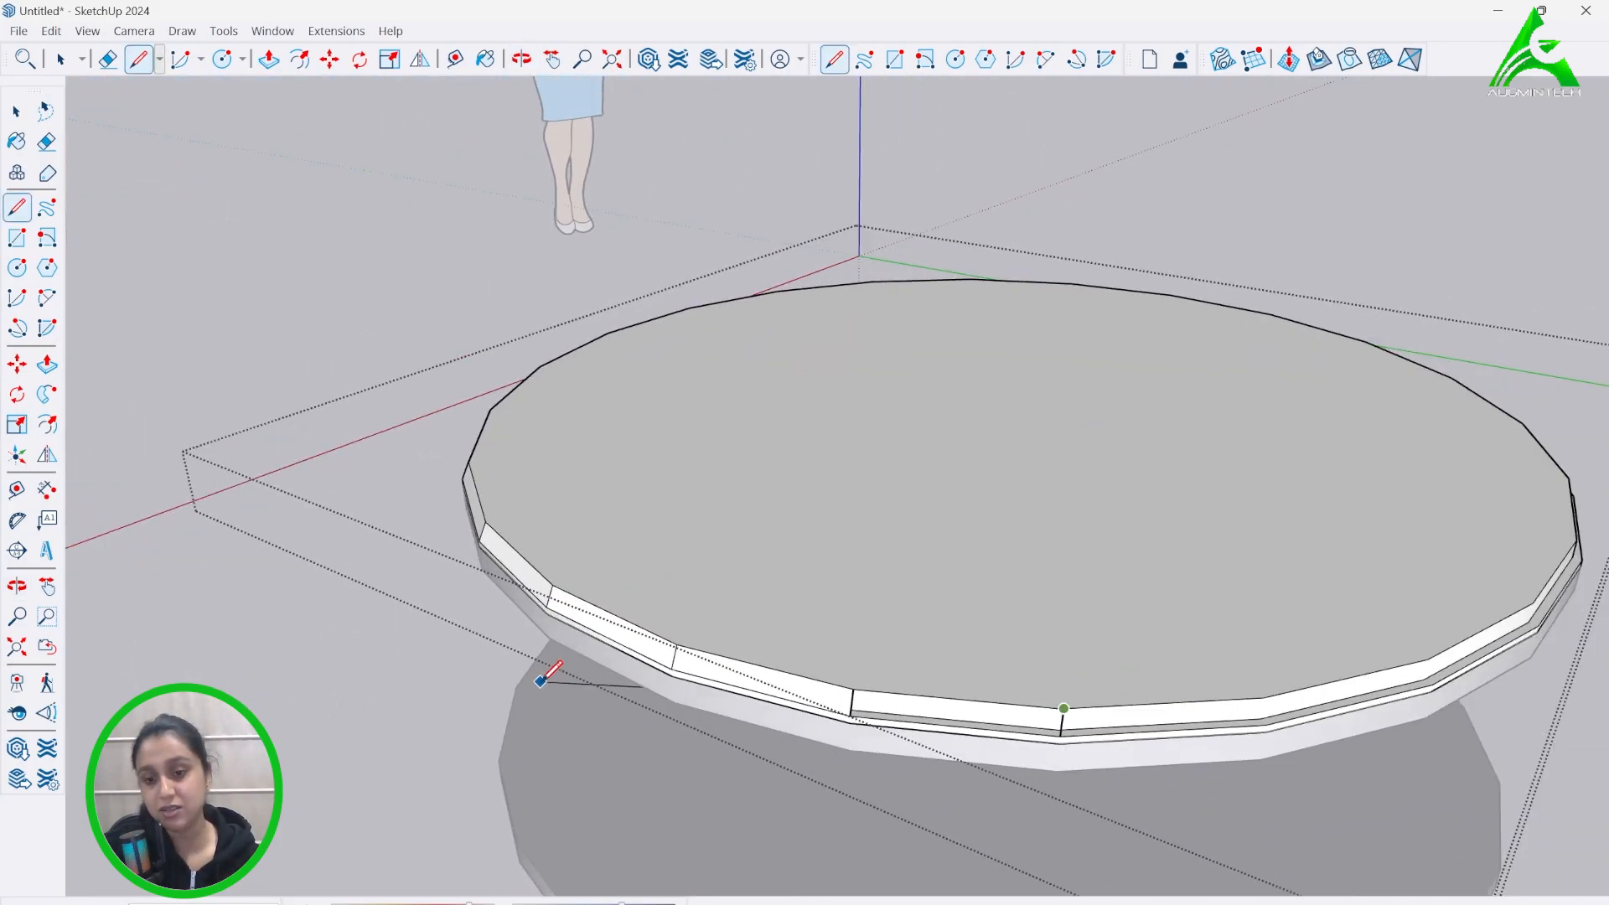
scroll(1073, 719, up, 1)
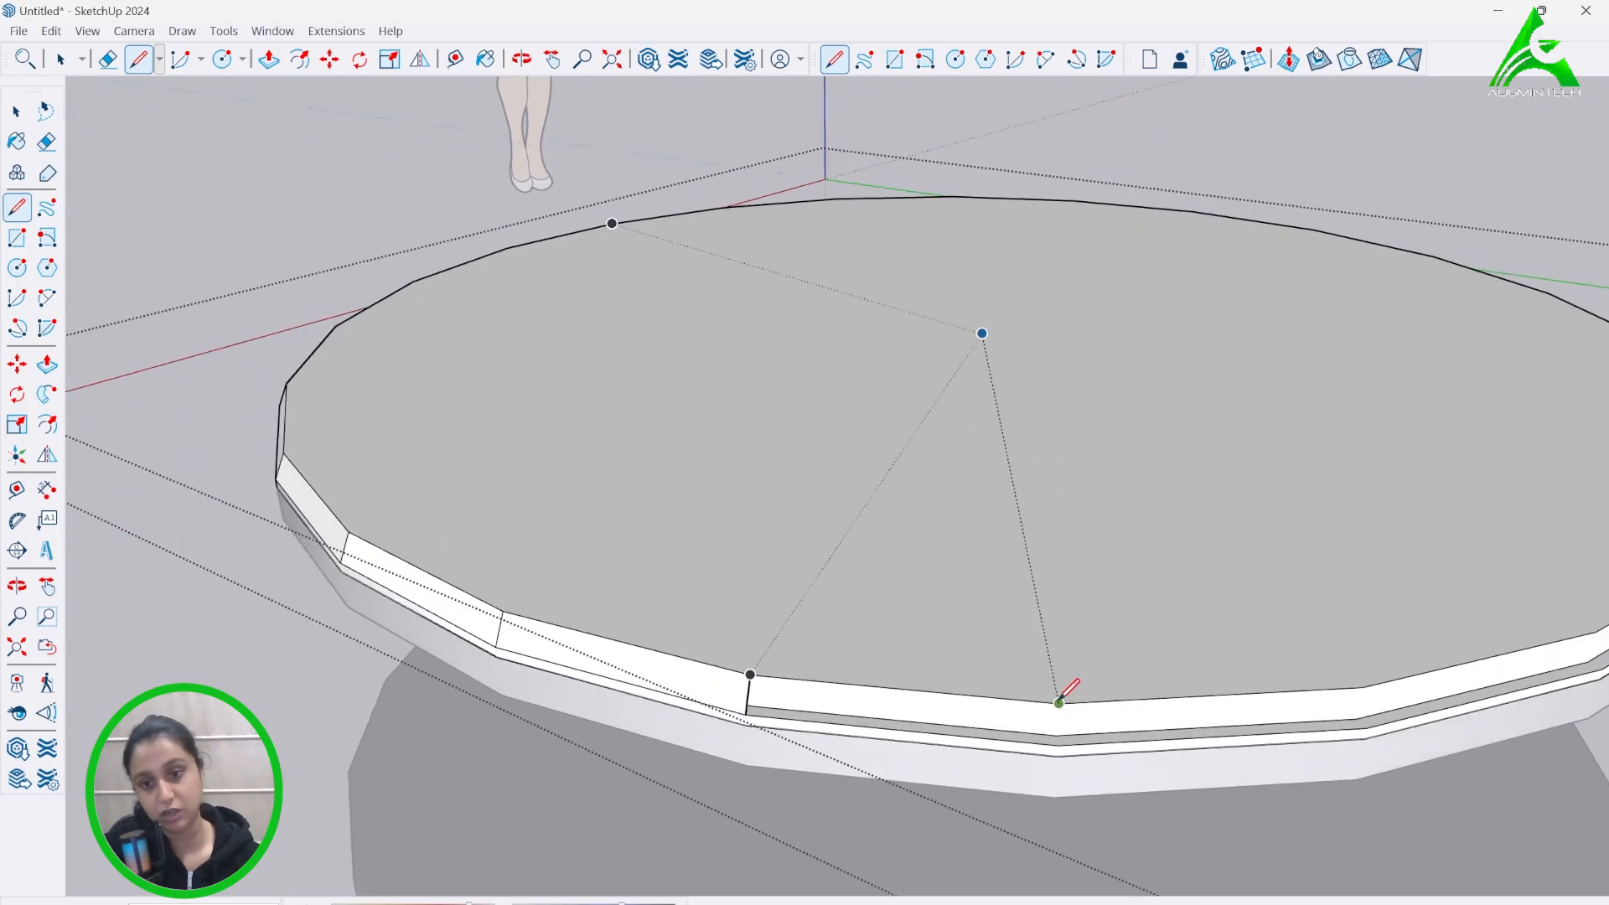
click(1076, 707)
click(1059, 745)
- Join the ledge to the top face at the following two corners, adding two more sloped faces
middle_drag(1160, 719, 771, 708)
scroll(900, 772, up, 2)
click(889, 795)
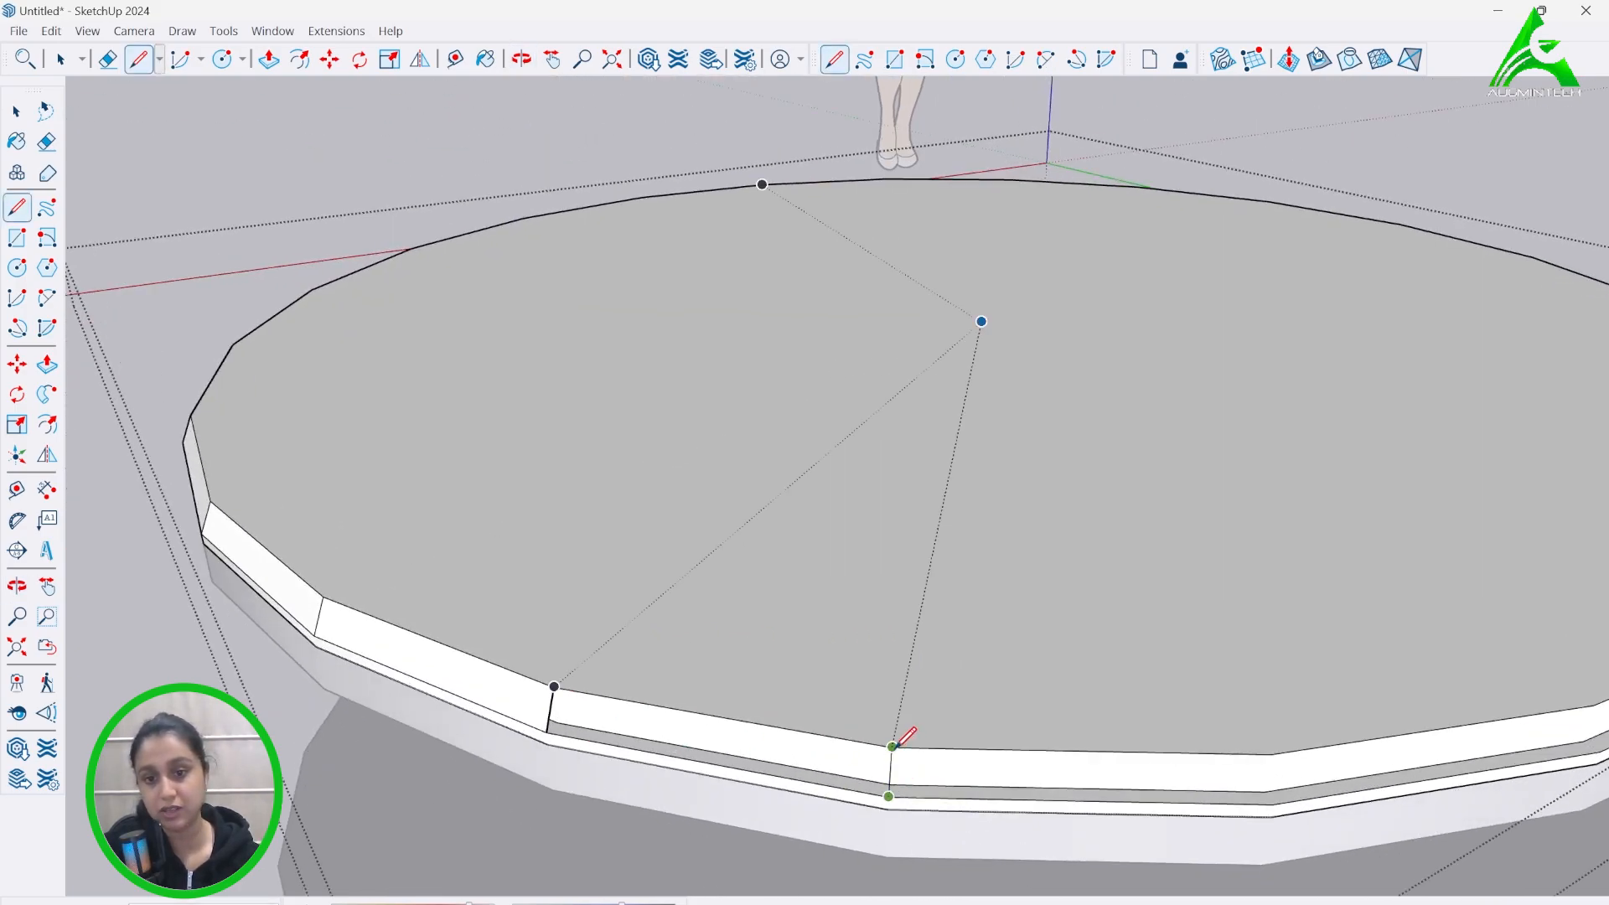
click(892, 747)
scroll(984, 718, down, 2)
scroll(993, 754, up, 2)
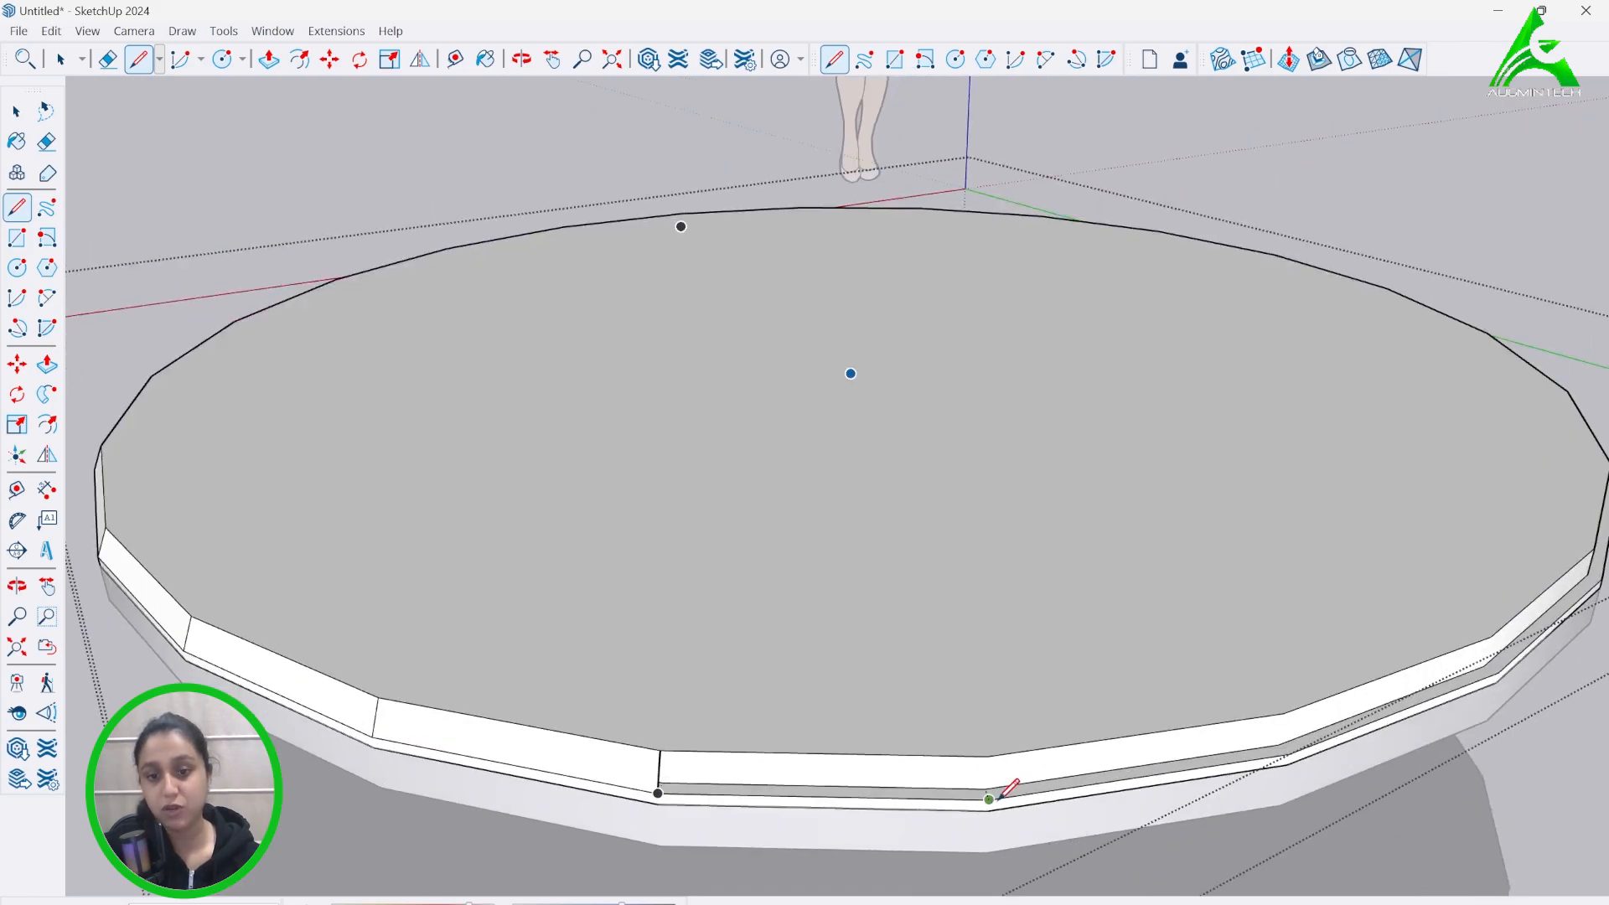
click(987, 756)
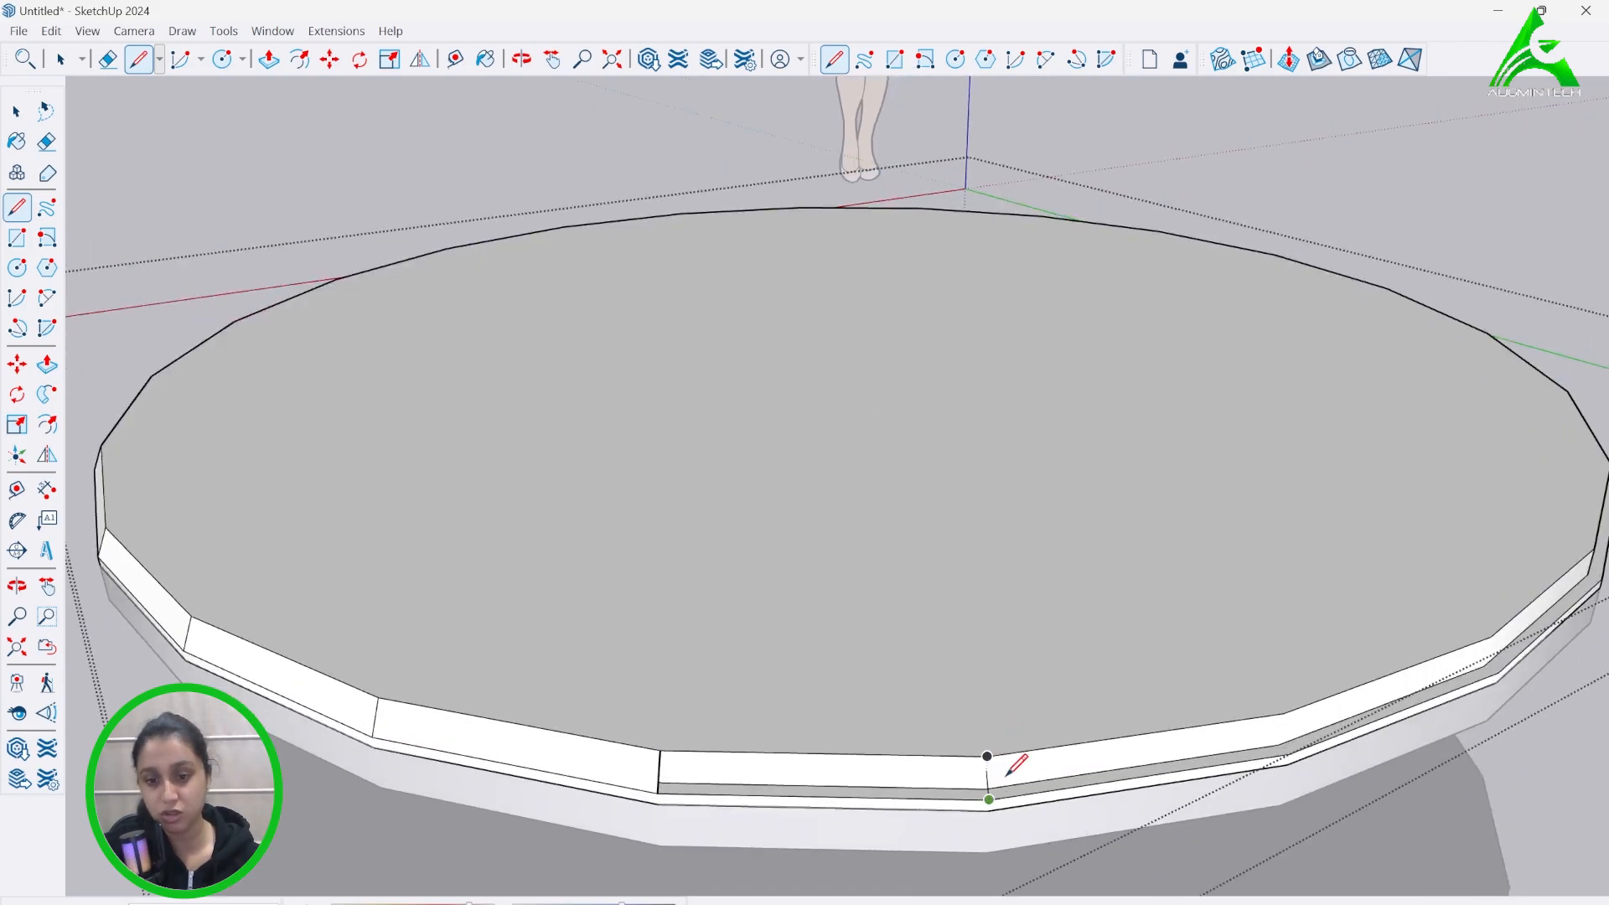
- Draw connecting lines between ledge and top face at the next three disc corners, closing further sloped faces
scroll(1274, 738, down, 2)
scroll(868, 748, up, 3)
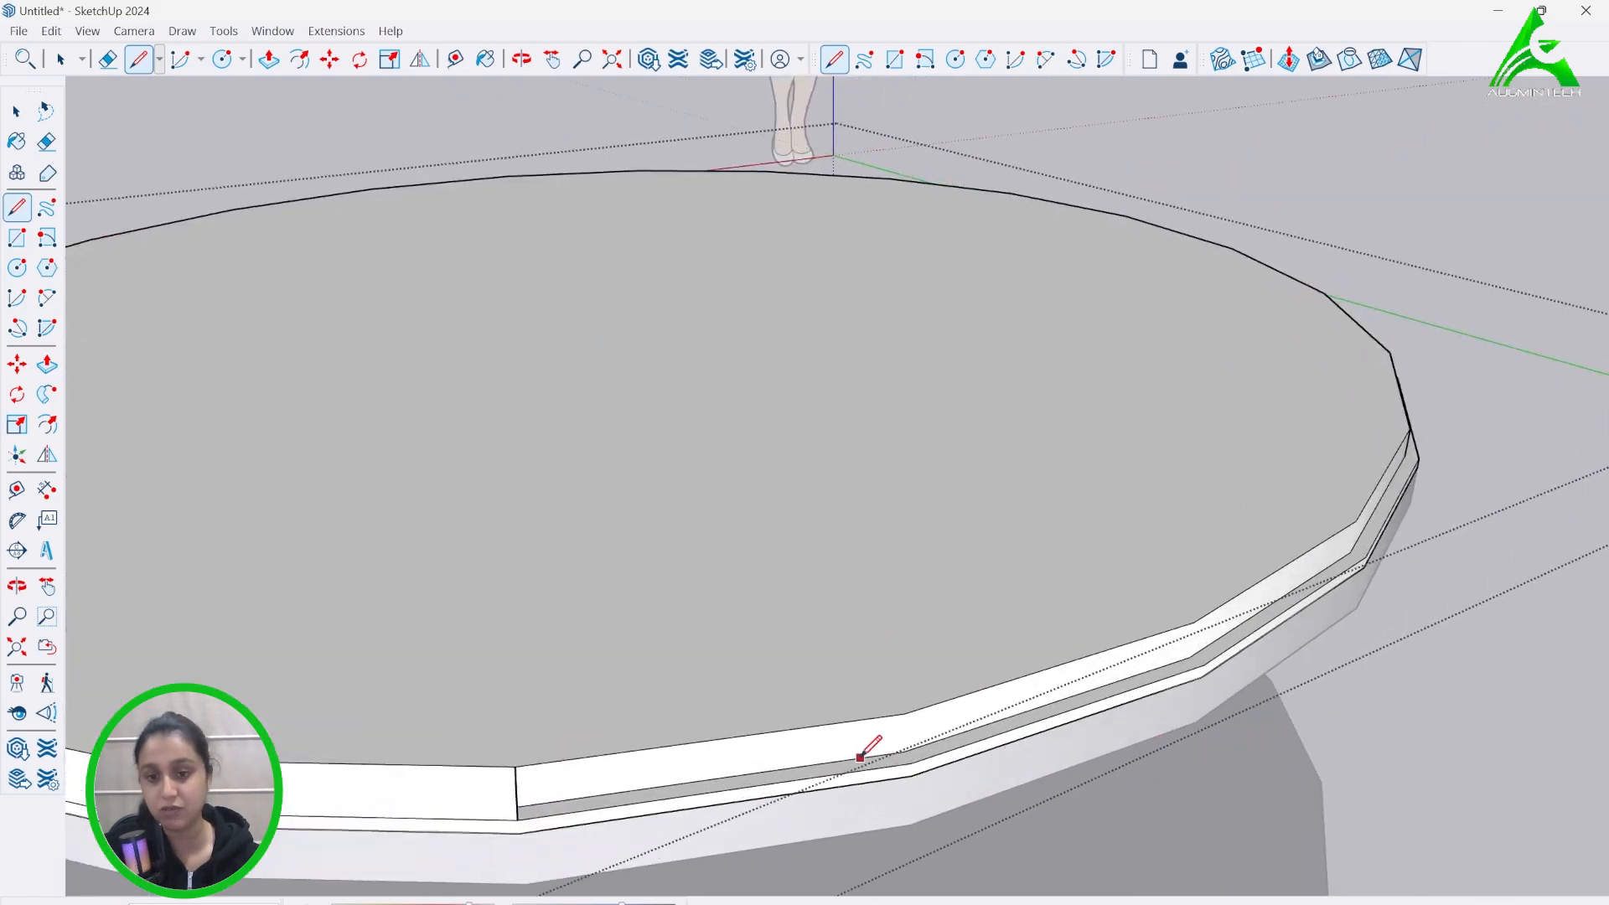
scroll(562, 789, down, 1)
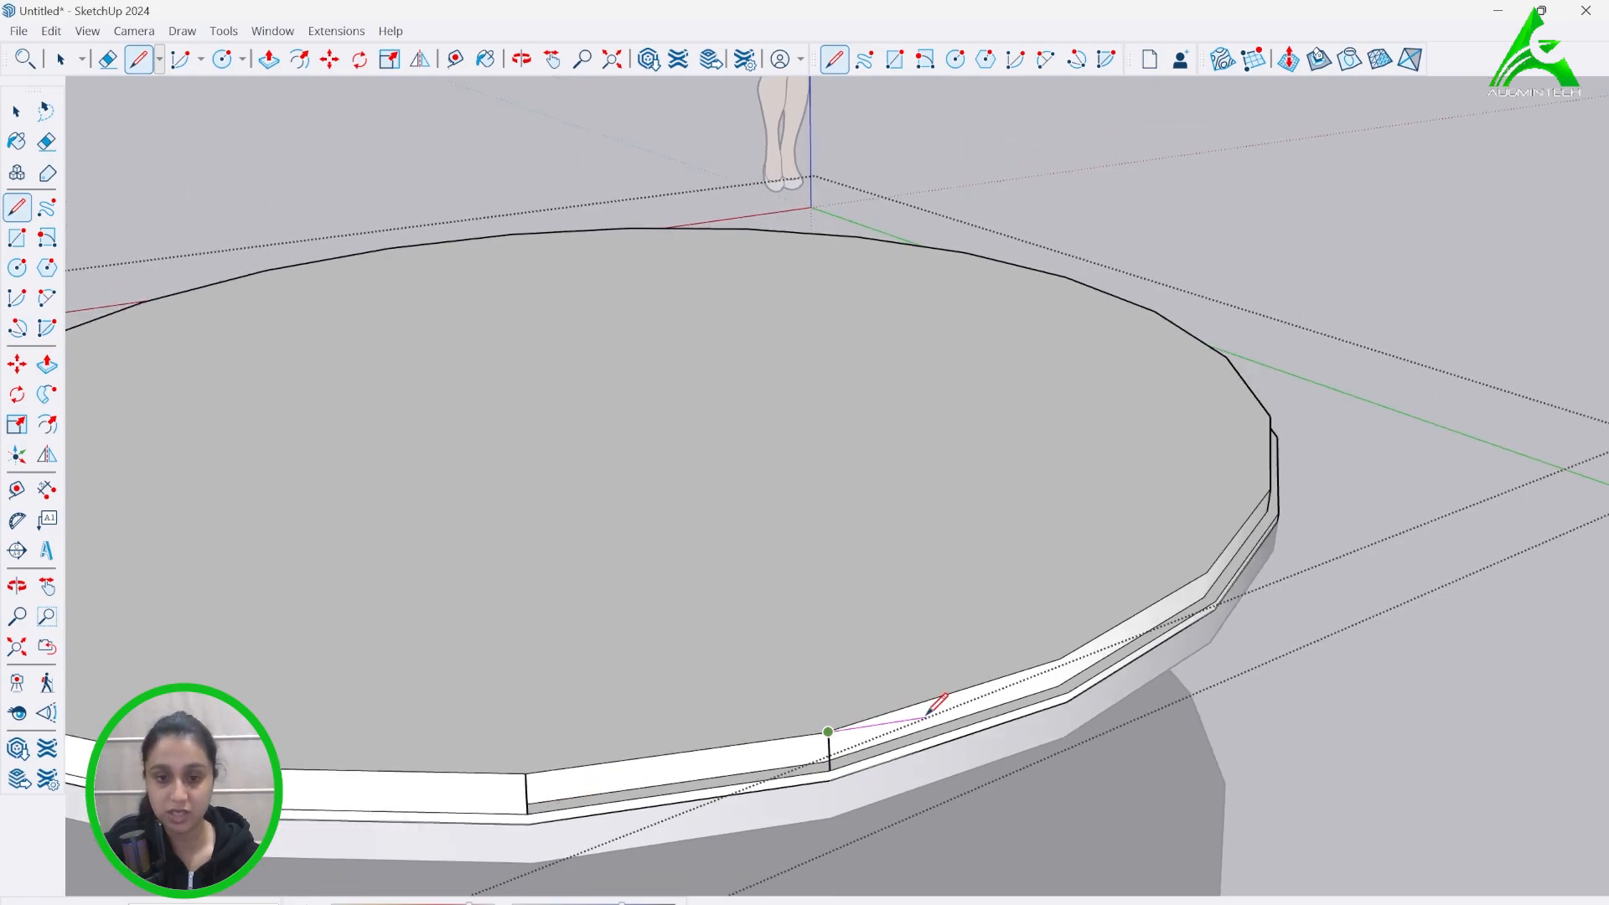
scroll(1009, 697, up, 1)
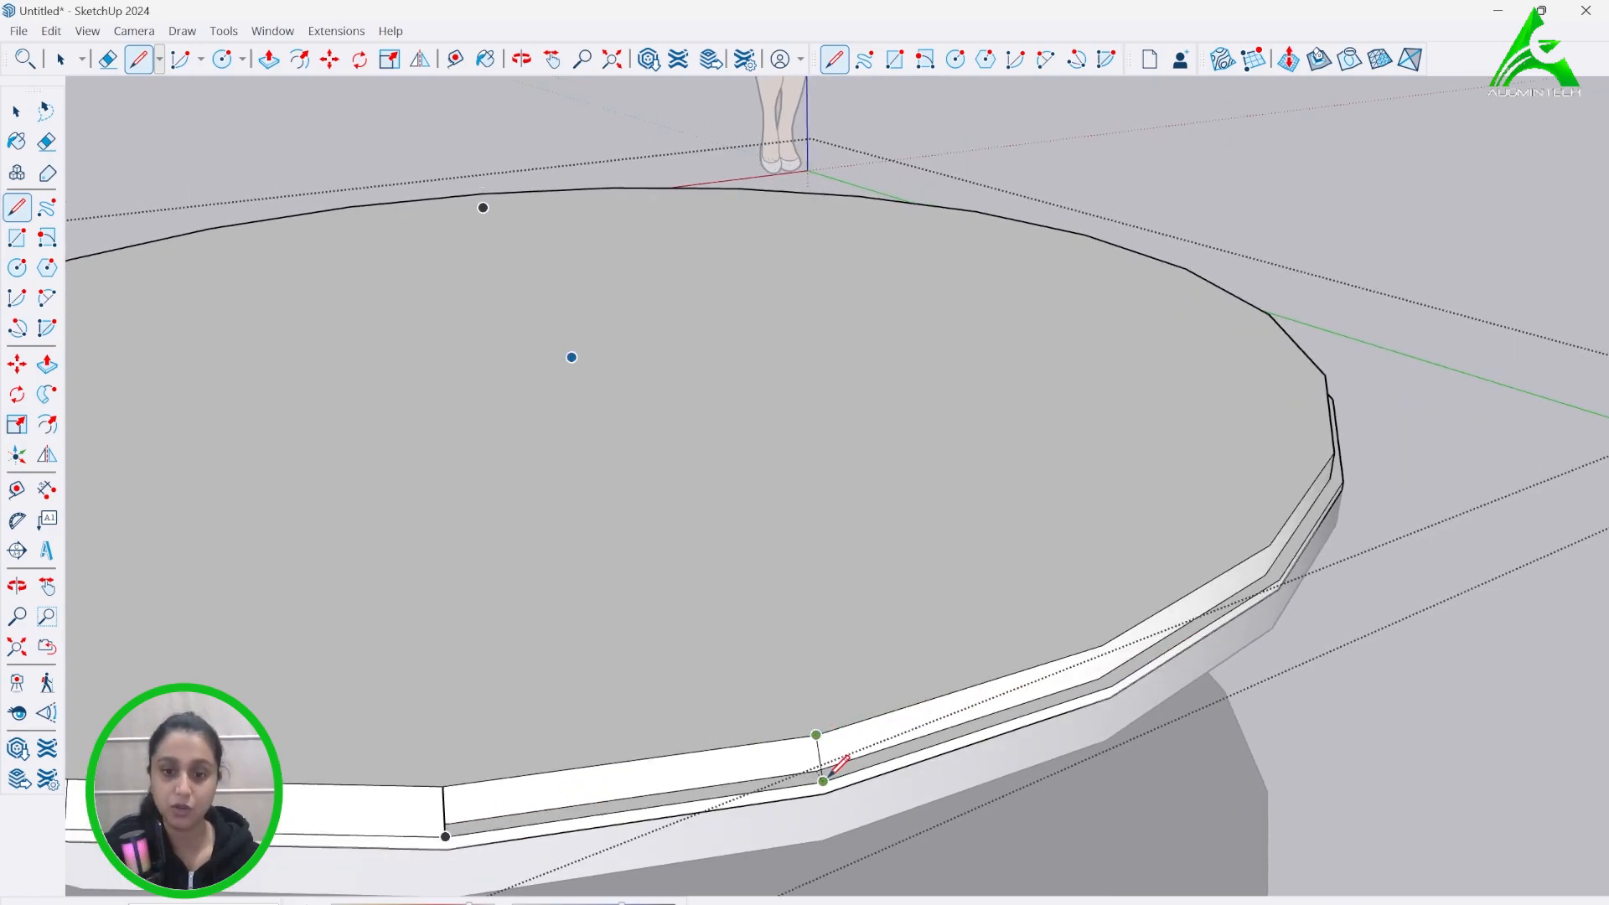
click(828, 771)
click(1103, 646)
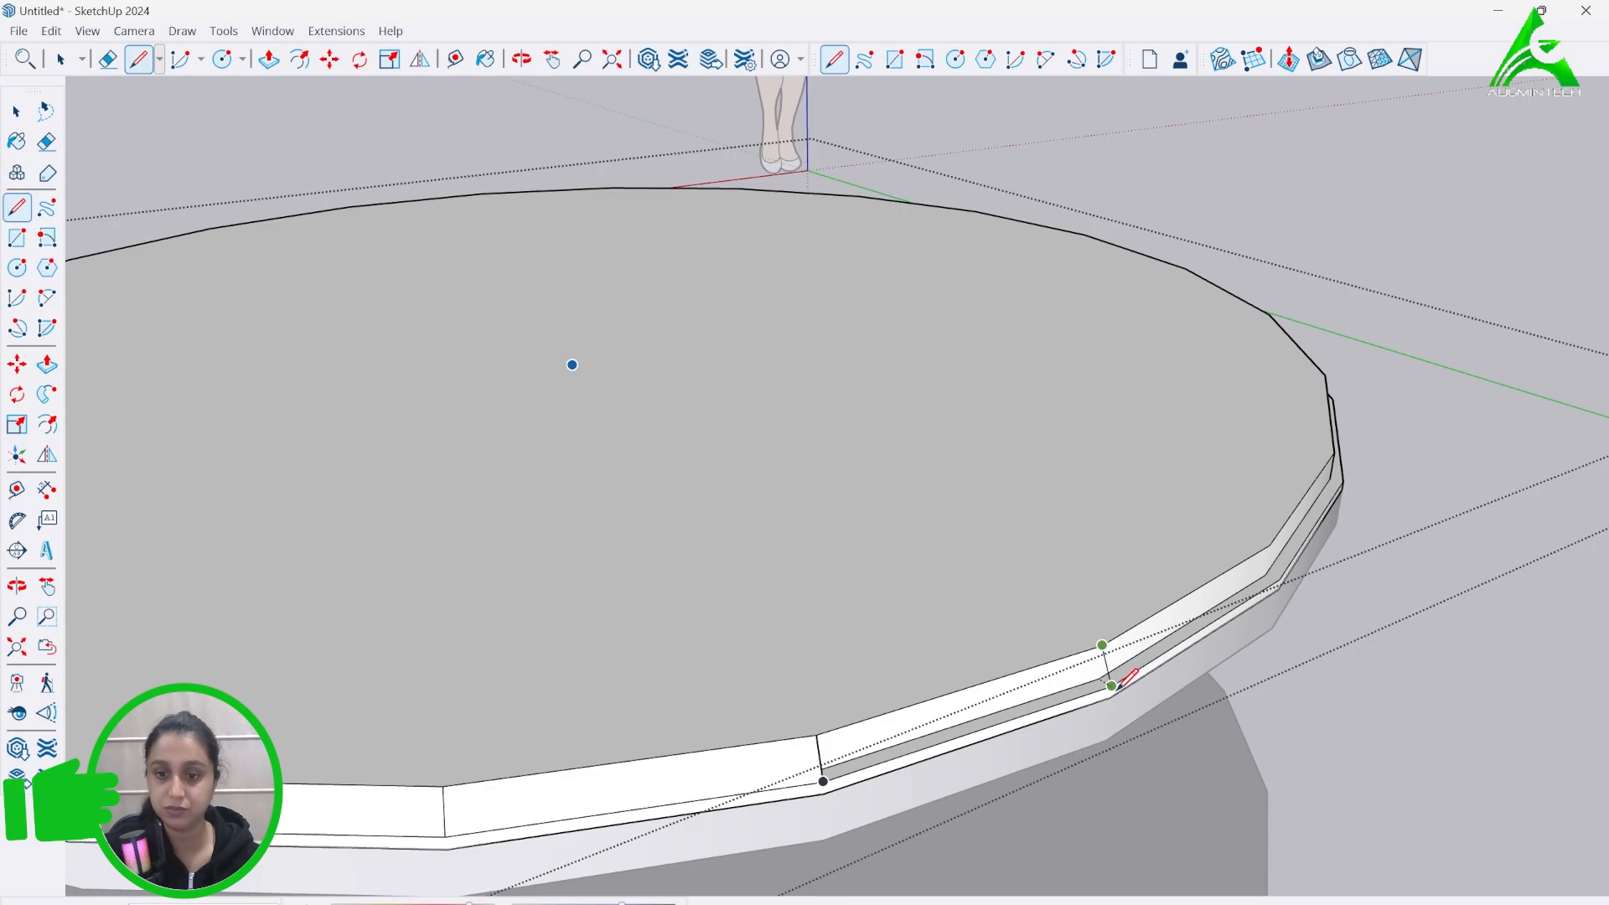
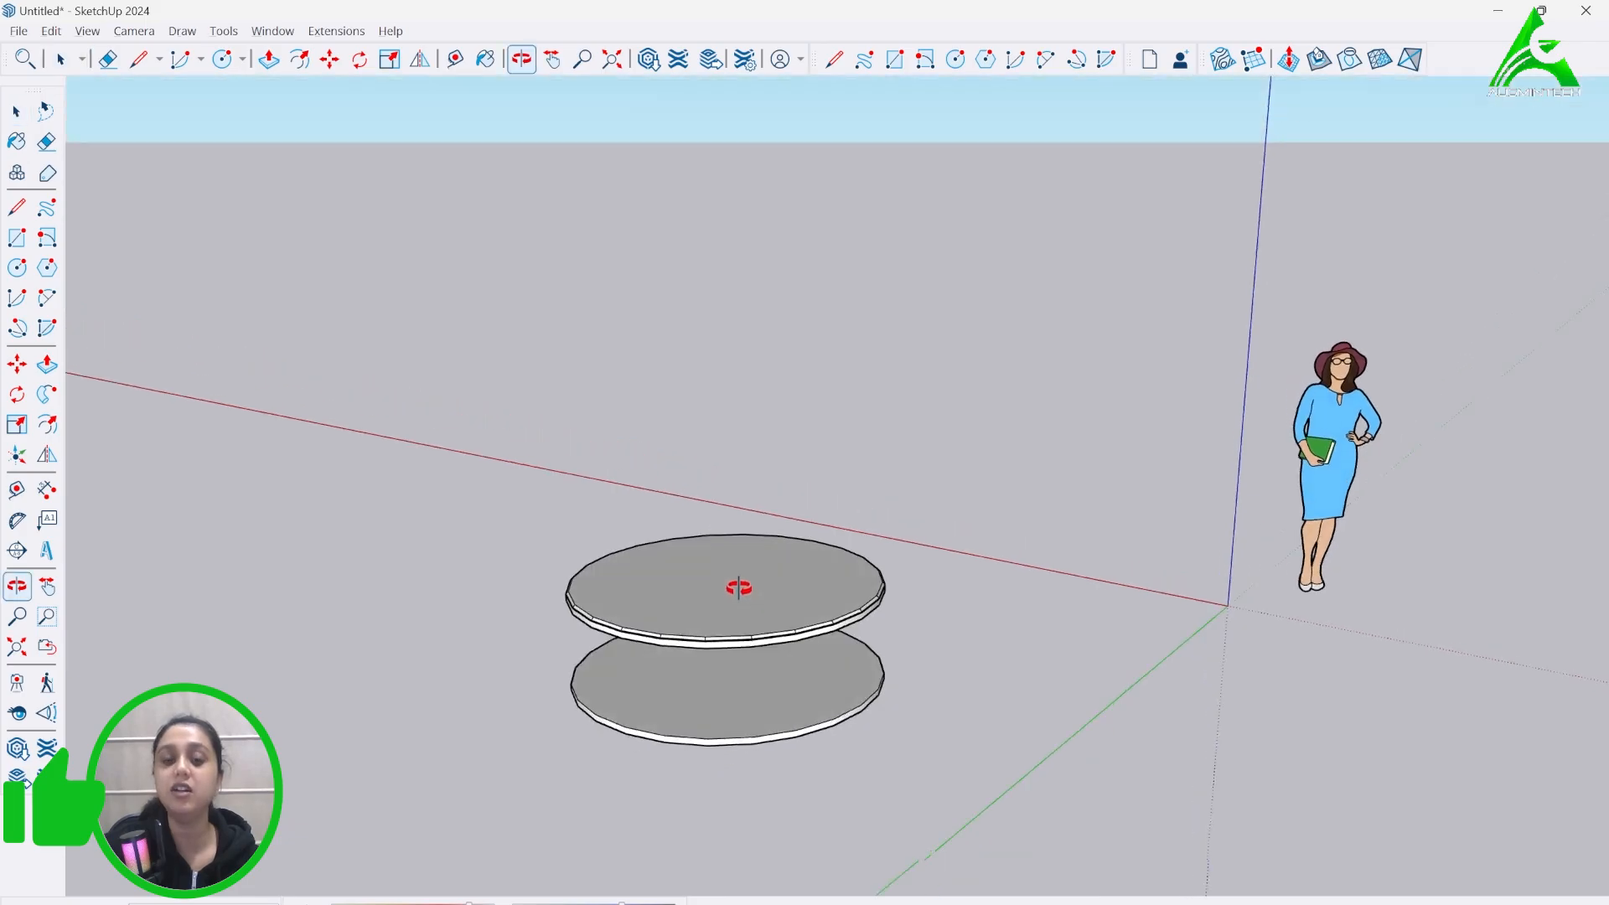
middle_drag(503, 759, 442, 650)
scroll(443, 650, down, 1)
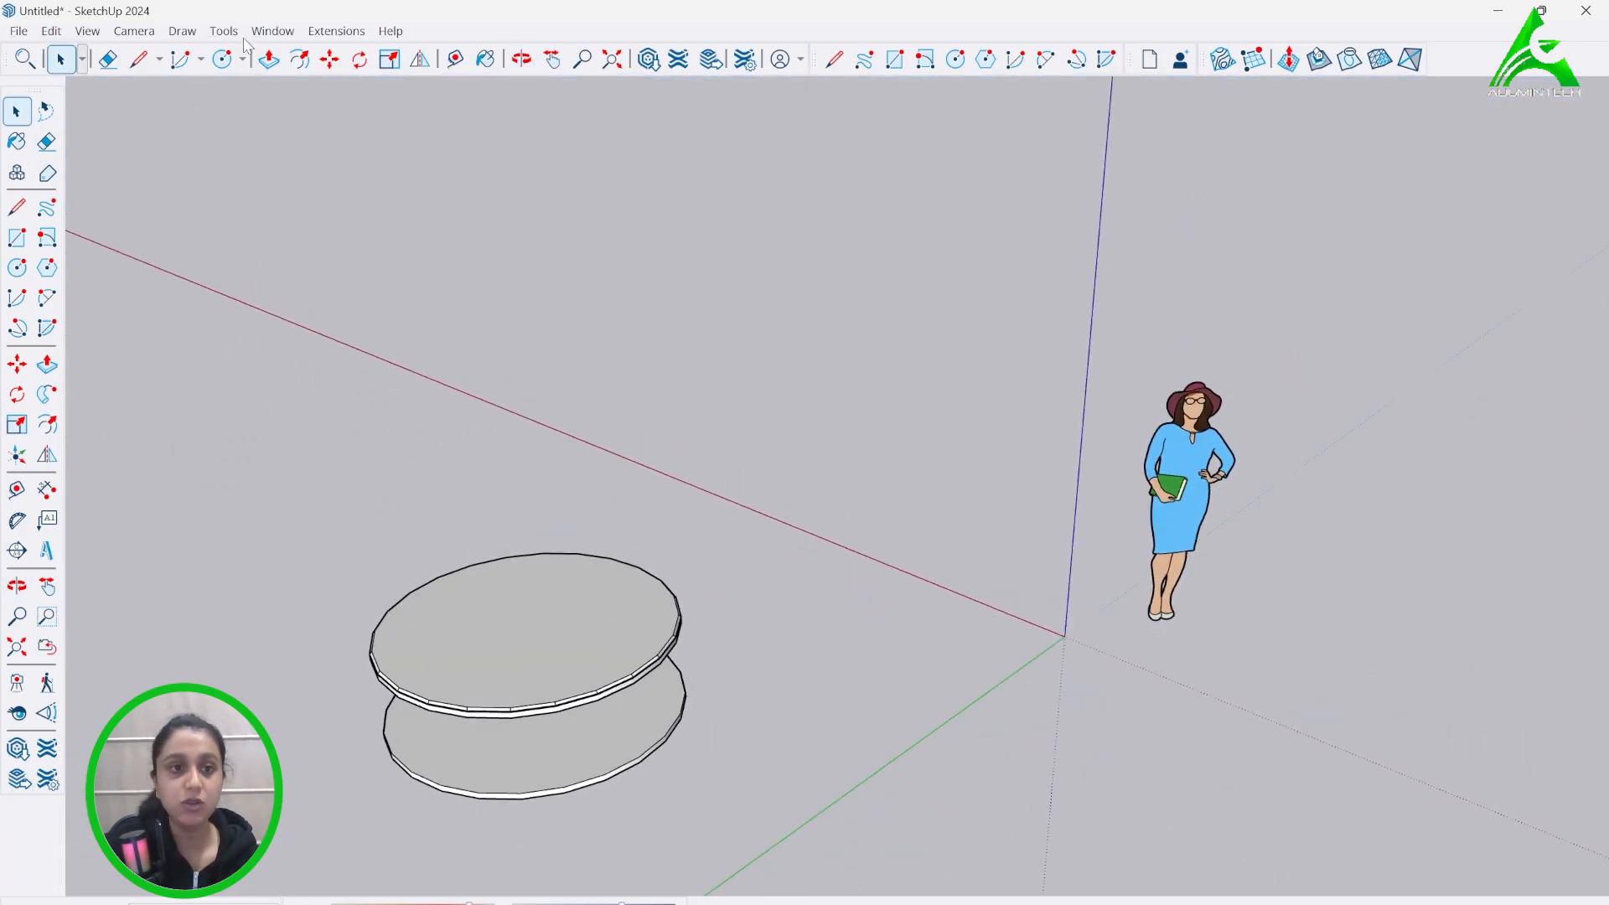
click(242, 59)
click(265, 84)
middle_drag(312, 165, 751, 445)
scroll(758, 502, up, 3)
scroll(592, 727, up, 2)
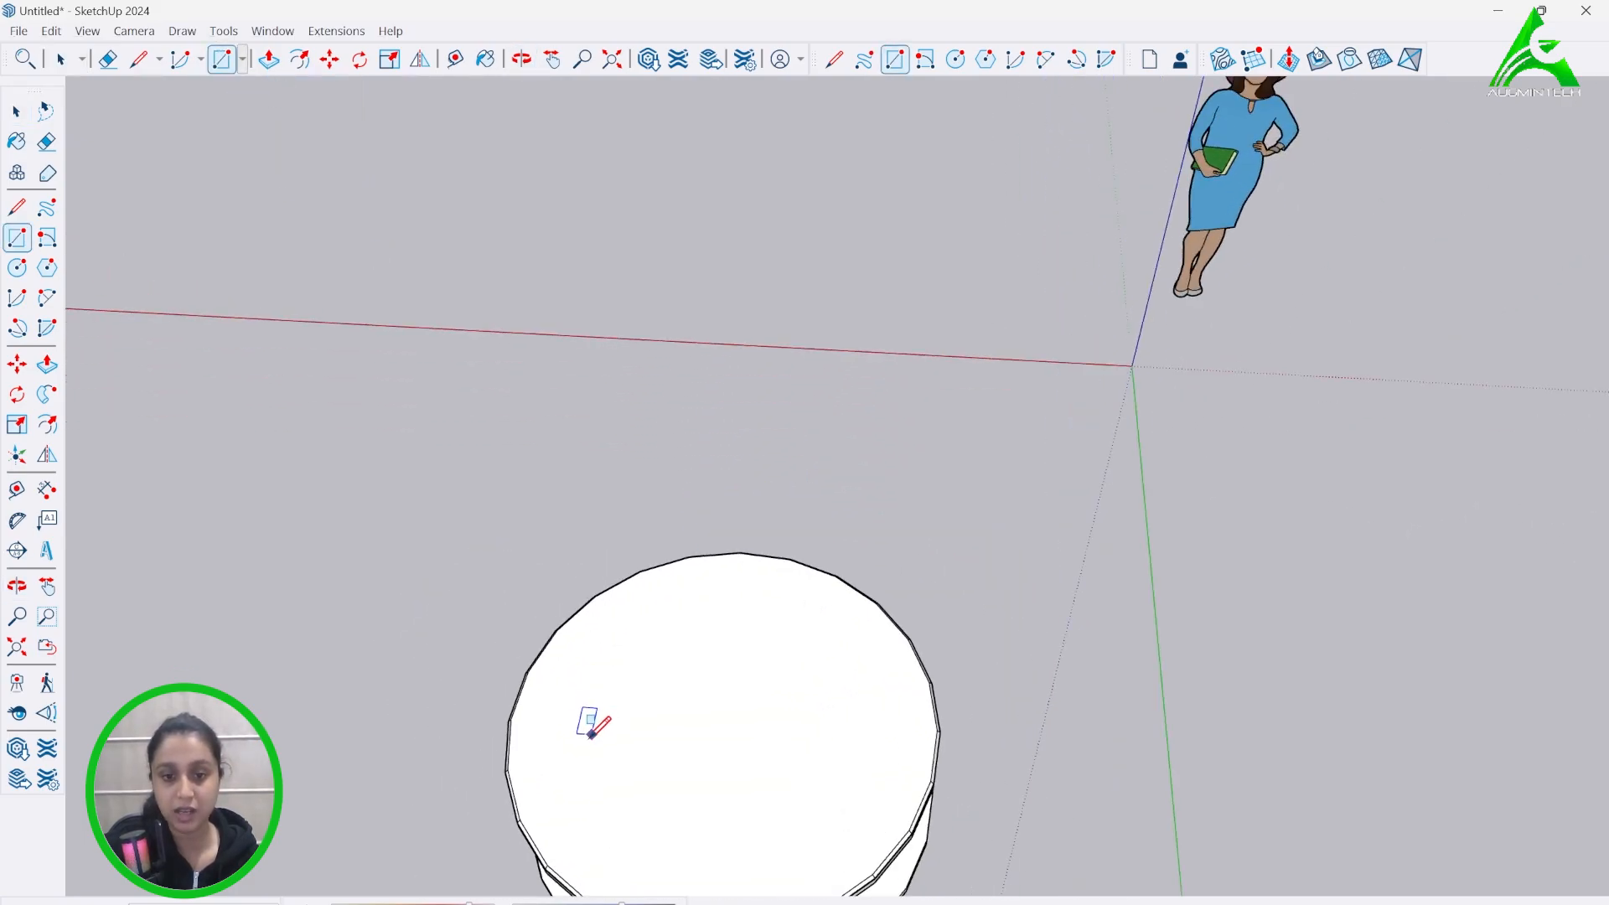
click(519, 694)
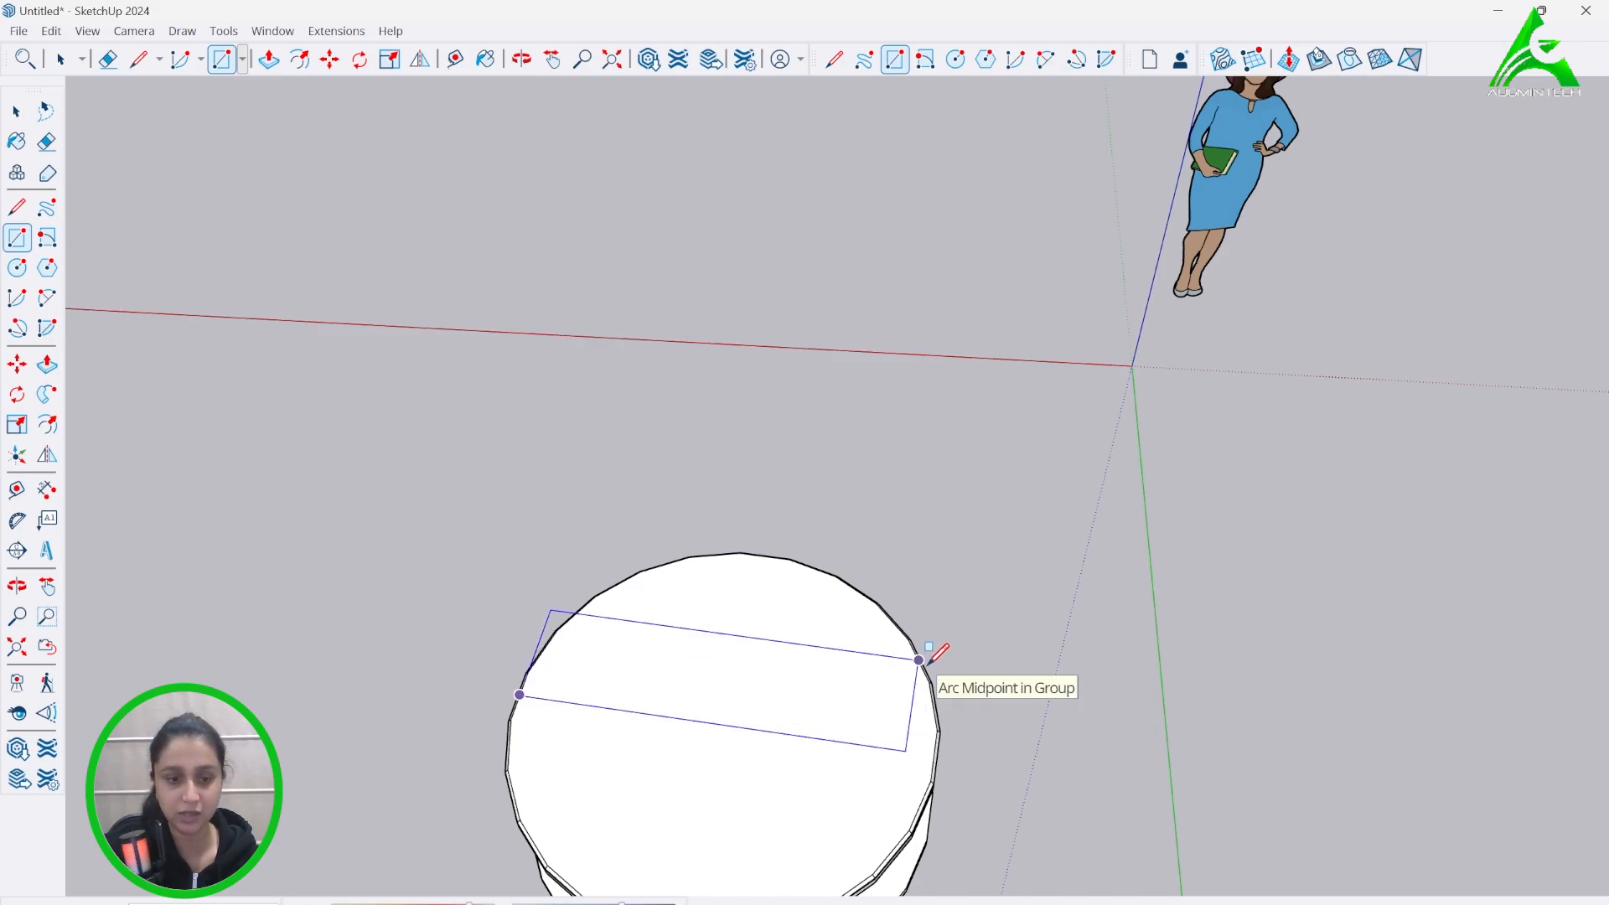
key(Escape)
- Try a small rectangle on the ground between the red axis and the discs, and undo it
click(645, 361)
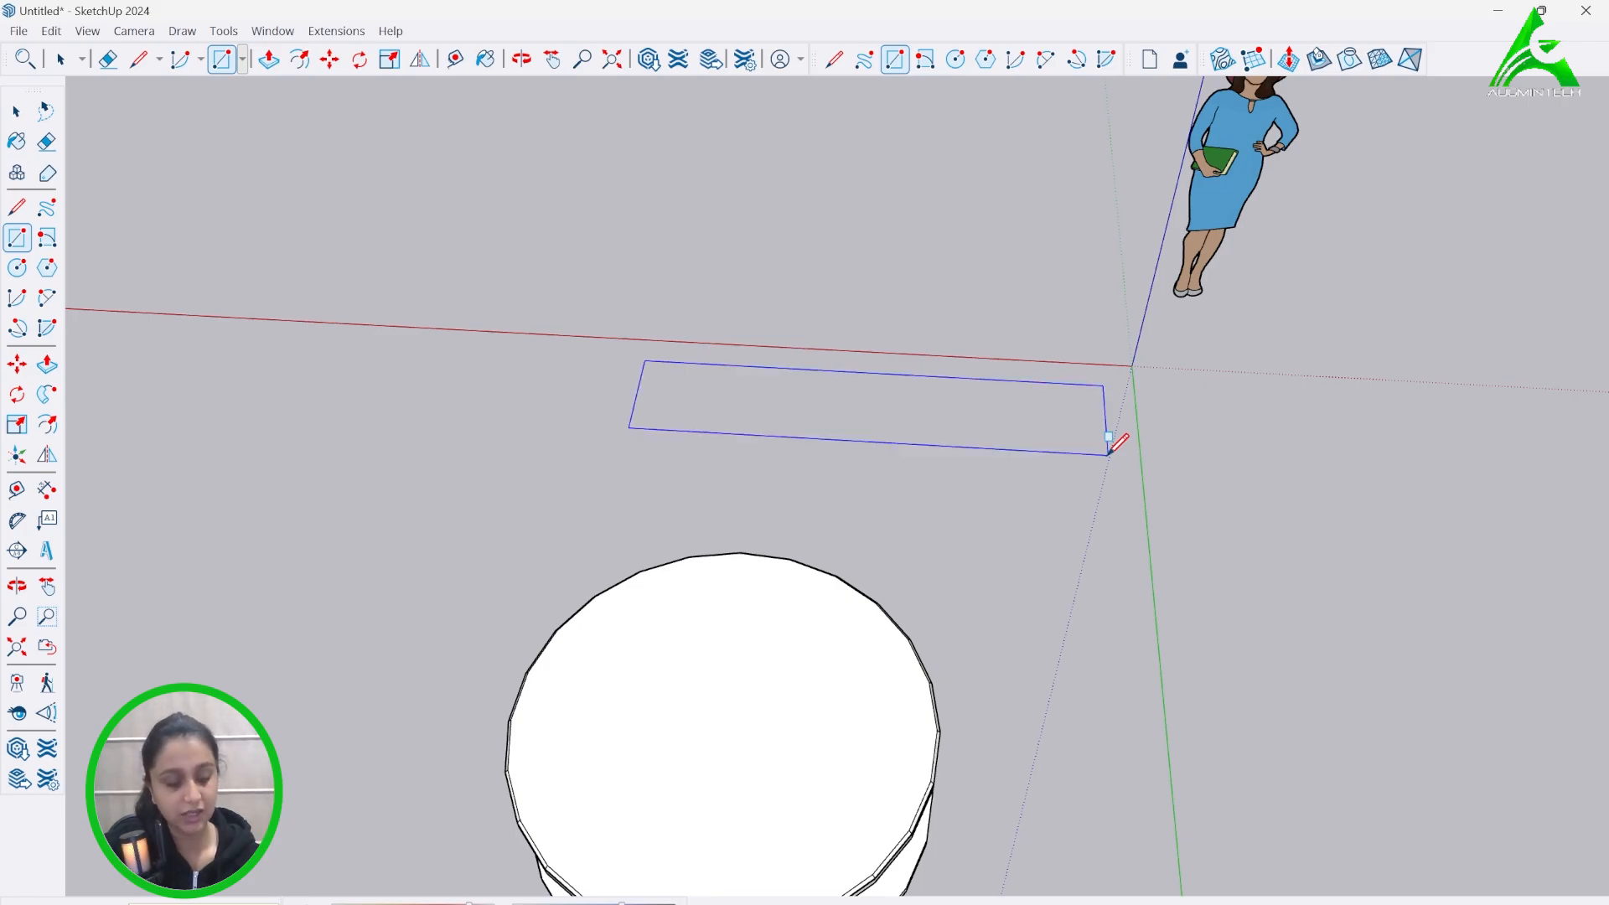
key(Return)
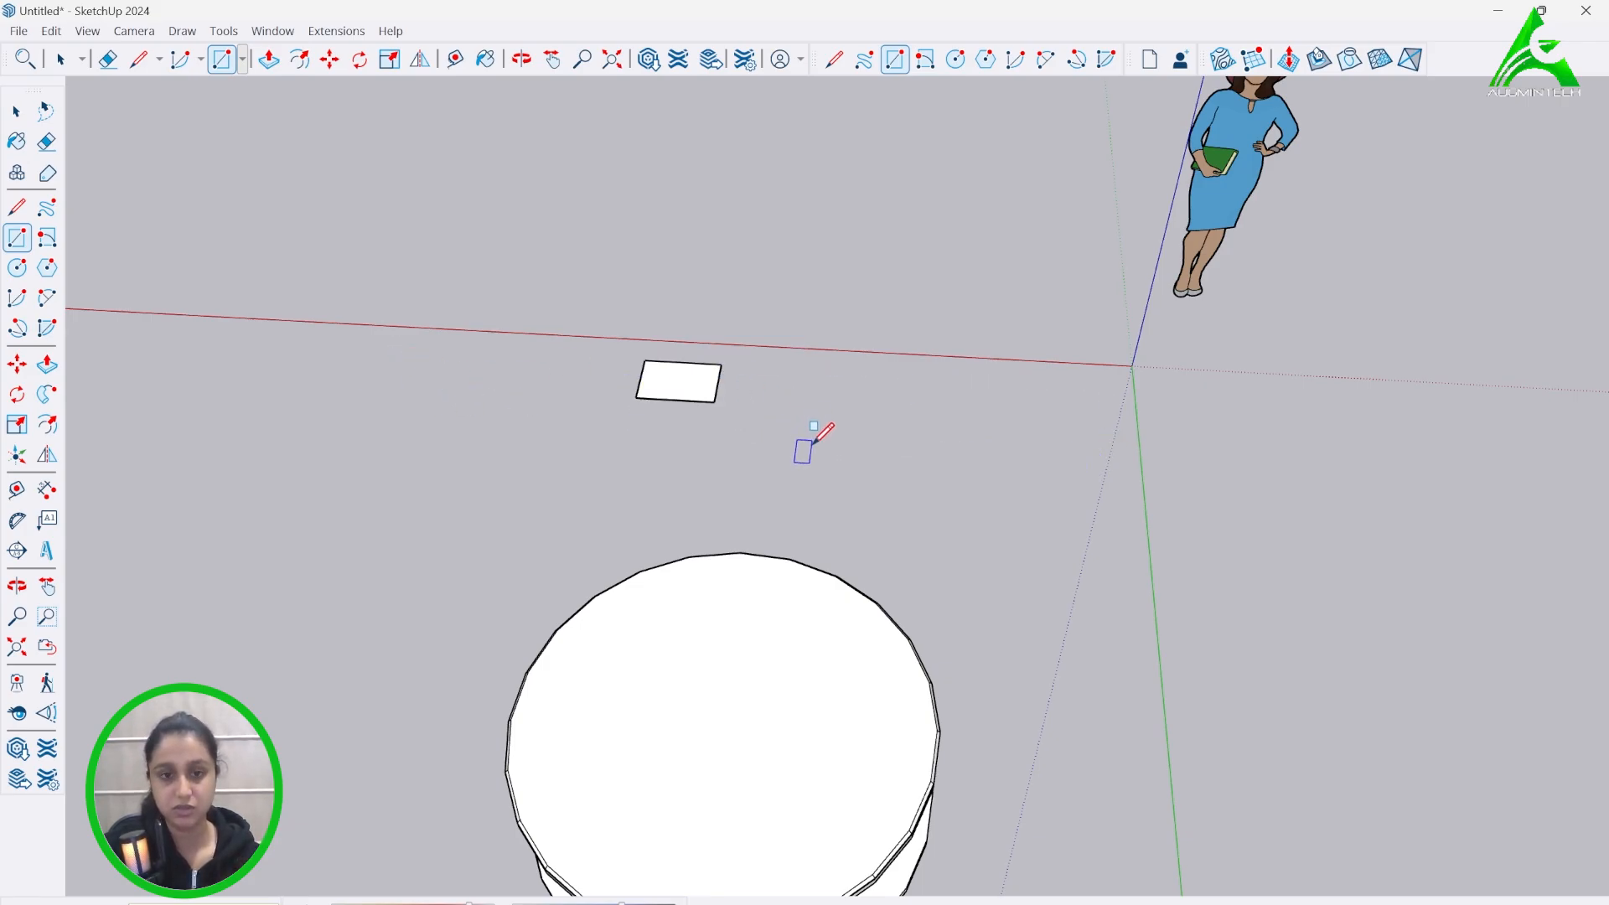
scroll(817, 436, down, 3)
middle_drag(654, 546, 949, 375)
key(ctrl+z)
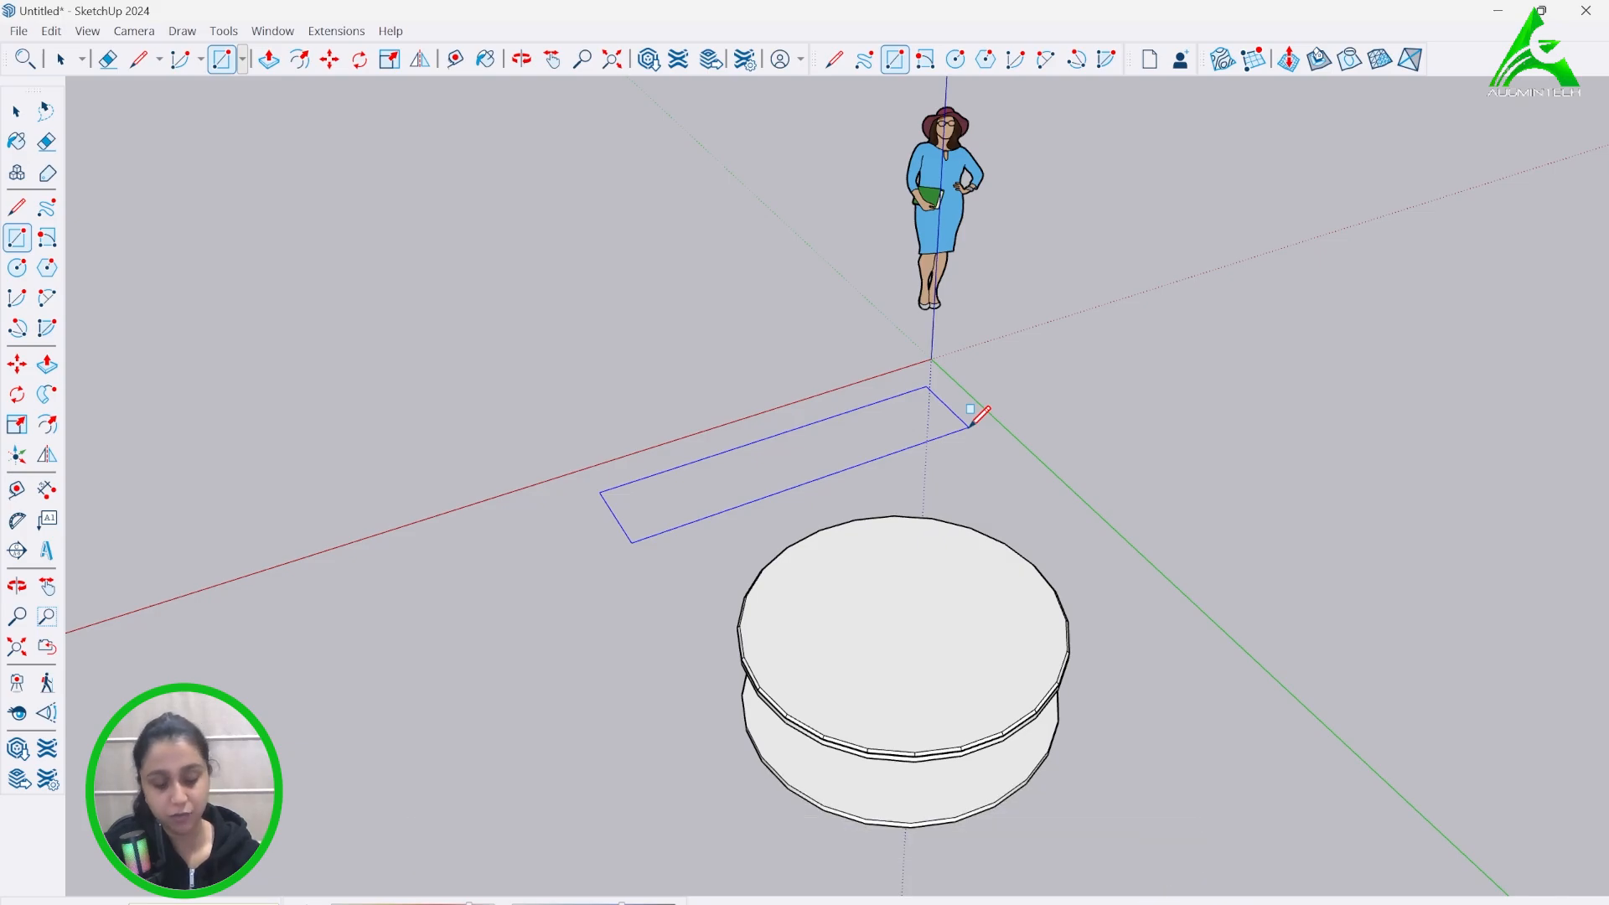
- Draw a long, narrow rectangle on the ground beside the red axis and make it a group
key(Return)
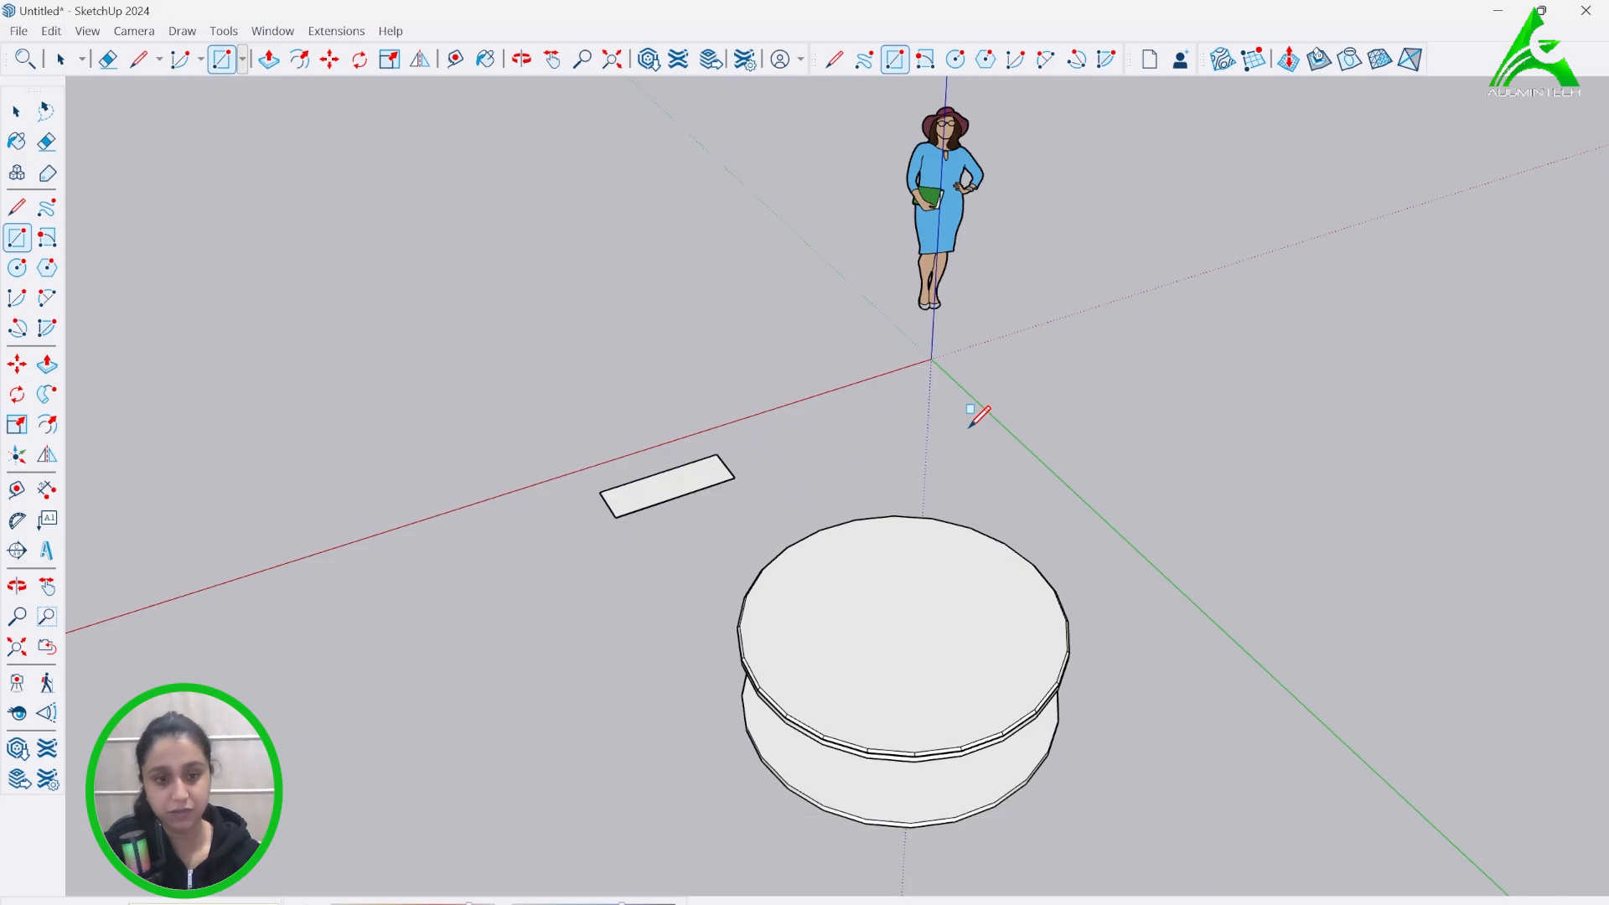
click(72, 67)
scroll(634, 495, up, 3)
right_click(637, 494)
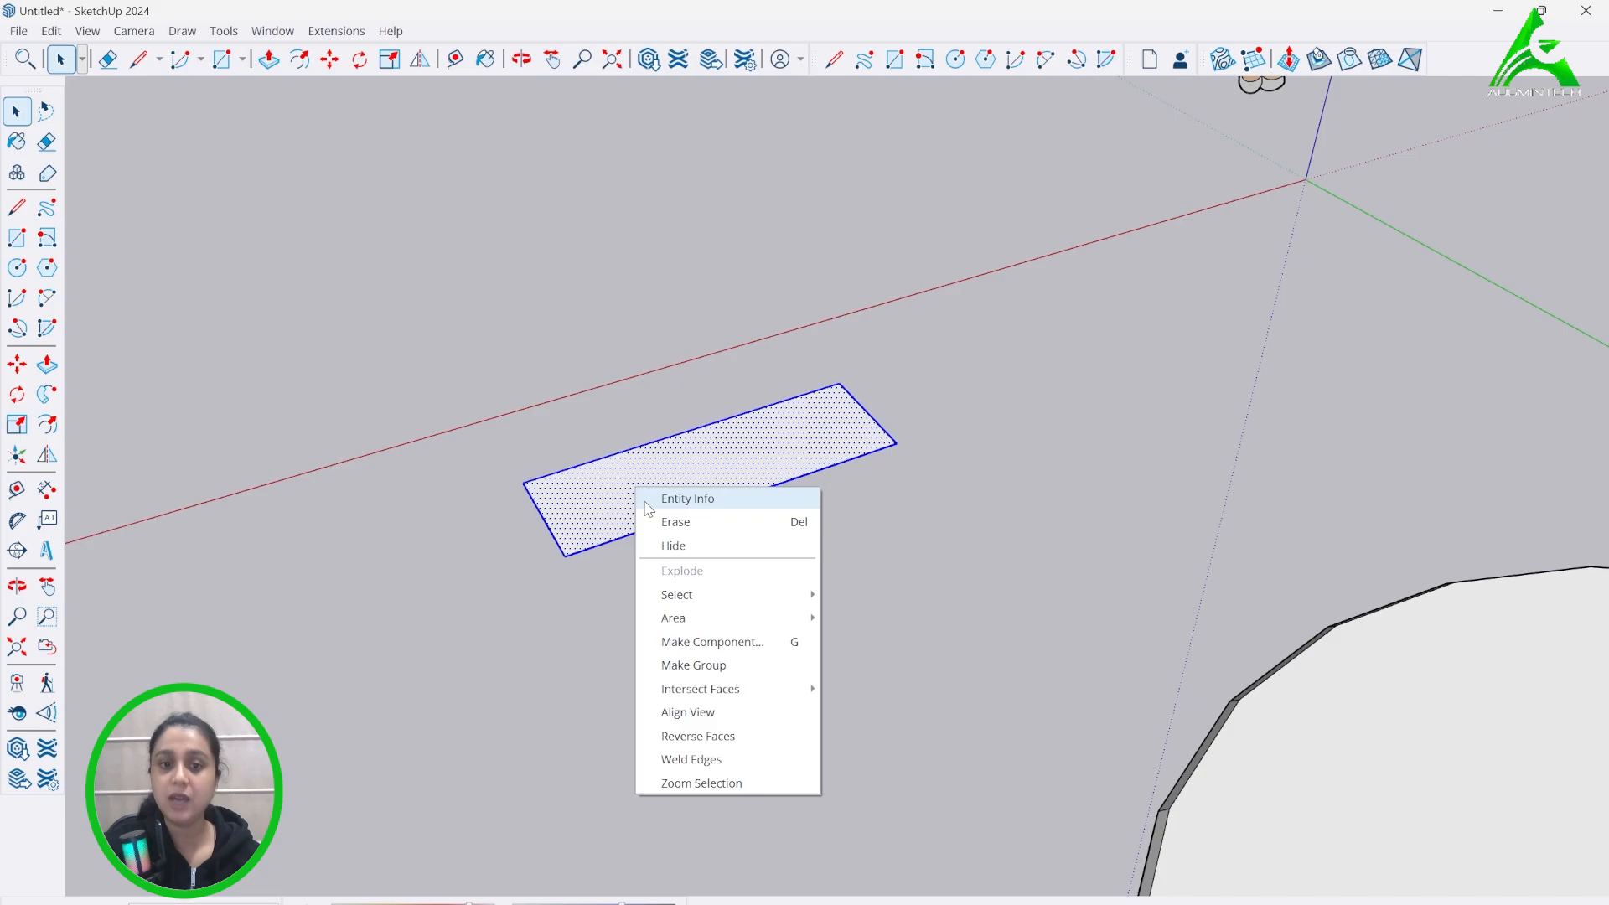
click(694, 669)
- Extrude the rectangle slightly upward inside its group to form a thin slab, and leave the group
double_click(668, 476)
key(p)
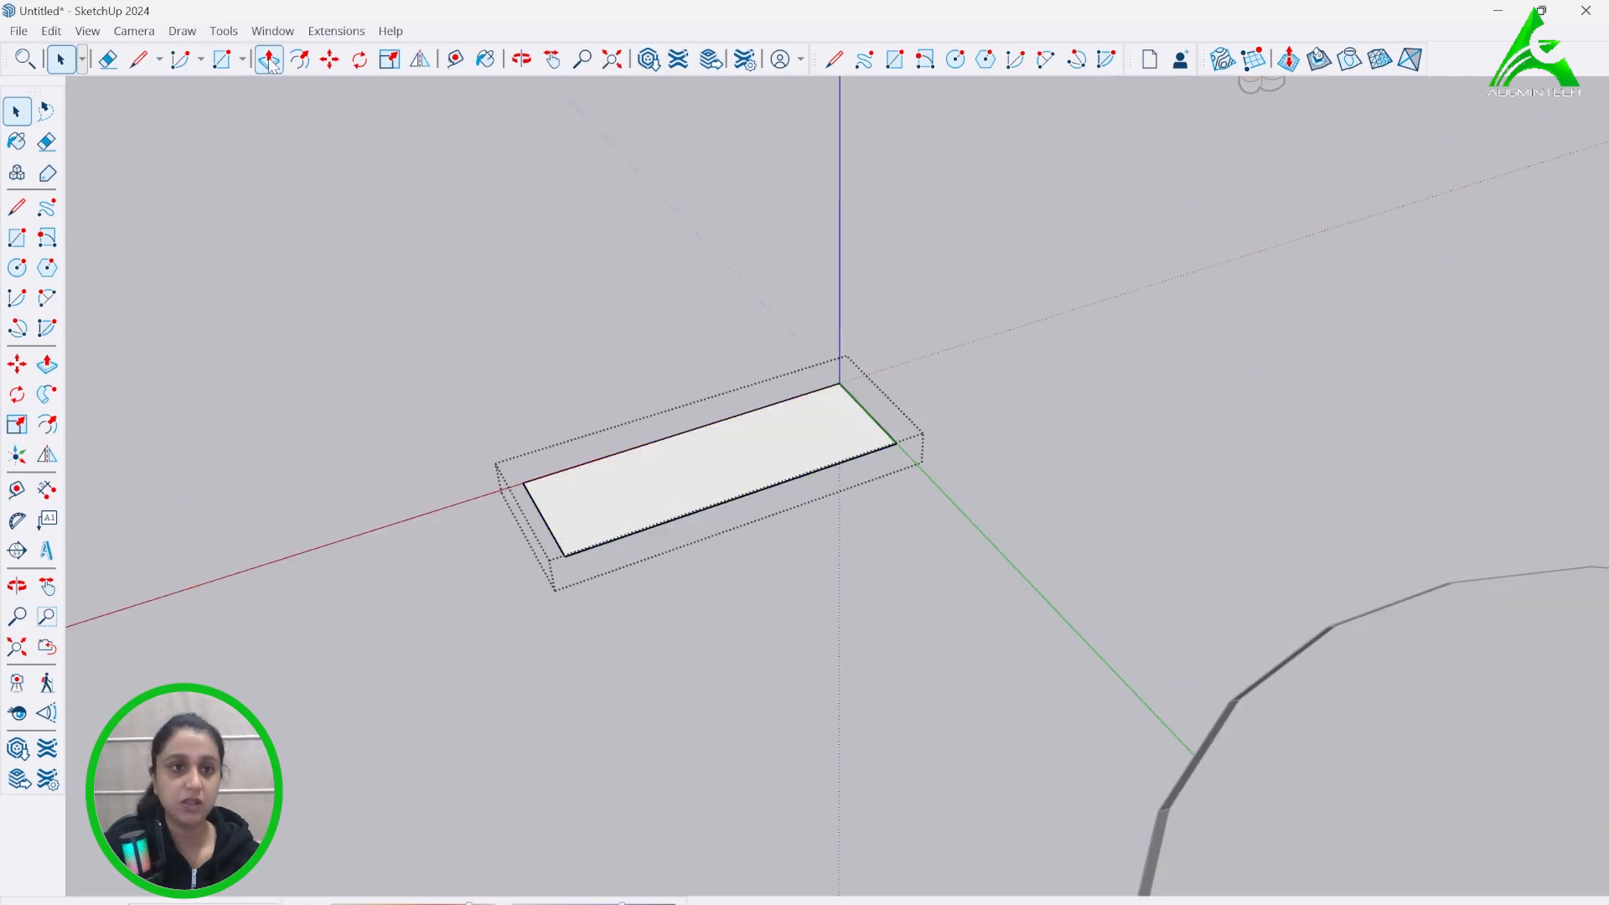
click(679, 505)
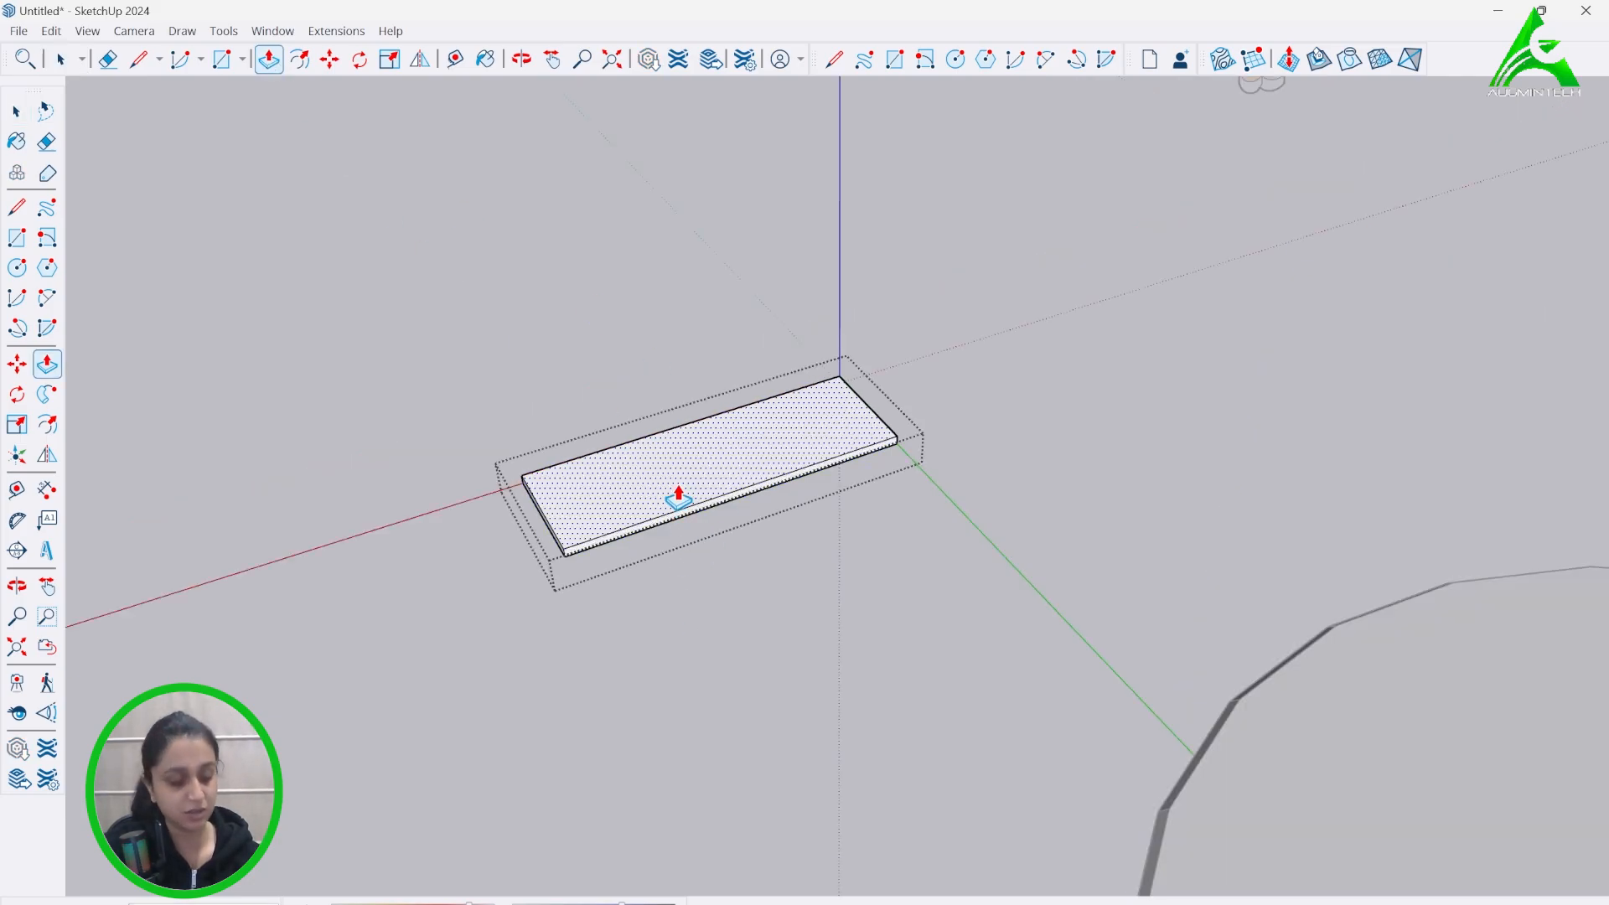
click(690, 518)
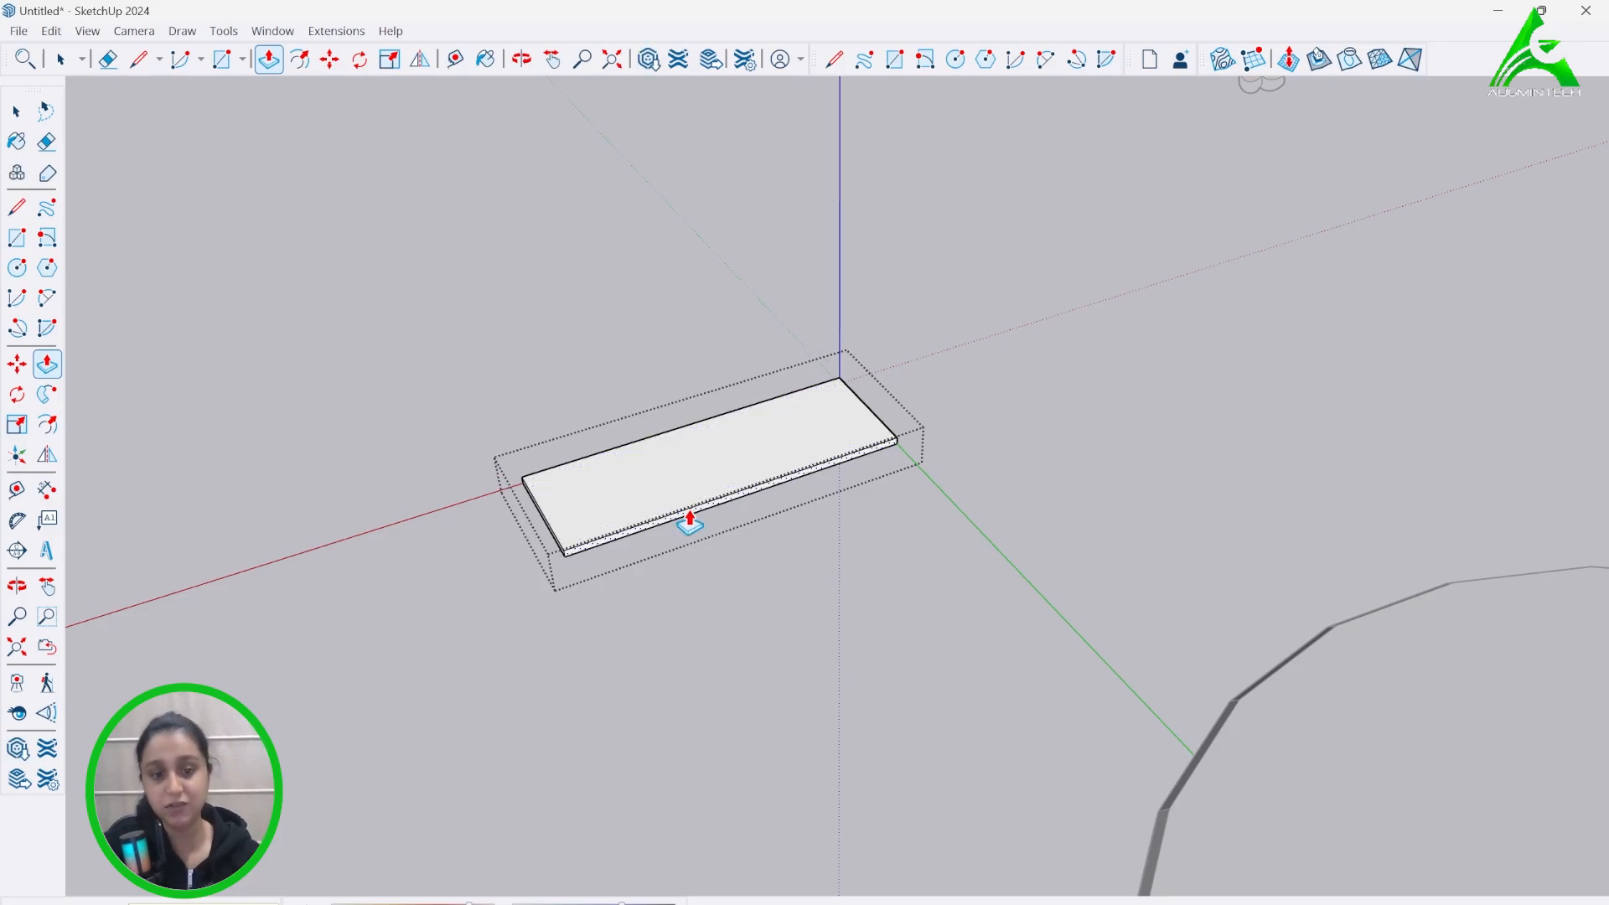
click(777, 685)
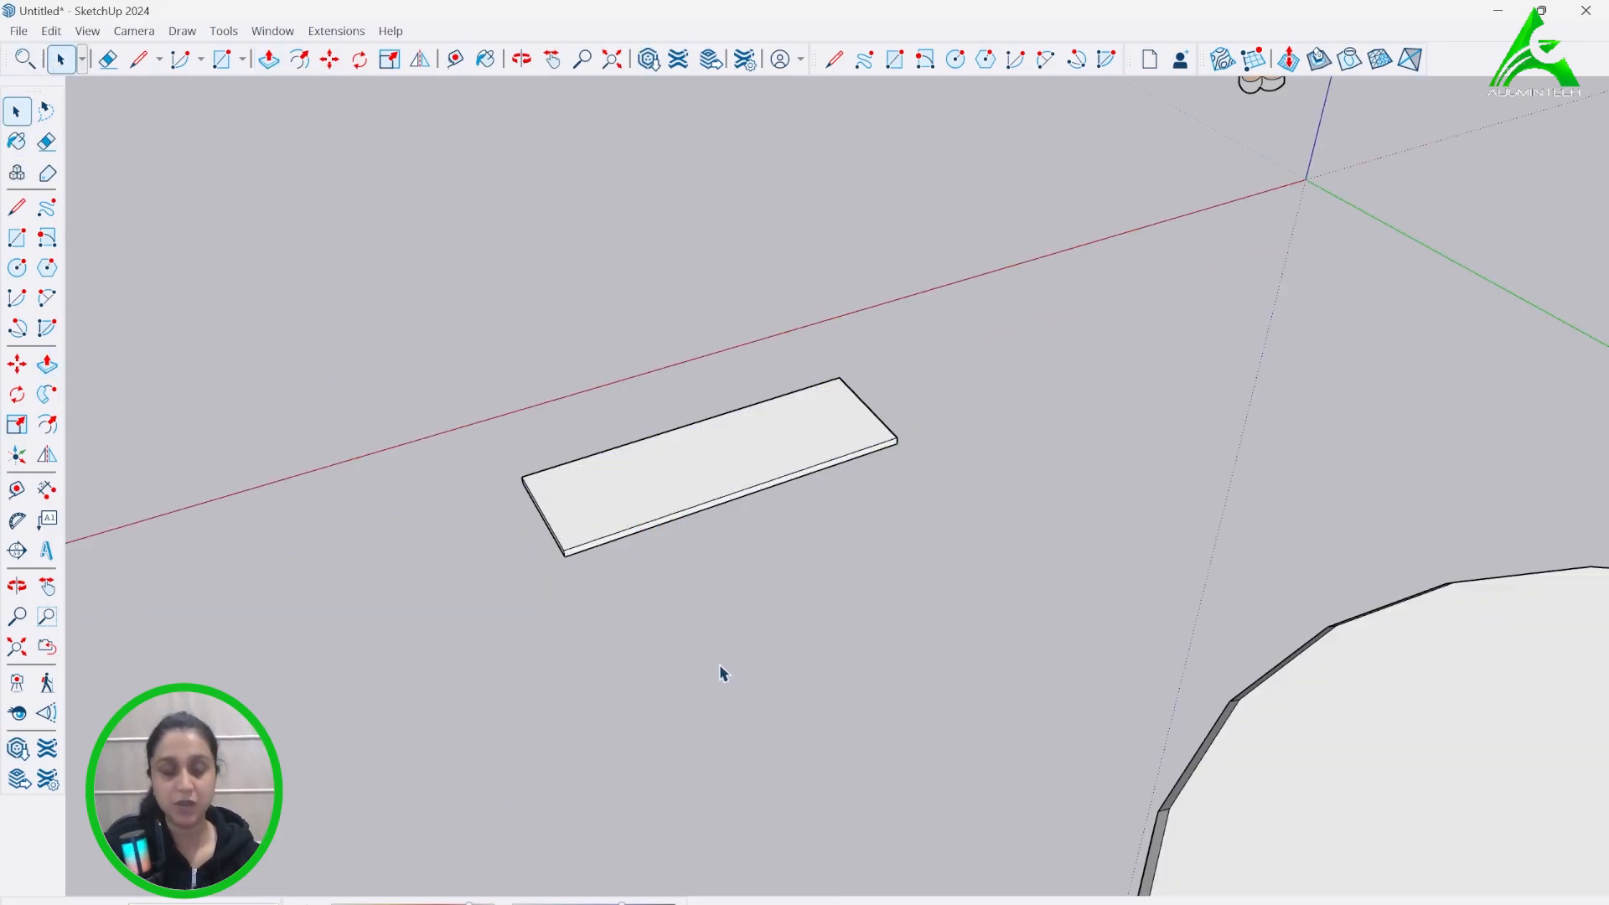
- Rotate the slab 90 degrees about its long direction so that it stands upright on its long edge
middle_drag(718, 671, 1053, 460)
click(753, 517)
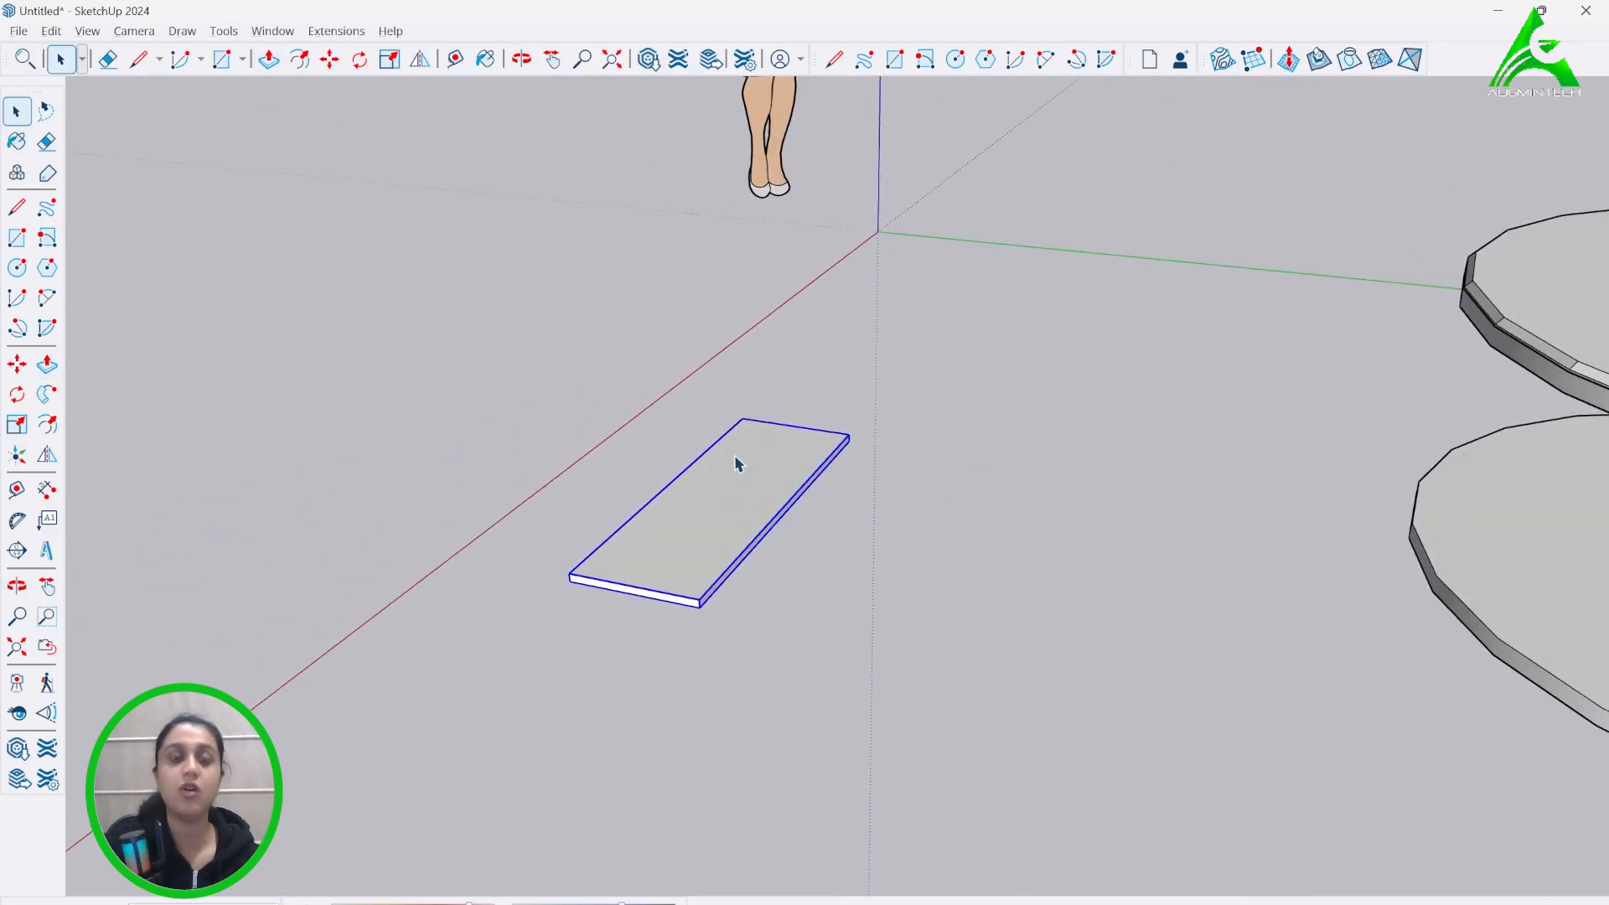
middle_drag(737, 464, 880, 439)
click(359, 59)
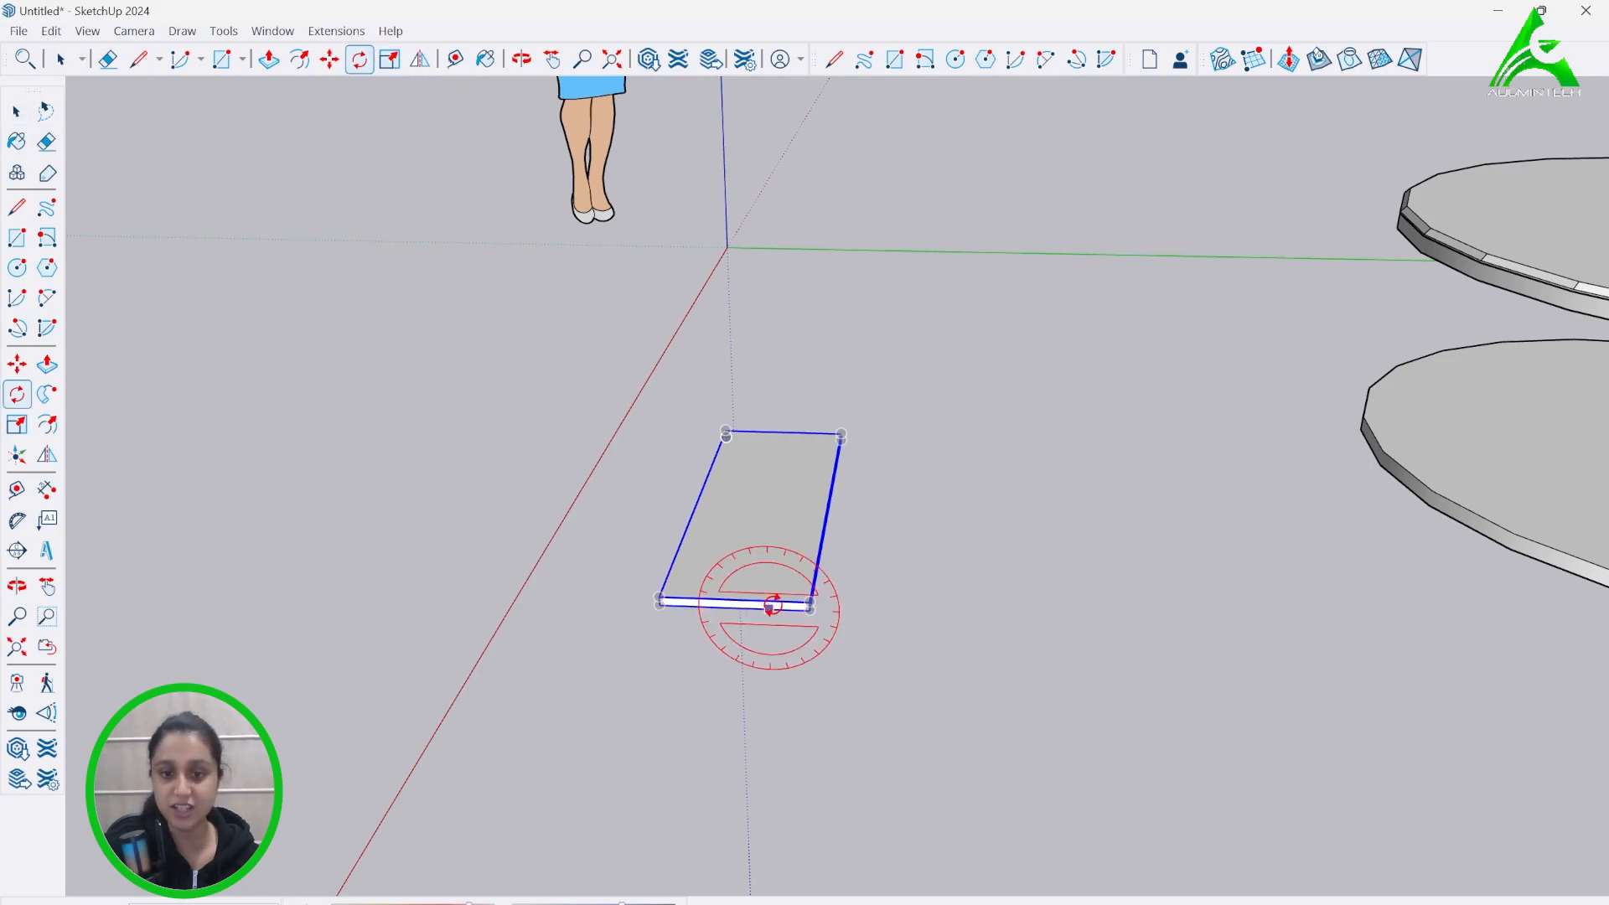
middle_drag(782, 564, 829, 438)
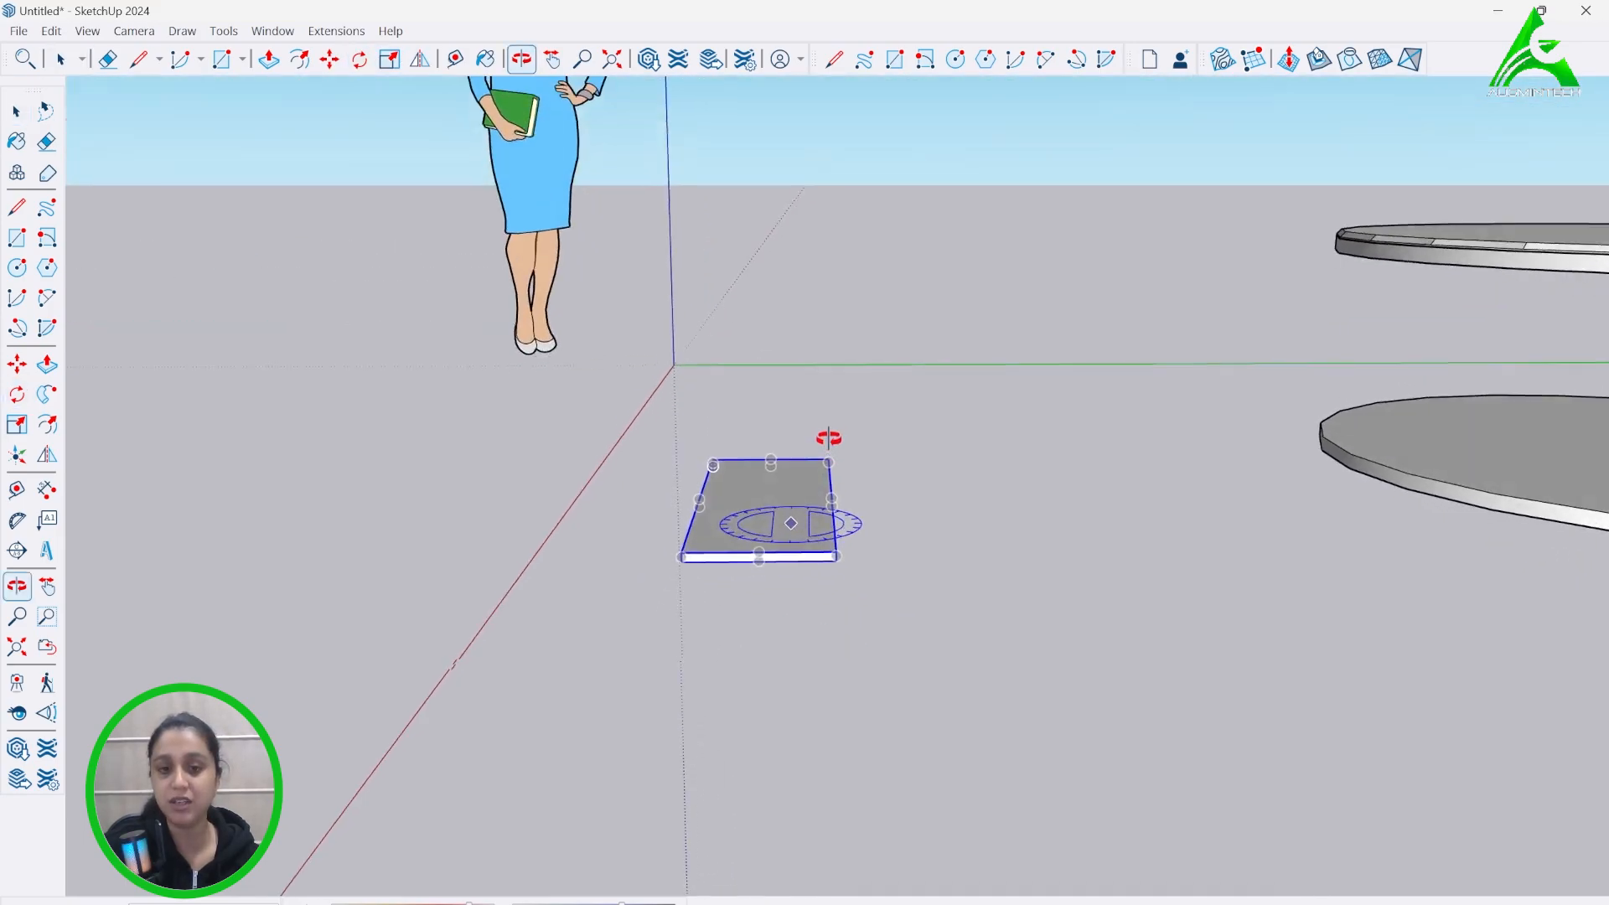
mouse_move(808, 546)
middle_down()
mouse_move(834, 515)
mouse_move(821, 533)
middle_up()
click(821, 533)
click(750, 533)
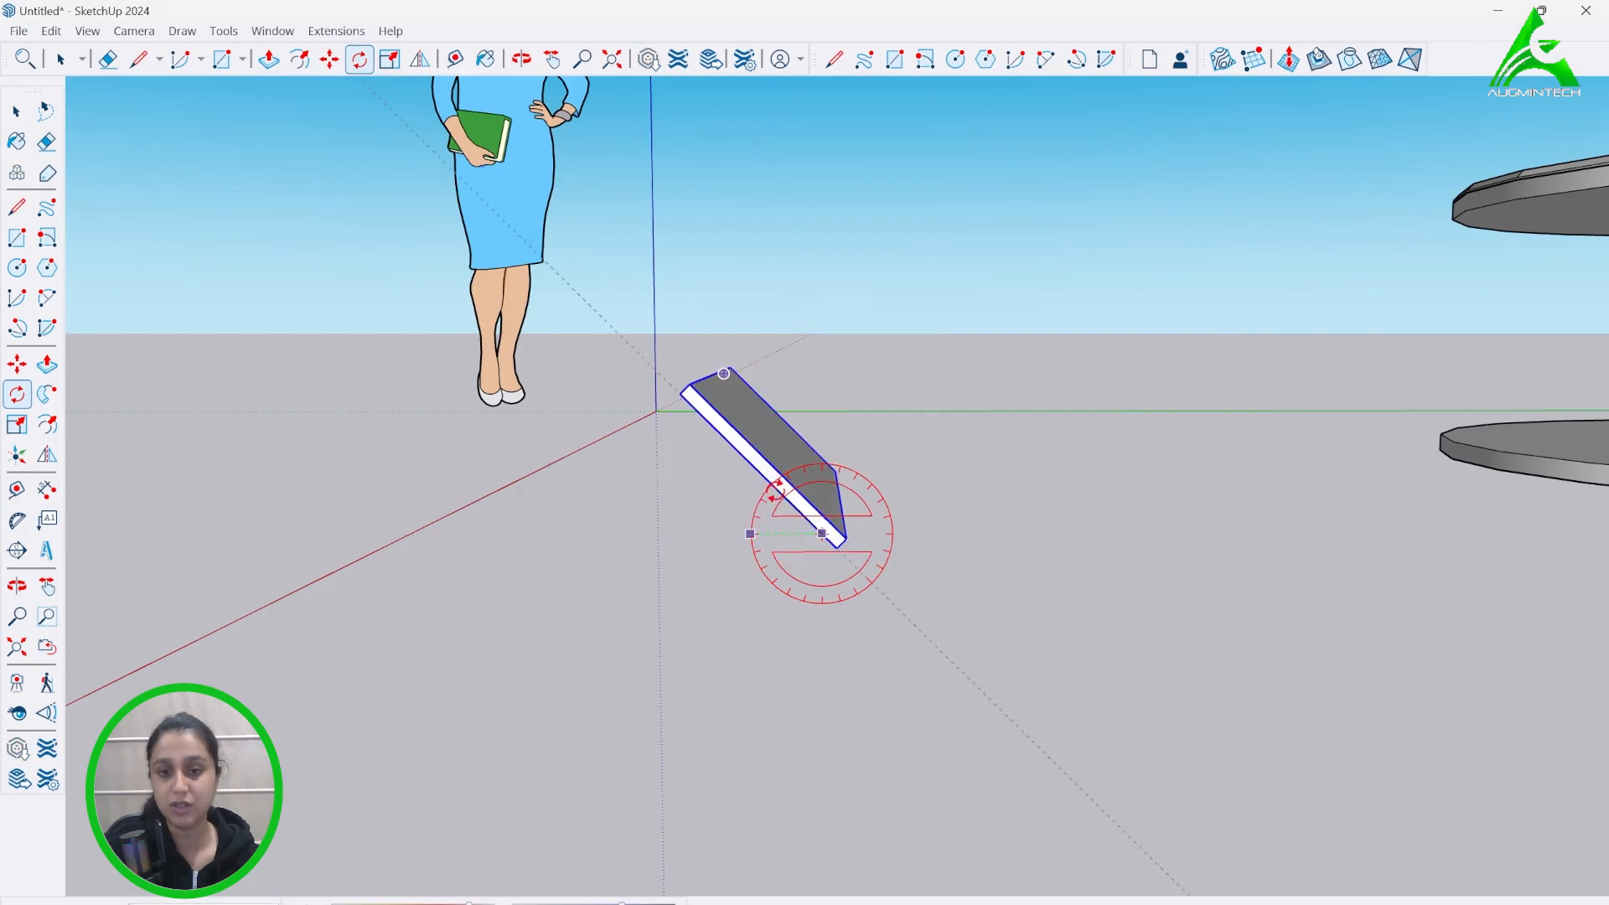
click(819, 463)
- Move the upright slab by its lower corner onto the lower disc, between the two table tiers
middle_drag(819, 462, 349, 650)
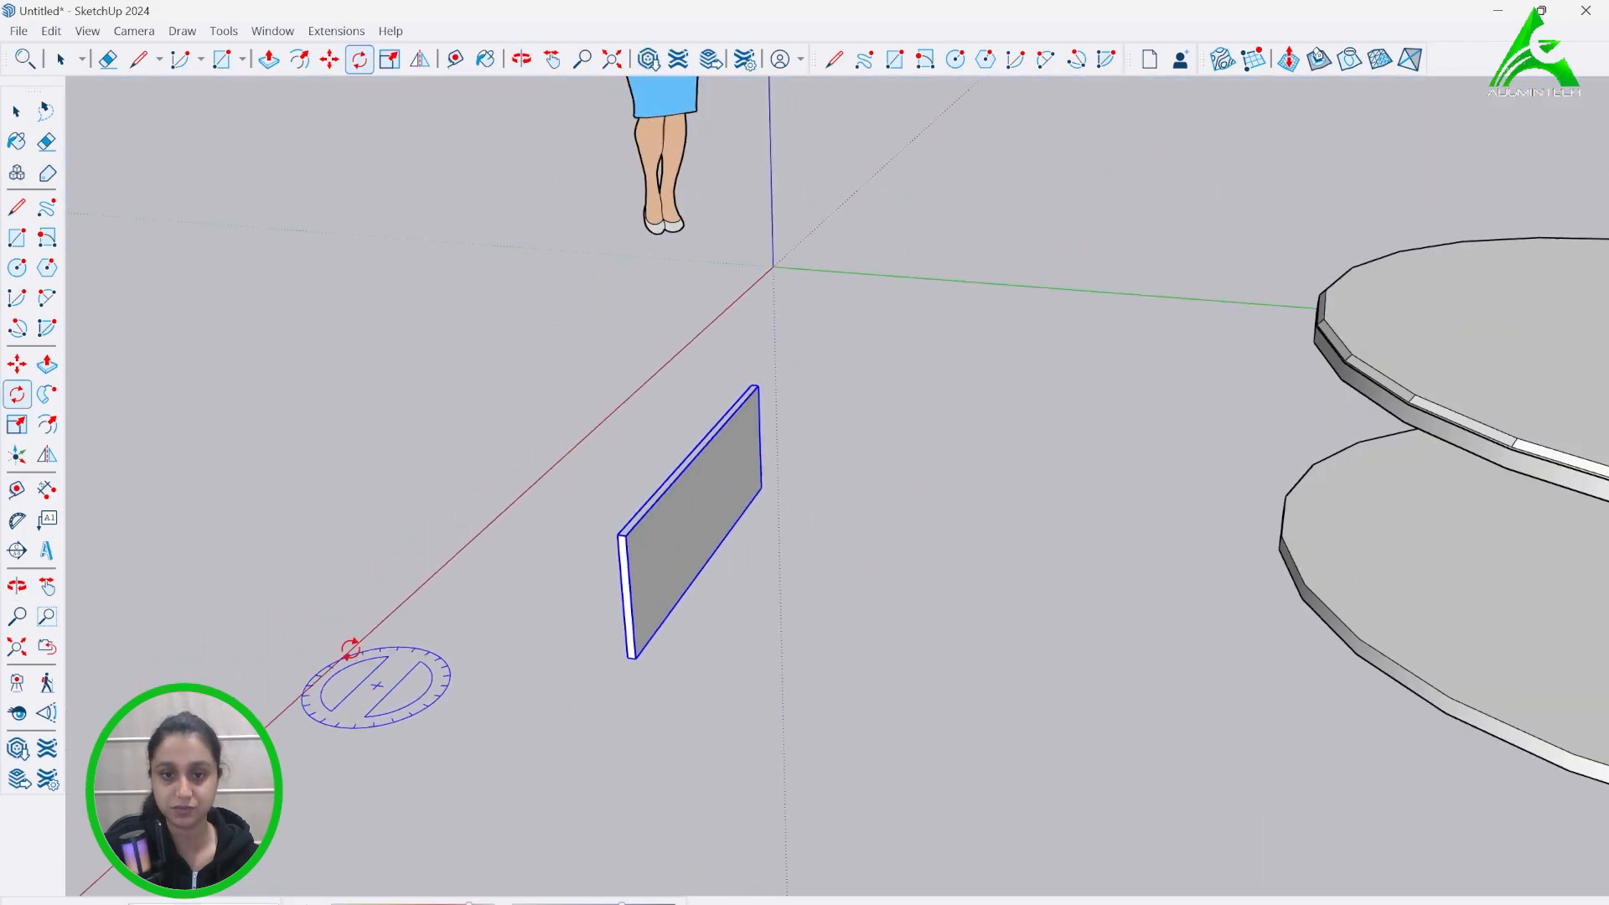
click(329, 59)
scroll(294, 307, down, 2)
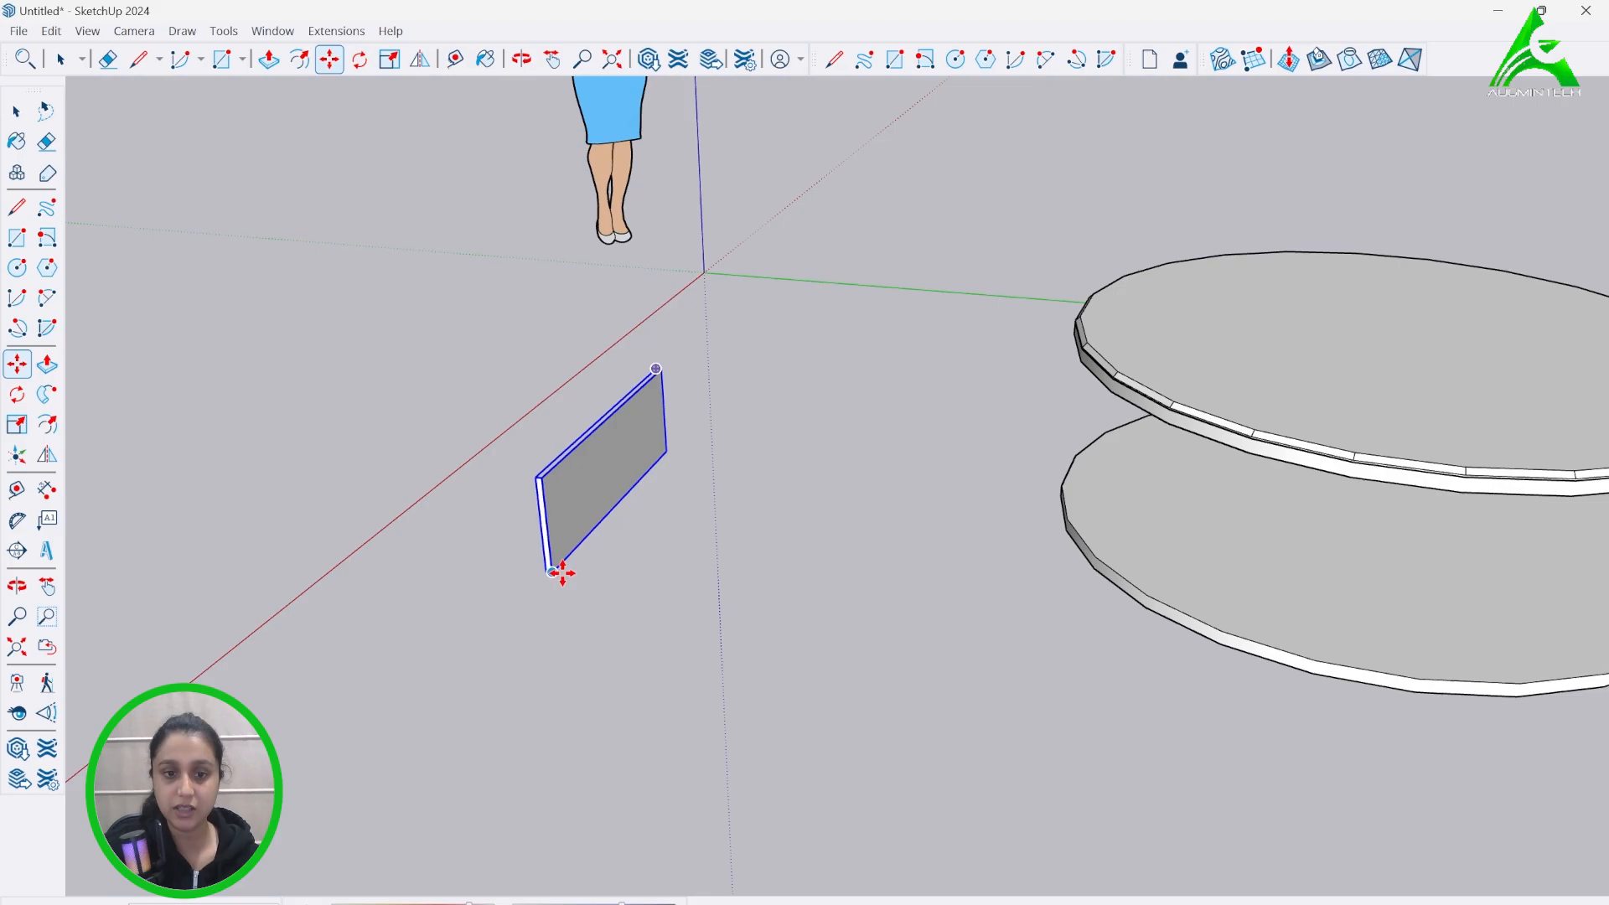
click(562, 573)
click(1340, 664)
middle_drag(1340, 665, 1038, 424)
scroll(1160, 409, down, 2)
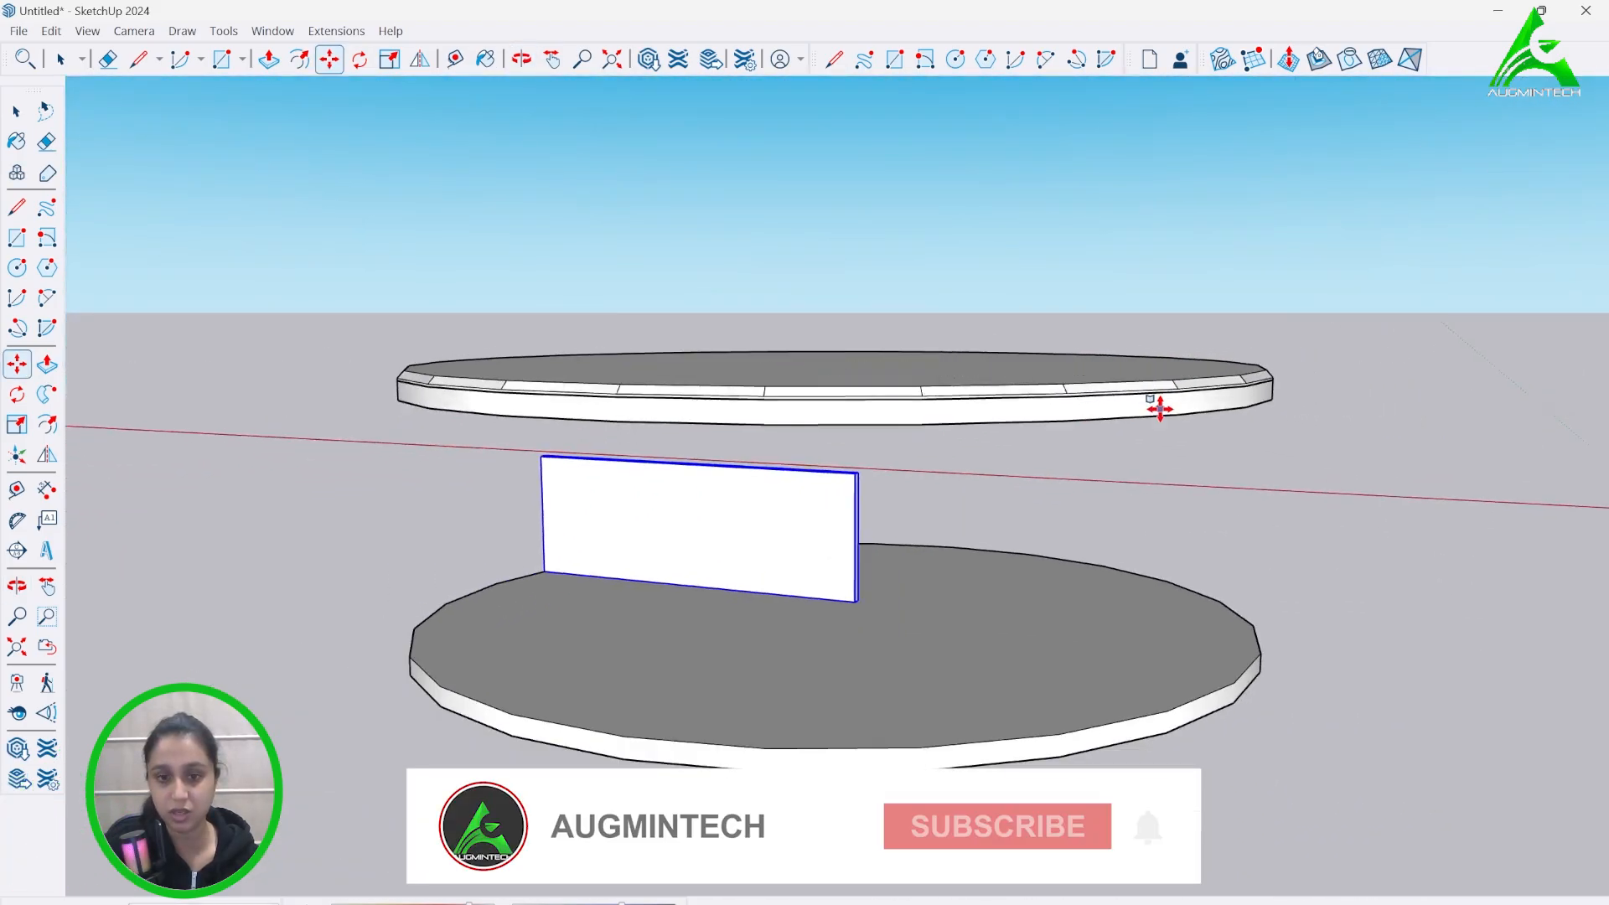
scroll(1160, 409, down, 2)
middle_drag(1052, 557, 1006, 693)
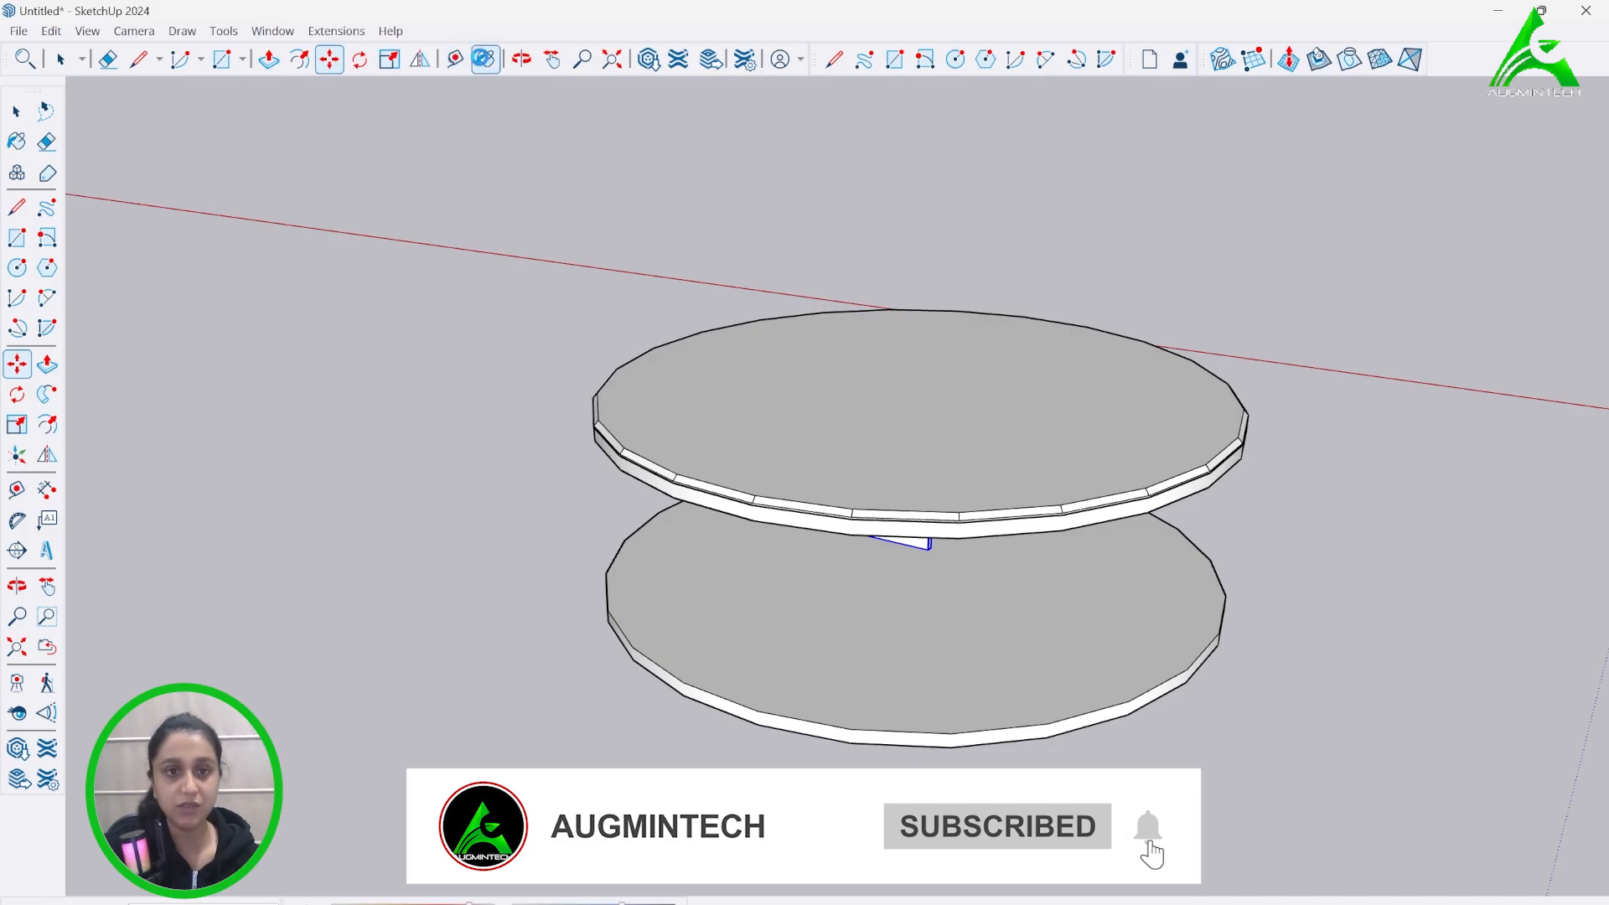
- Measure the distance across the upper disc's top face with the Tape Measure
key(b)
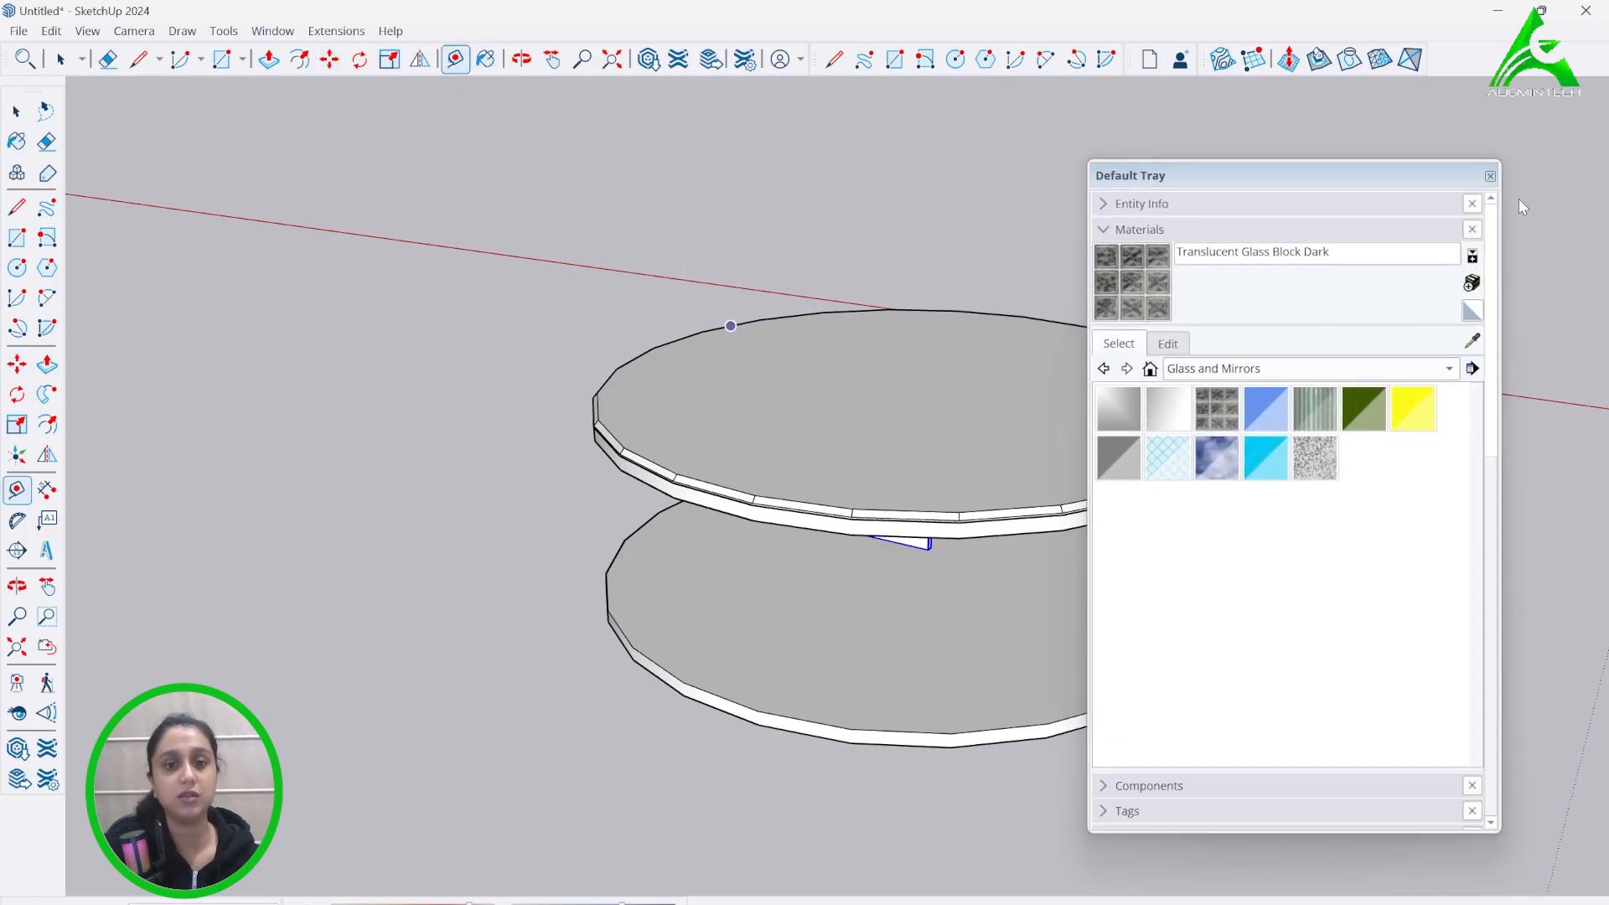
click(1490, 177)
click(653, 348)
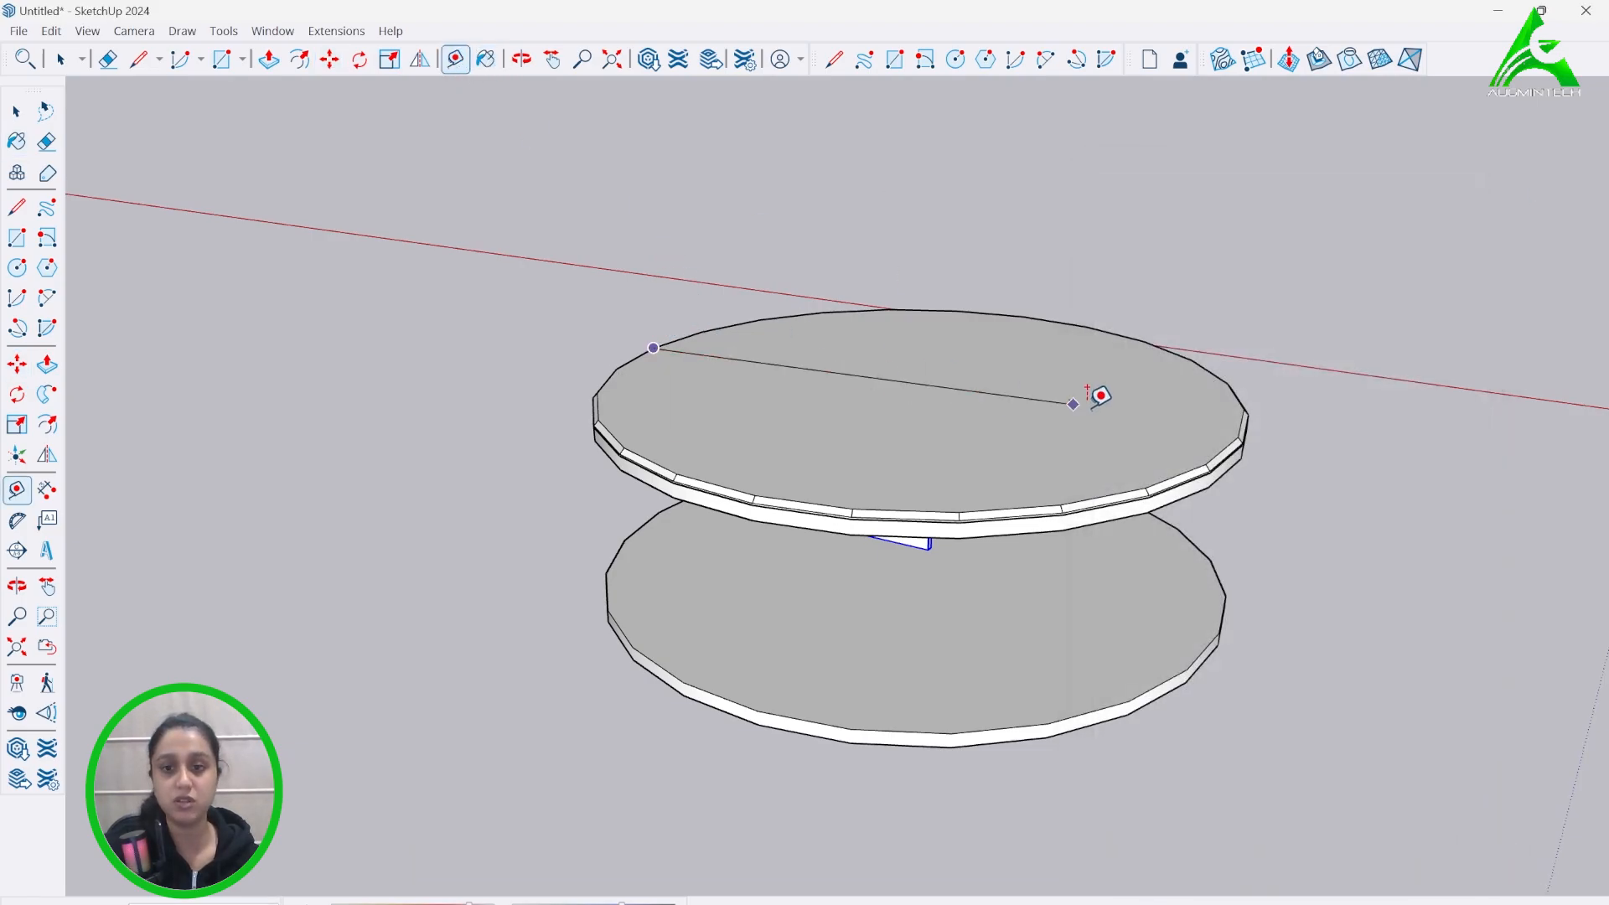
click(1239, 418)
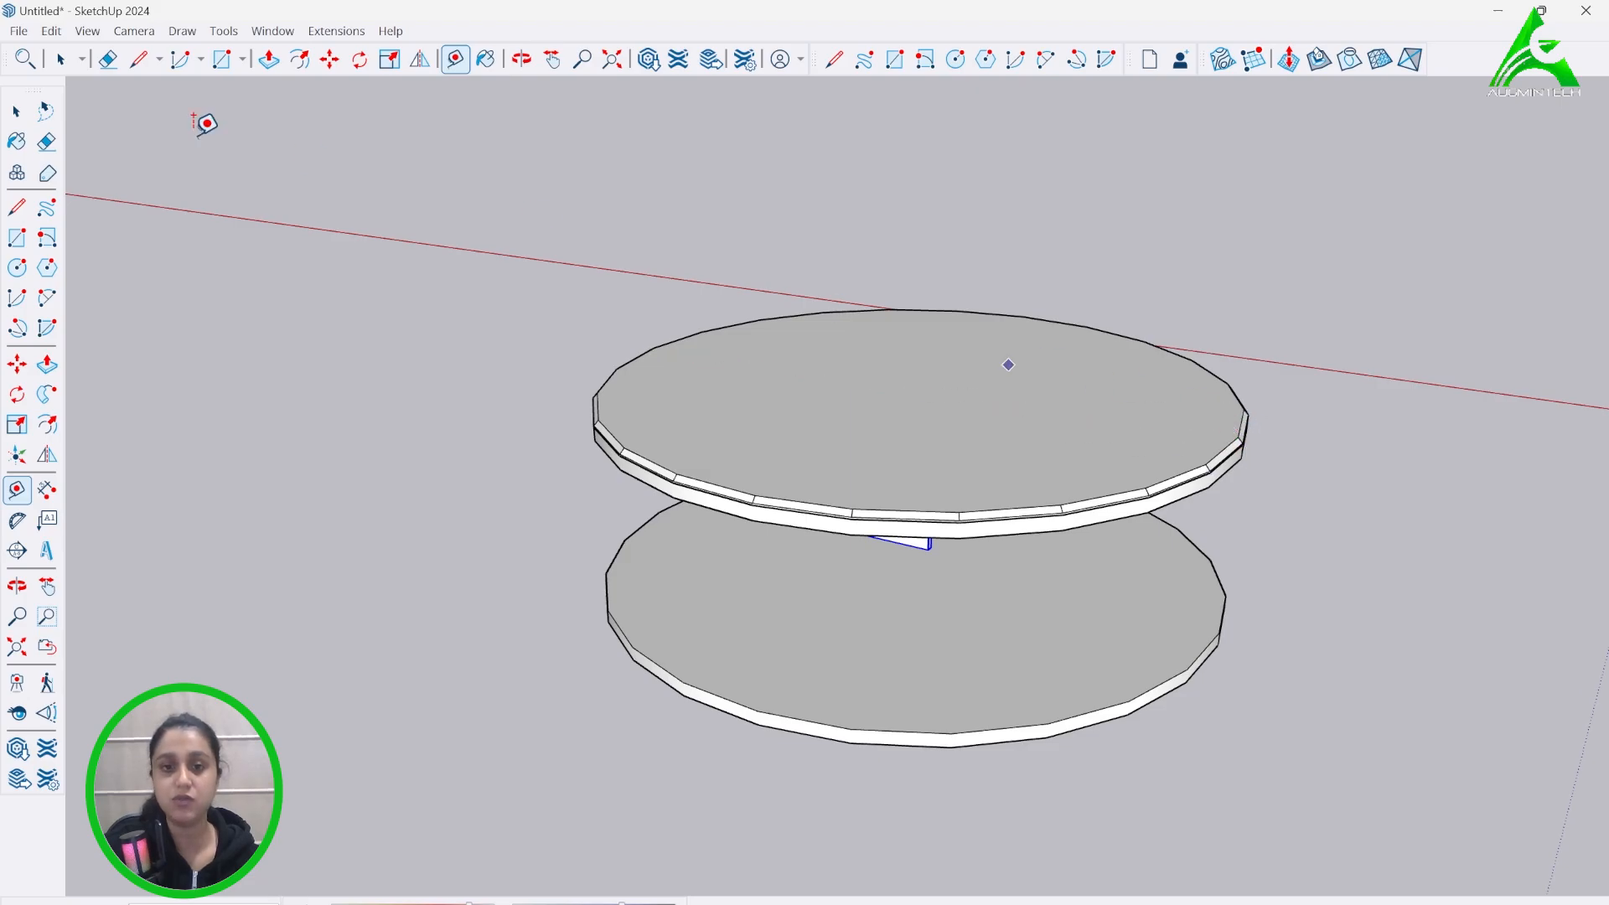
- Select the upper and lower discs together and scale them down uniformly from a corner, leaving the slab unselected
click(63, 60)
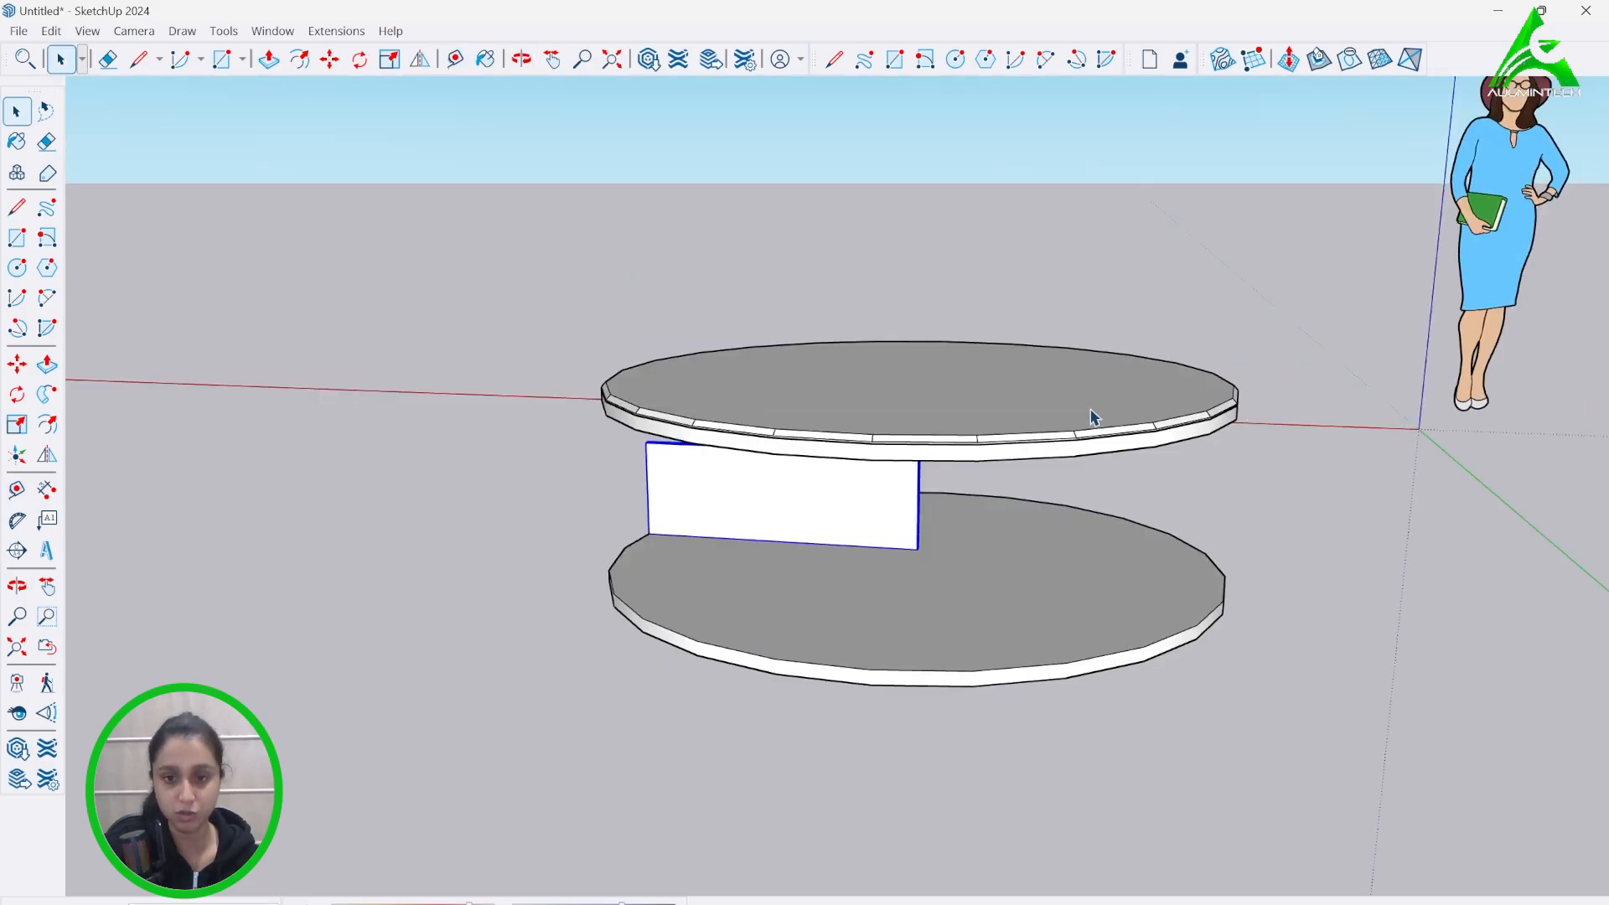
click(1081, 409)
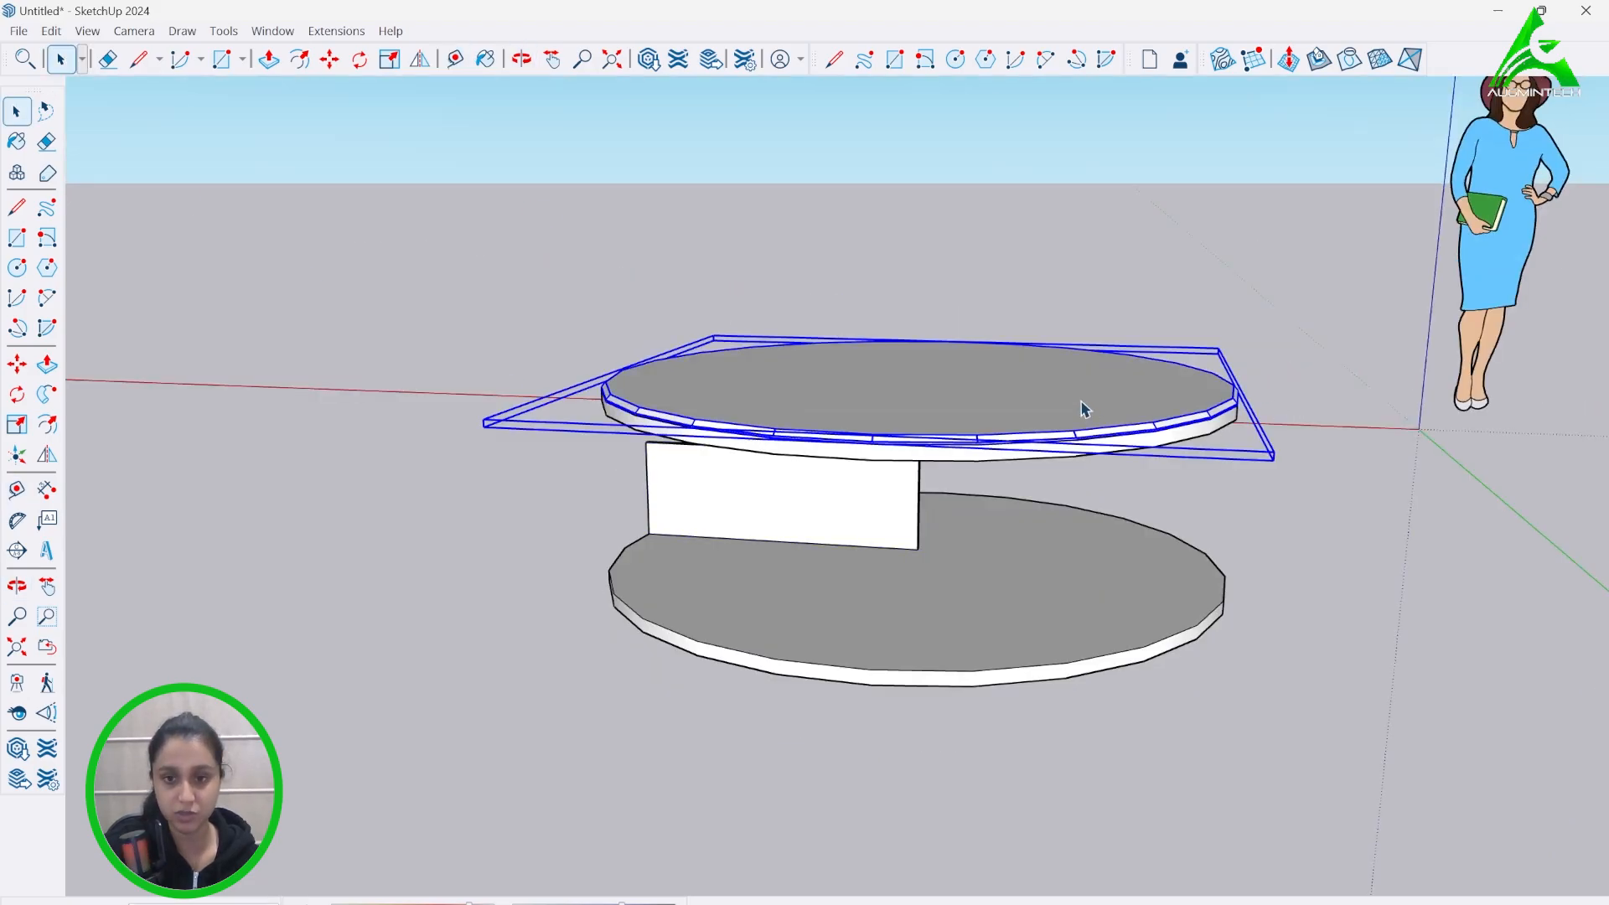
shift+click(1043, 593)
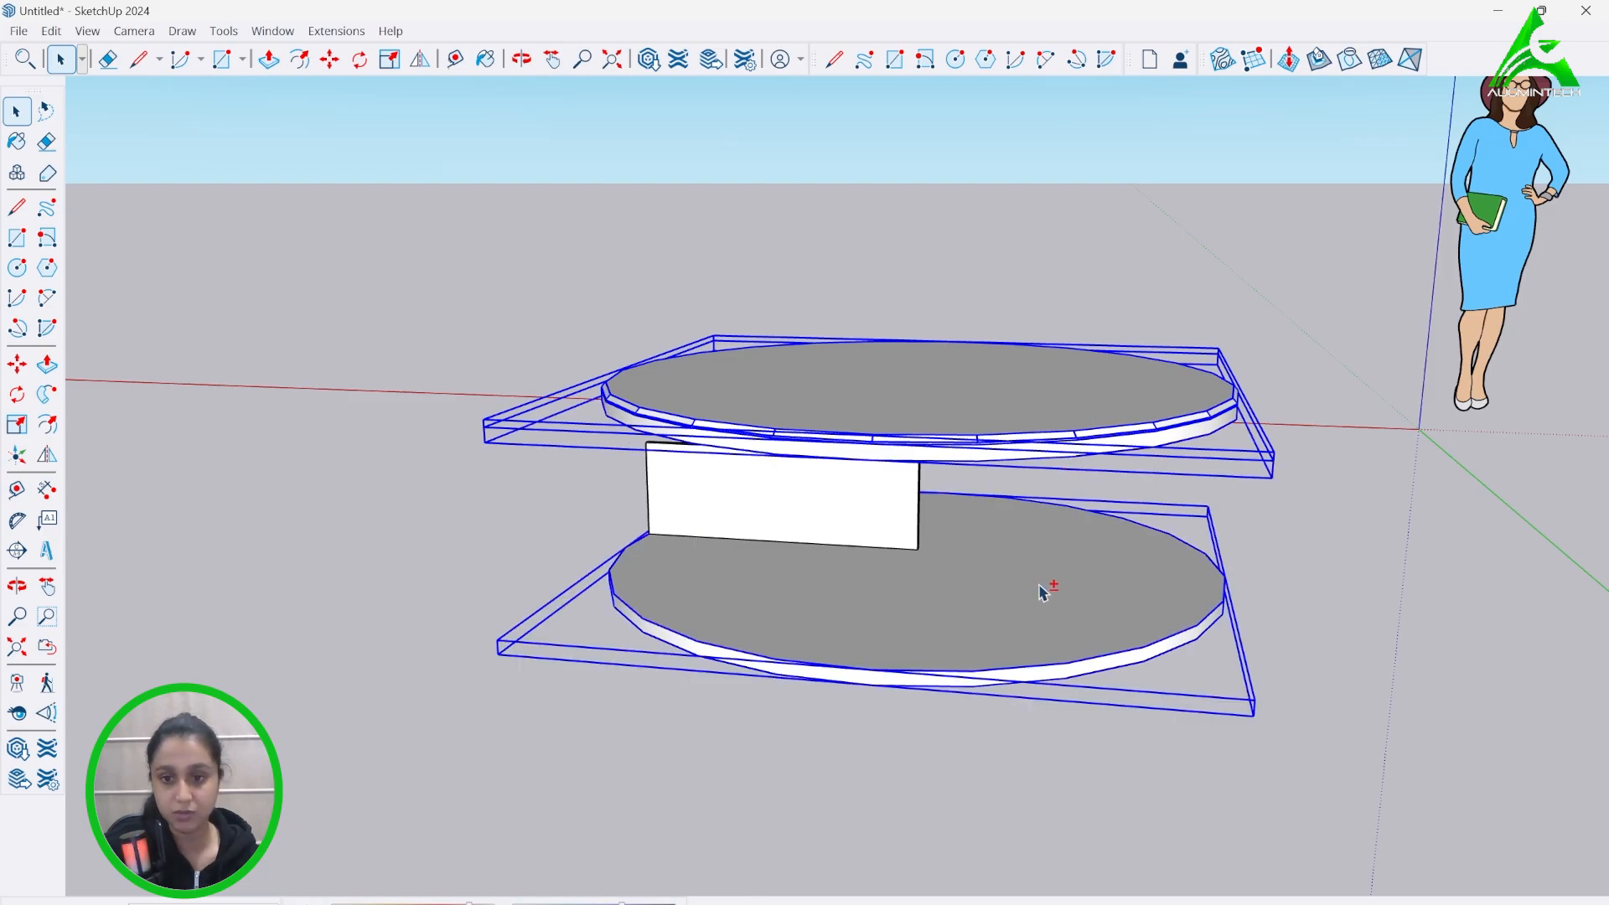
click(392, 60)
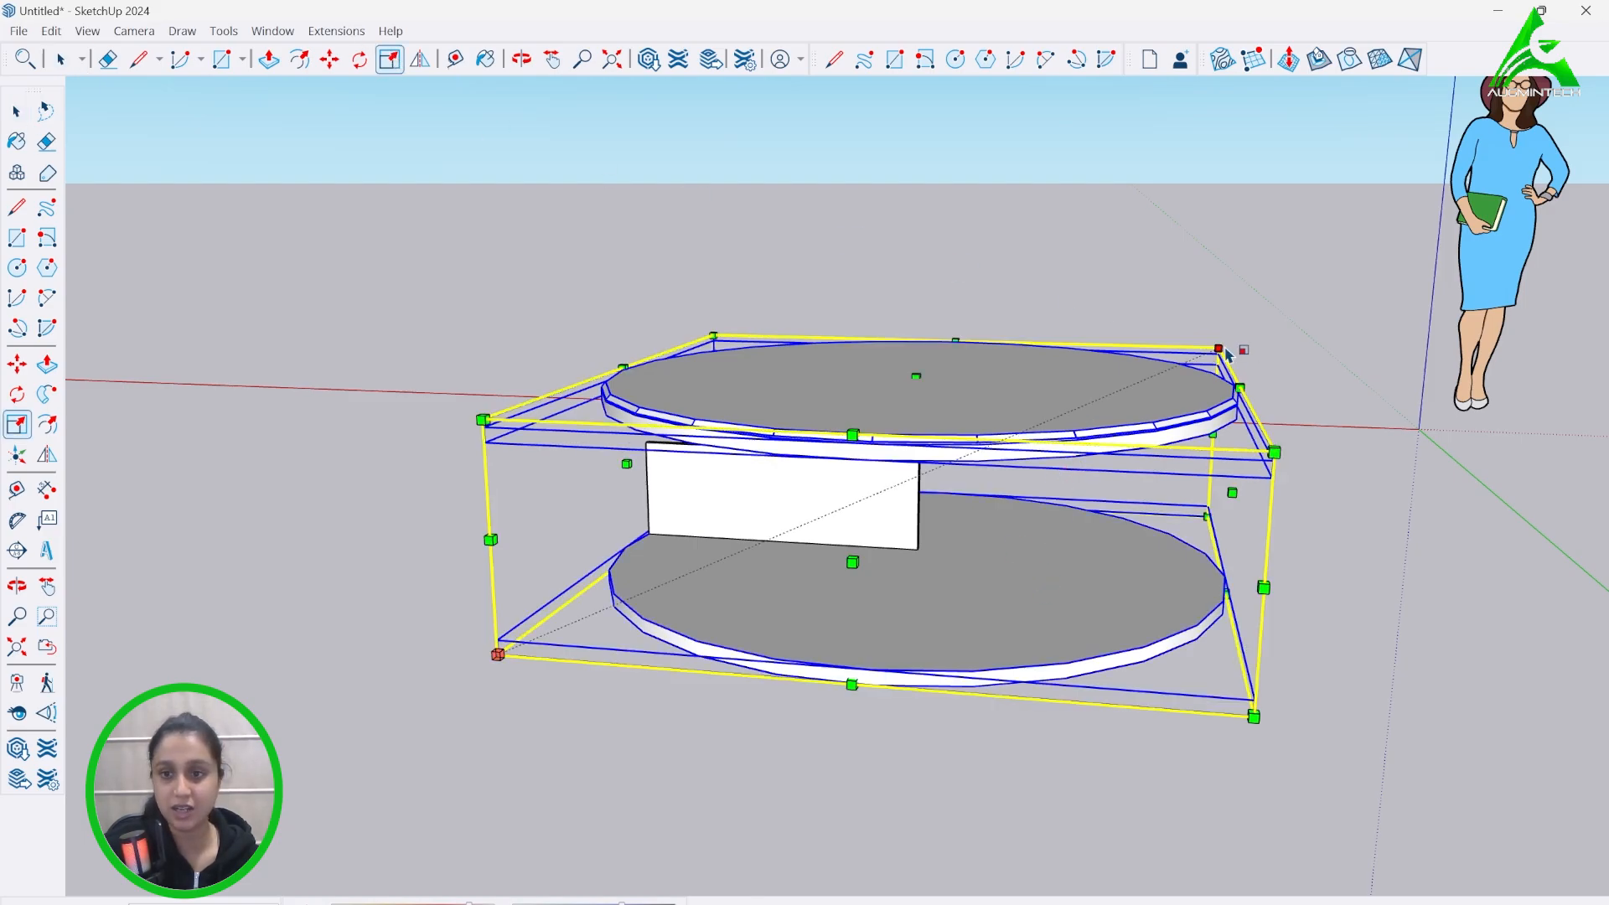
drag(1219, 346, 1158, 369)
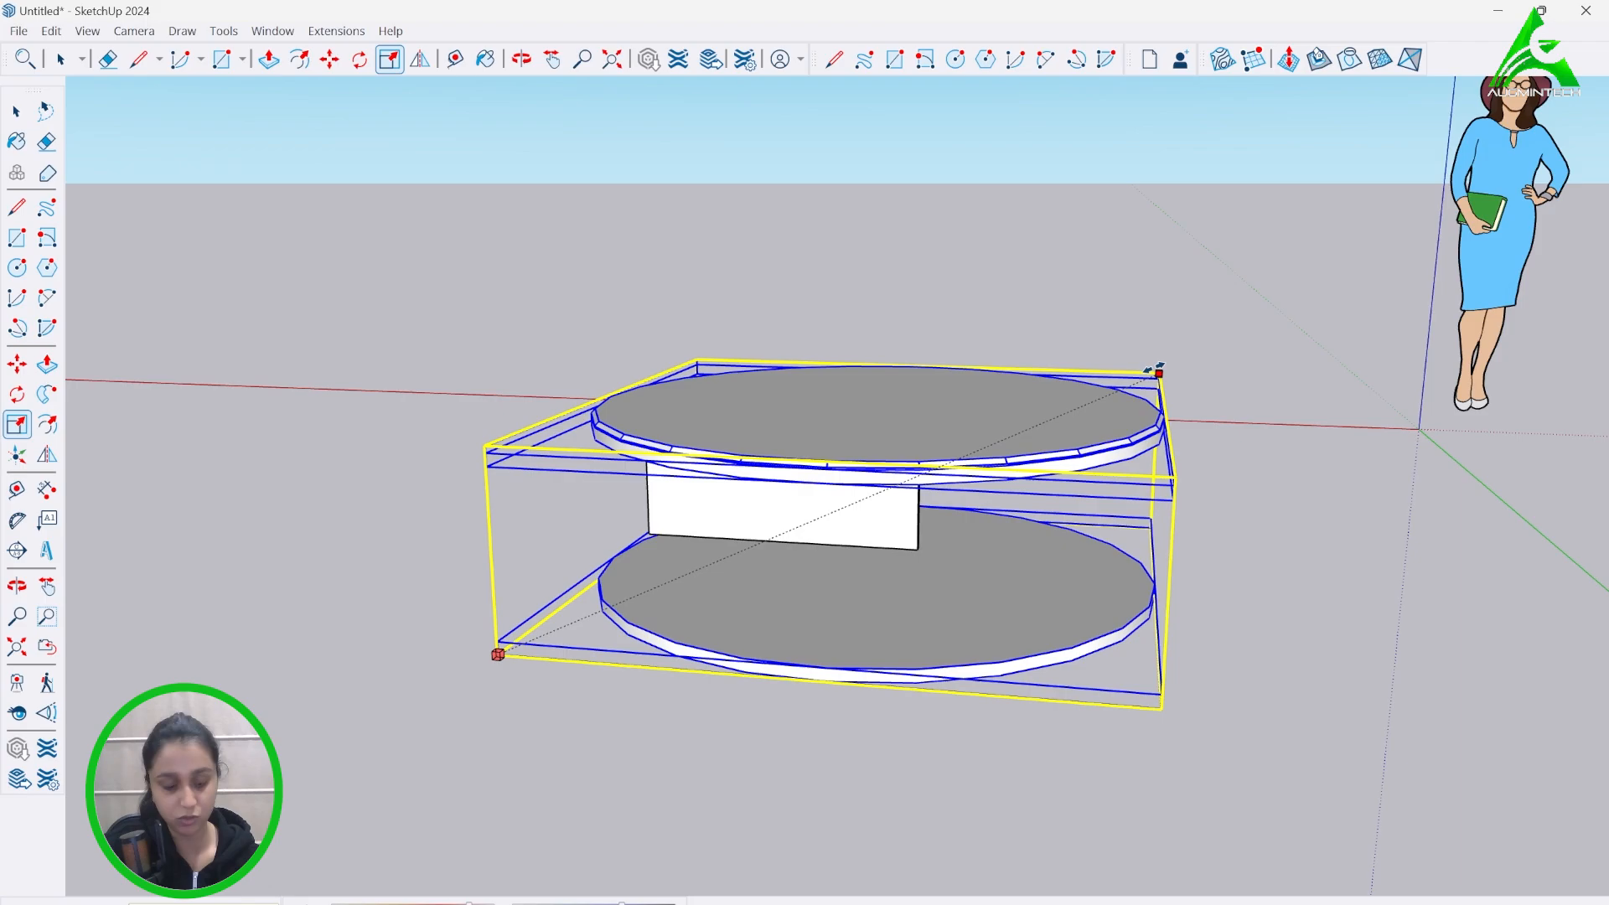
key(Return)
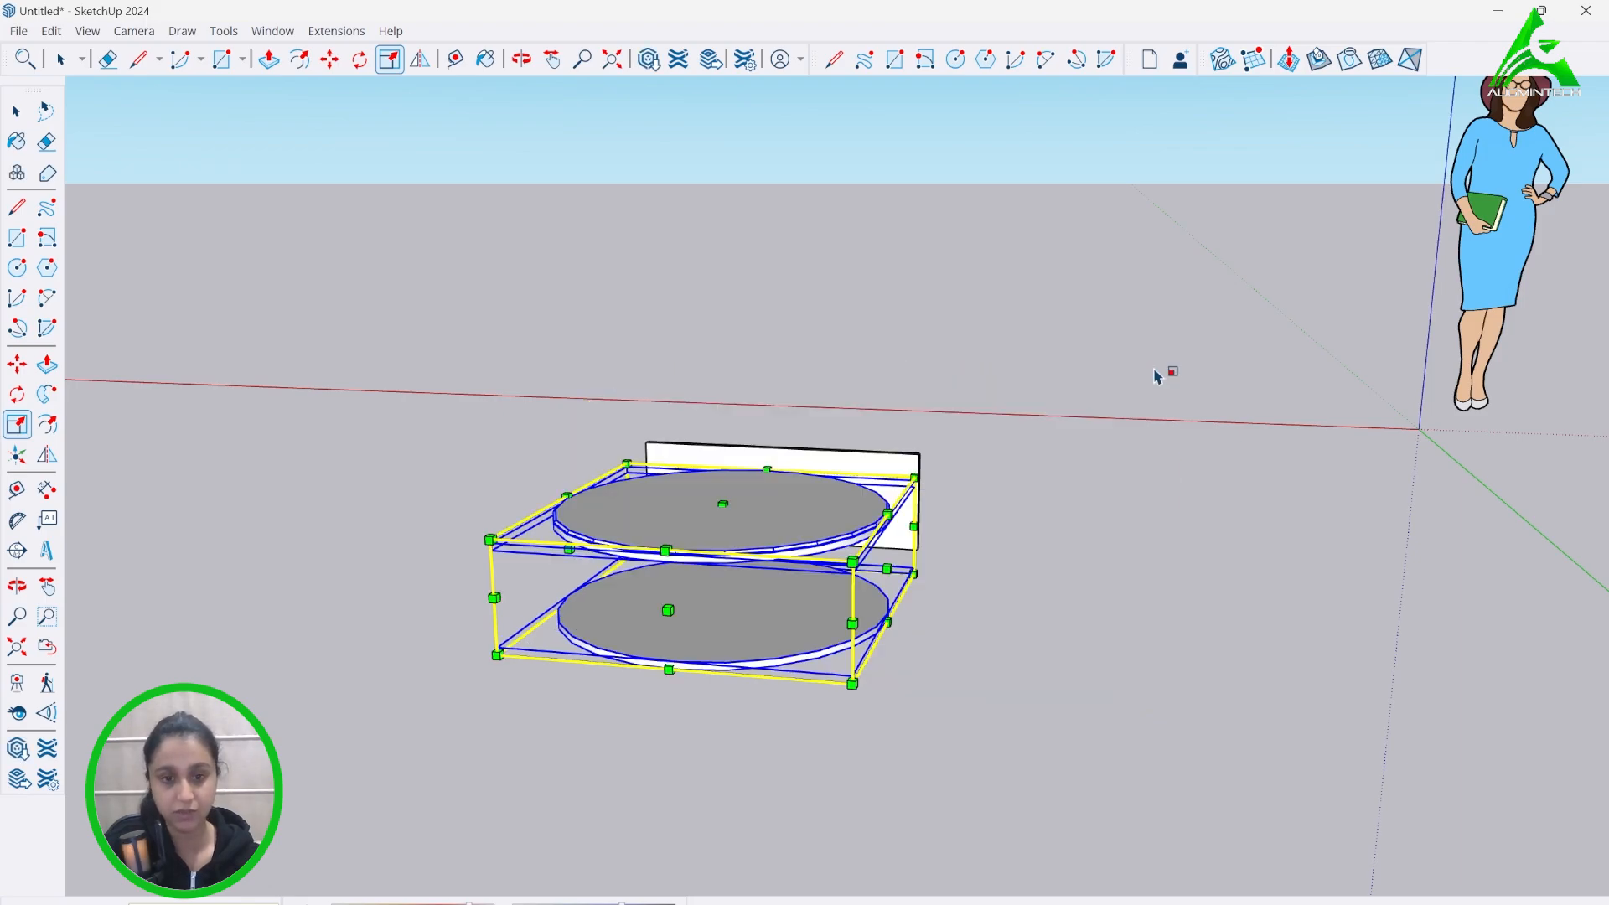
click(58, 64)
scroll(647, 593, up, 5)
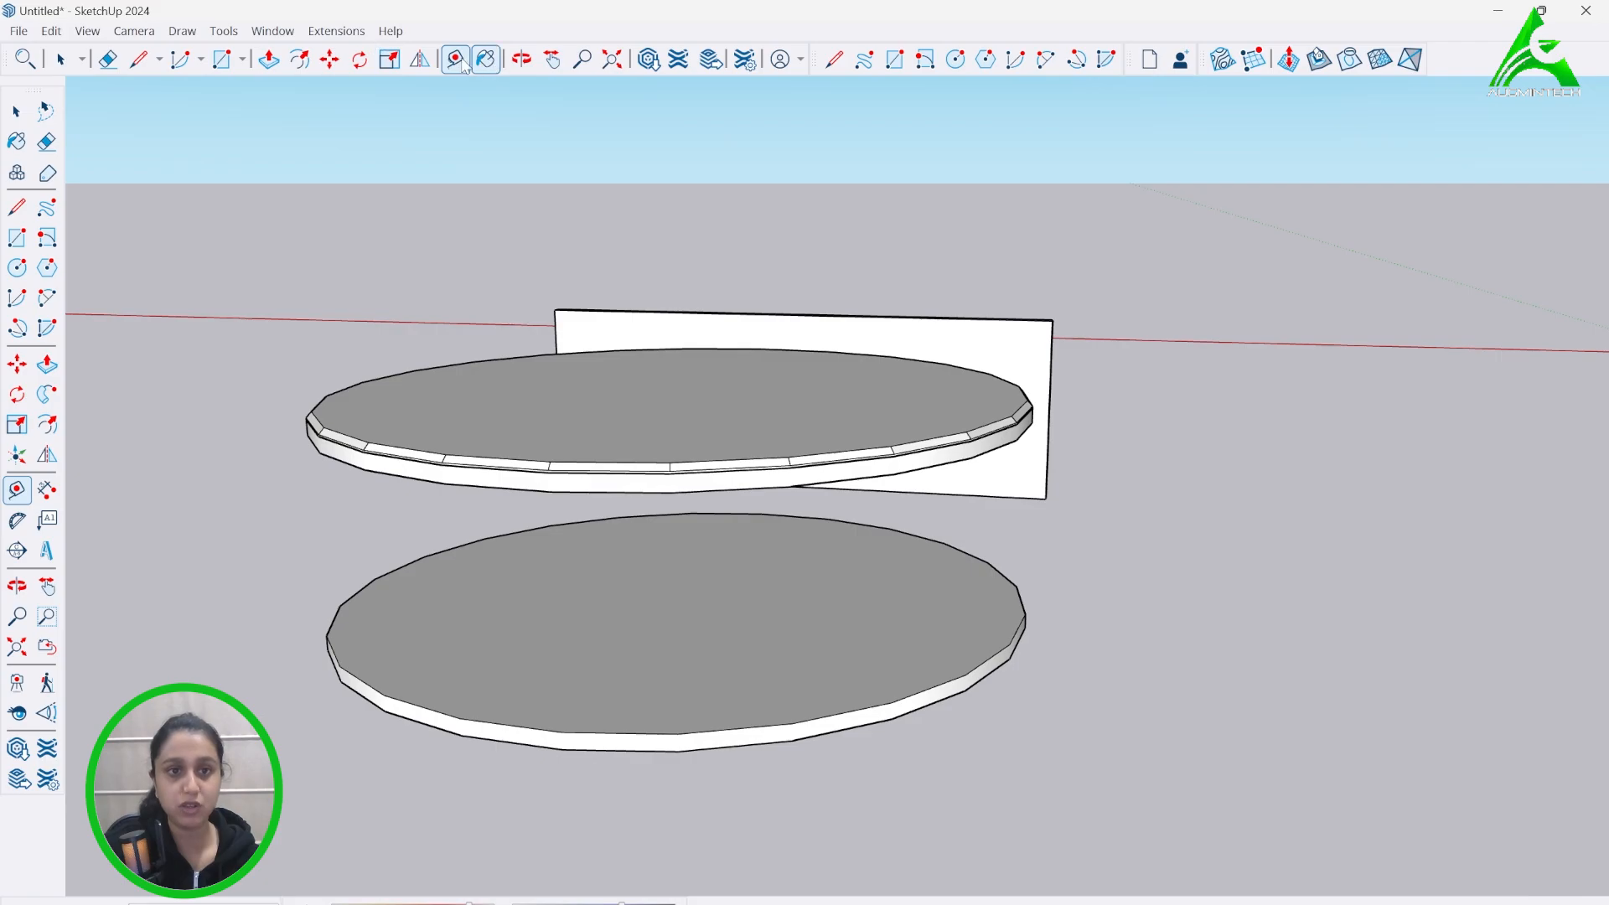
- Scale the lower disc vertically from its top centre grip to make it slightly thicker
click(394, 59)
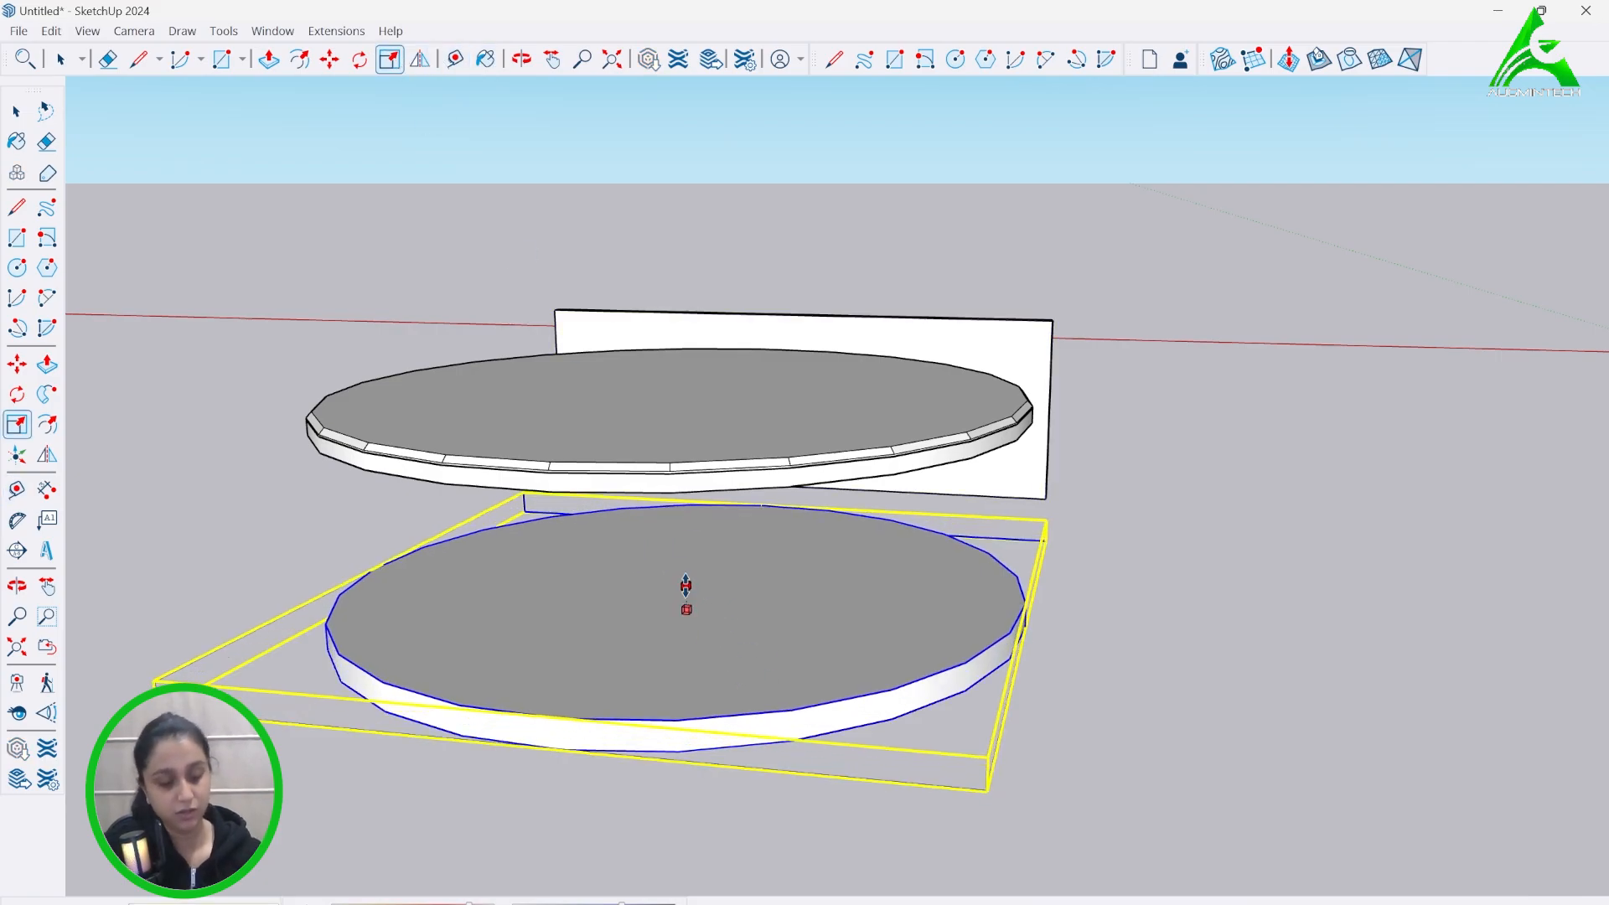
click(685, 589)
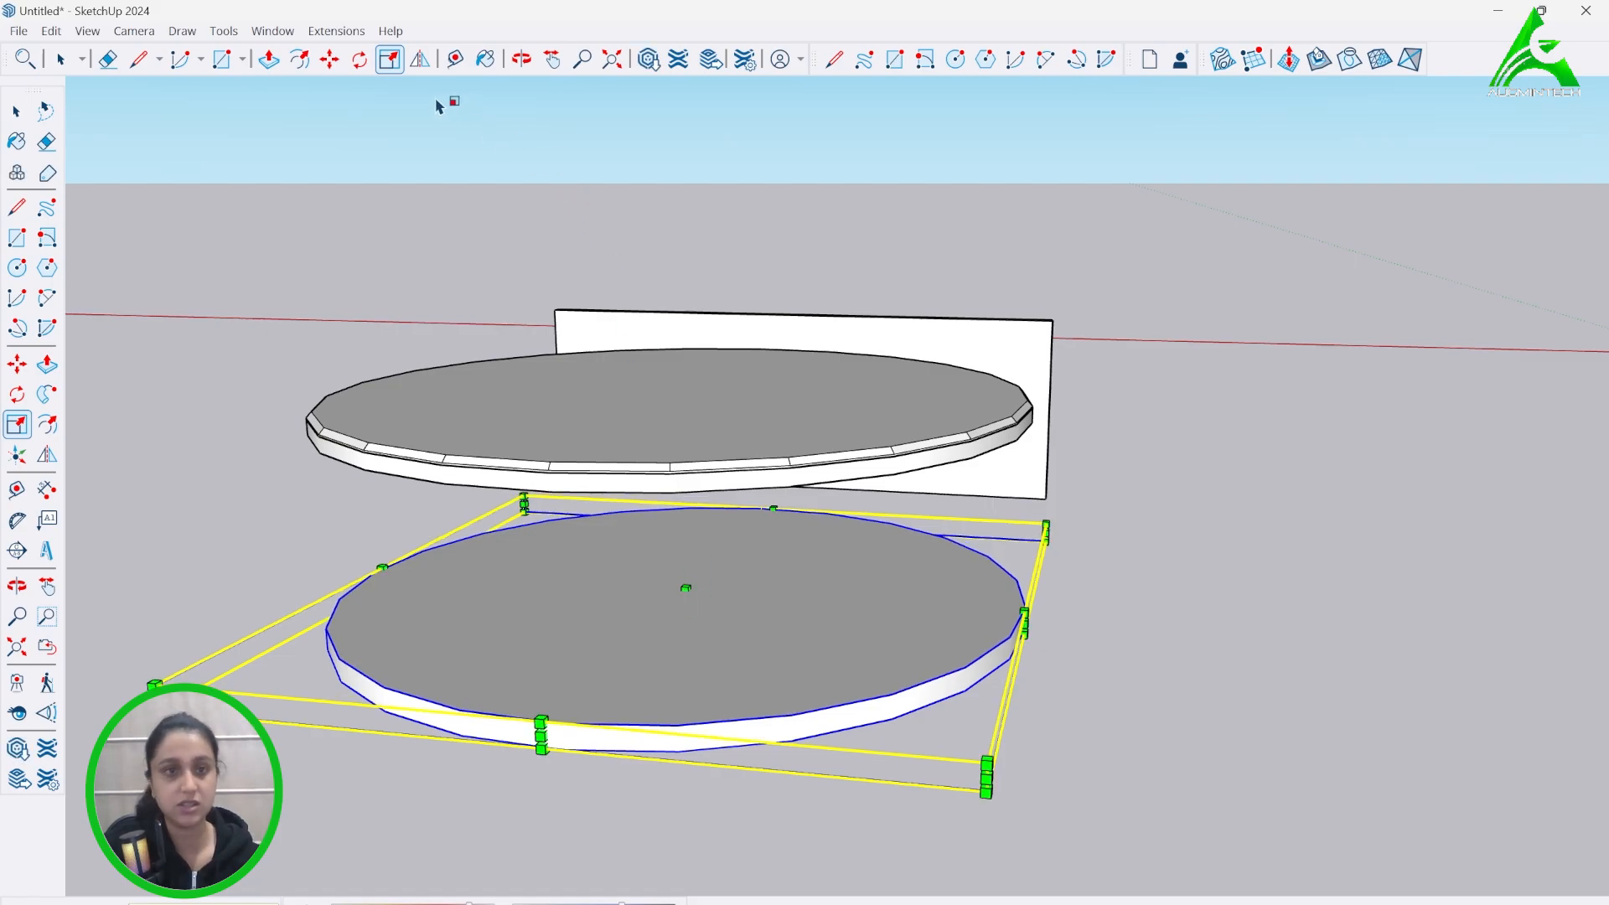
click(457, 60)
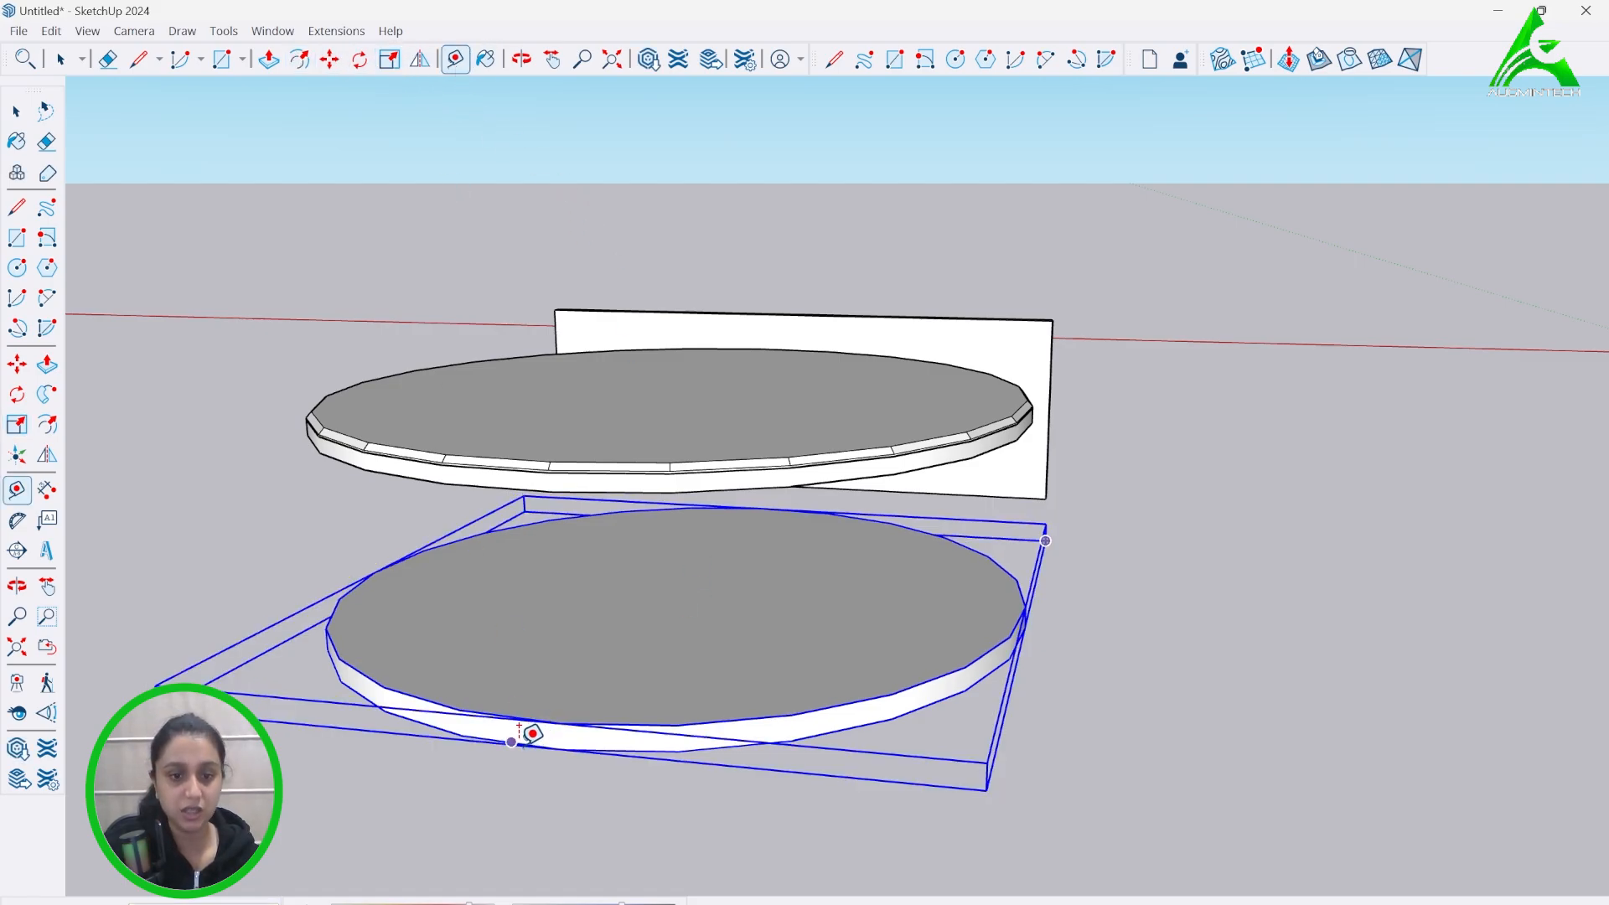
key(Escape)
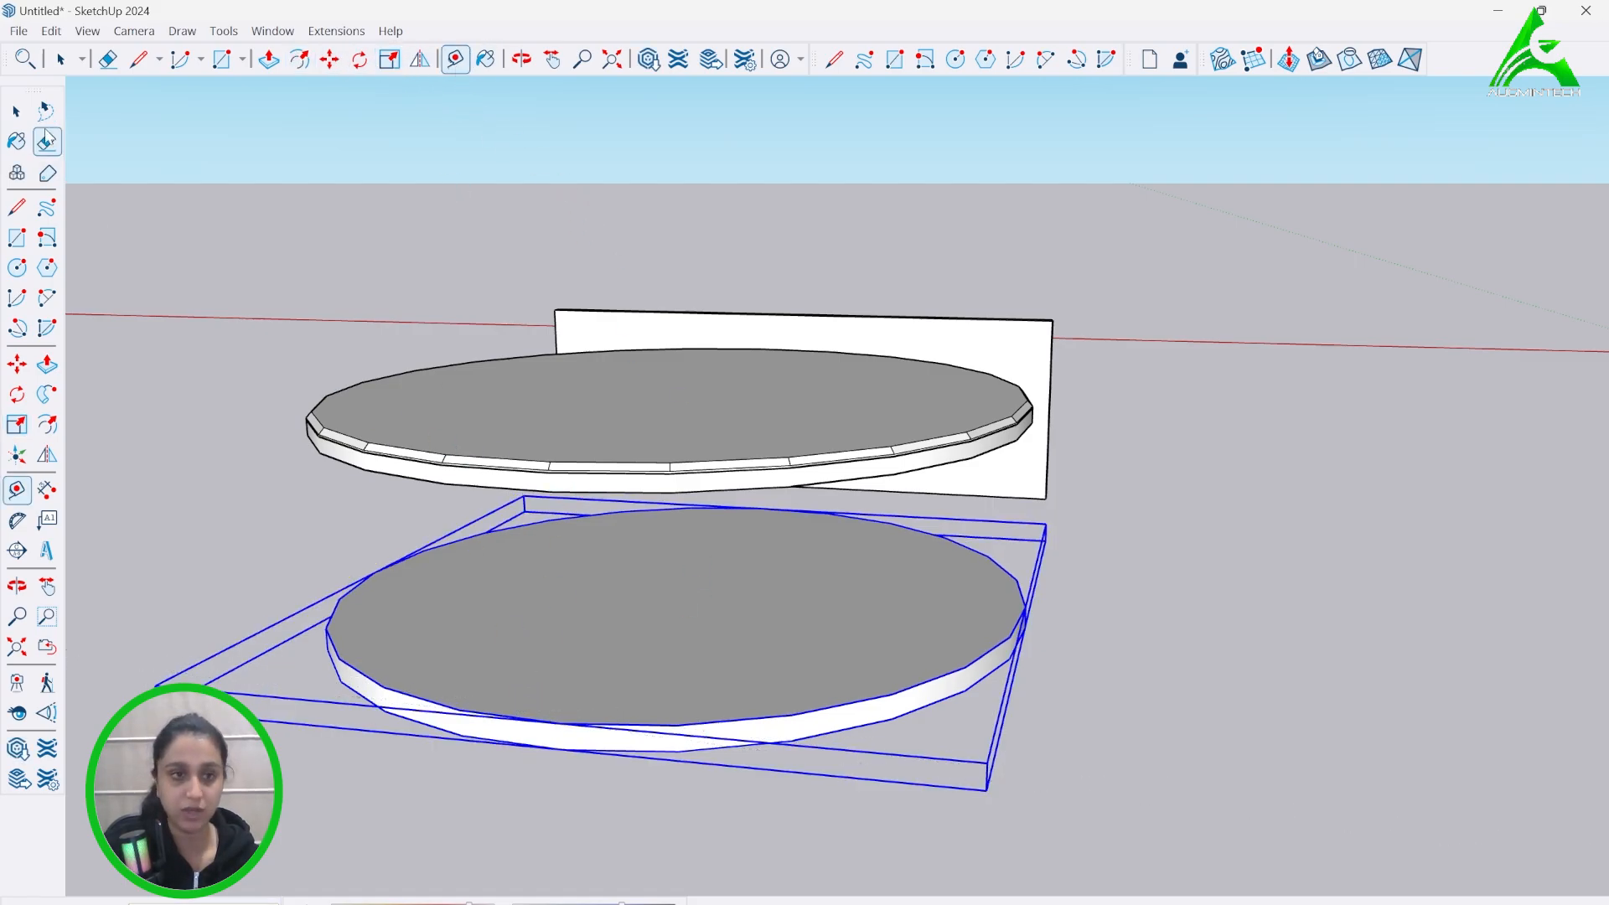
middle_drag(540, 429, 1011, 799)
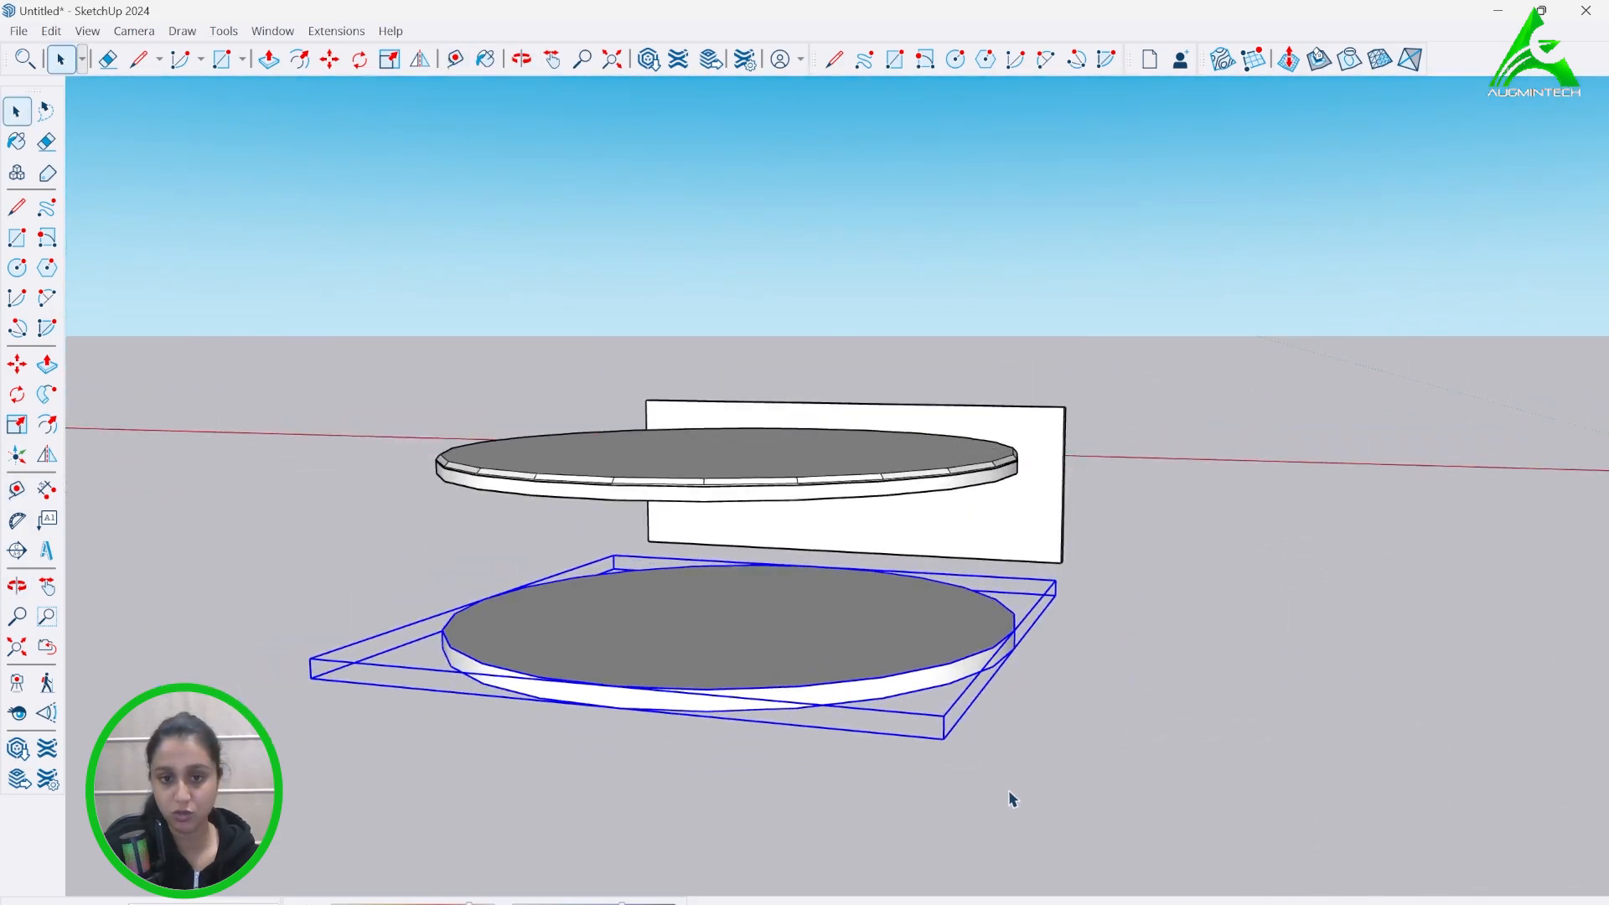
- Move the upright slab by its lower corner onto the rim of the lower disc's top face, so it spans the disc
click(1050, 522)
middle_drag(958, 593, 808, 765)
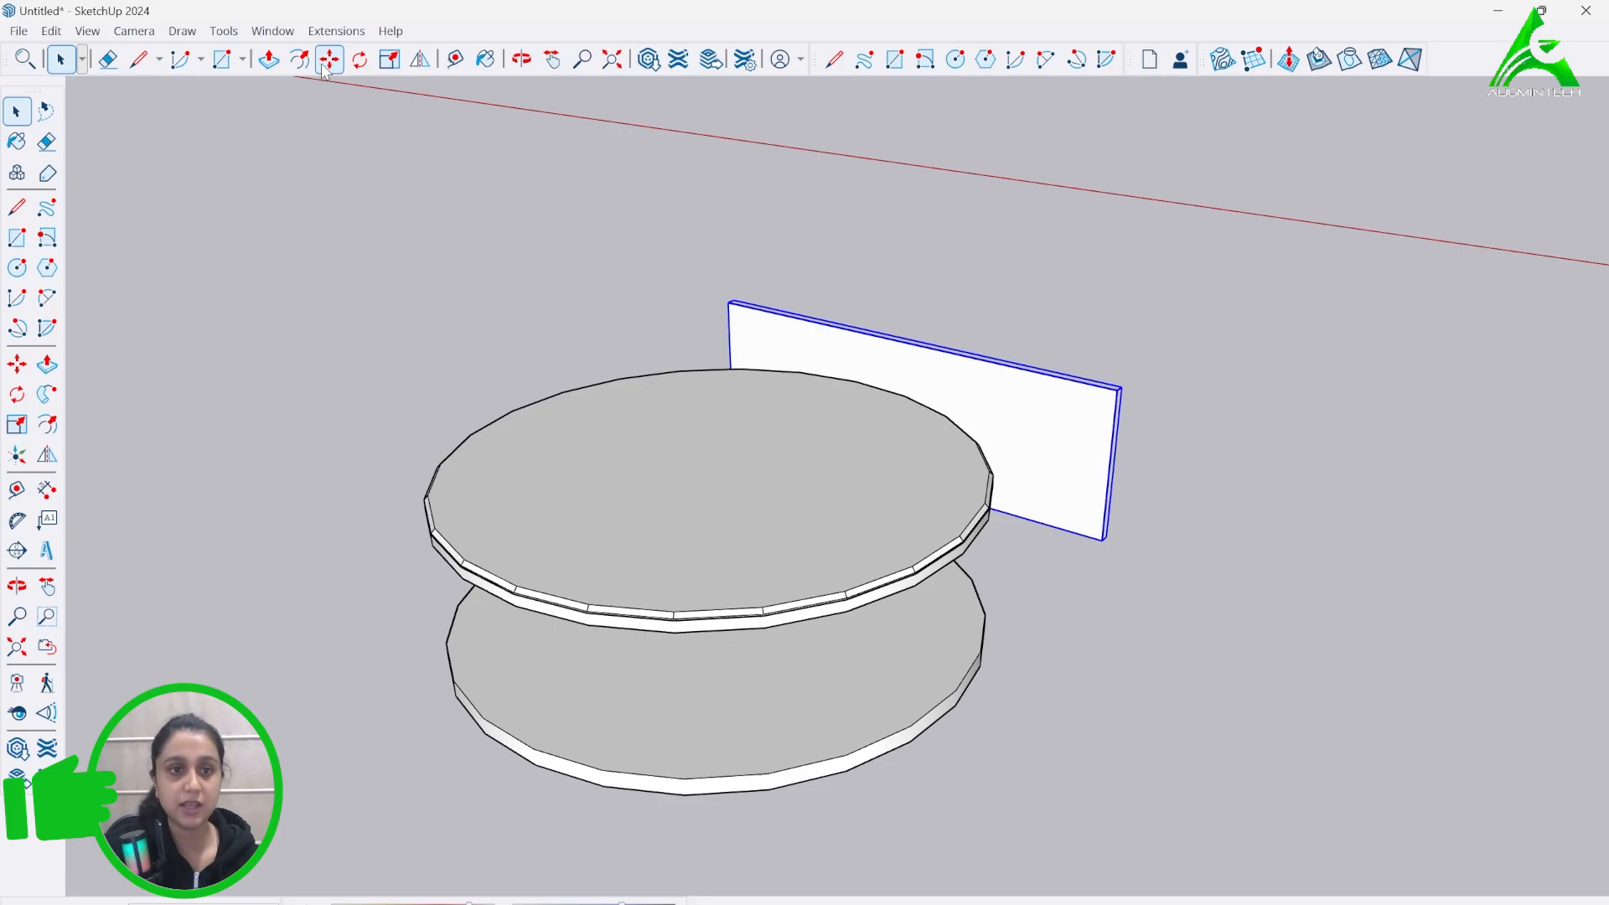
click(328, 59)
click(1099, 541)
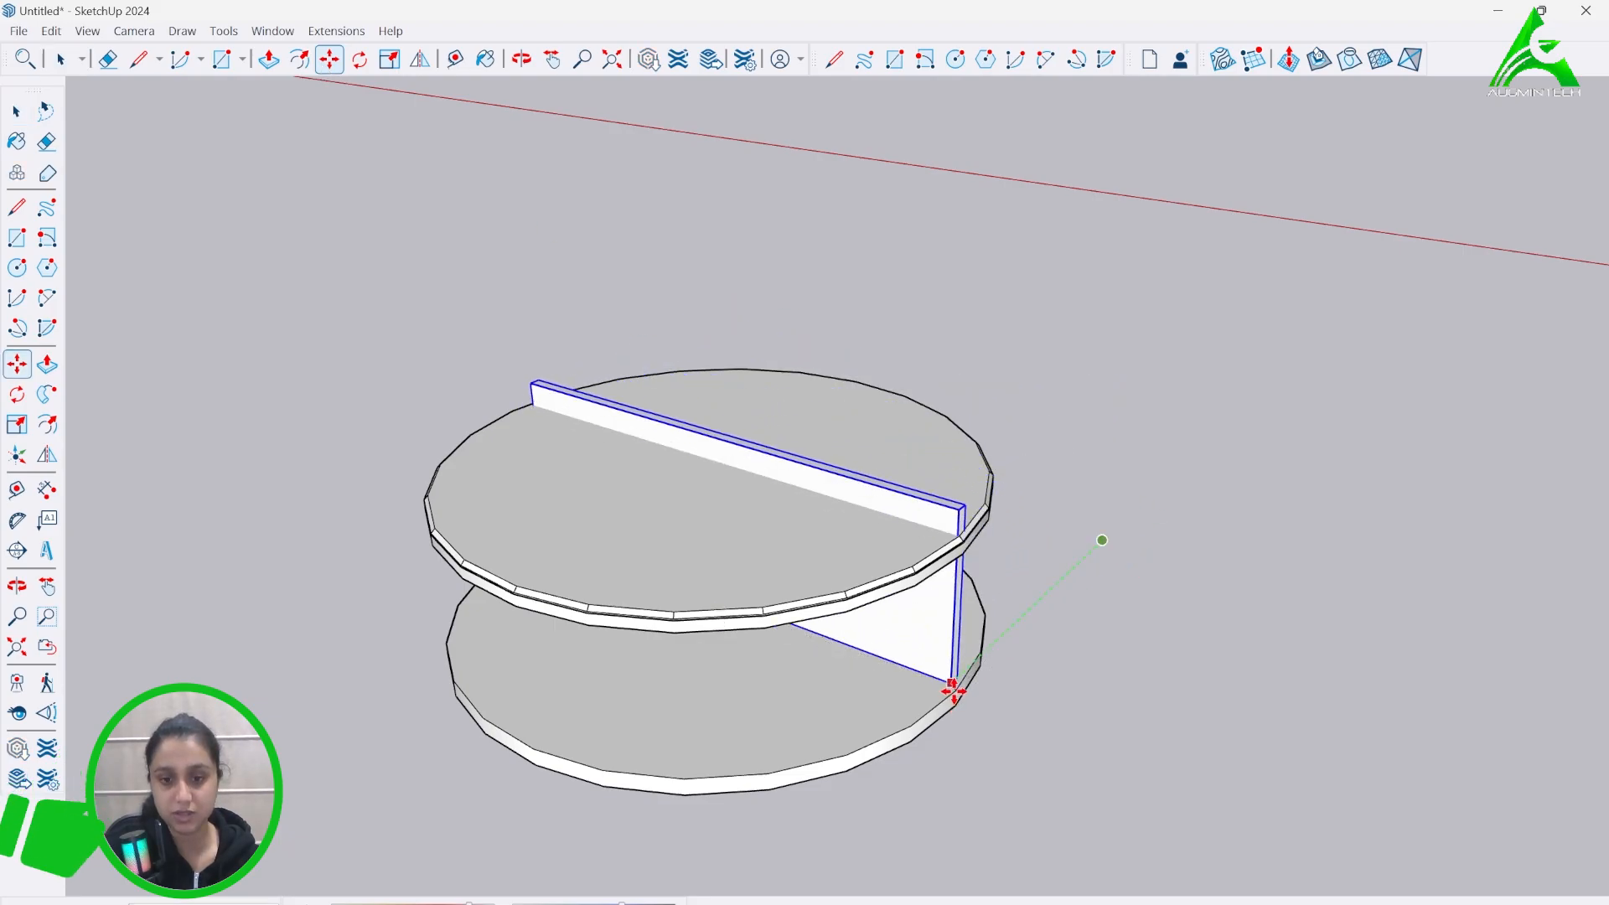
click(952, 685)
middle_drag(762, 733, 1121, 593)
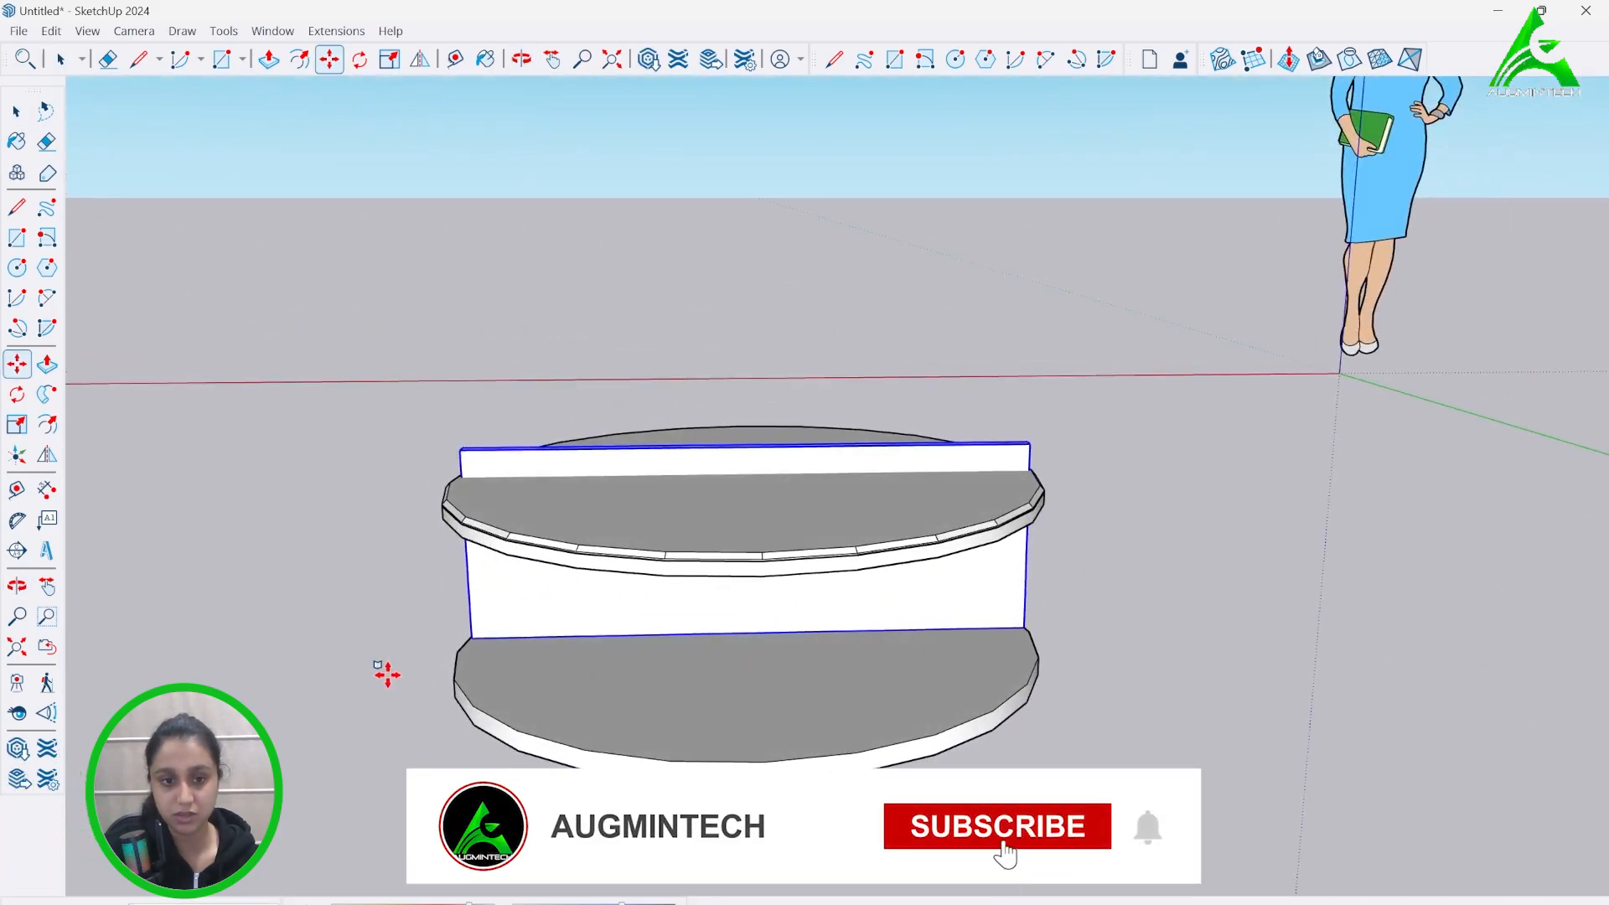
middle_drag(385, 672, 666, 587)
- Open the slab for editing and push its top face down so the slab fits between the two discs
click(60, 59)
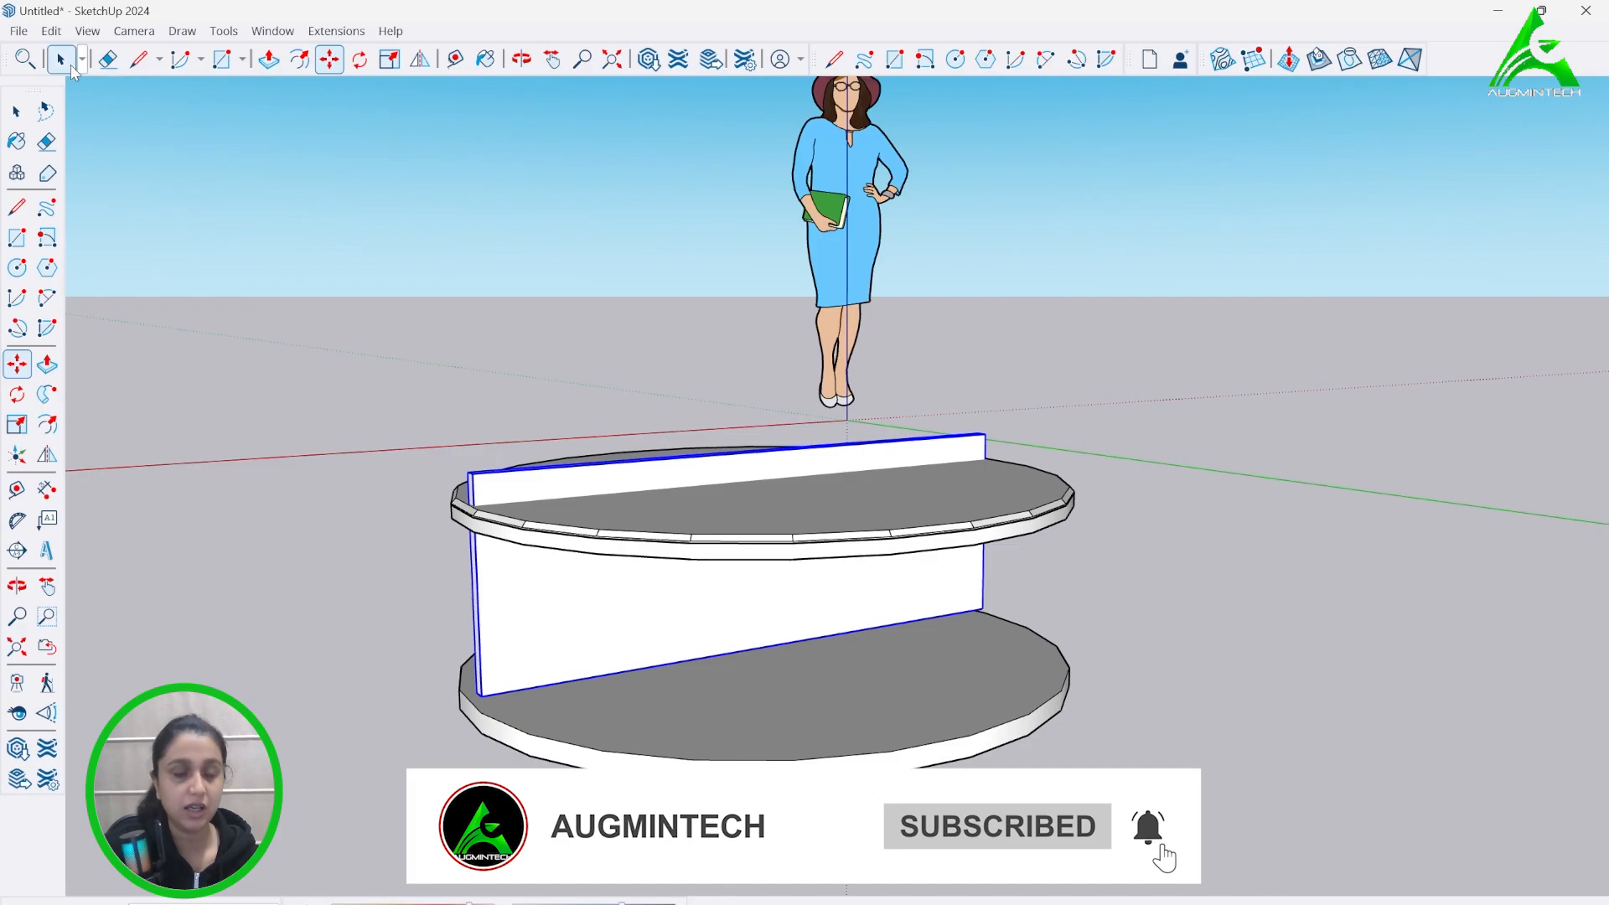
double_click(582, 490)
middle_drag(596, 506, 709, 367)
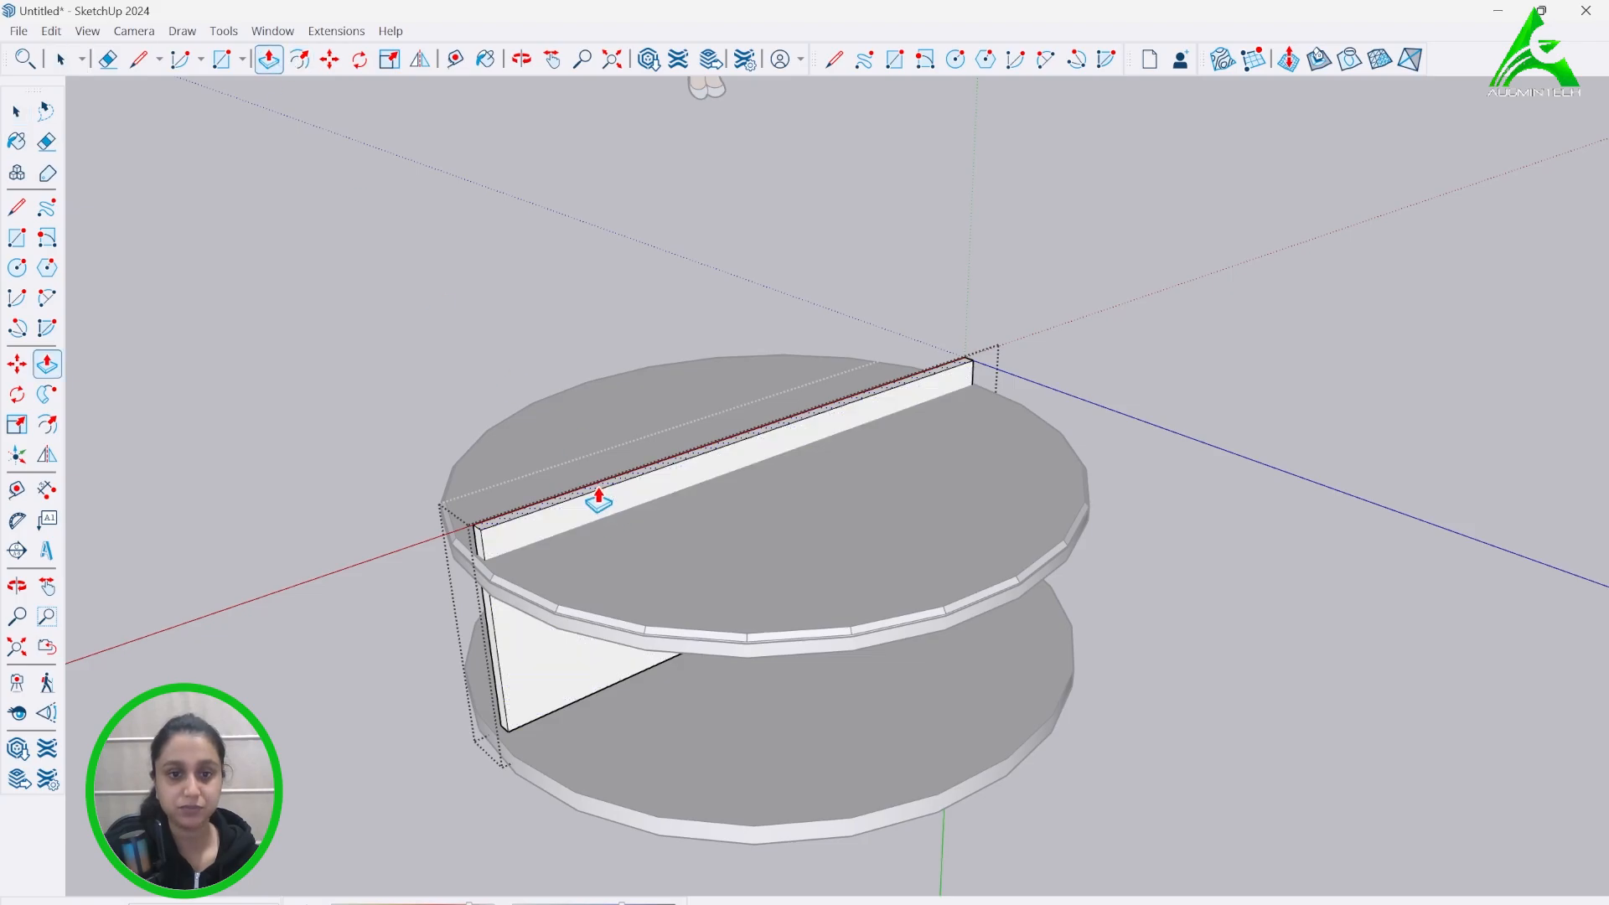
drag(595, 493, 595, 547)
middle_drag(732, 476, 700, 334)
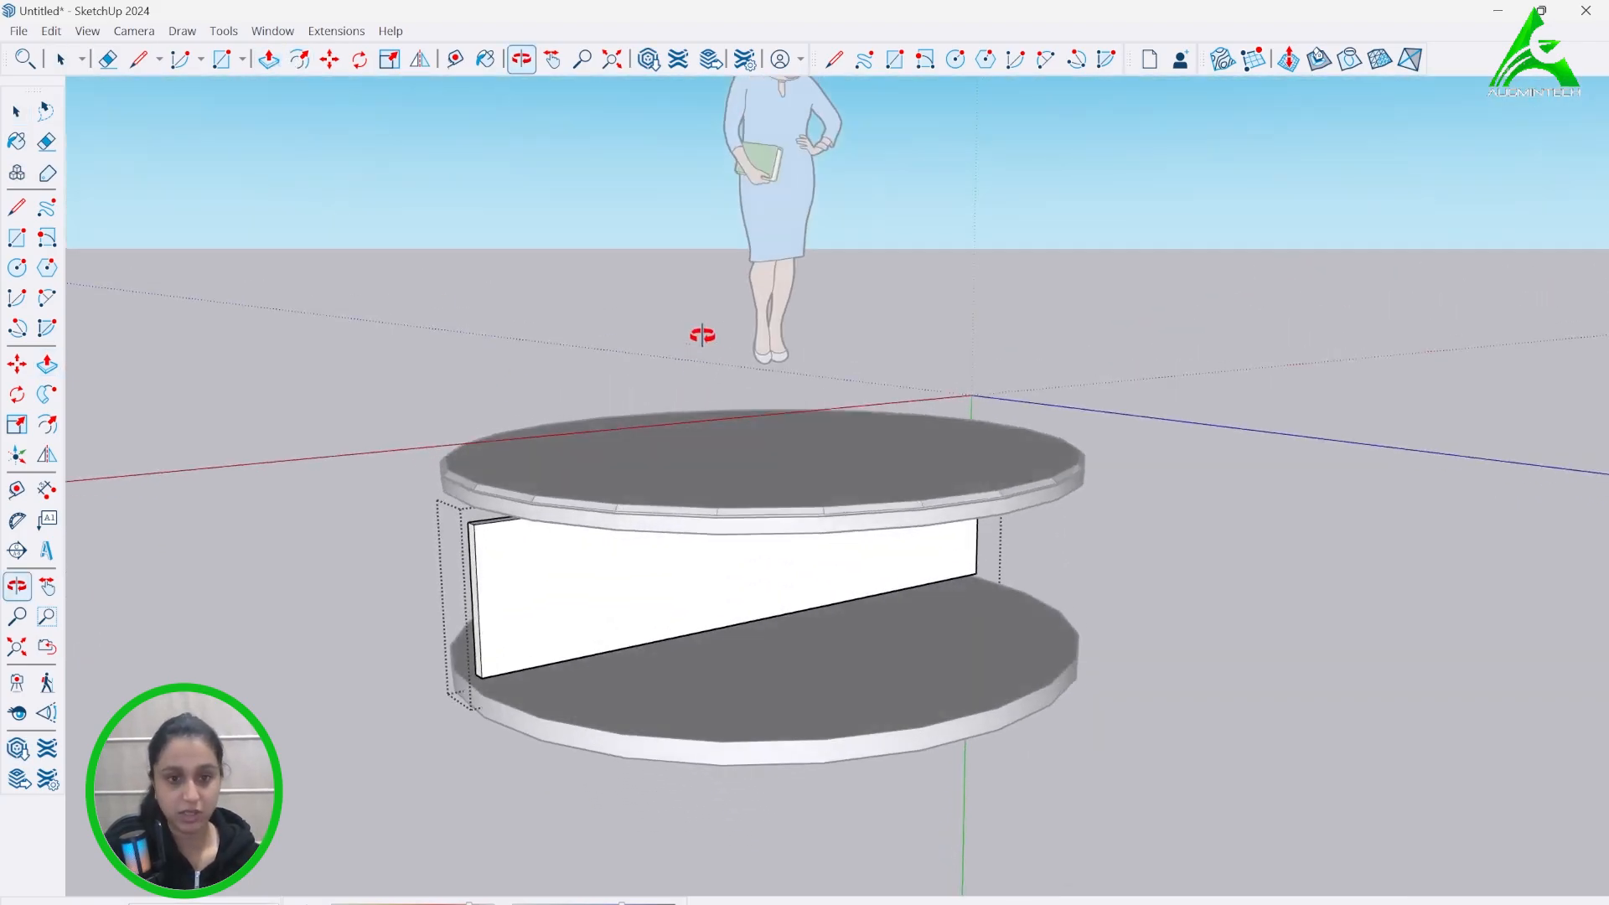
- Select both pieces of the upper disc and hide them to expose the slab and lower disc
key(o)
drag(587, 444, 1262, 683)
middle_drag(1262, 683, 1243, 714)
right_click(875, 526)
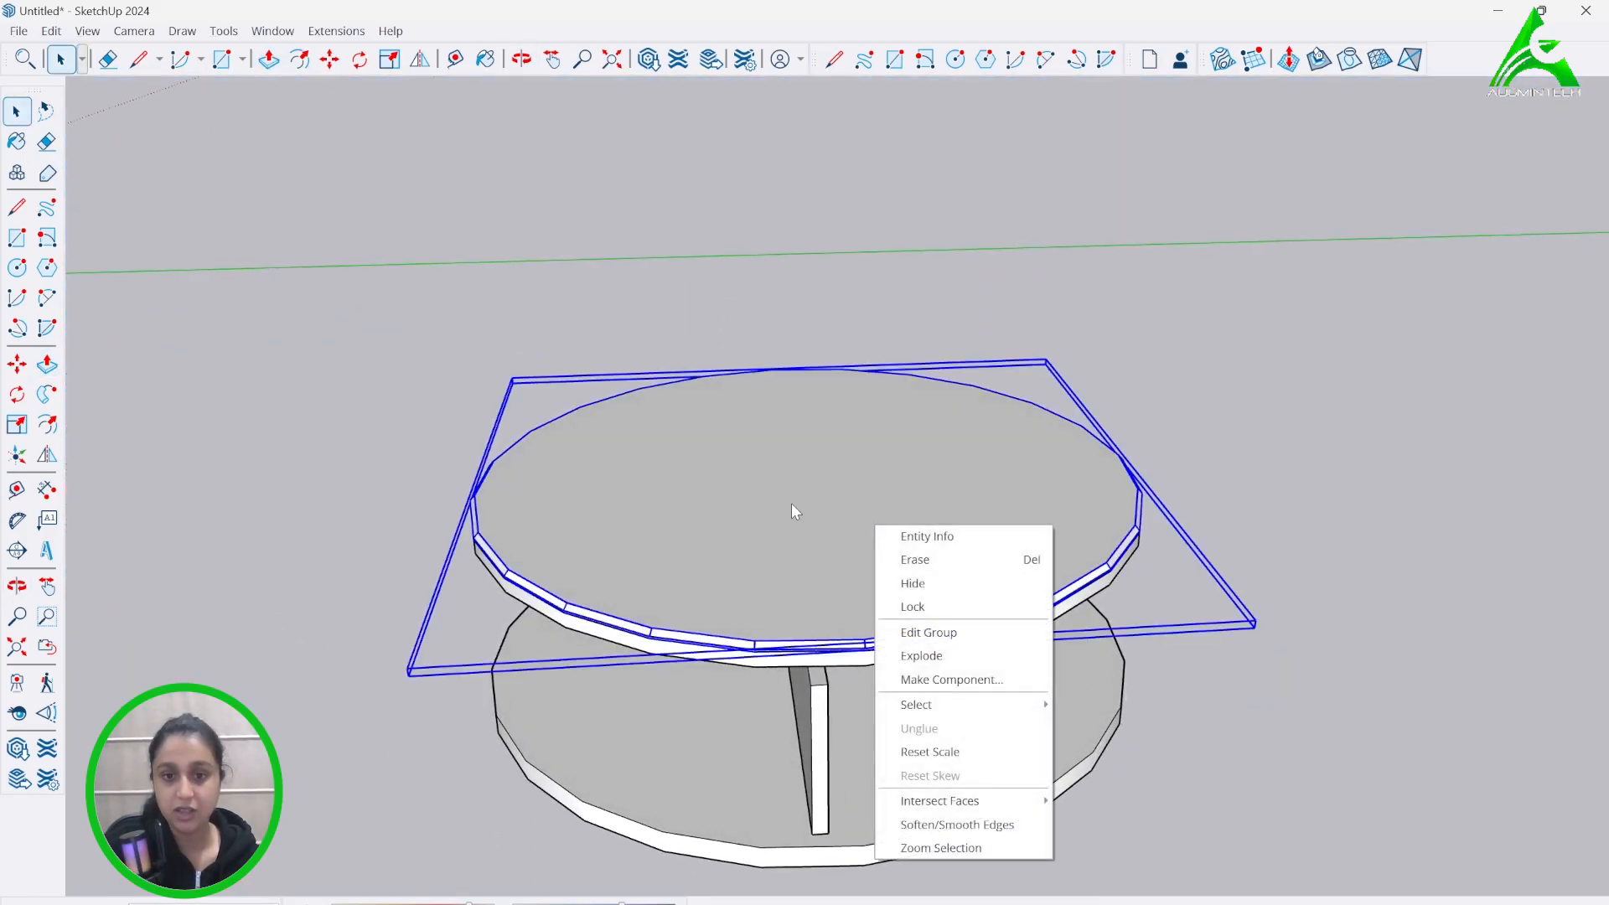
click(546, 616)
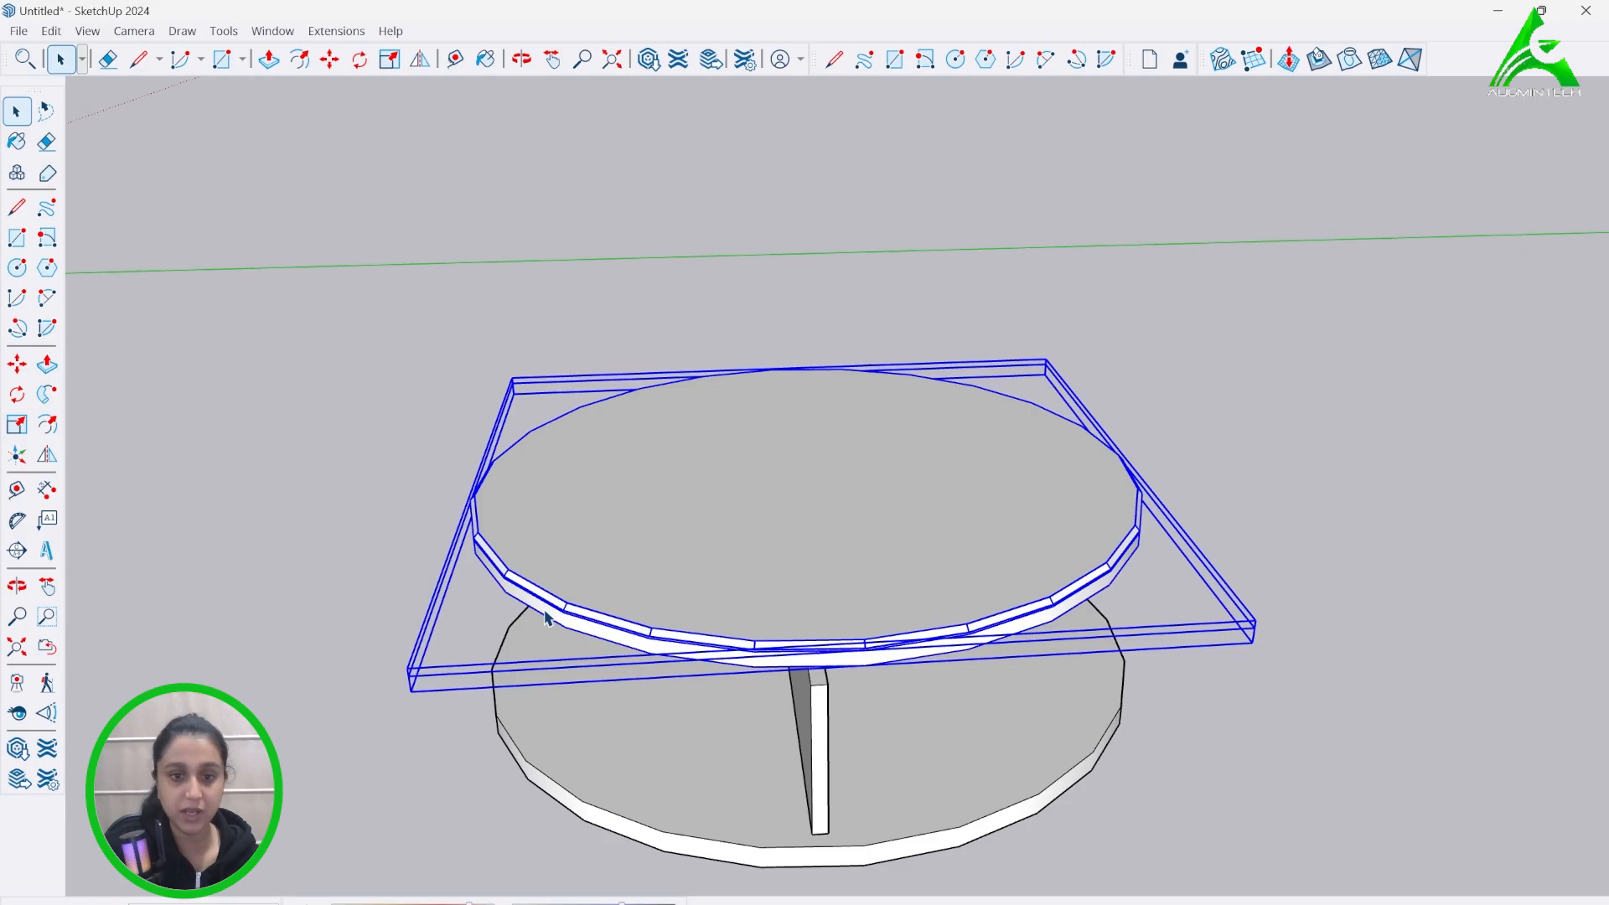
right_click(756, 479)
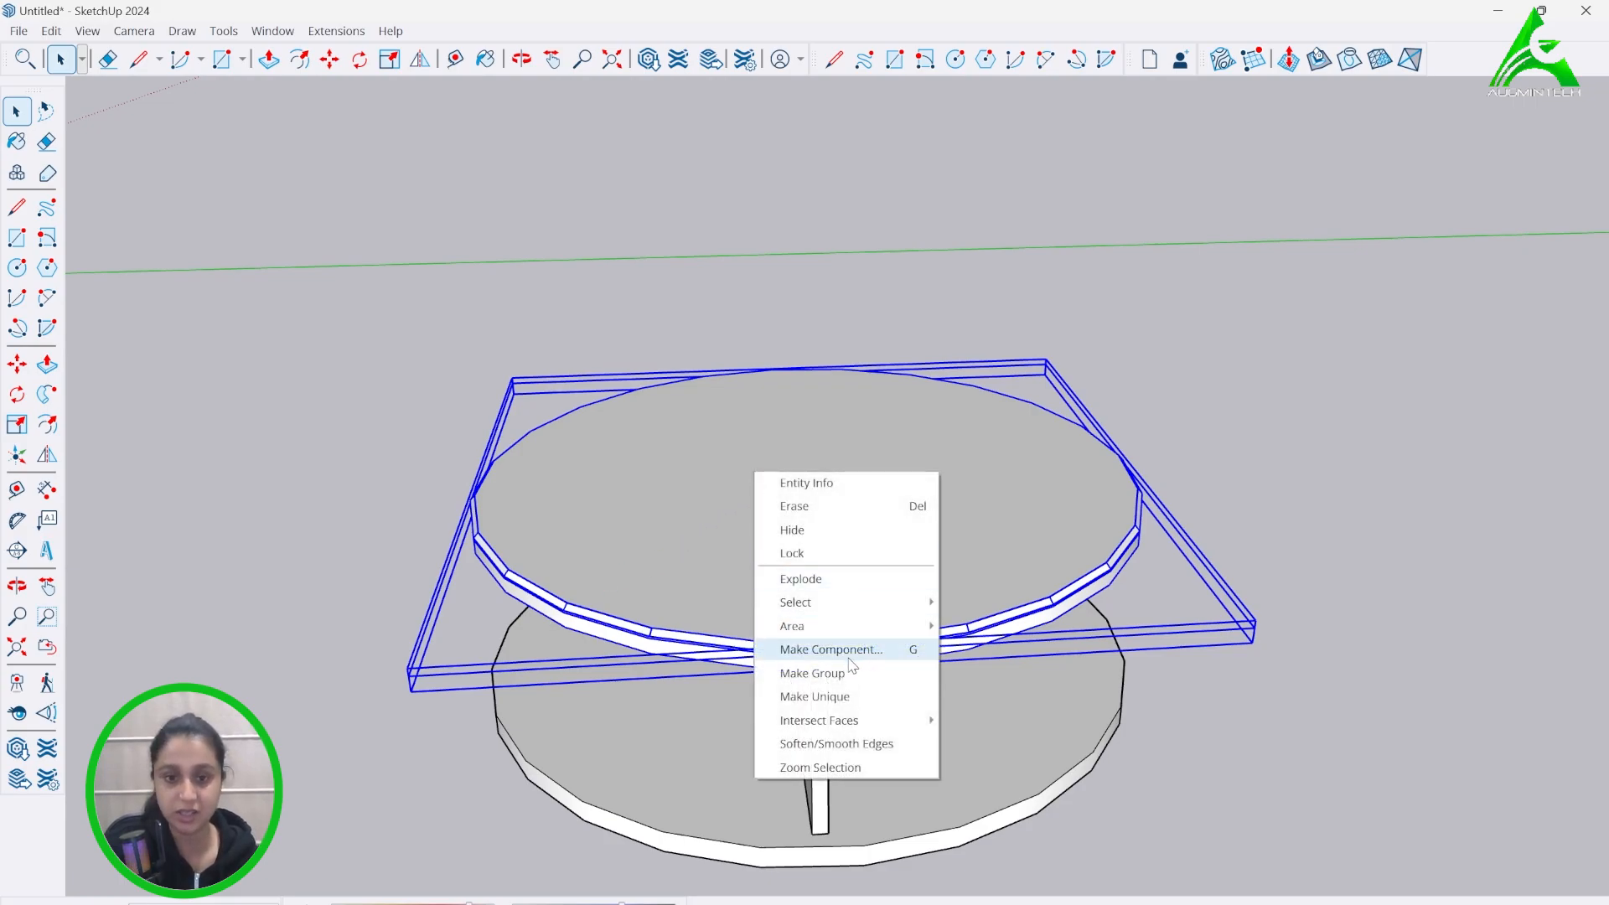
click(791, 530)
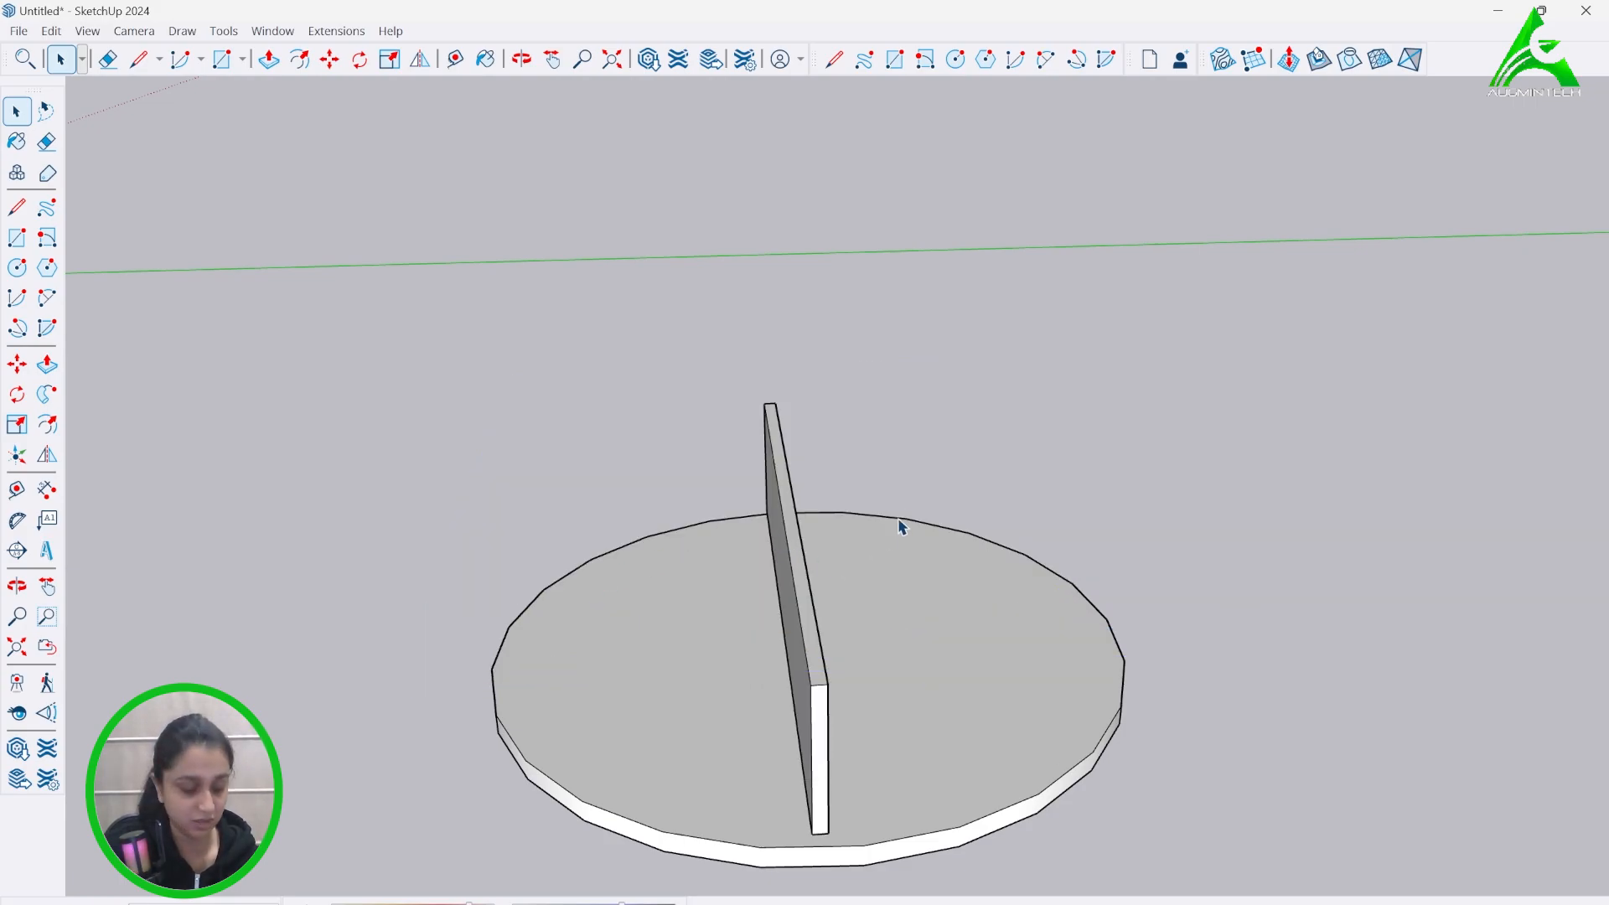
- Open the lower disc for editing and place a Tape Measure guide through its centre, offset from a side edge of the rim
middle_drag(901, 527, 761, 538)
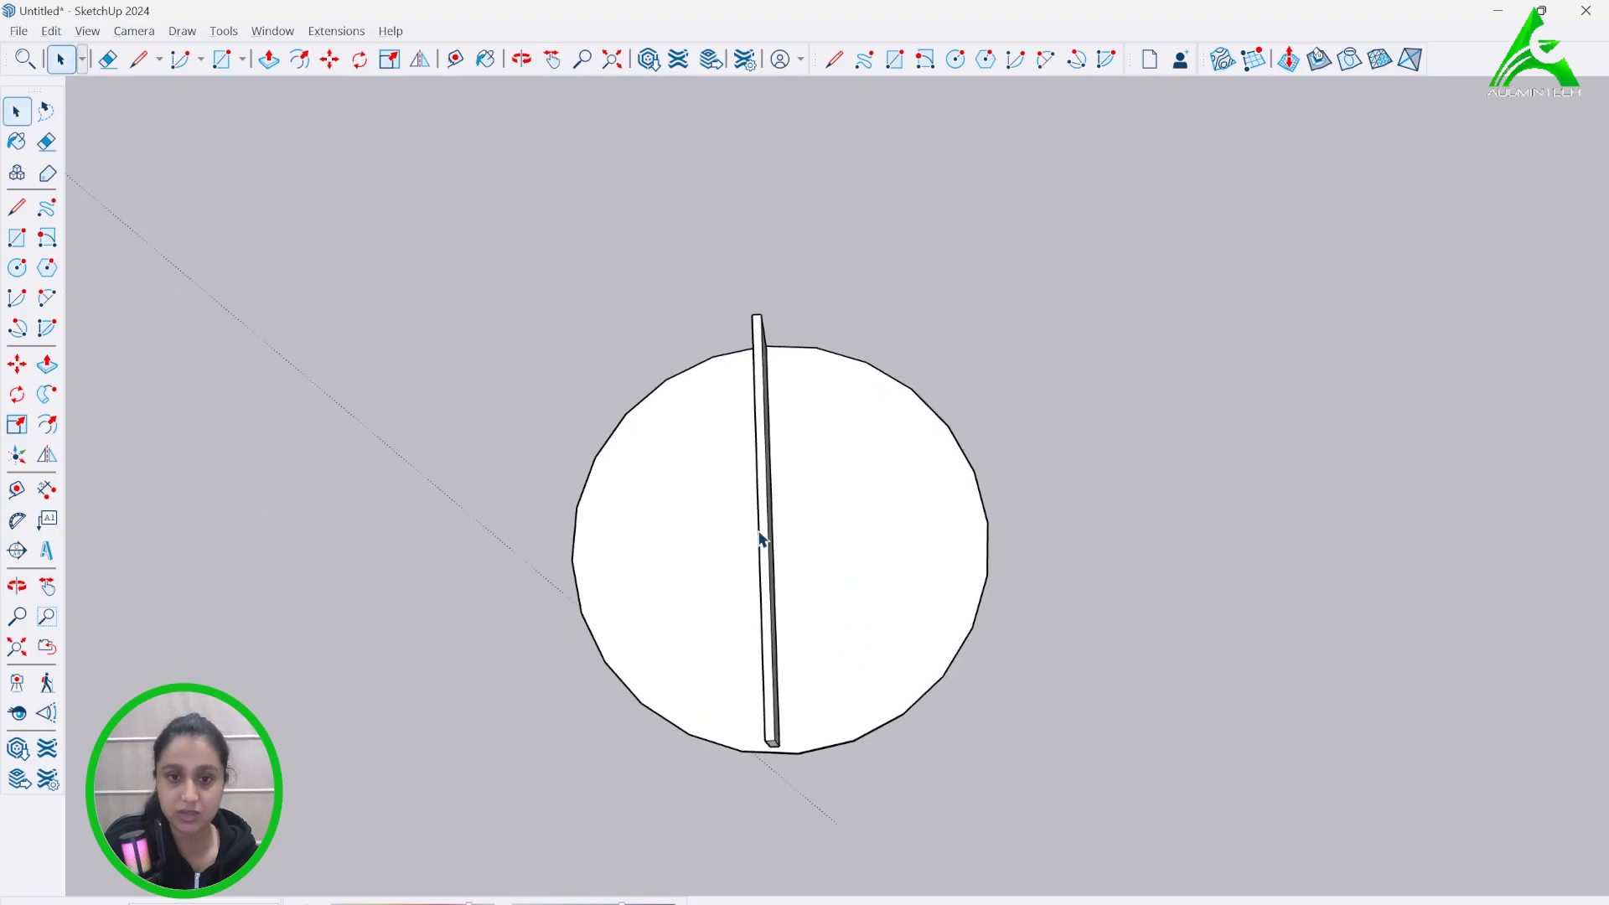
scroll(761, 538, up, 2)
double_click(908, 504)
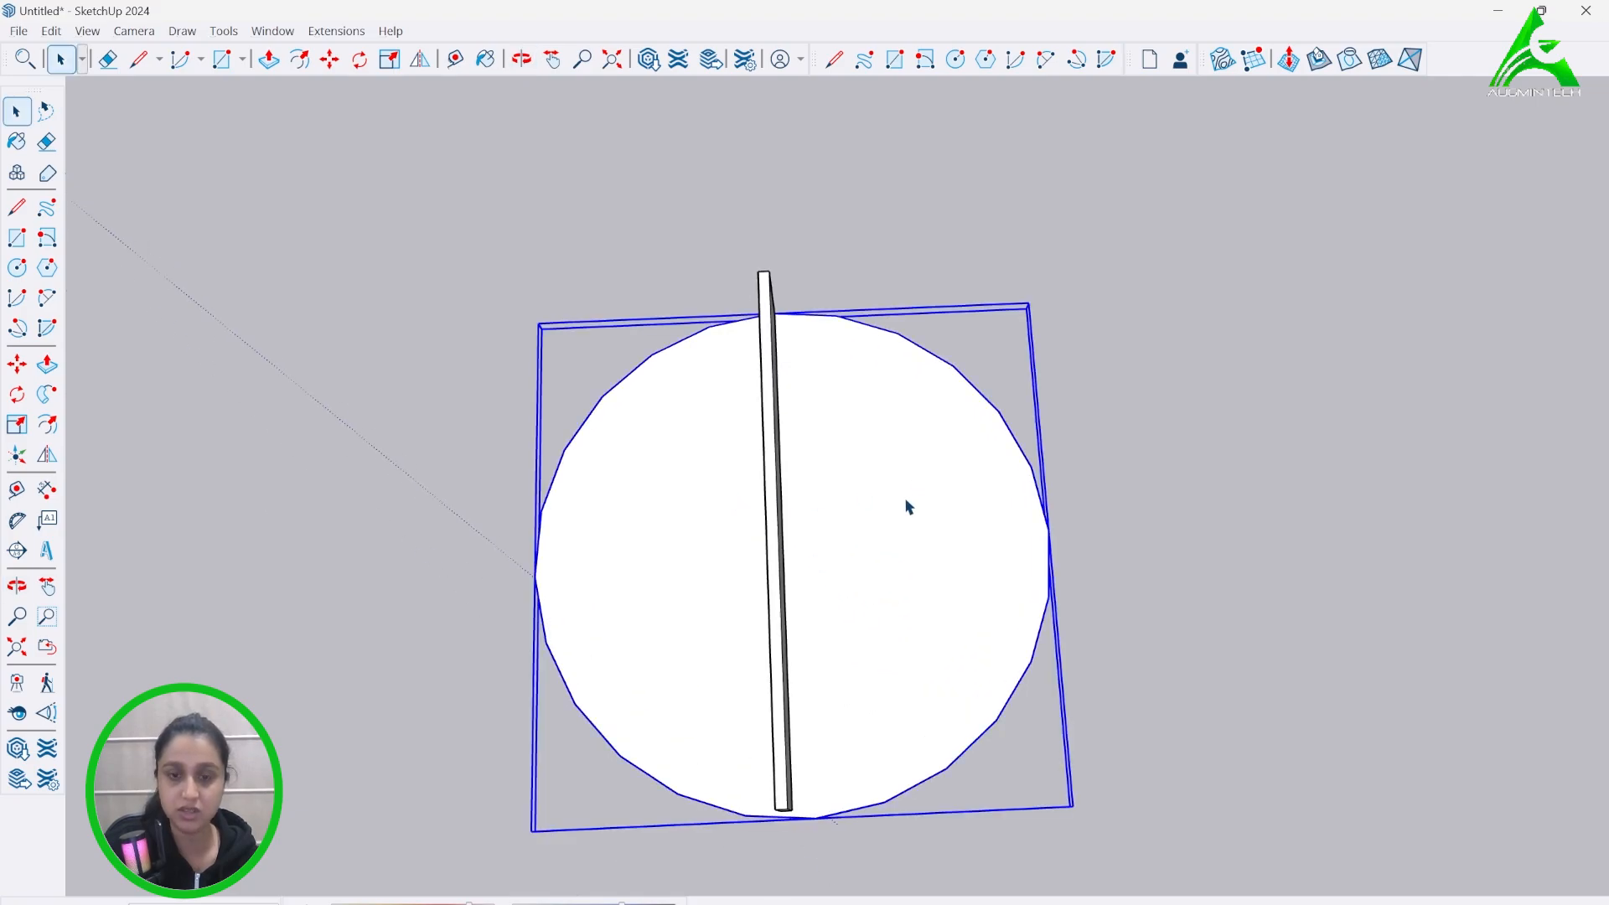
click(455, 61)
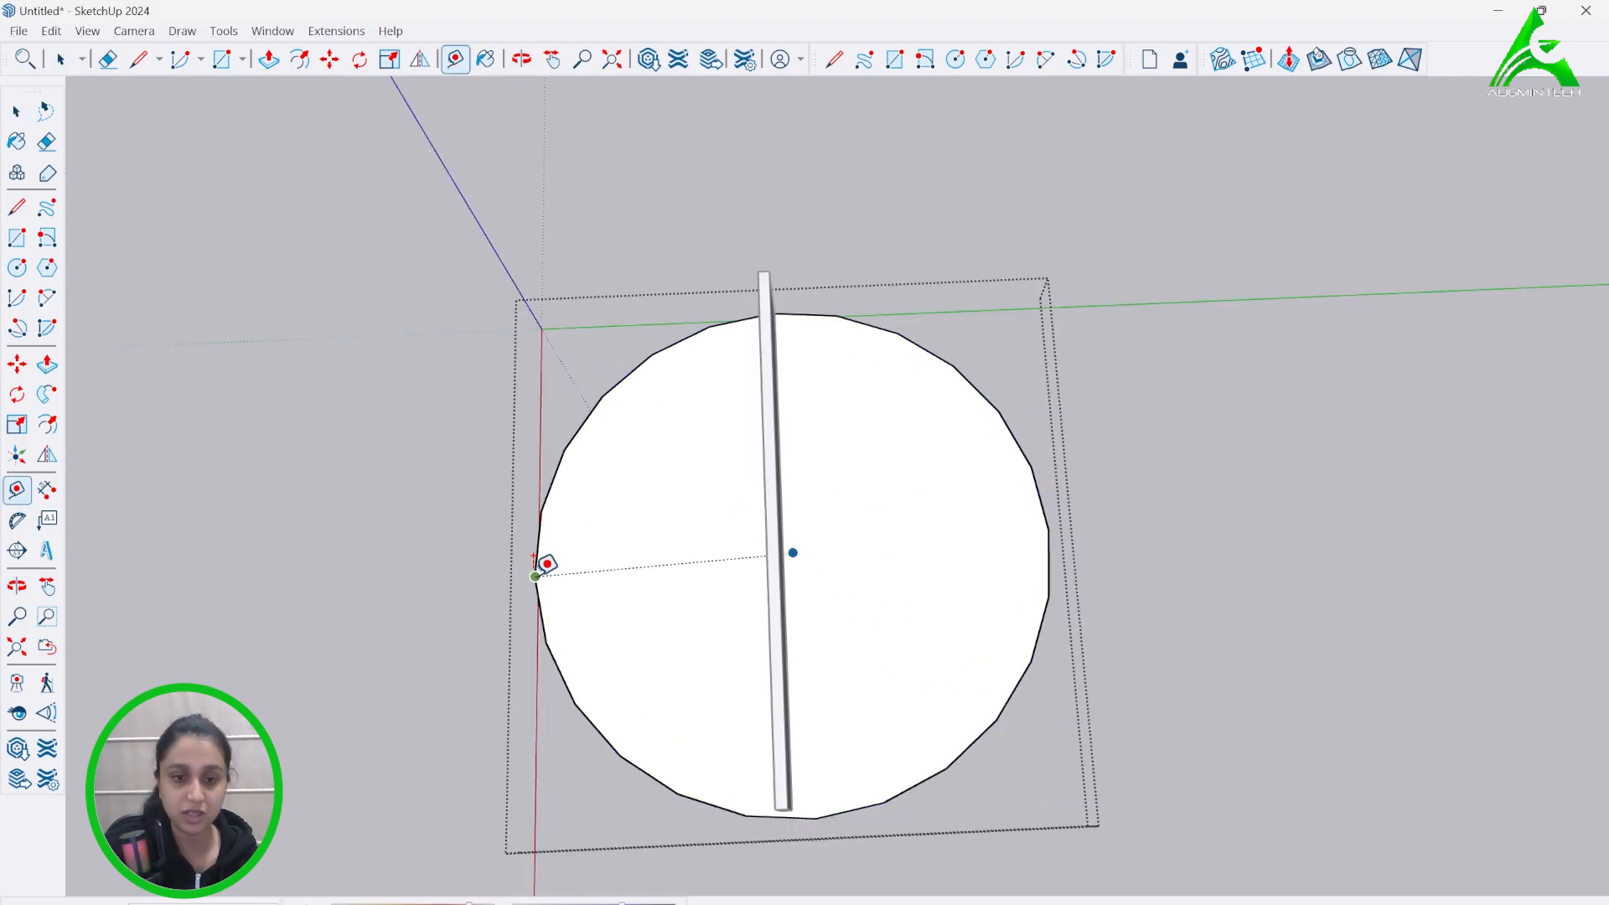
click(538, 543)
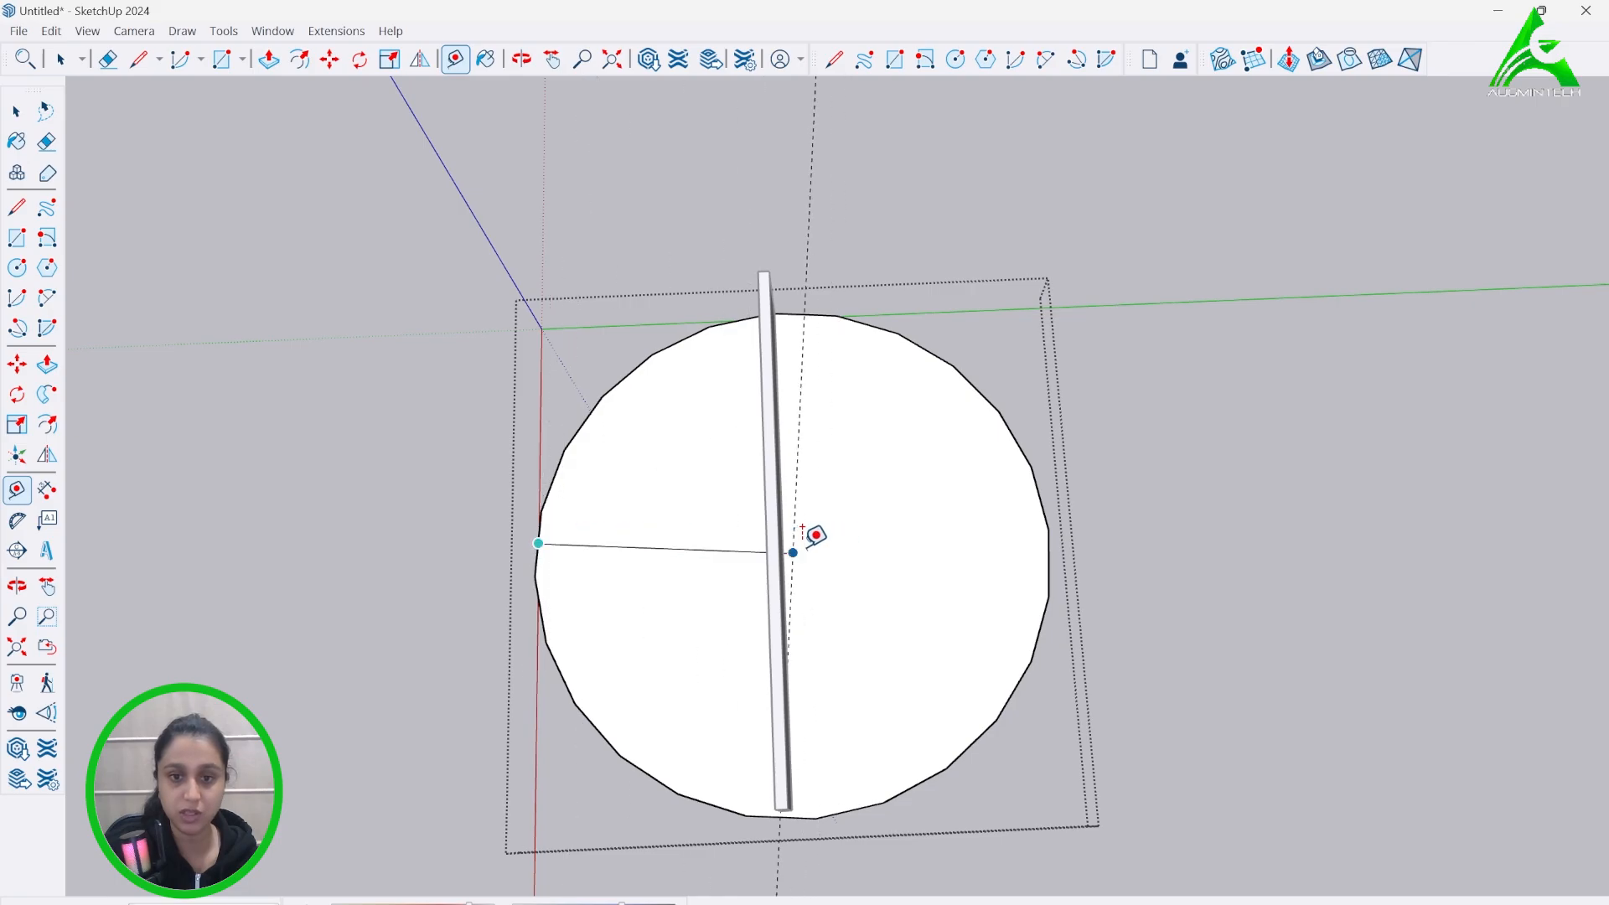
click(793, 549)
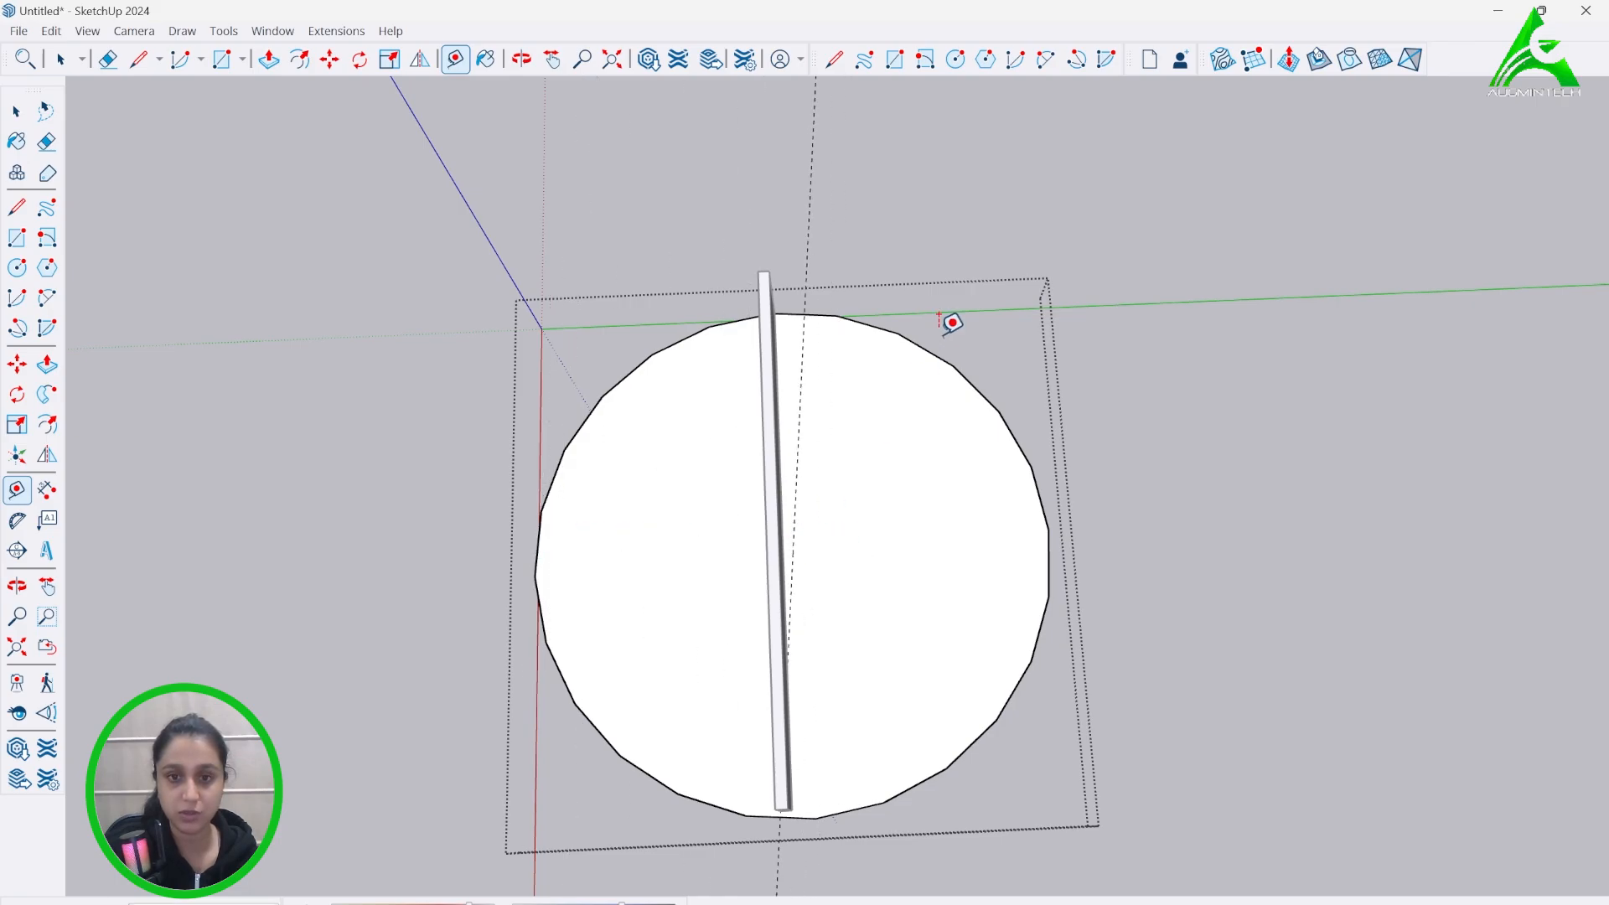
click(926, 348)
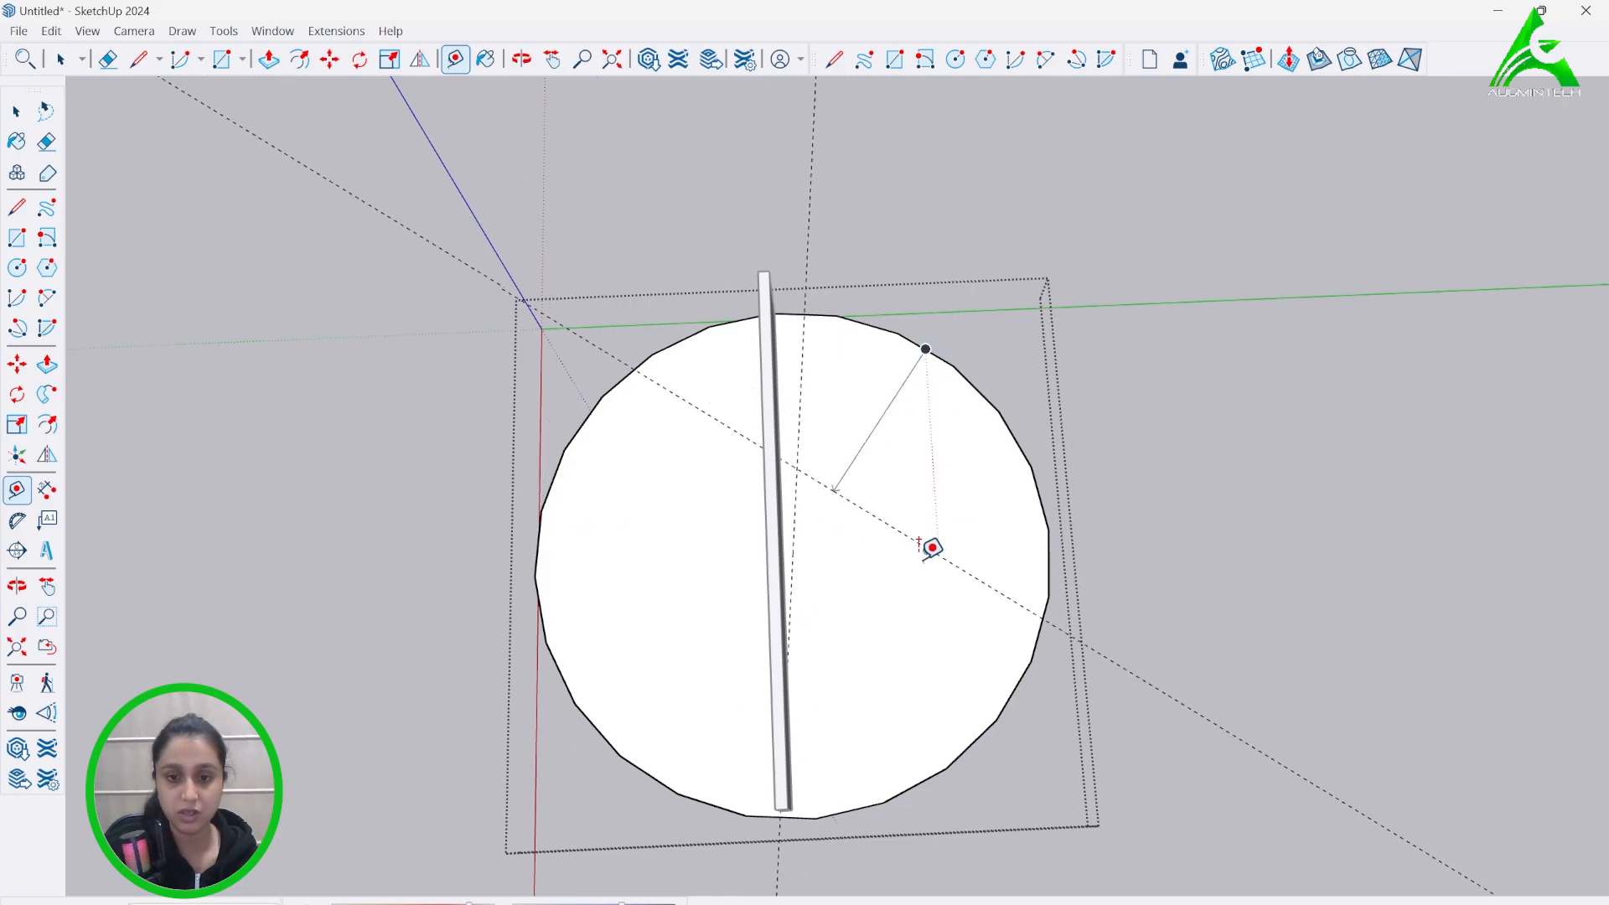
click(794, 563)
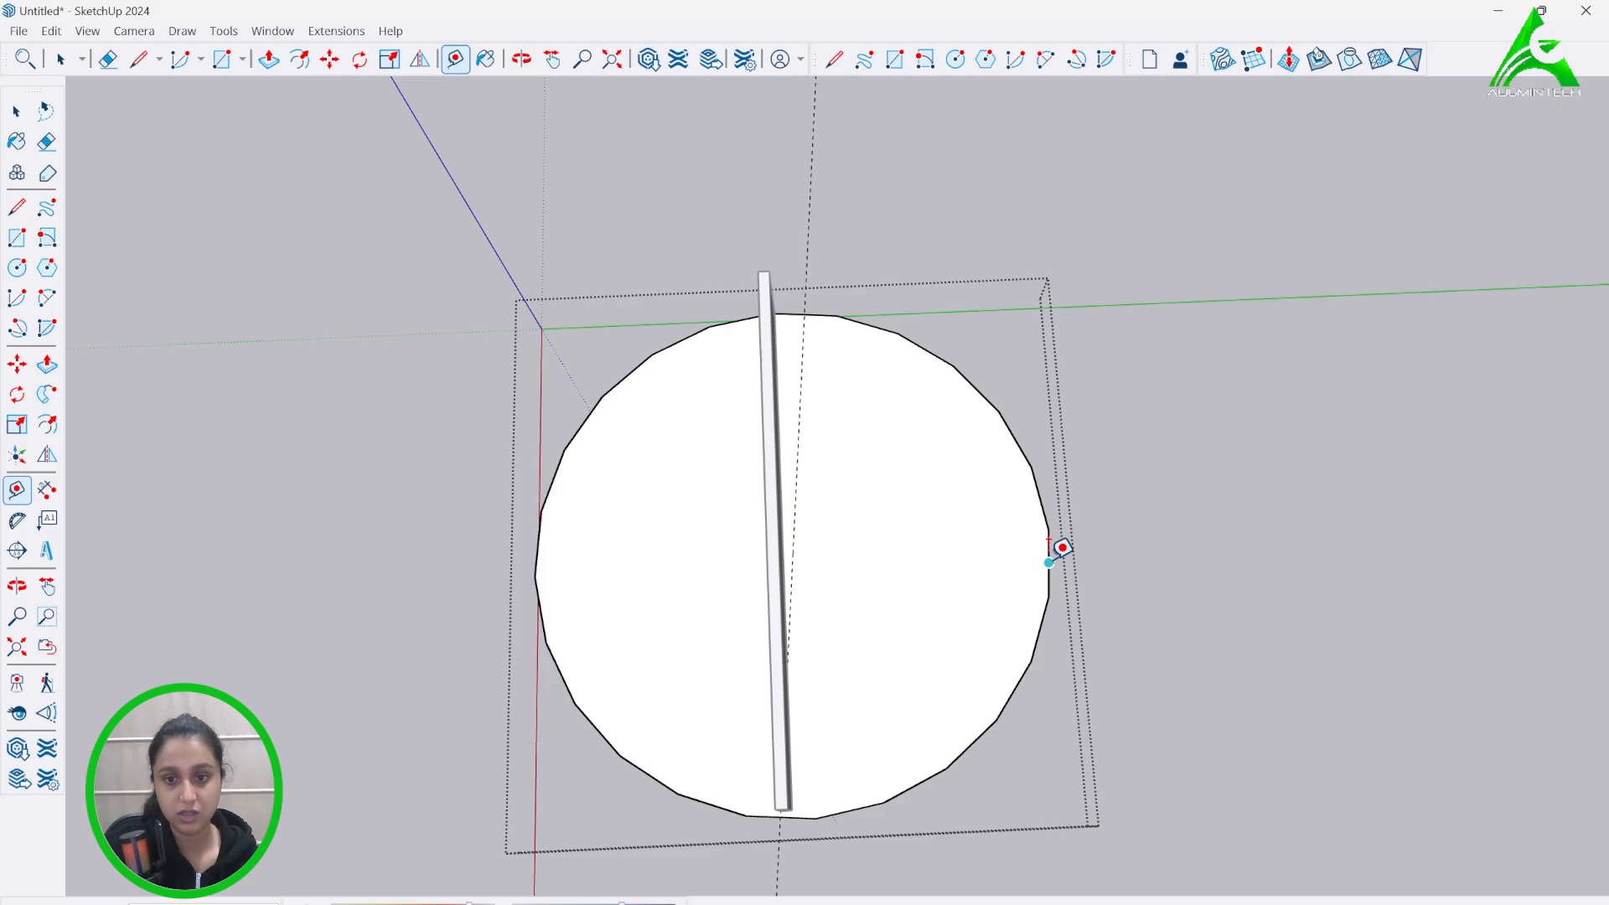
click(1049, 562)
click(788, 546)
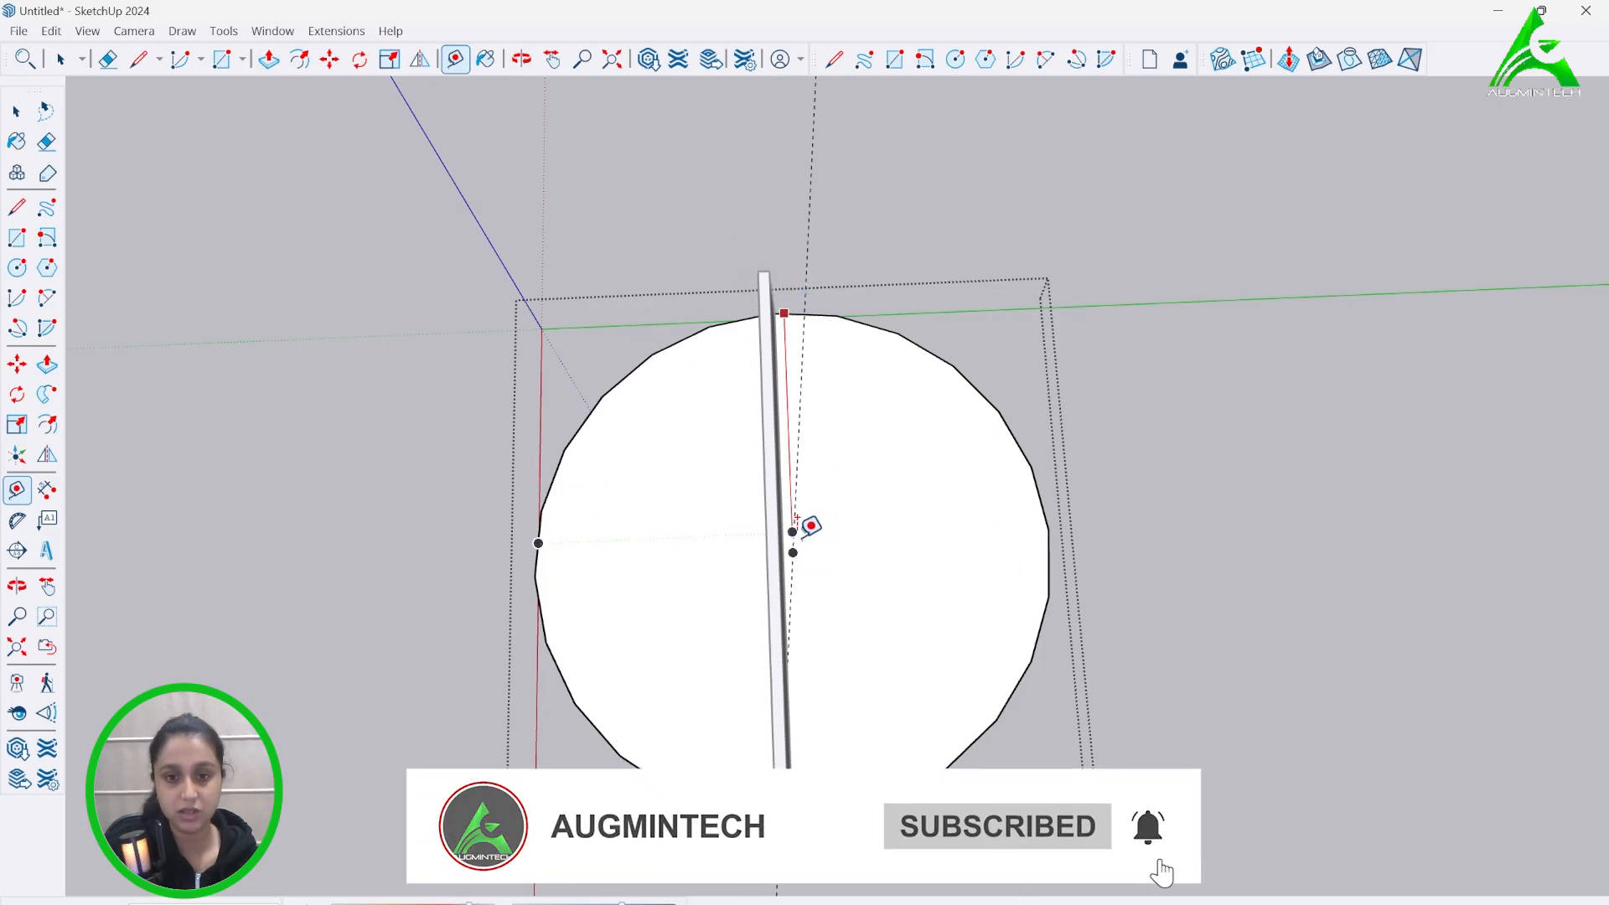
- Place a second guide through the lower disc's centre, perpendicular to the first guide
click(816, 314)
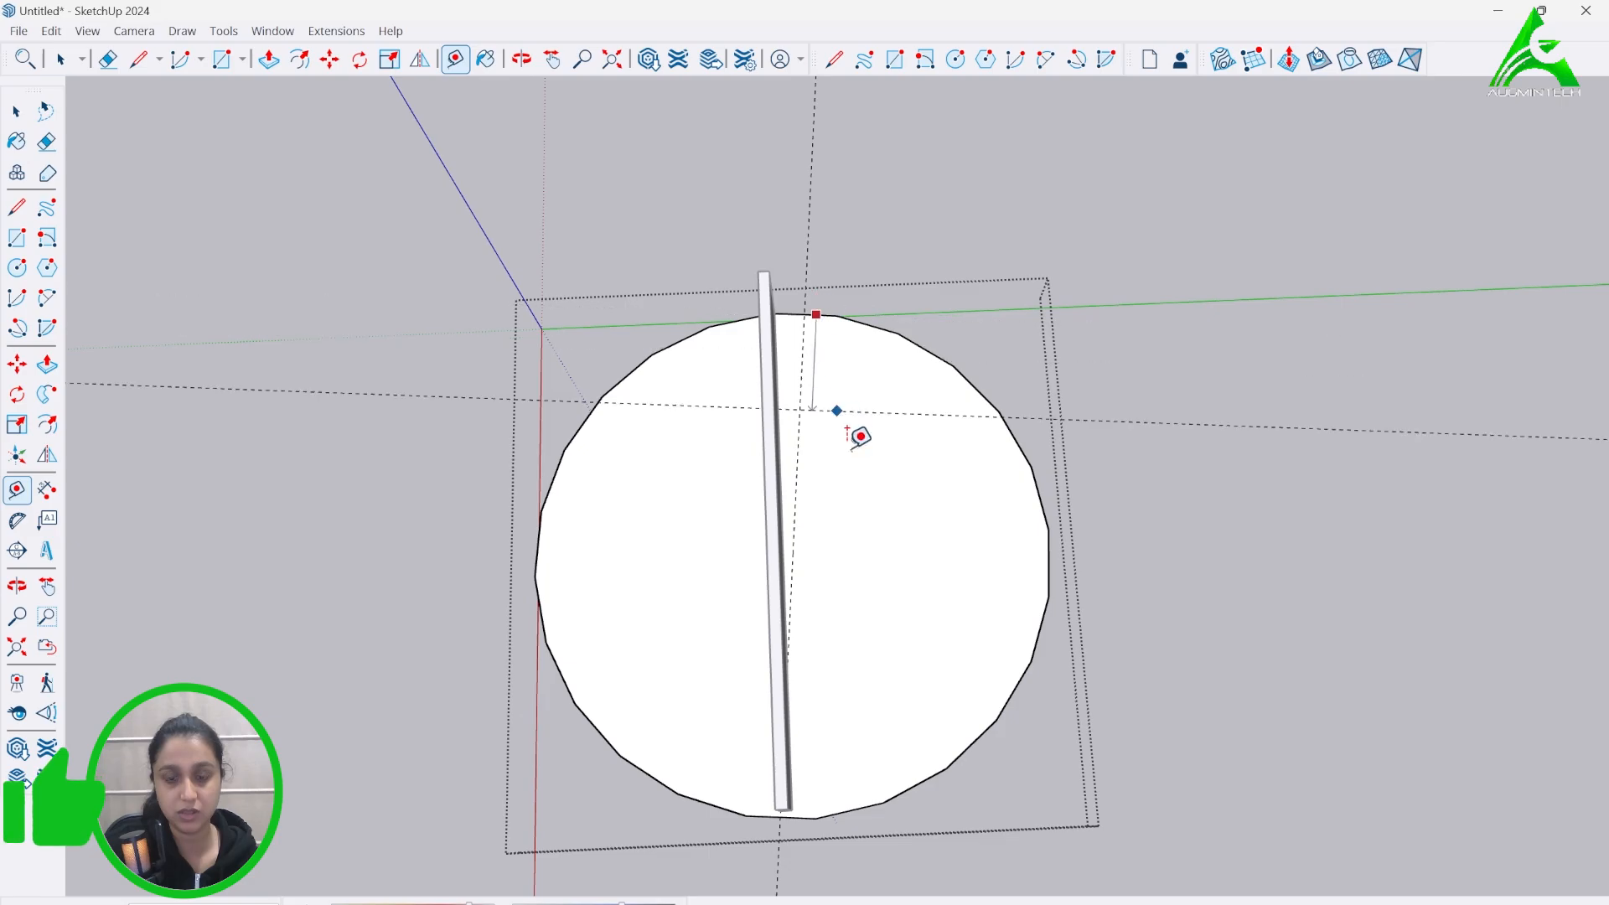
click(792, 549)
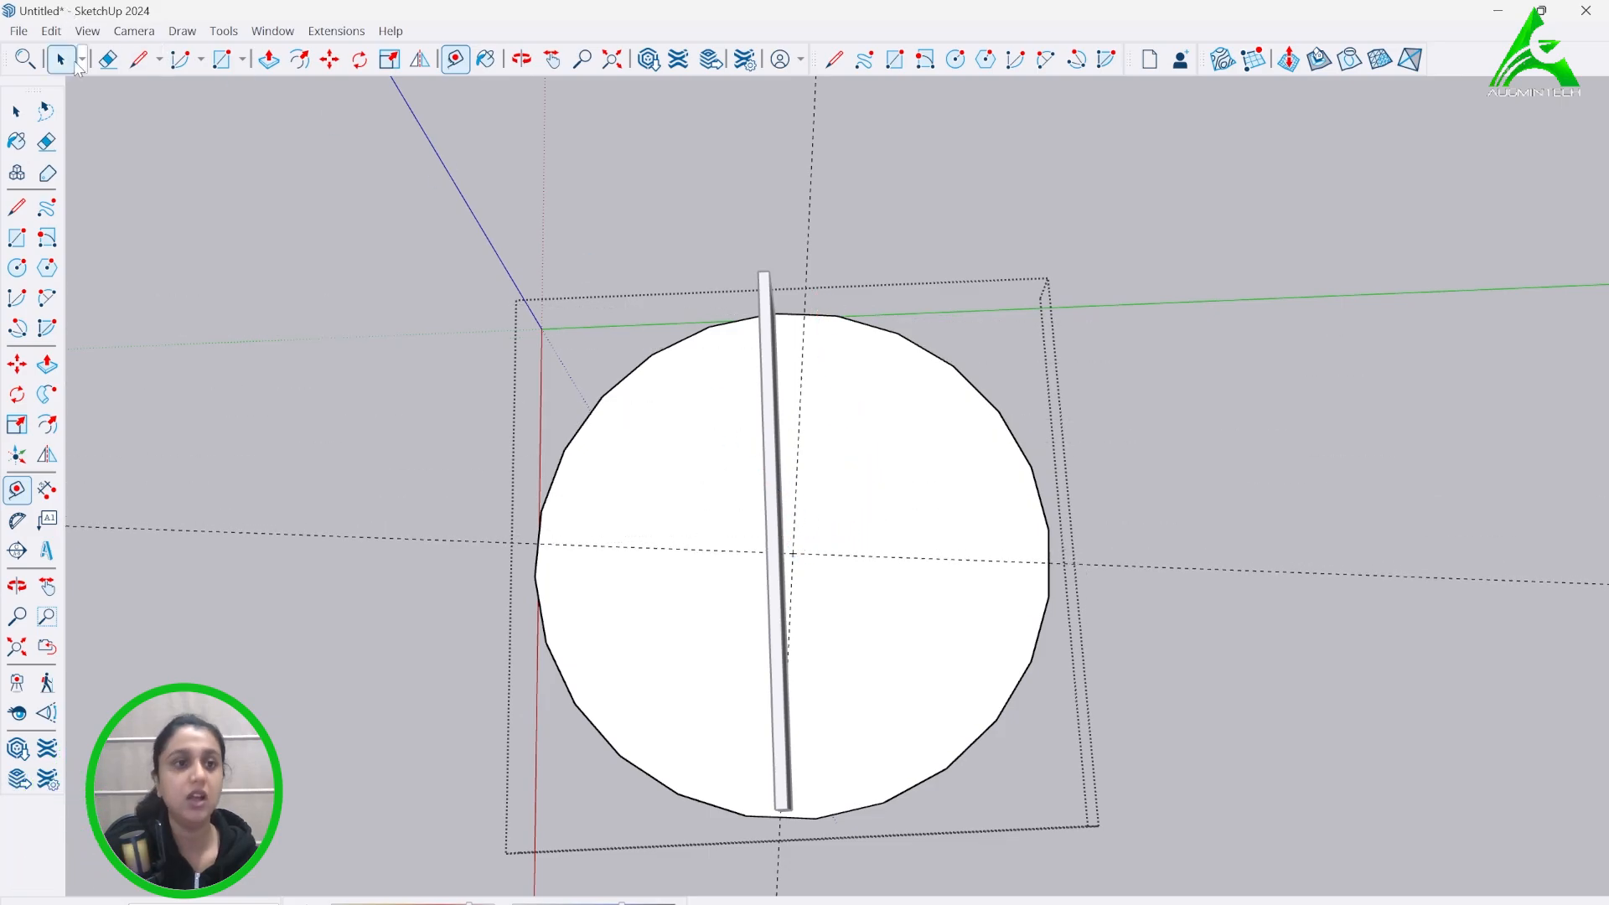
- Move the upright slab by its lower corner to the point where a centre guide crosses the lower disc's rim
click(768, 360)
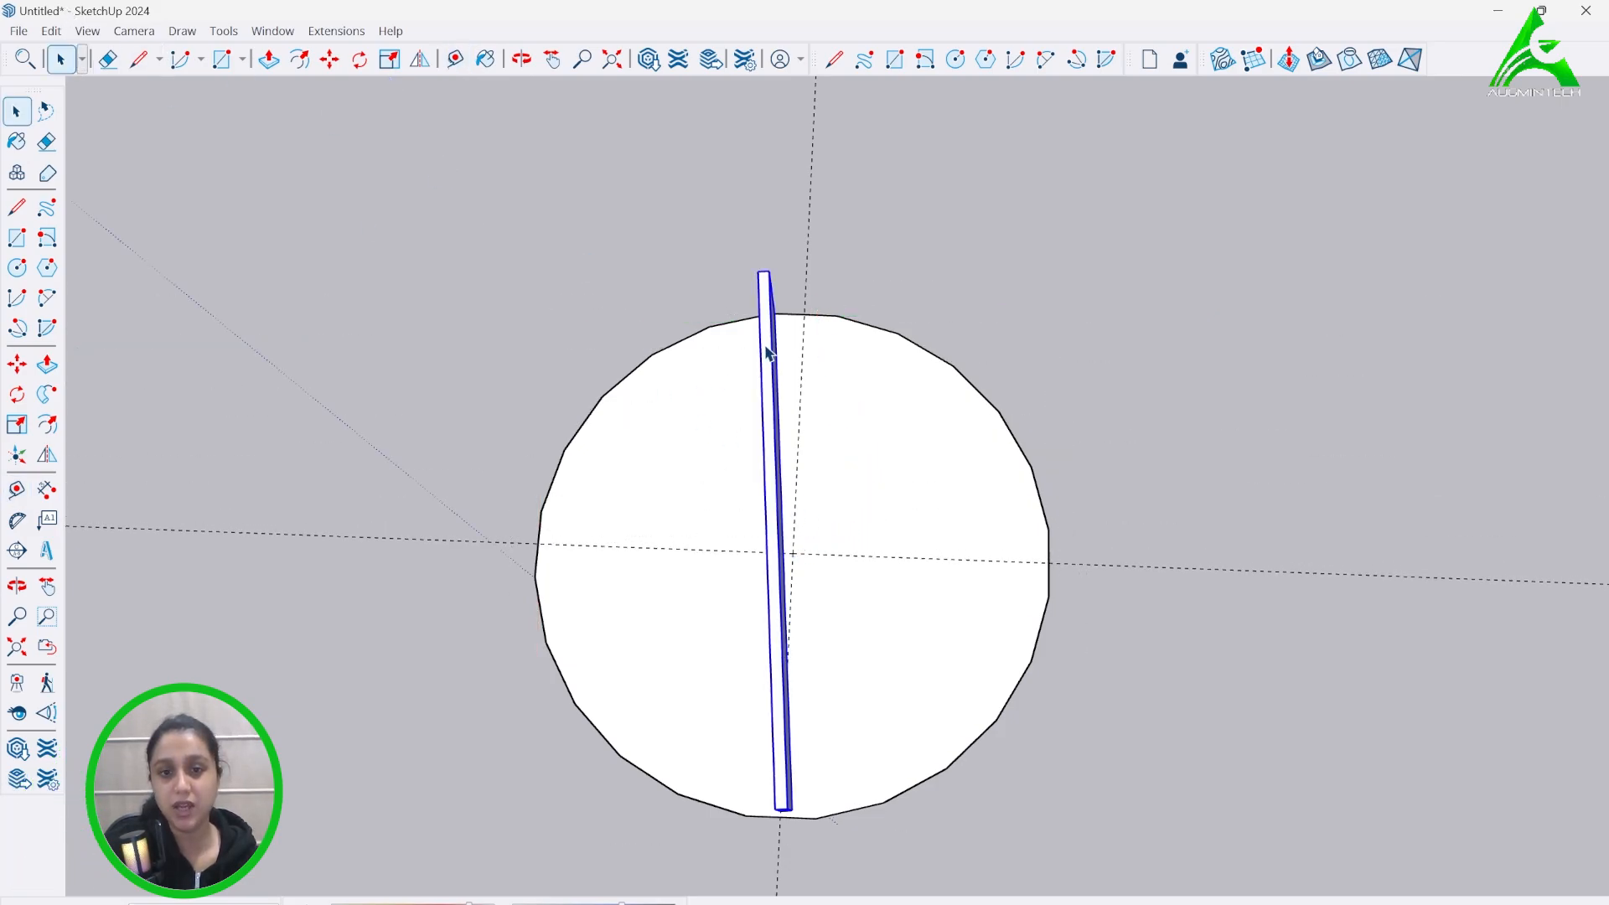
click(357, 61)
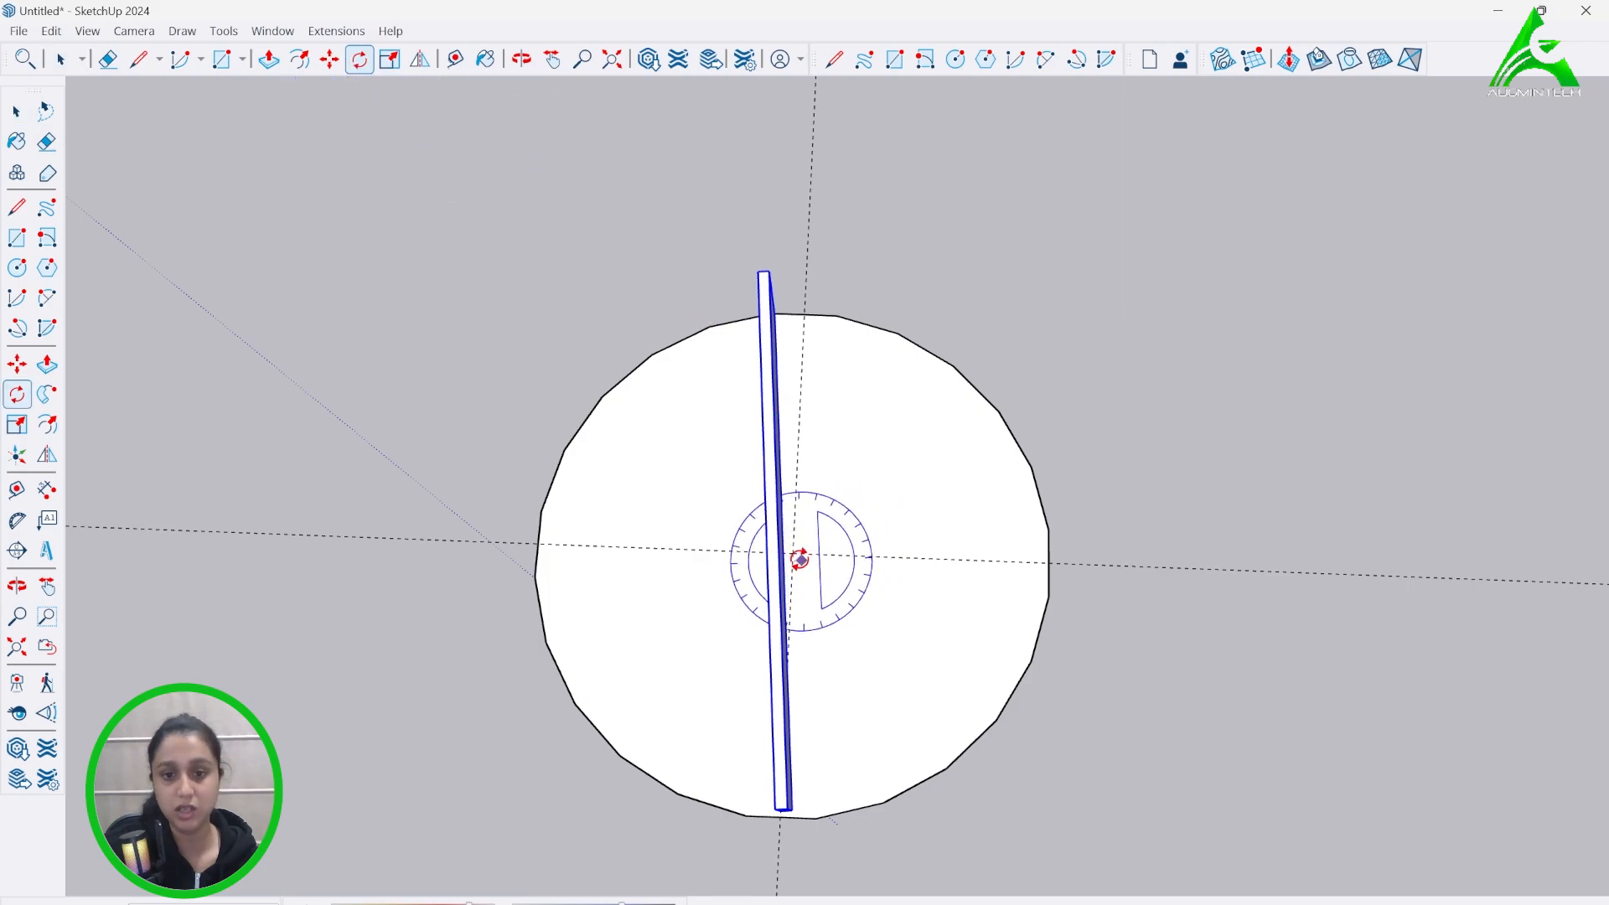
click(327, 61)
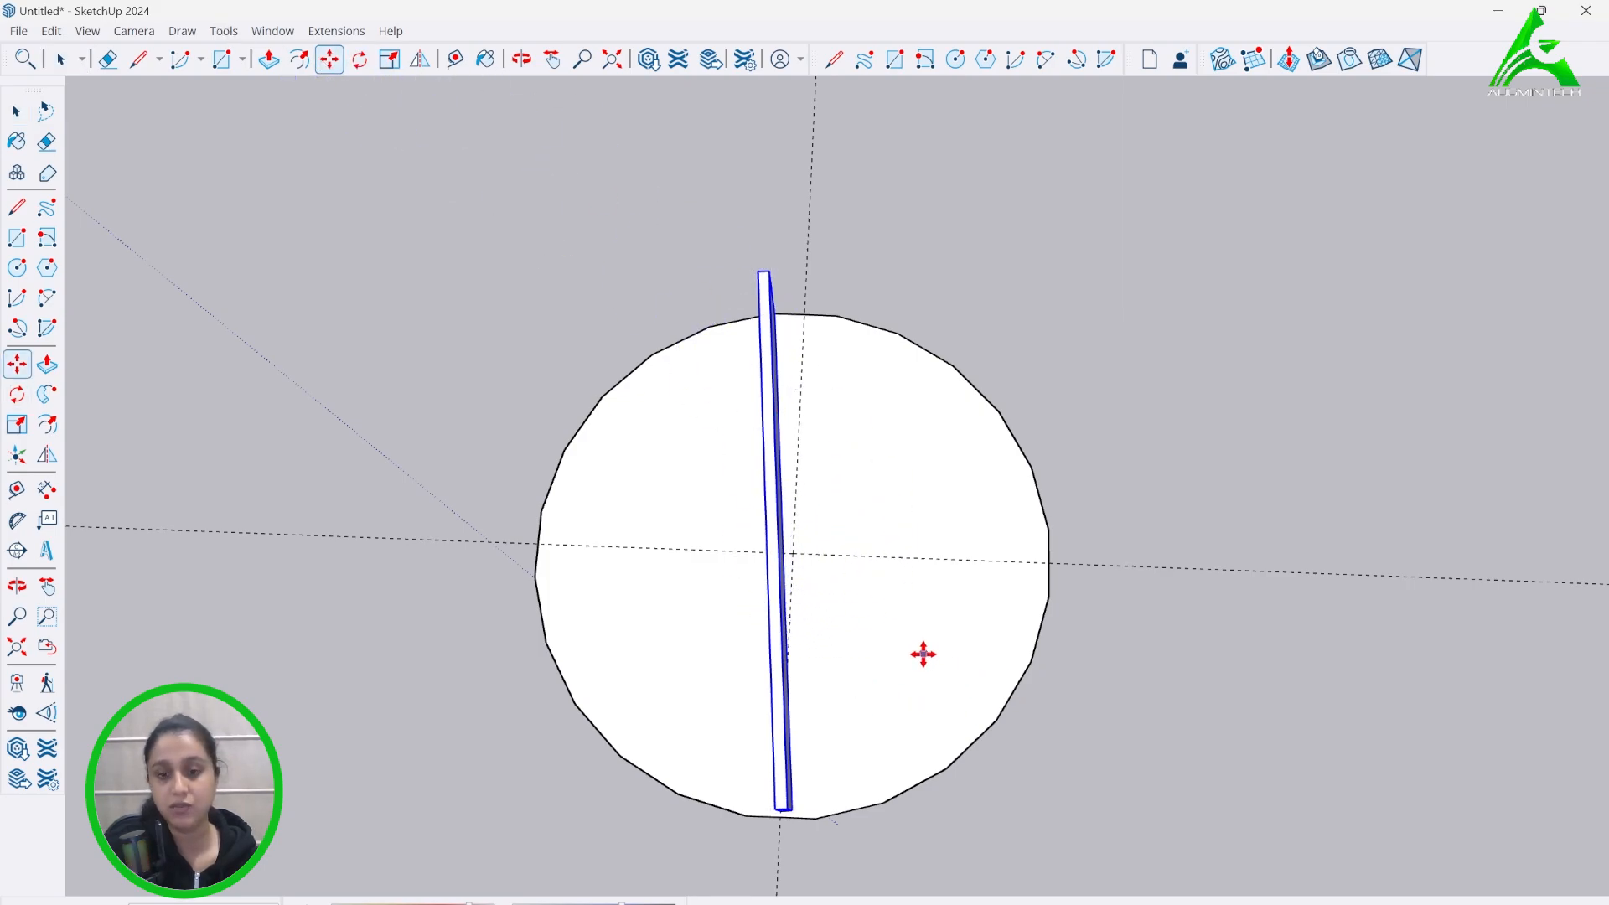
middle_drag(917, 645, 808, 635)
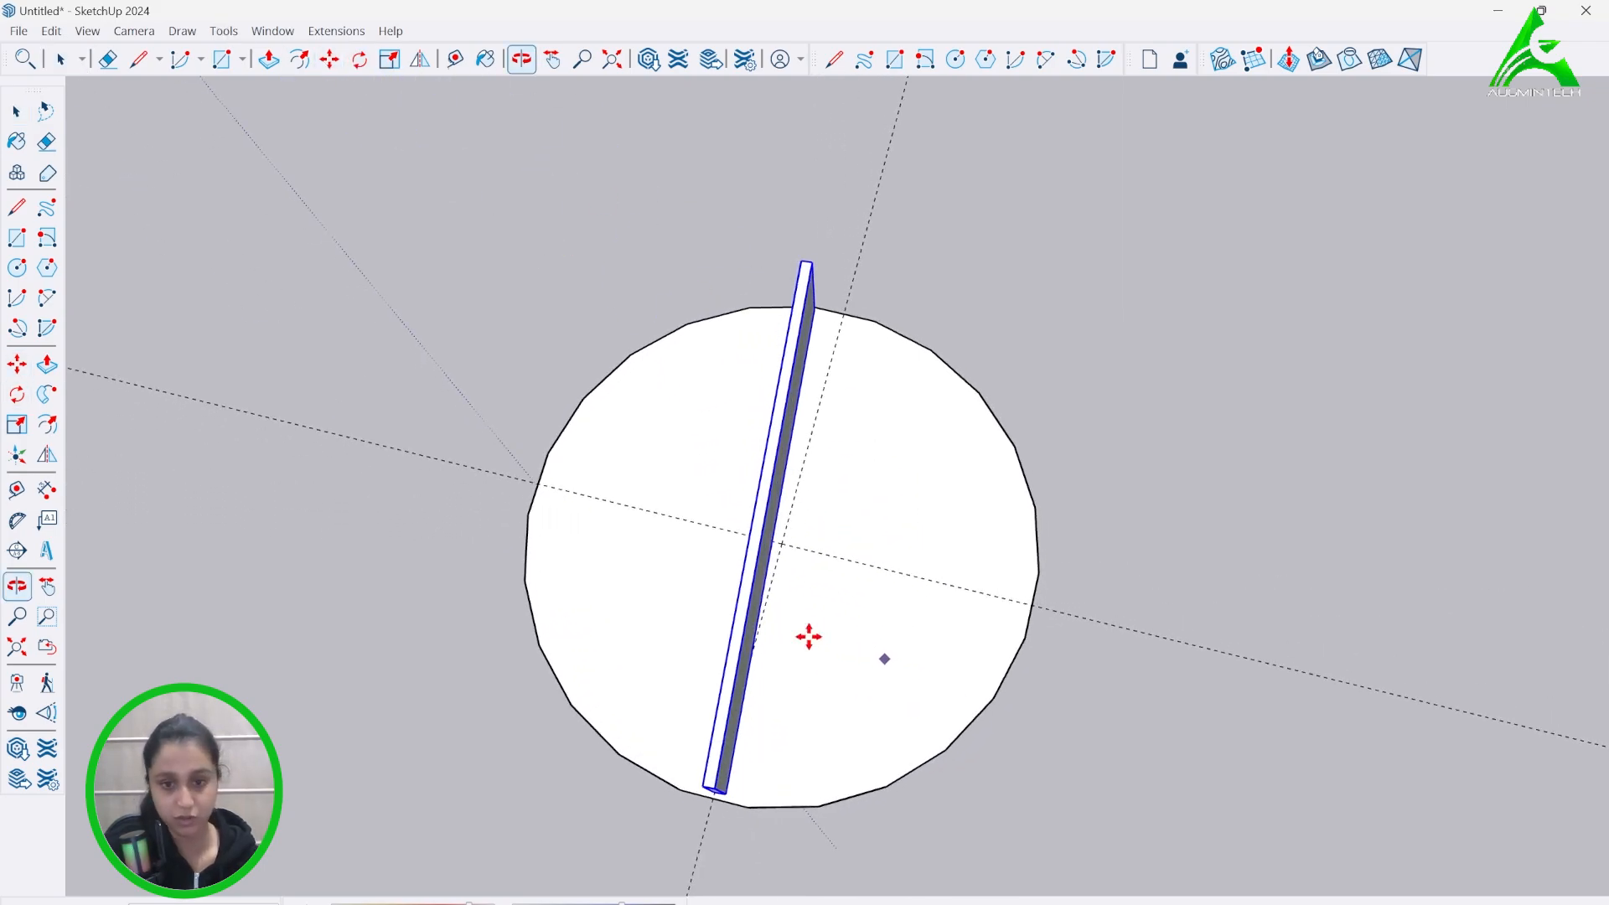
click(727, 799)
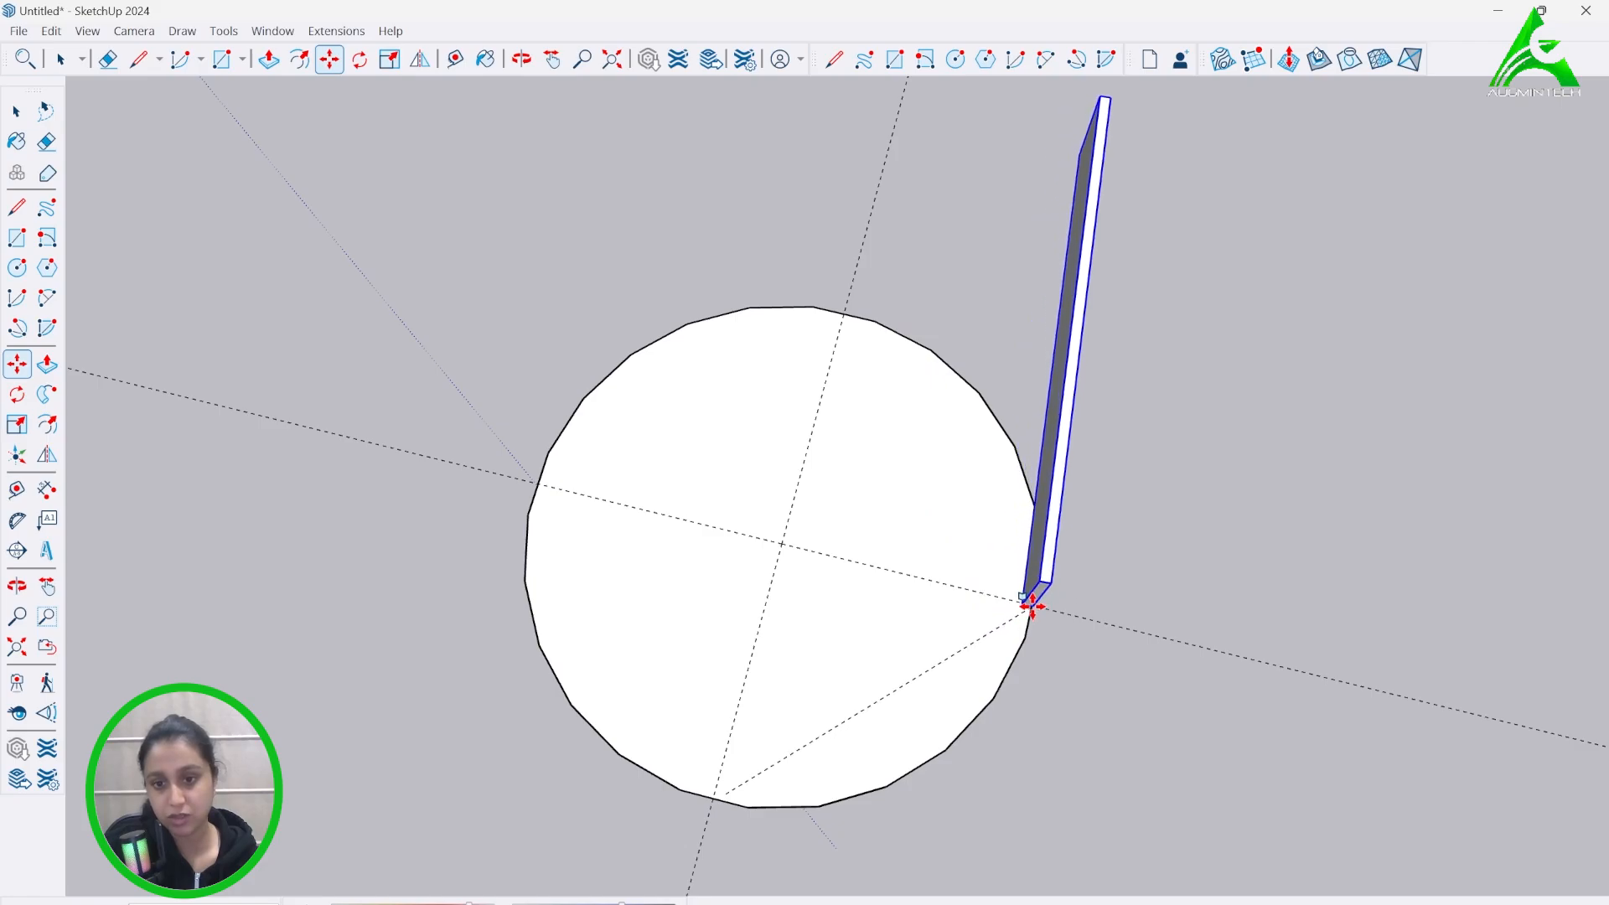
click(1030, 601)
middle_drag(792, 563, 942, 556)
- Rotate the slab horizontally about its lower corner on the rim until its long bottom edge lies along the centre guide
click(359, 59)
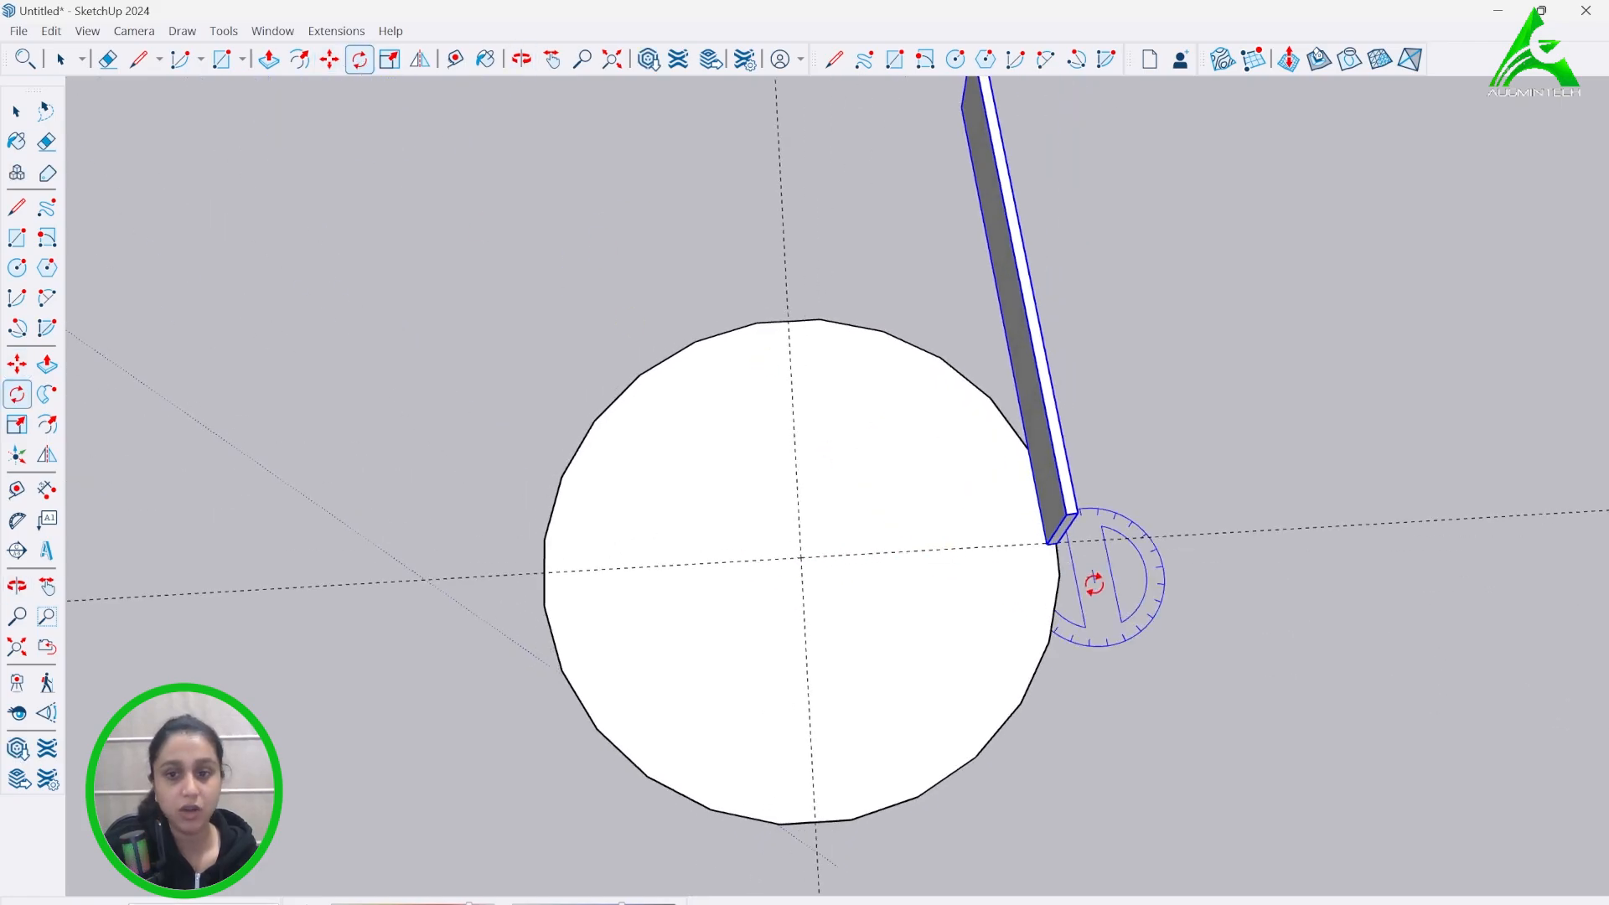
scroll(1092, 582, up, 3)
click(1061, 509)
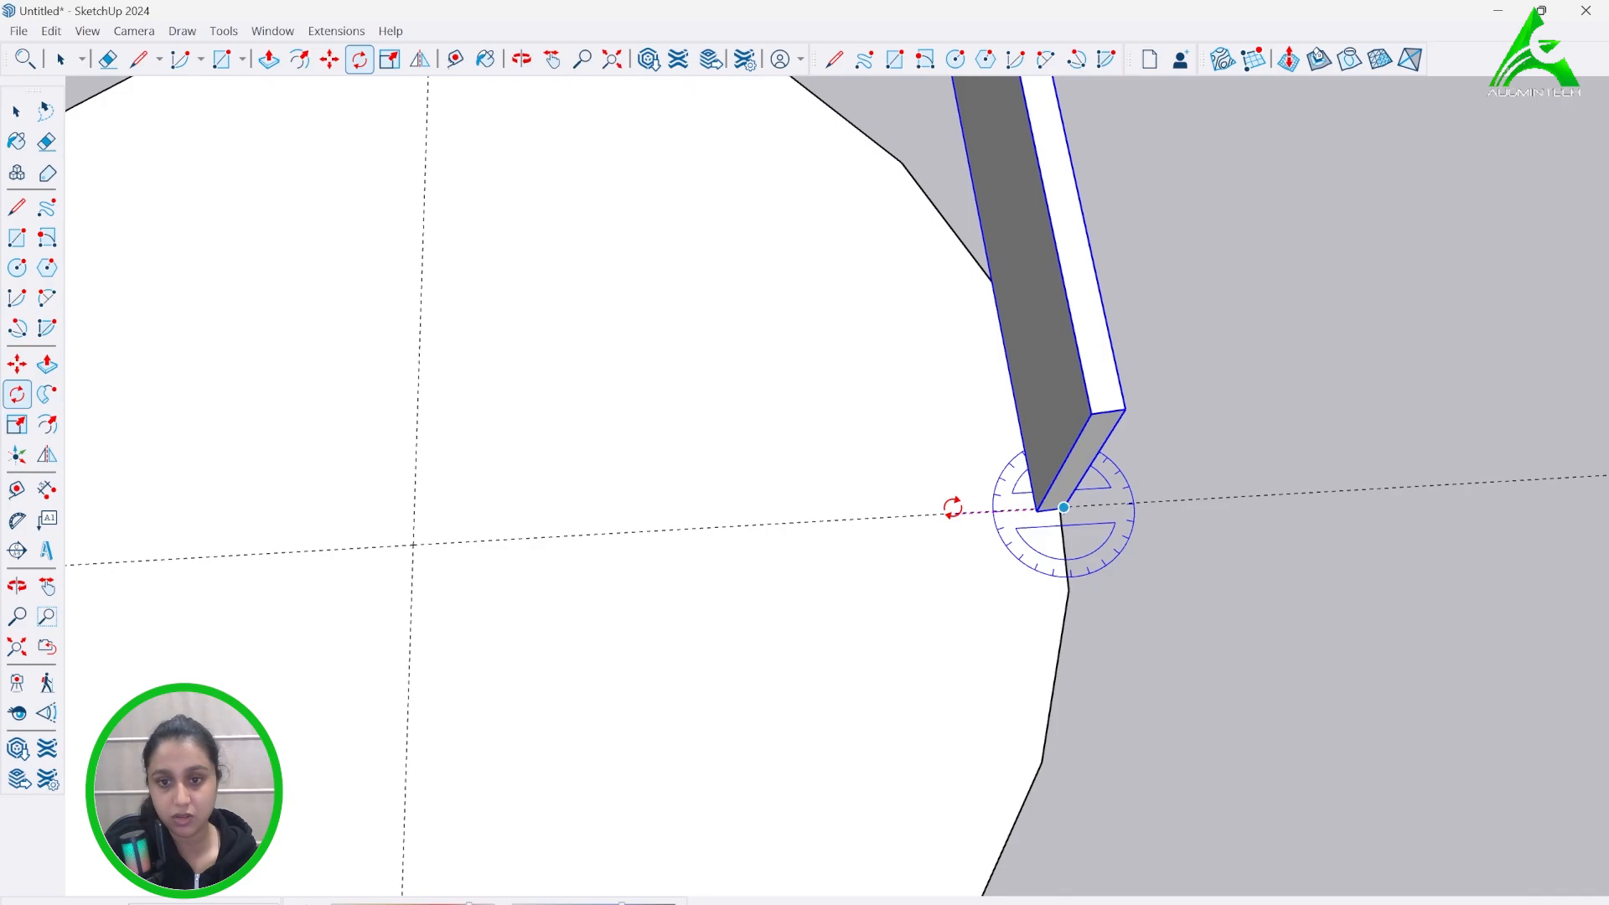
middle_drag(1142, 363, 1135, 495)
click(1150, 487)
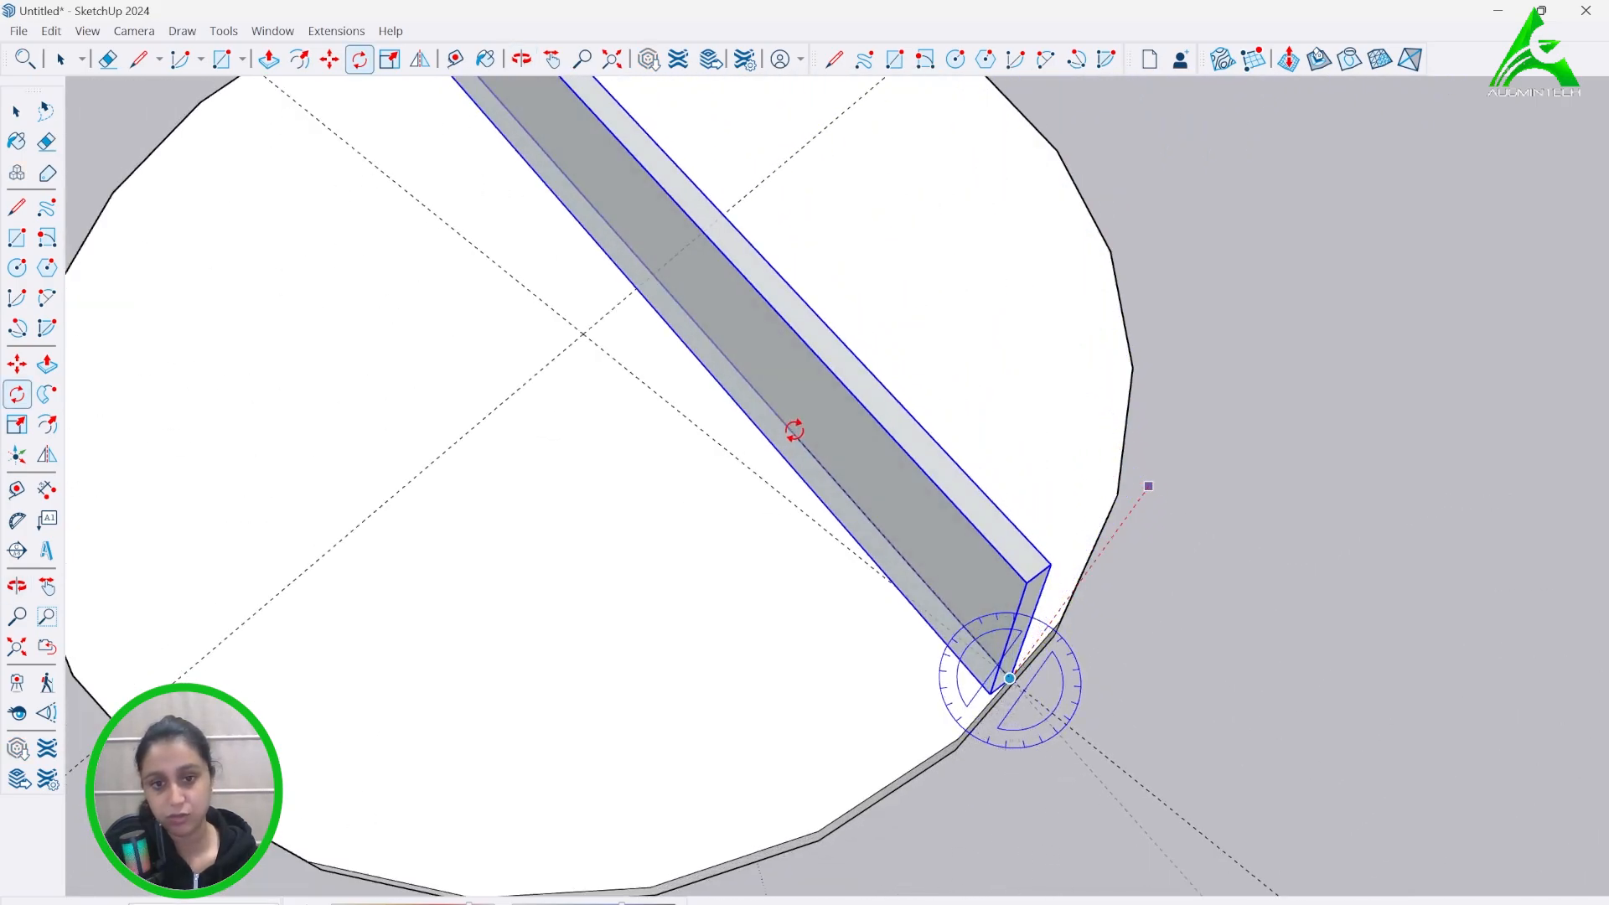
click(730, 465)
- Examine how the upright slab's lower edge and end corners meet the centre guide and the lower disc's rim
middle_drag(668, 650, 907, 510)
scroll(1253, 672, down, 4)
middle_drag(566, 612, 1120, 515)
click(331, 61)
middle_drag(995, 587, 995, 693)
scroll(844, 485, up, 2)
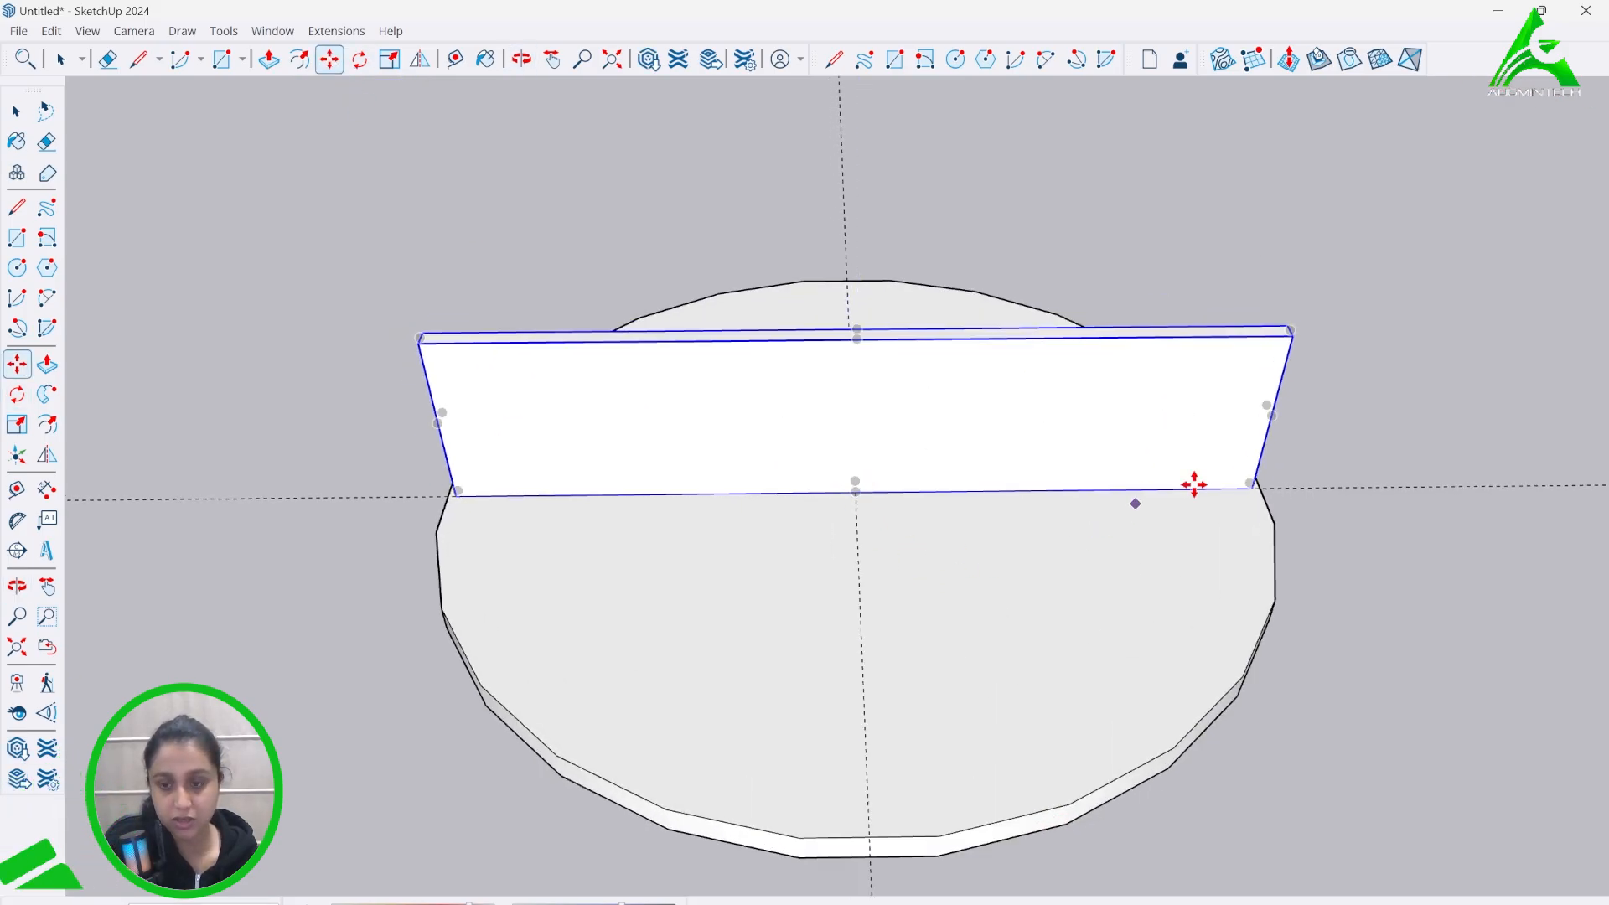
middle_drag(1193, 481, 842, 500)
scroll(1063, 748, up, 4)
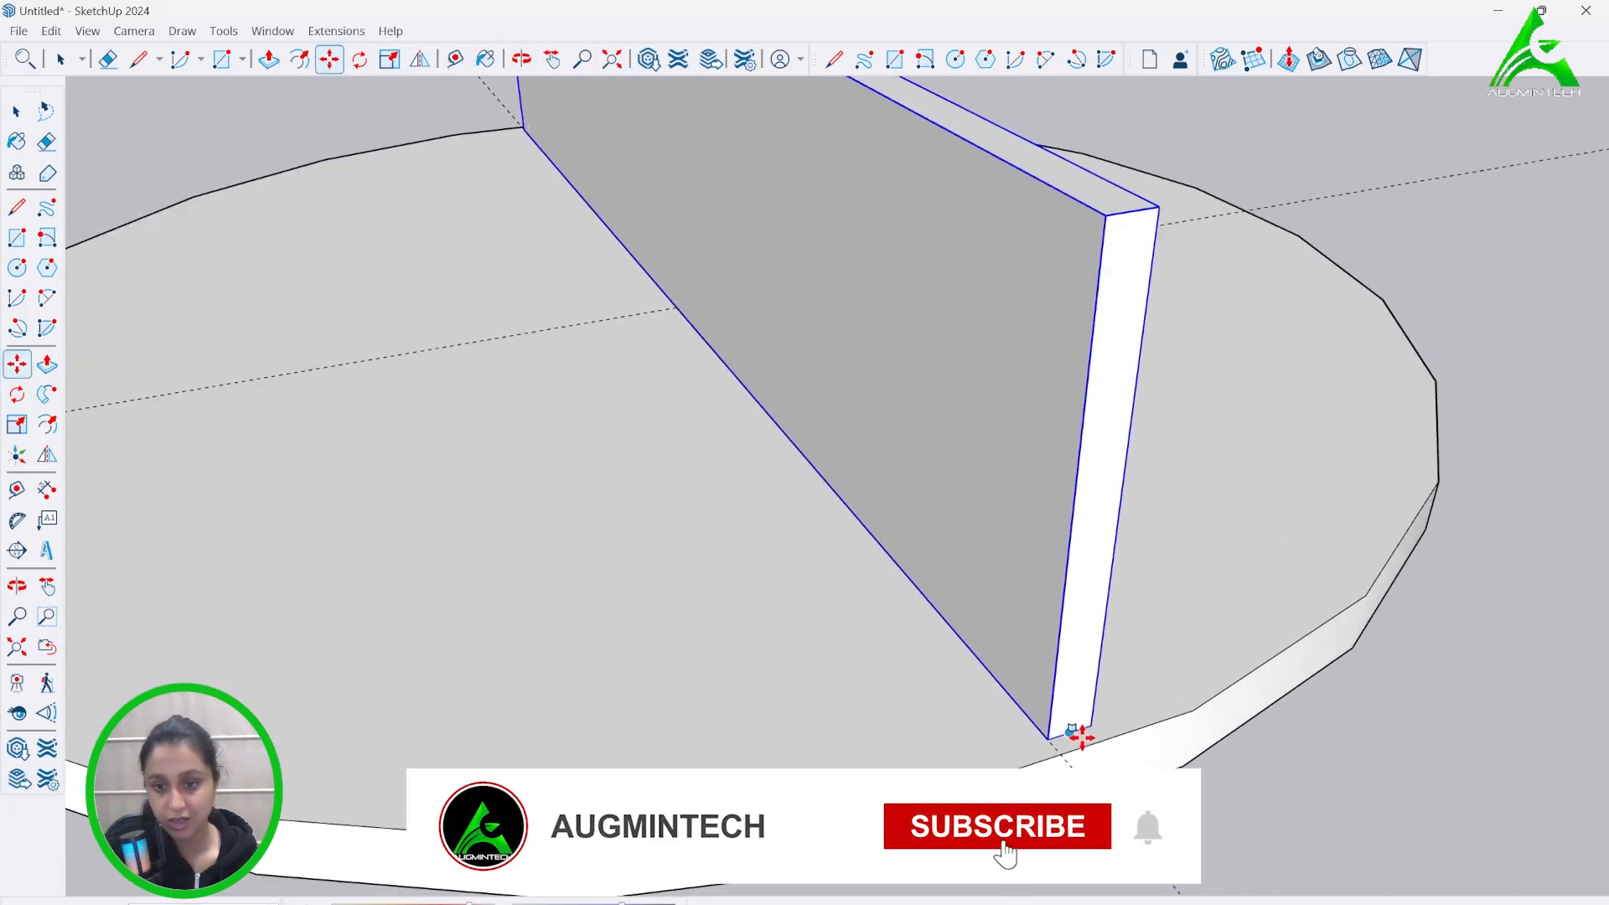
scroll(1055, 741, down, 6)
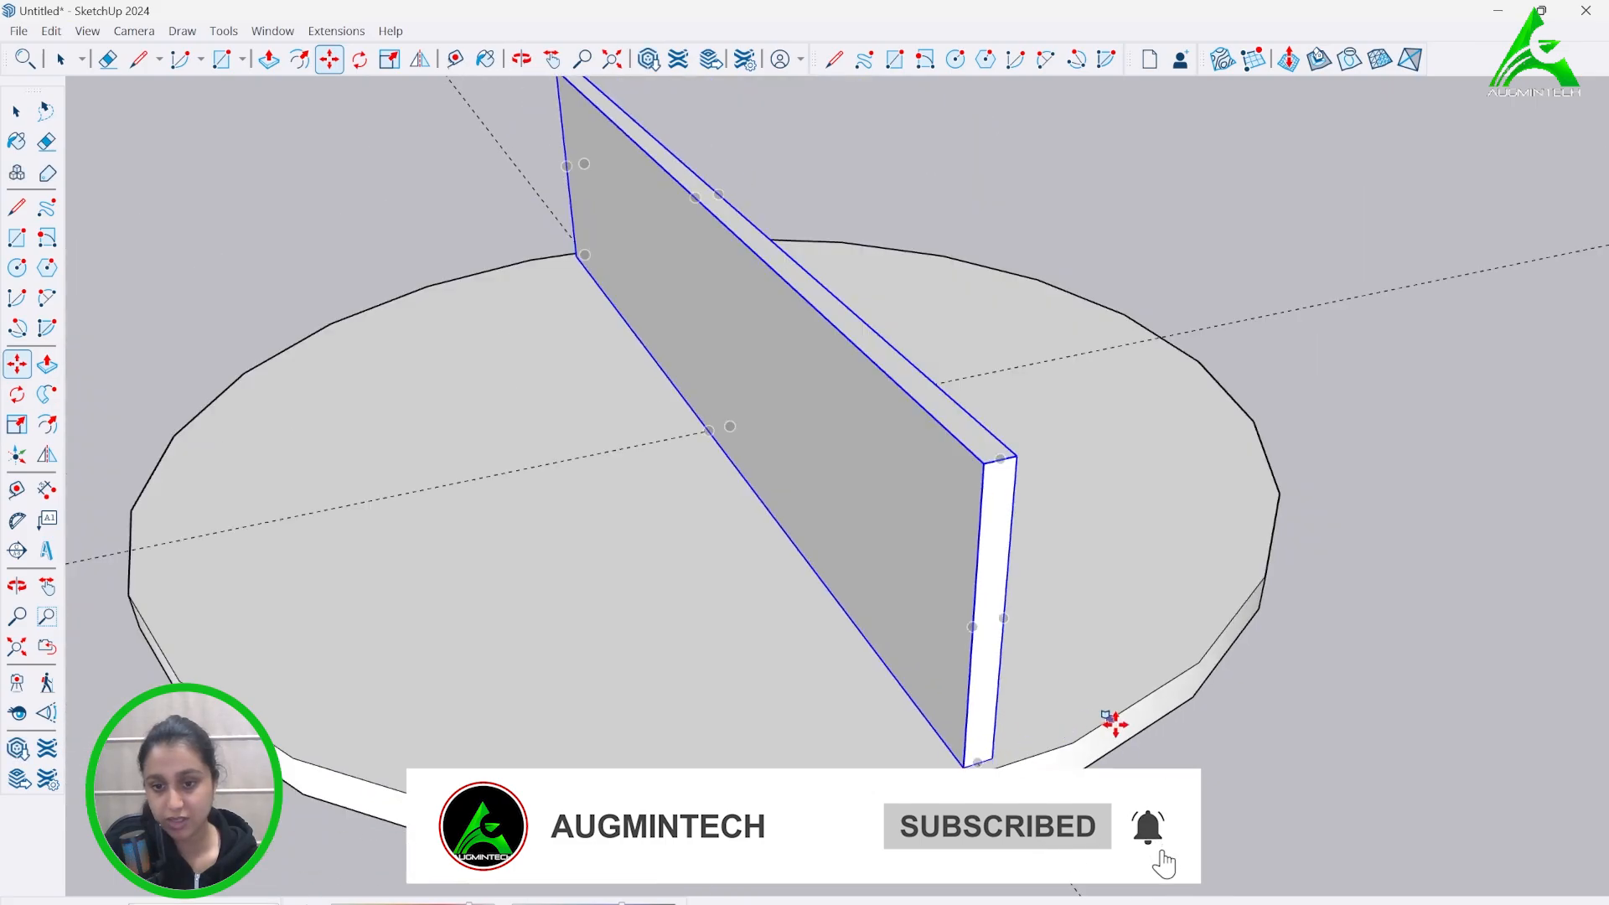
middle_drag(1131, 670, 728, 660)
- Copy the upright slab sideways along the lower disc, keeping the copy parallel to the original
scroll(919, 460, down, 3)
mouse_move(920, 460)
middle_down()
mouse_move(747, 668)
mouse_move(907, 462)
middle_up()
scroll(907, 461, up, 3)
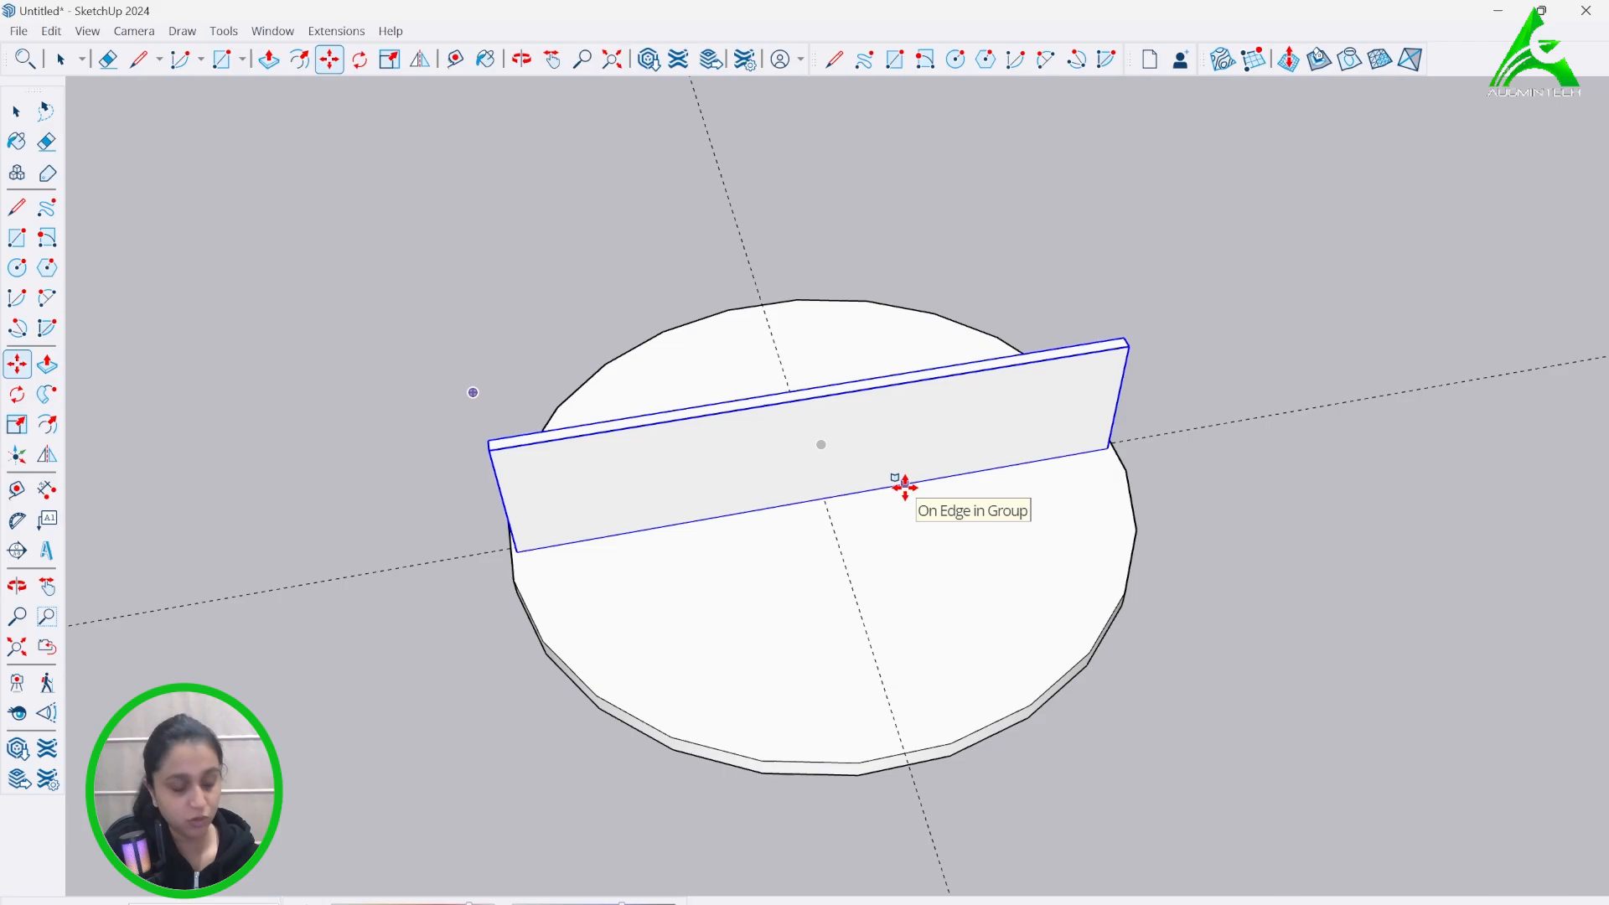
click(905, 487)
key(ctrl)
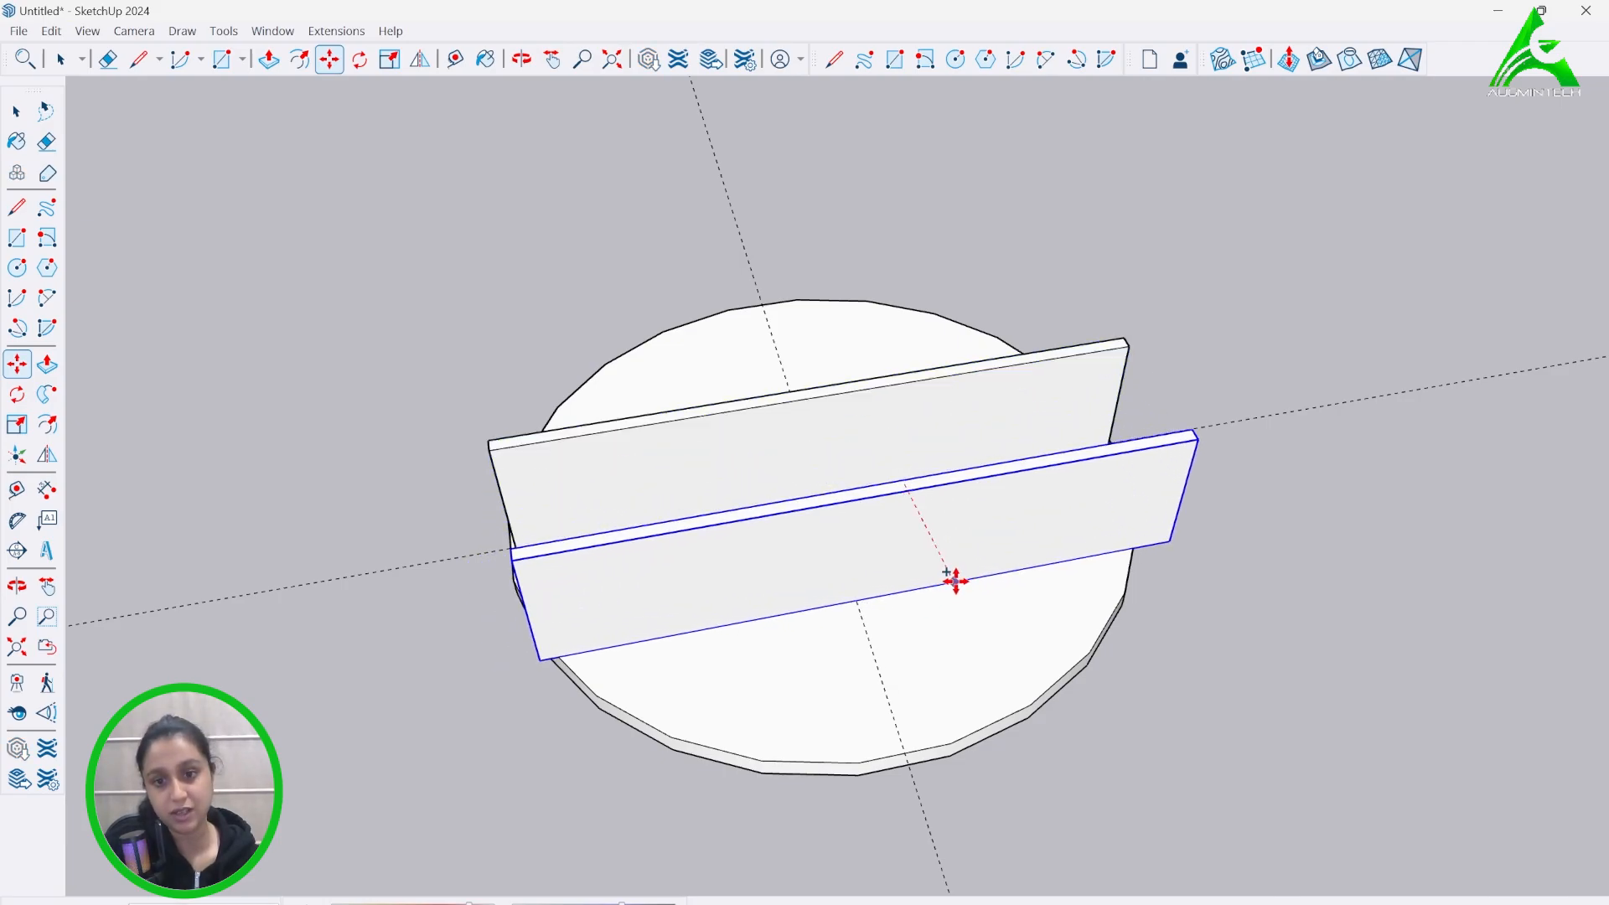
click(955, 581)
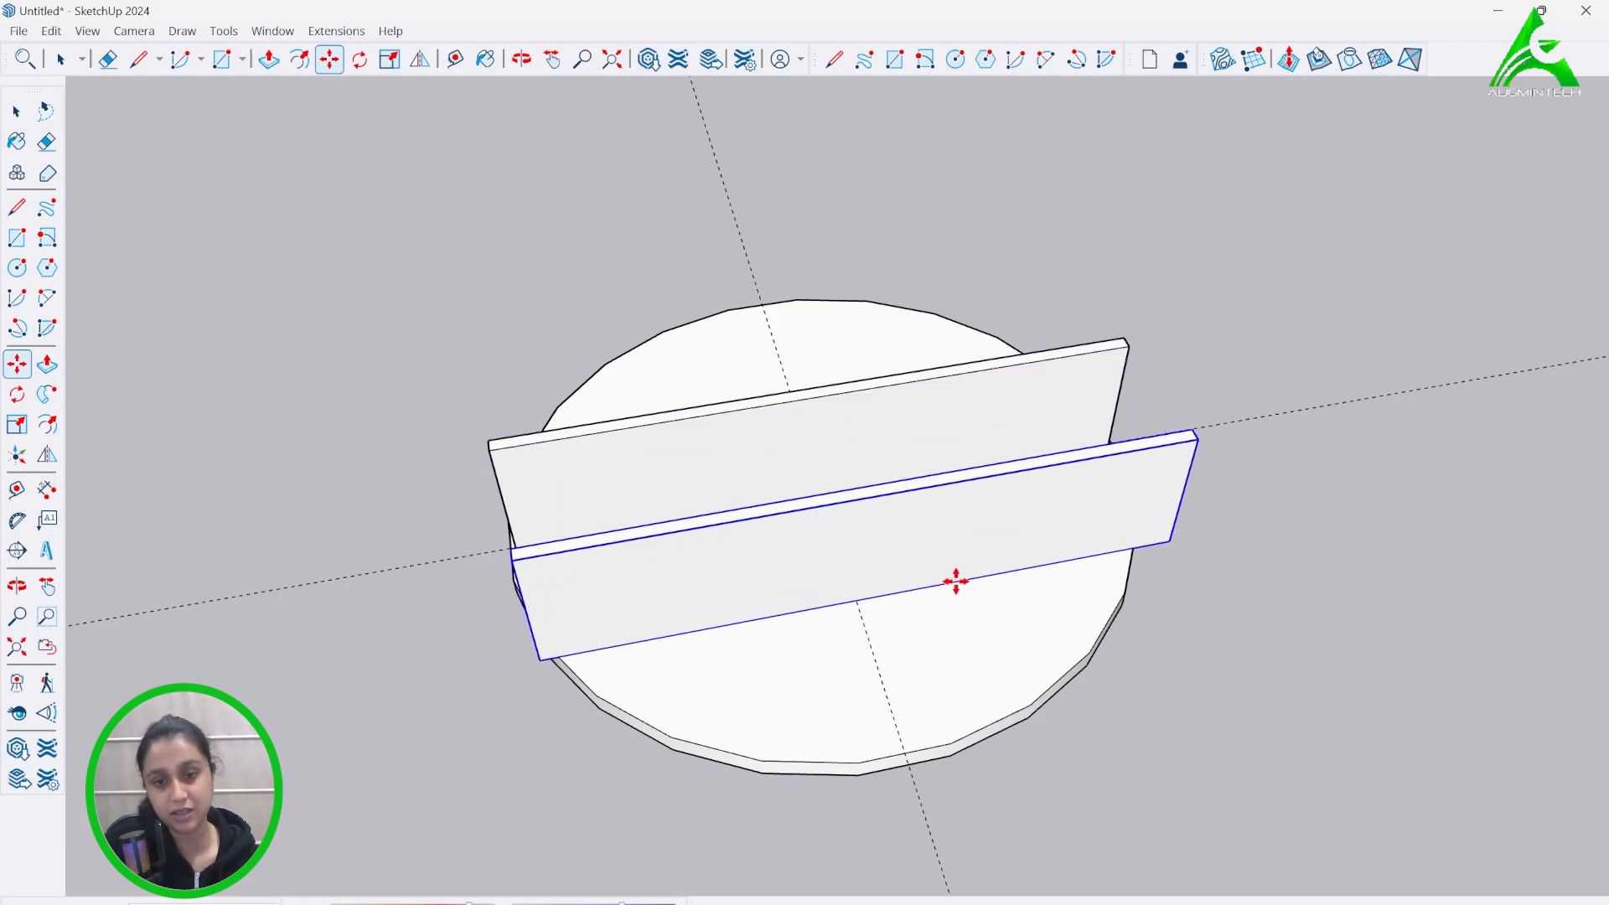
- Rotate the copied slab horizontally to run along the second centre guide, perpendicular to the first slab, and position it across the lower disc
click(360, 62)
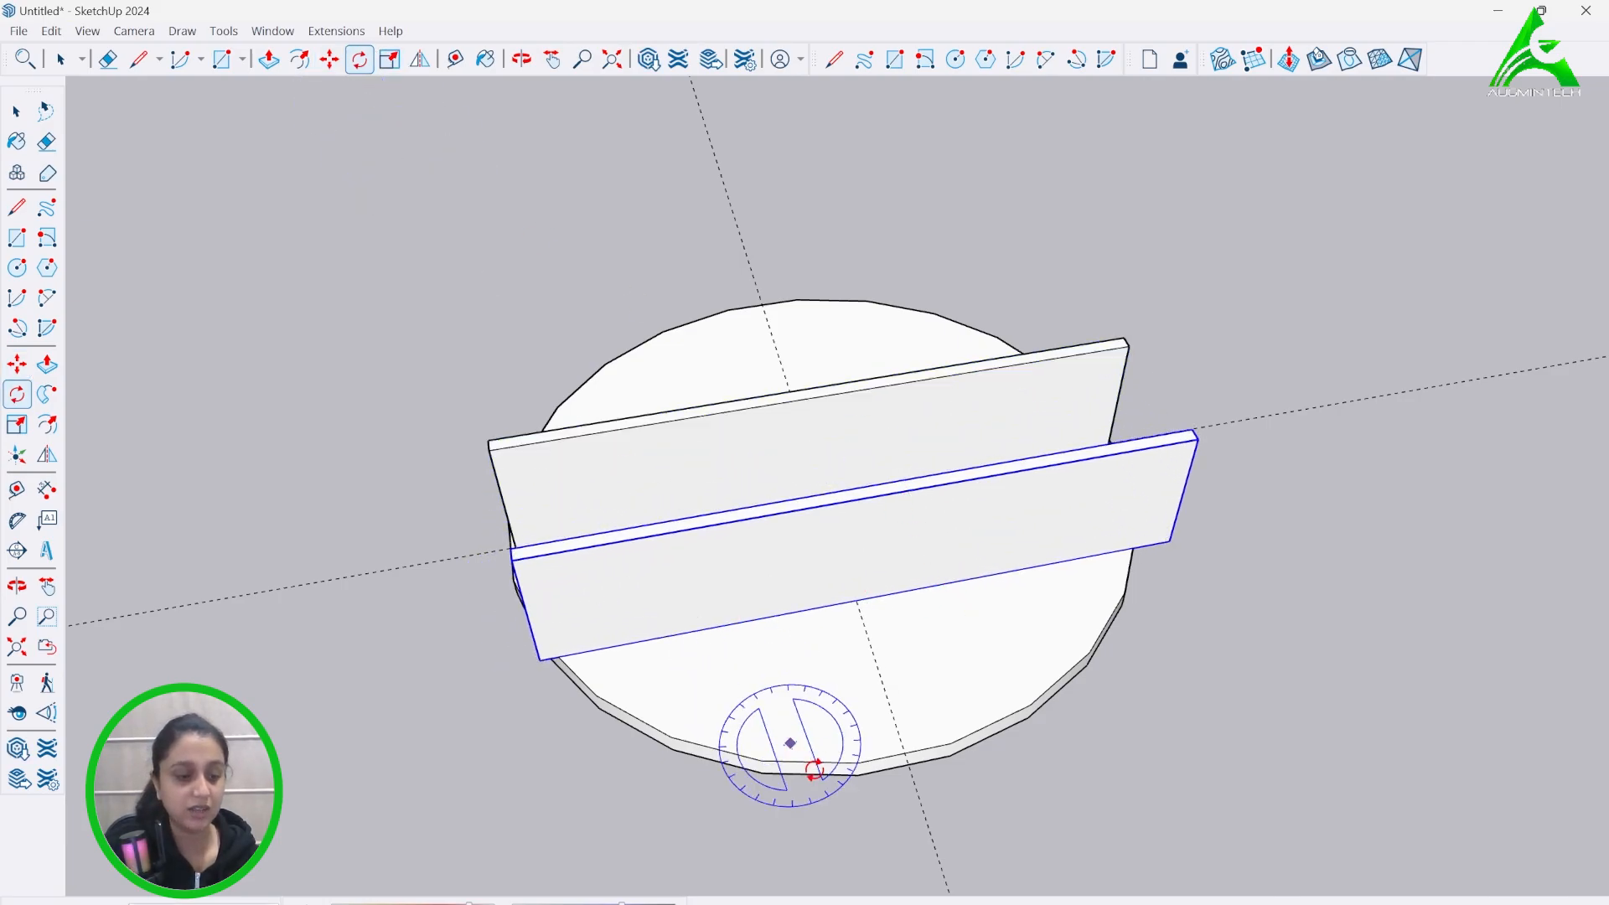
click(921, 587)
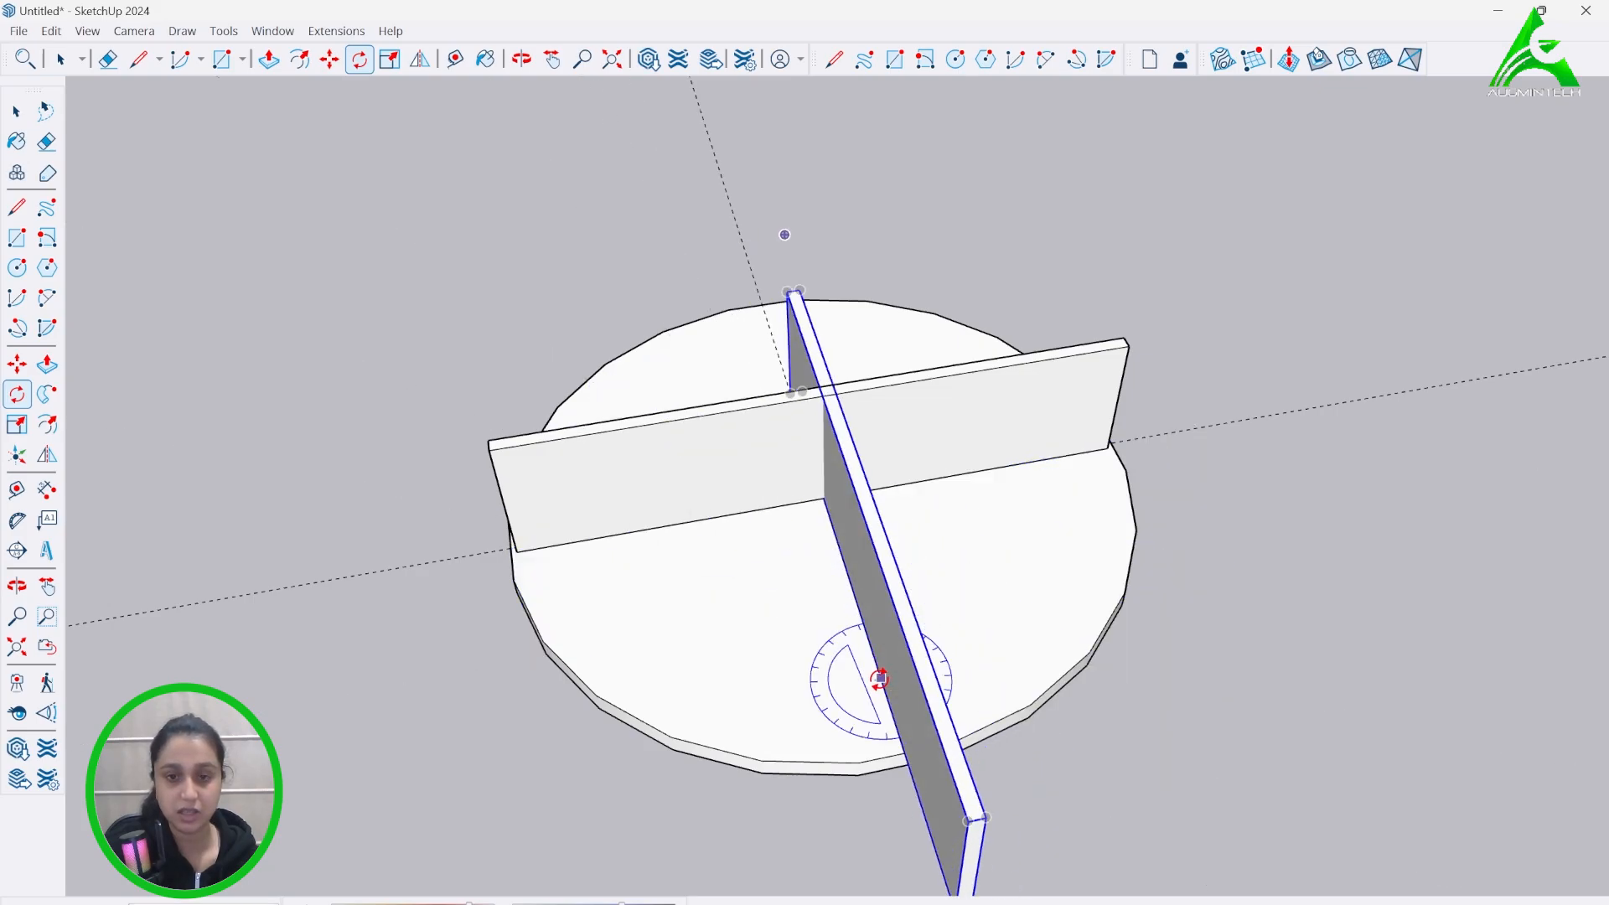
click(330, 59)
middle_drag(720, 586, 1462, 619)
scroll(602, 528, up, 3)
- Move the first slab's lower corner to where its centre guide meets the rim, and check the crossing slab's alignment
click(676, 530)
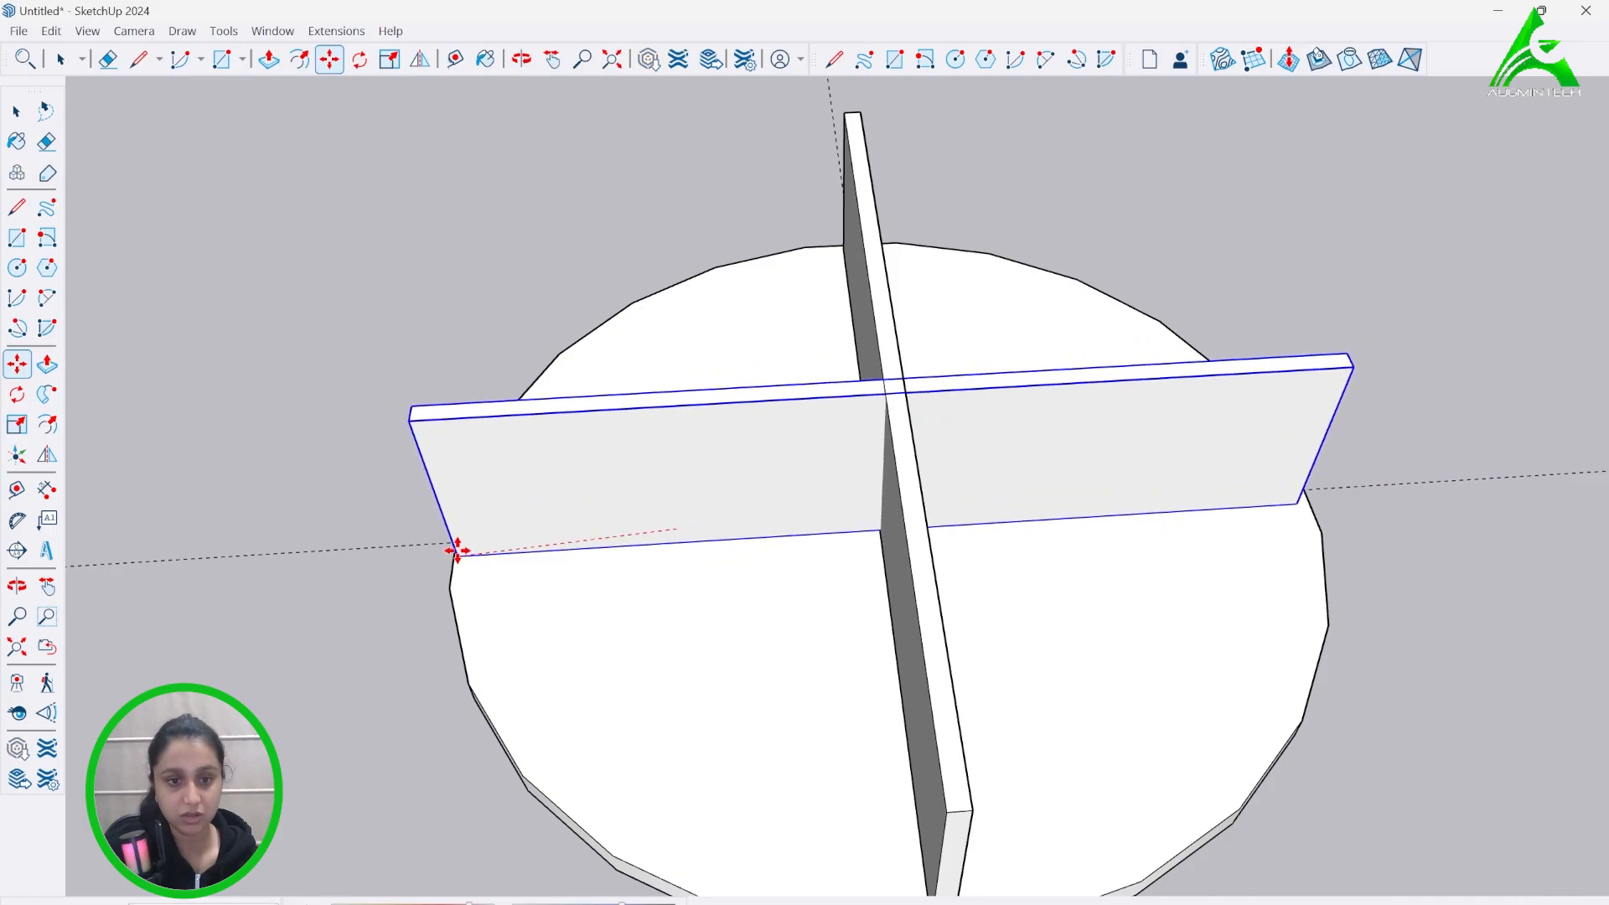
click(452, 543)
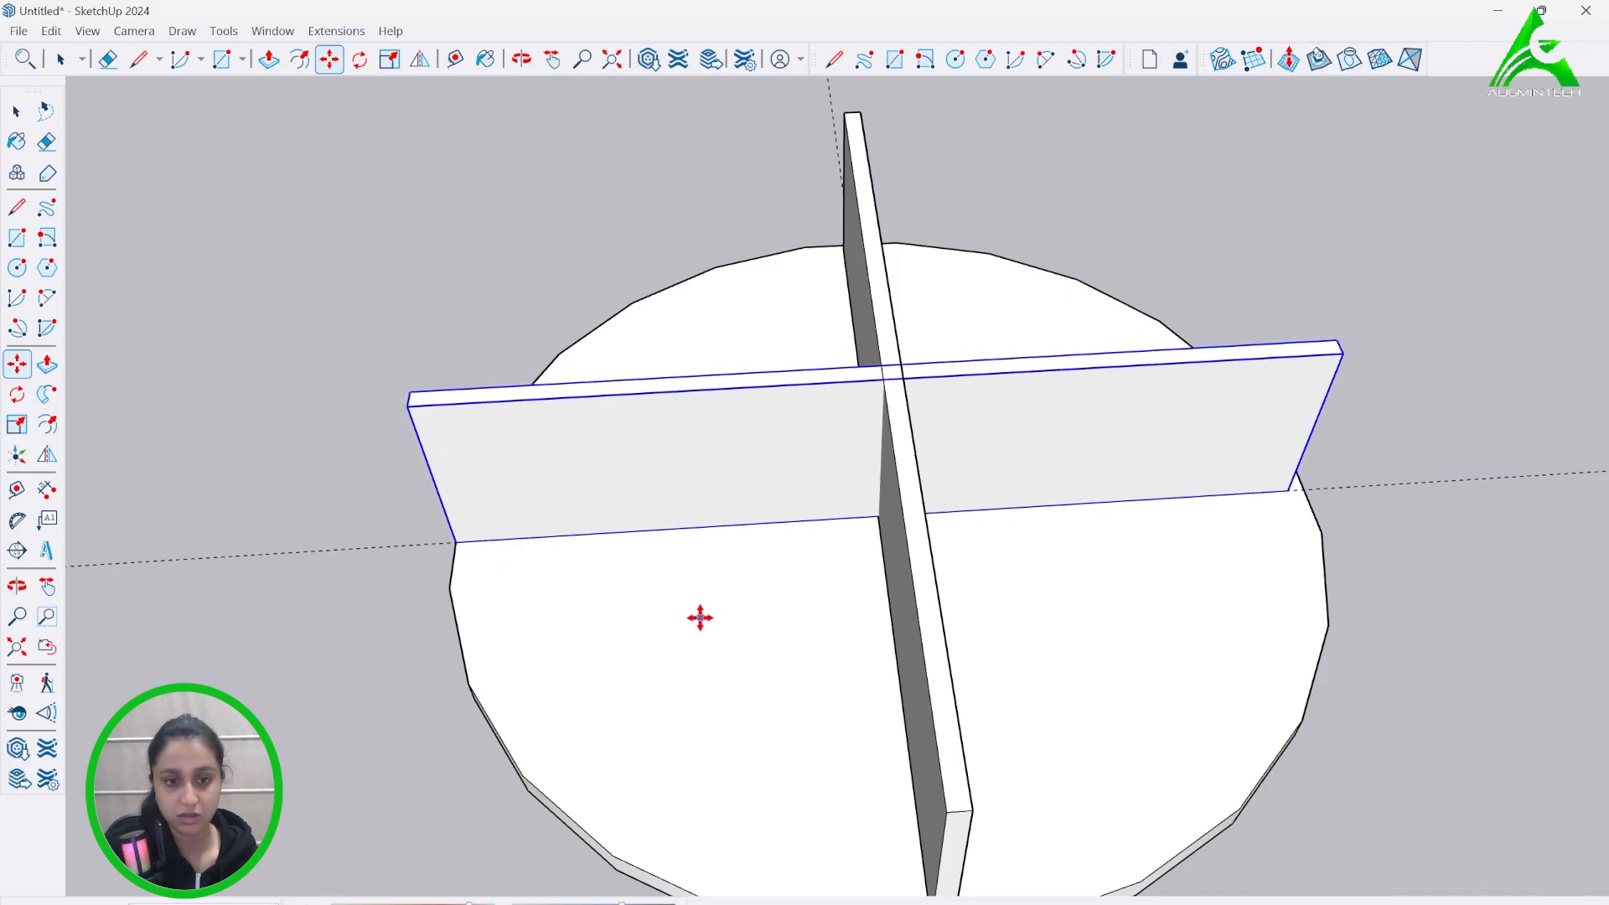
middle_drag(701, 618, 650, 452)
click(1011, 604)
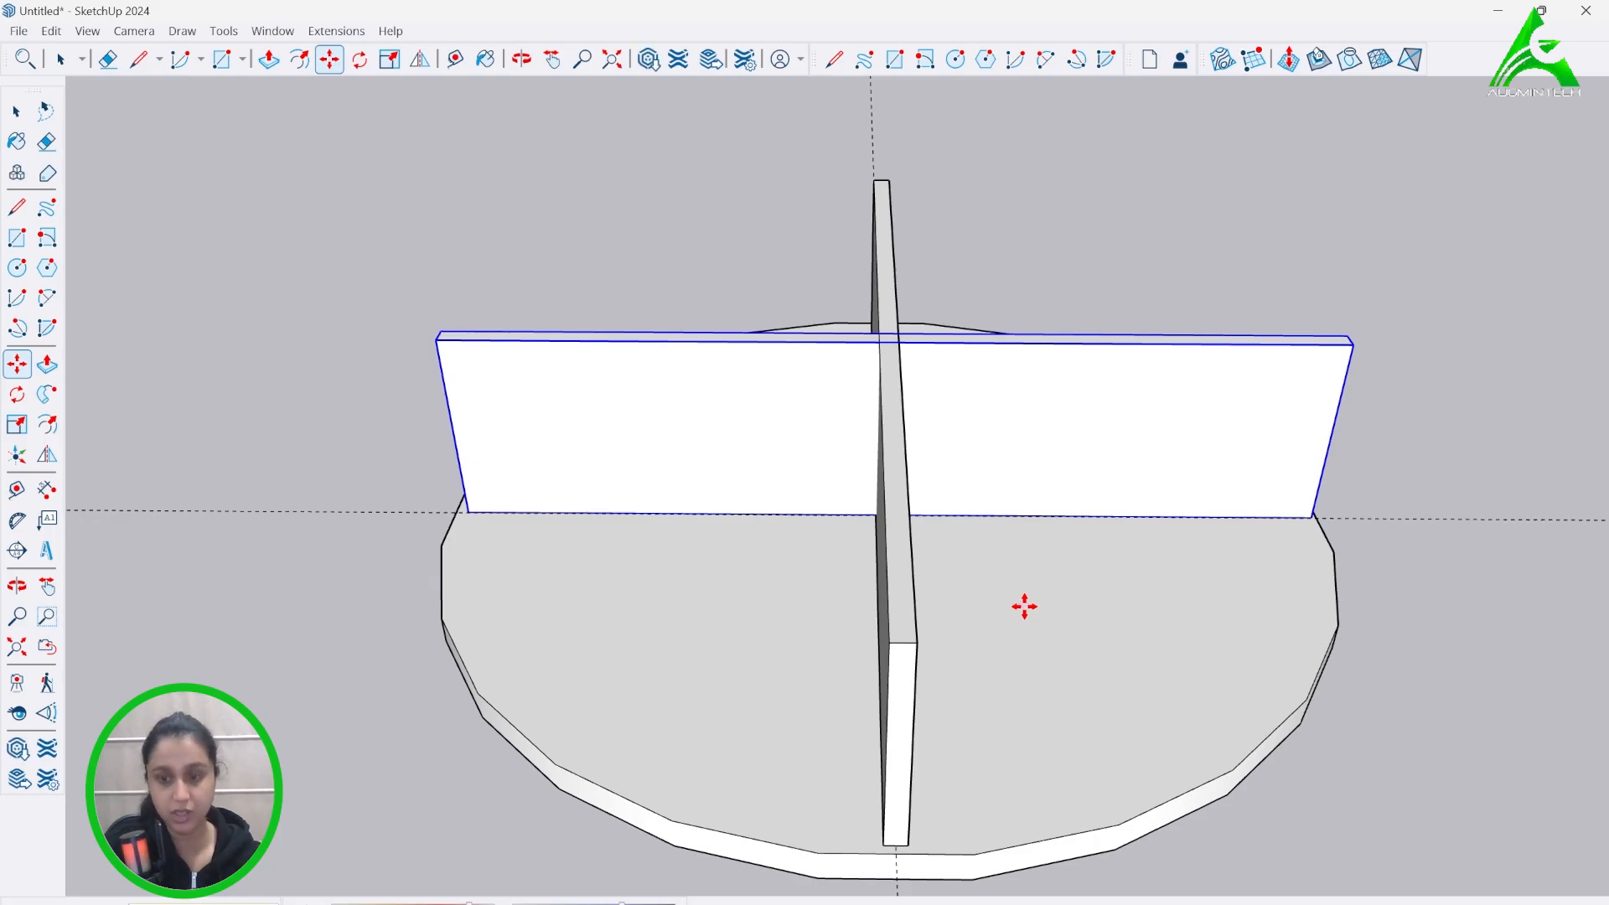
middle_drag(1107, 613, 474, 444)
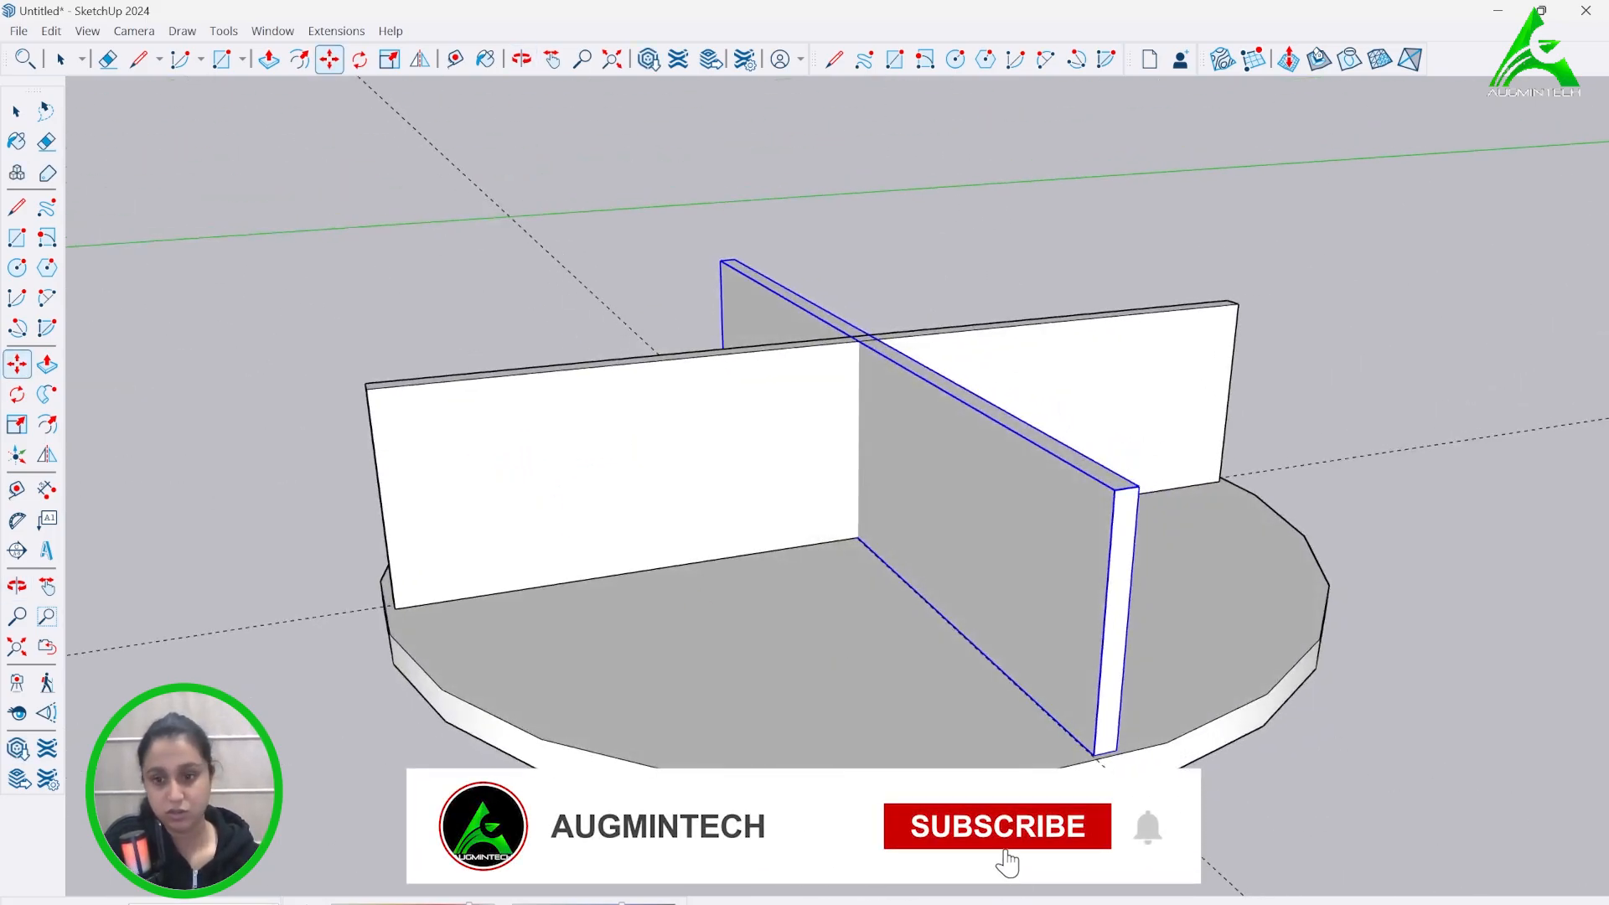
scroll(1076, 756, up, 6)
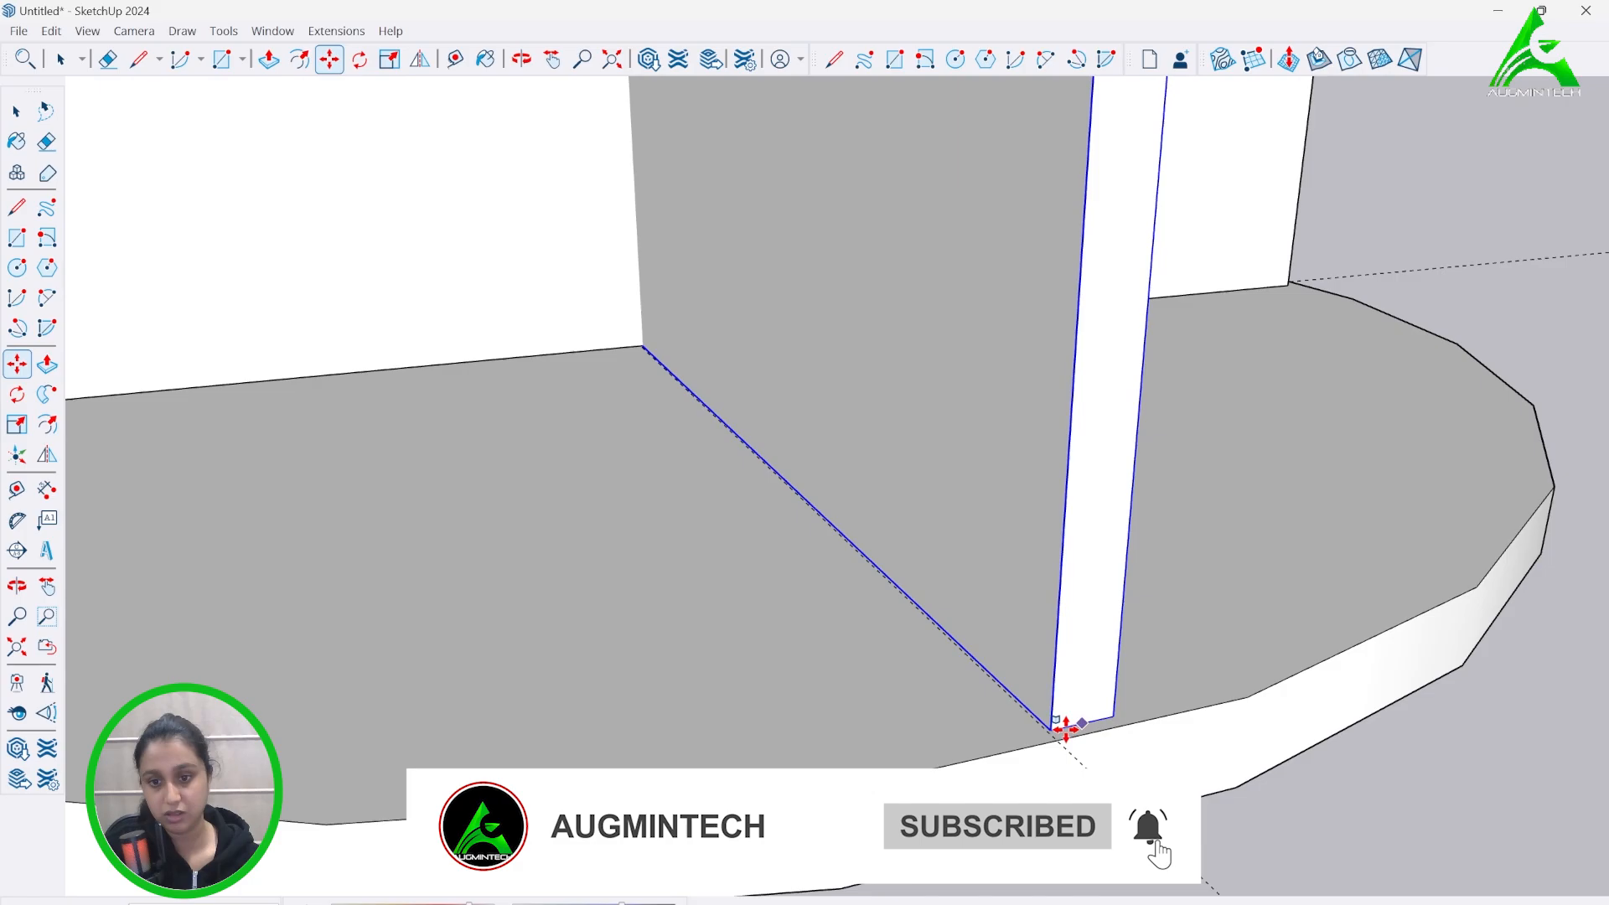
scroll(1048, 737, down, 6)
middle_drag(952, 807, 1099, 485)
scroll(838, 445, up, 5)
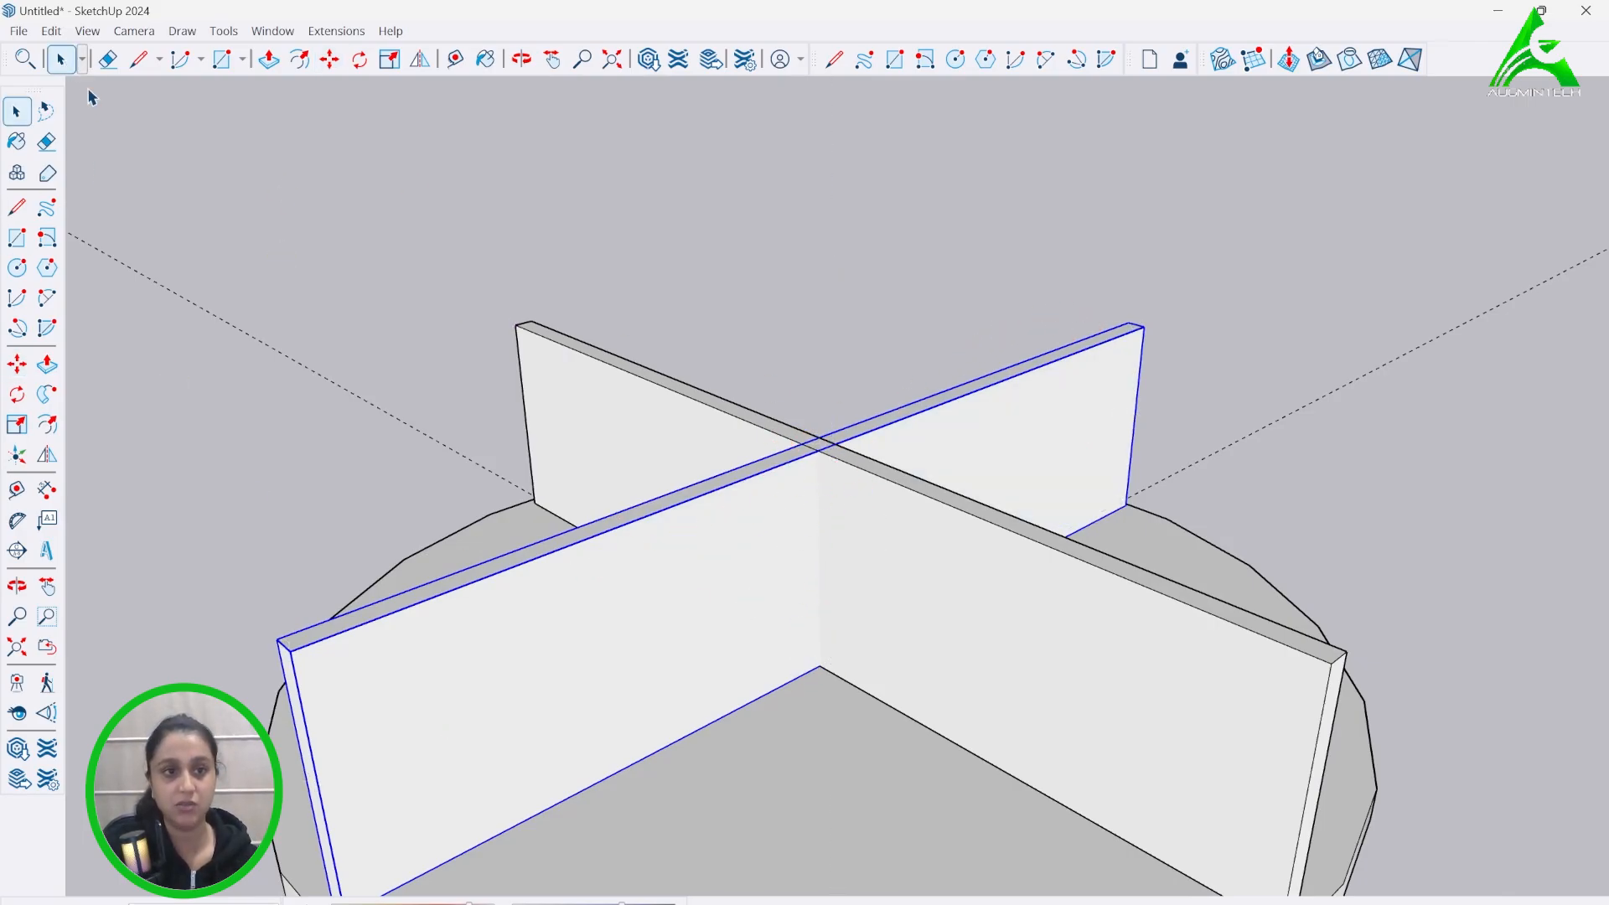
- Open the lower disc for editing, delete both centre guides, and close the disc
scroll(370, 299, down, 2)
click(287, 340)
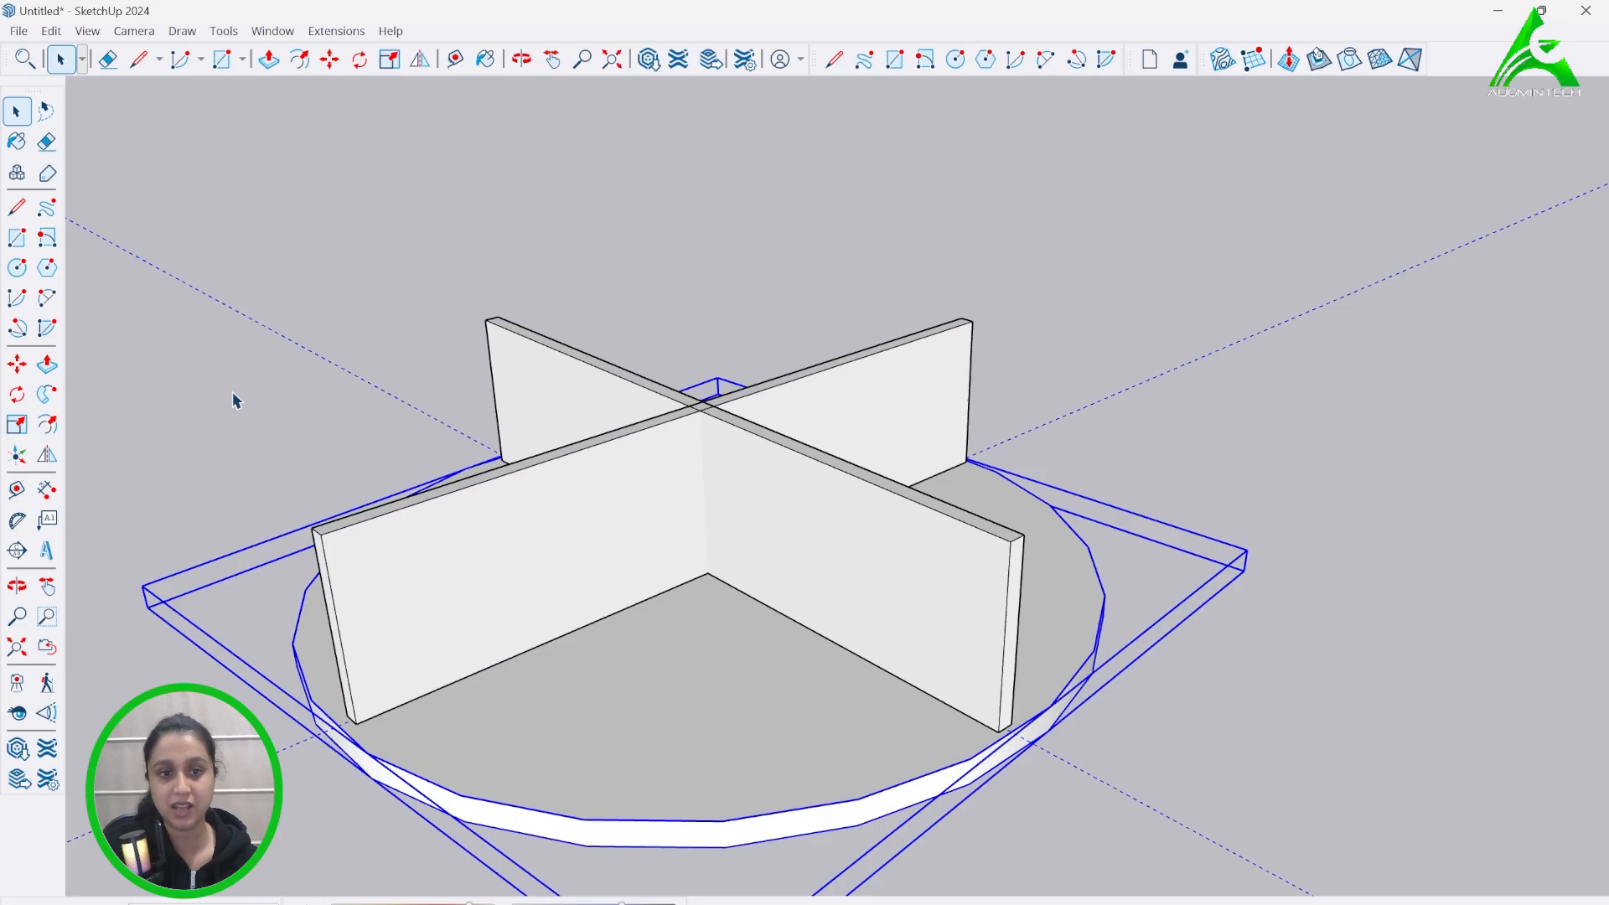
click(1145, 387)
click(1160, 369)
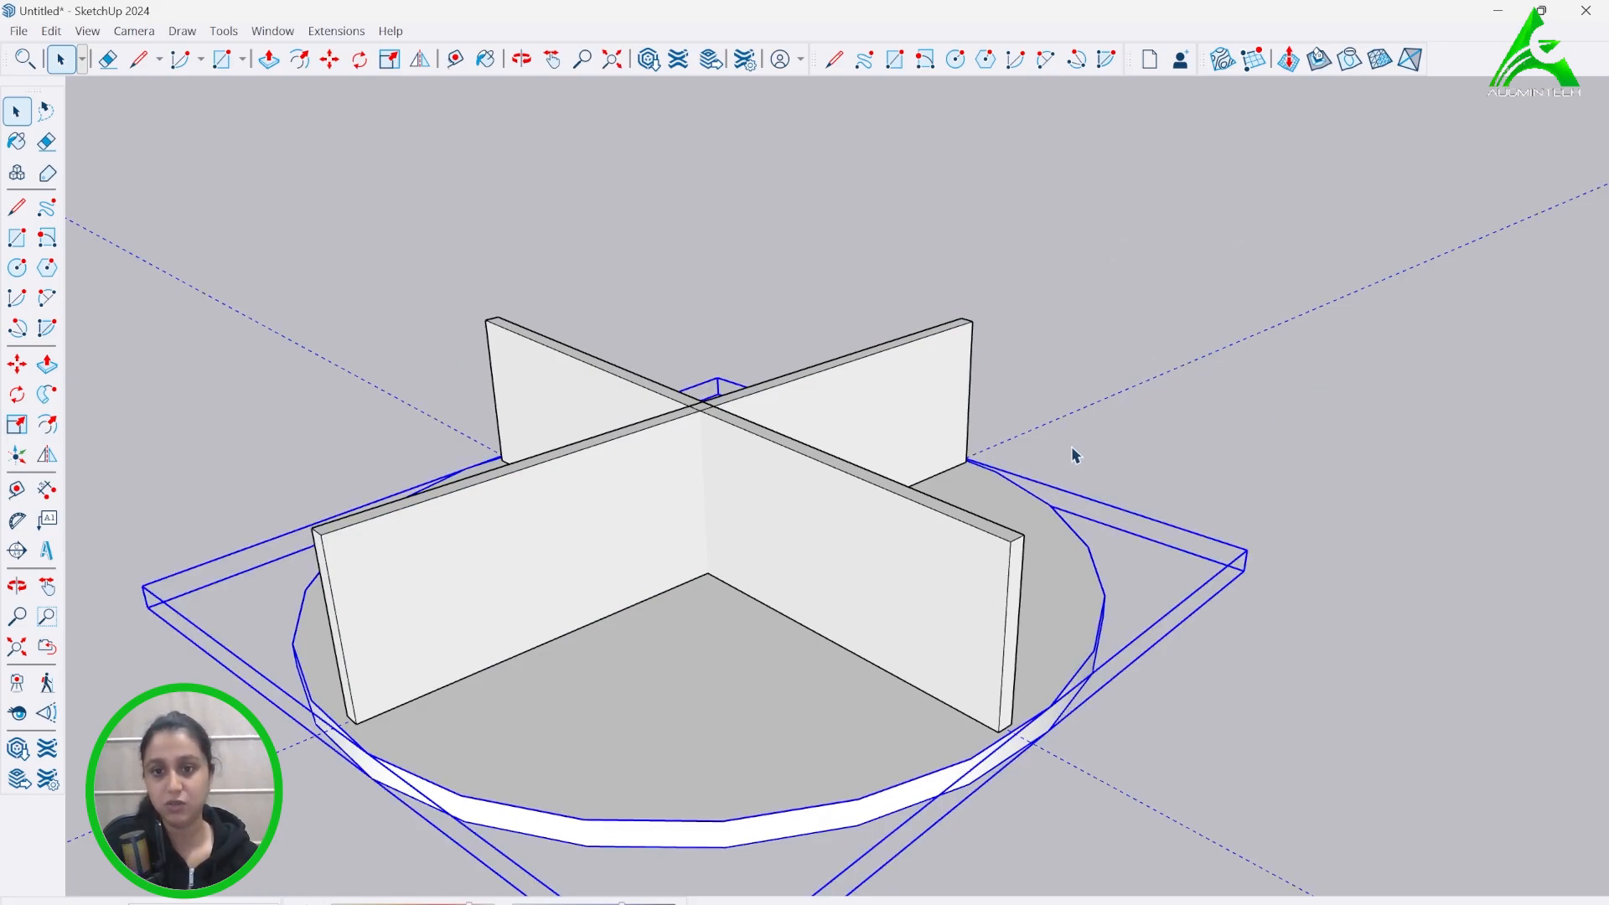
double_click(1036, 515)
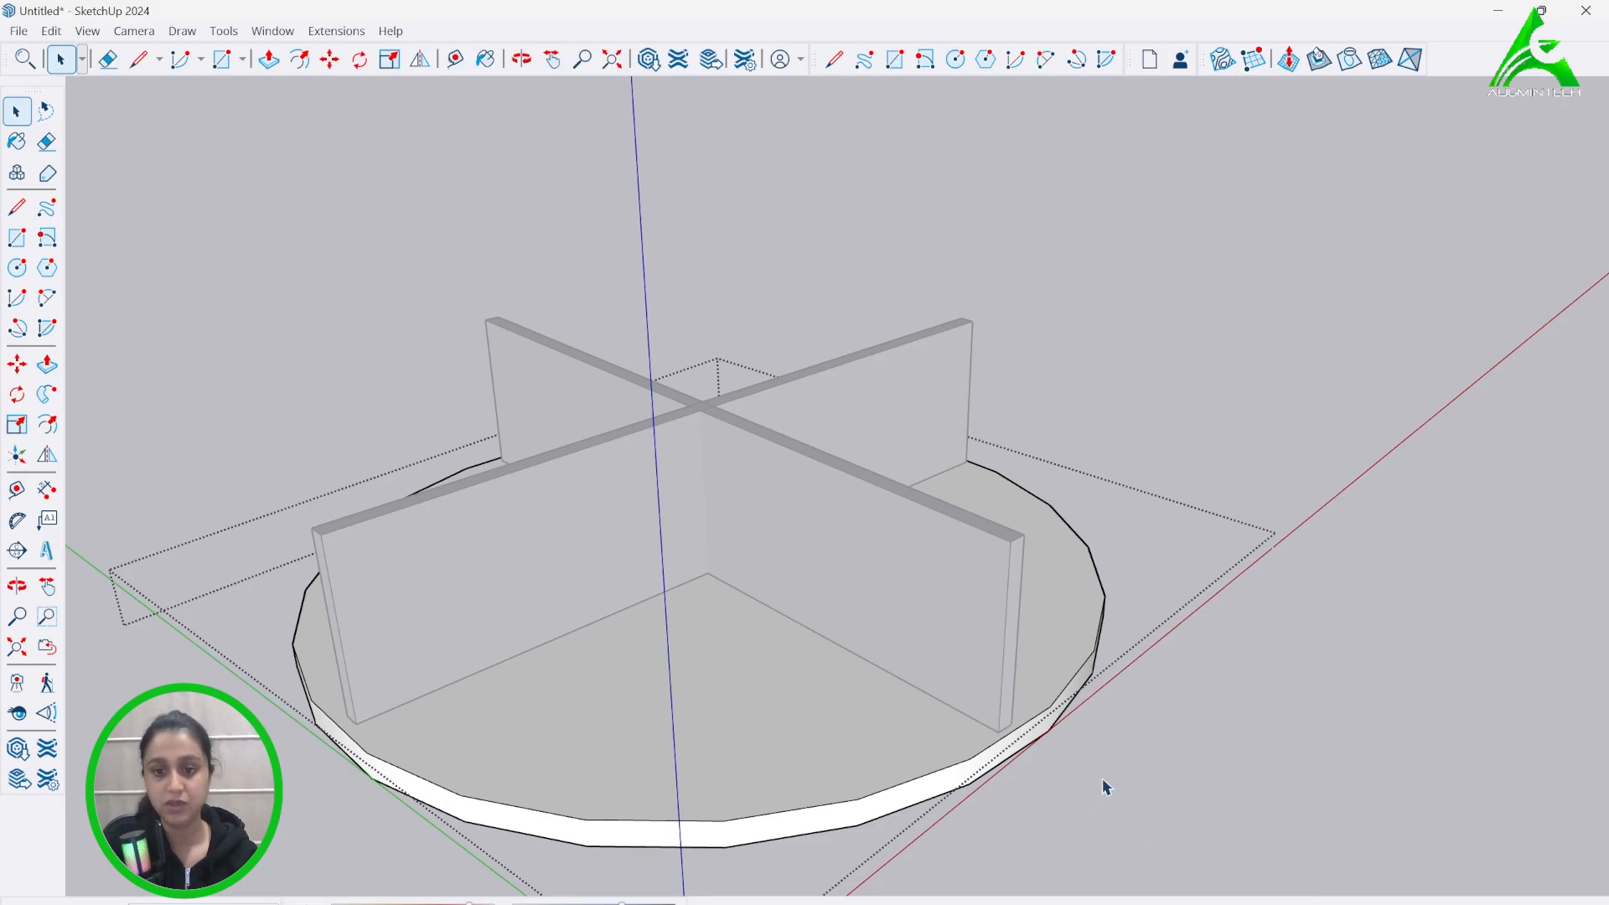
click(1318, 635)
scroll(837, 587, down, 2)
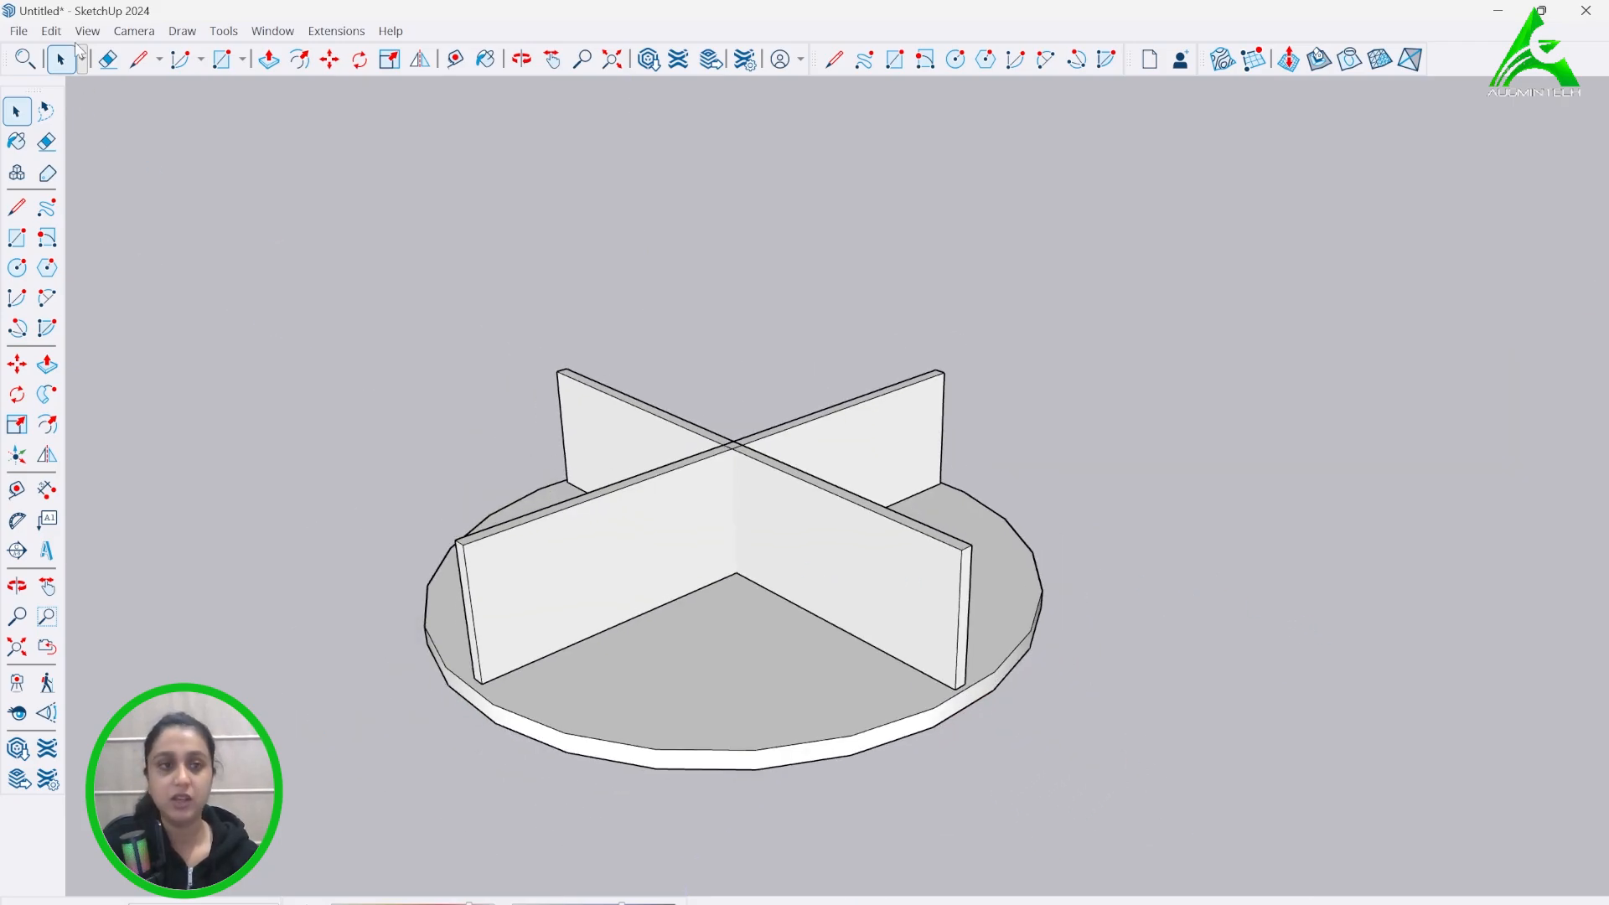
- Unhide the last hidden objects to bring back the tabletop discs above the crossed slabs
click(51, 31)
mouse_move(168, 342)
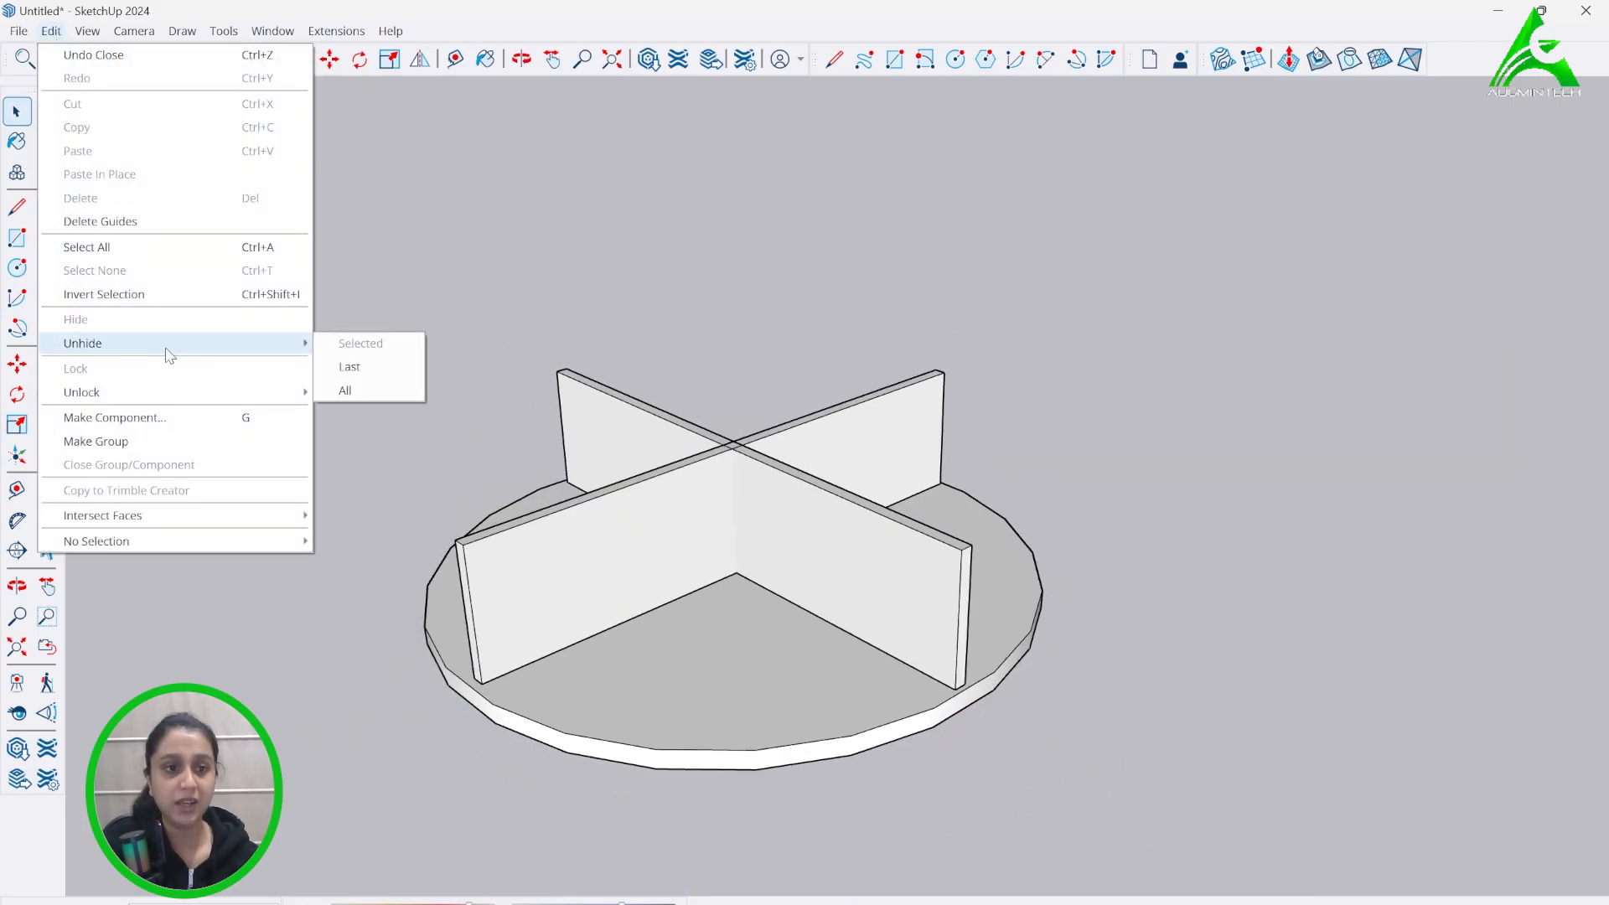
click(367, 369)
middle_drag(975, 624, 1268, 449)
click(807, 413)
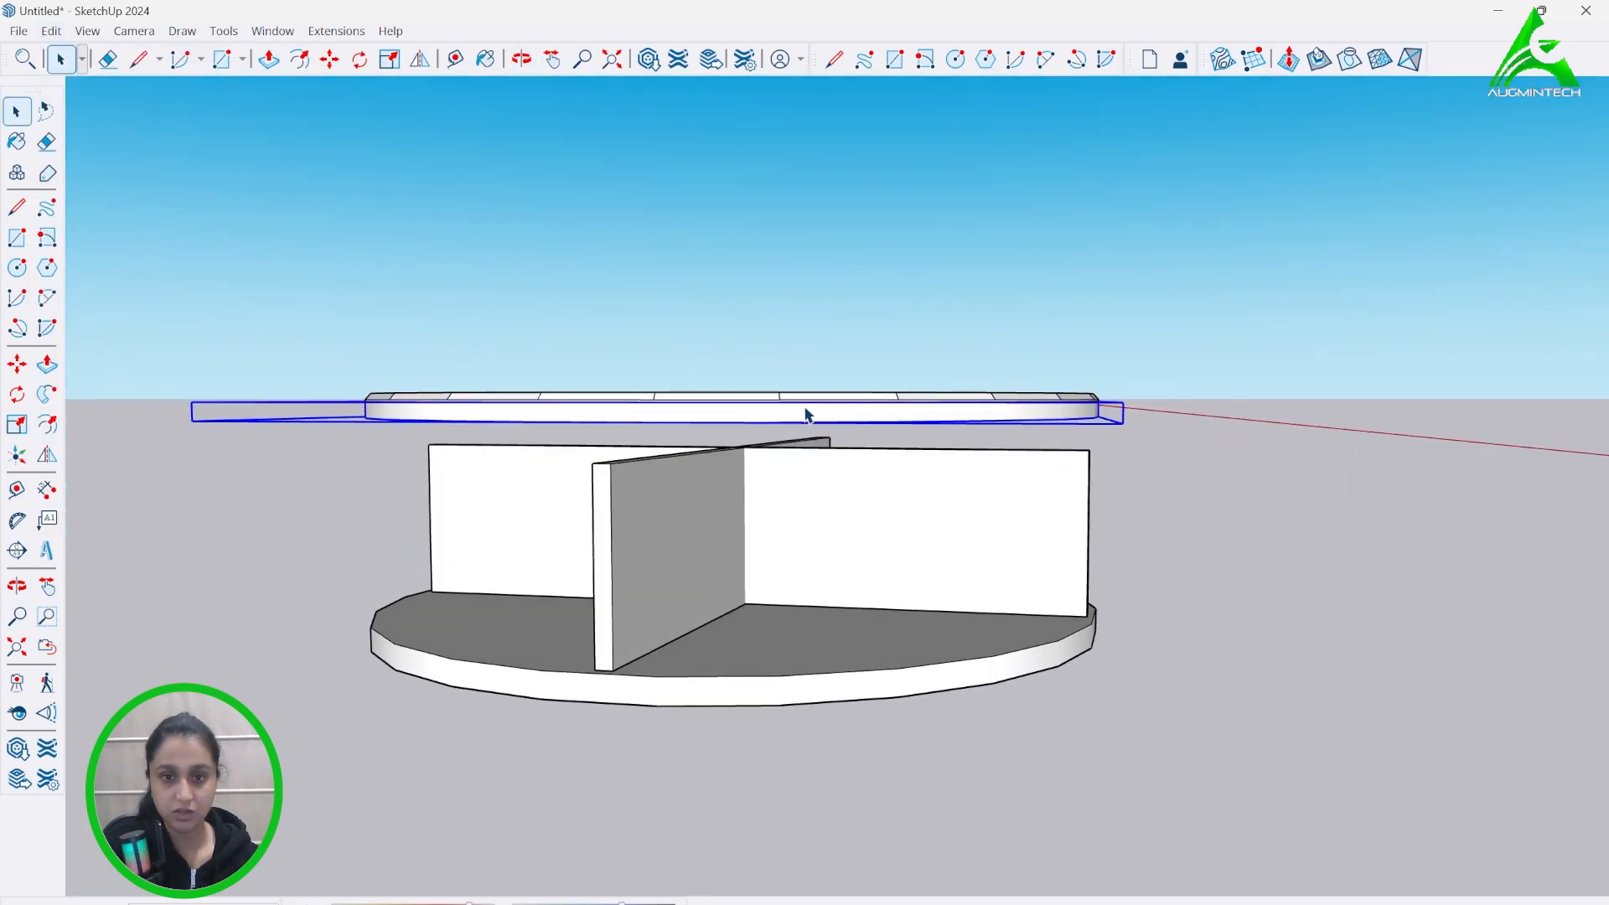
scroll(499, 503, up, 3)
middle_drag(499, 503, 611, 495)
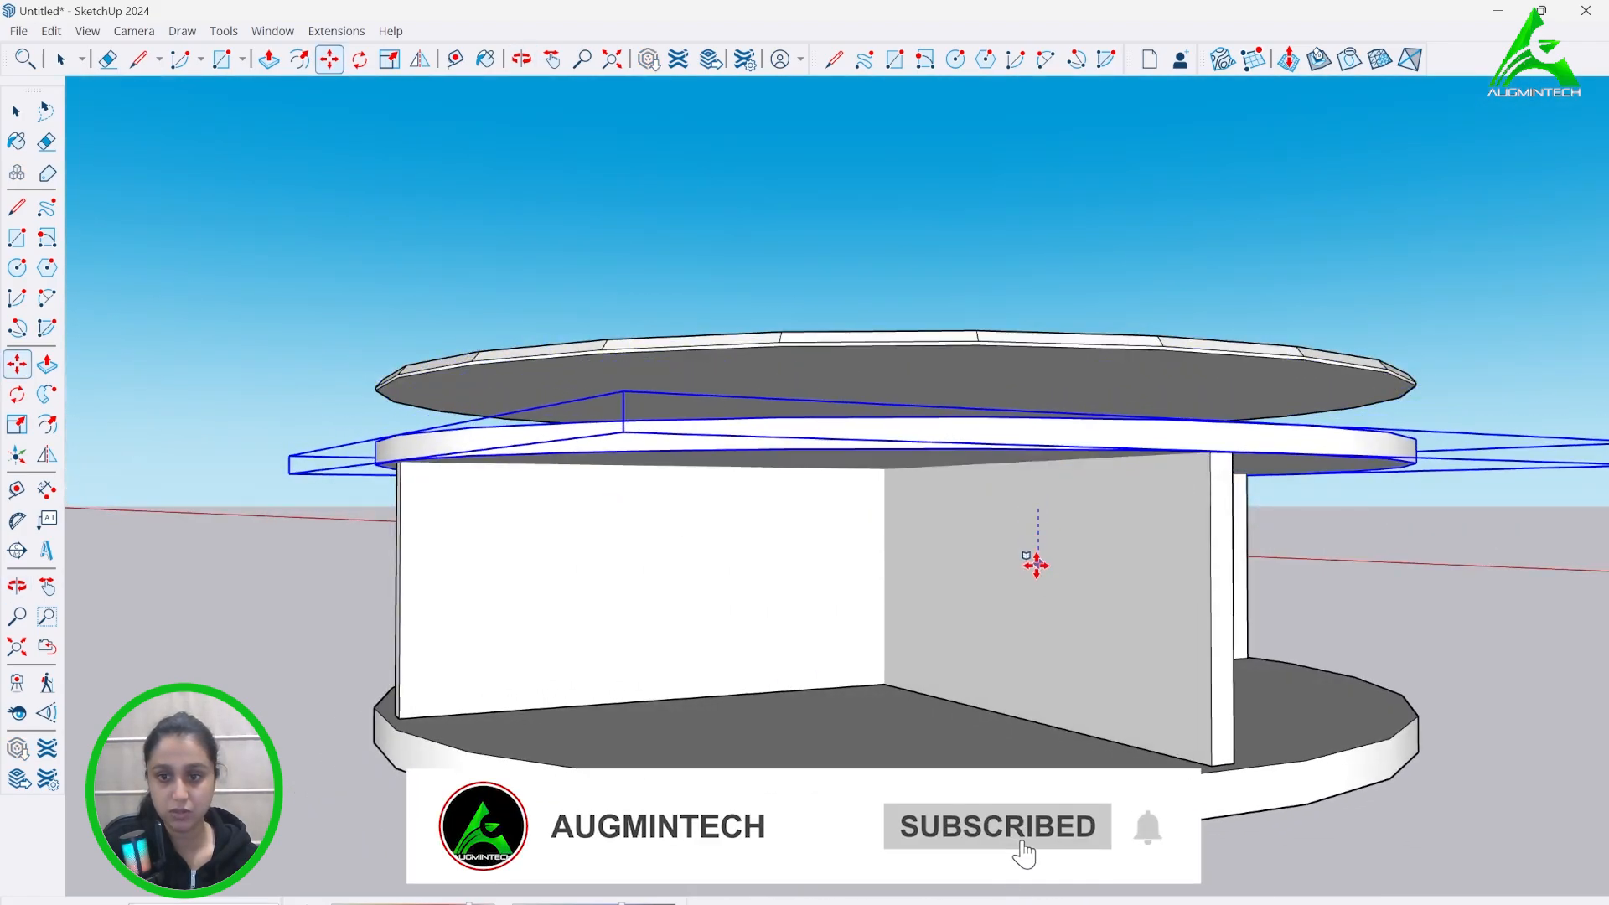
key(Escape)
- Group the two stacked tabletop discs into a single object
click(57, 59)
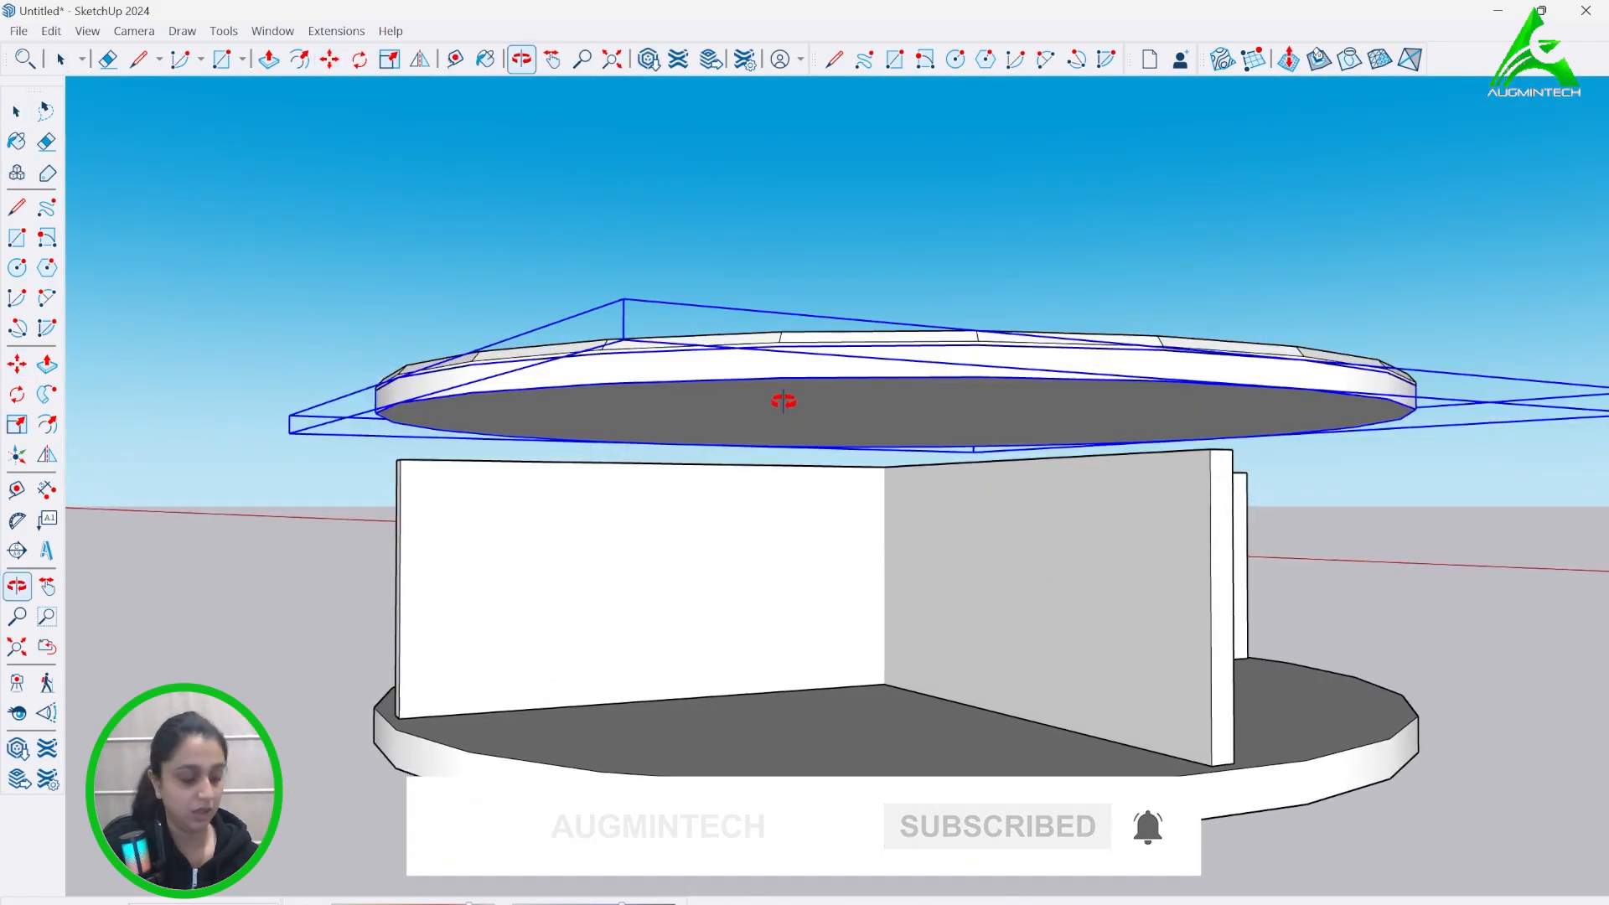
middle_drag(783, 395, 786, 467)
right_click(787, 475)
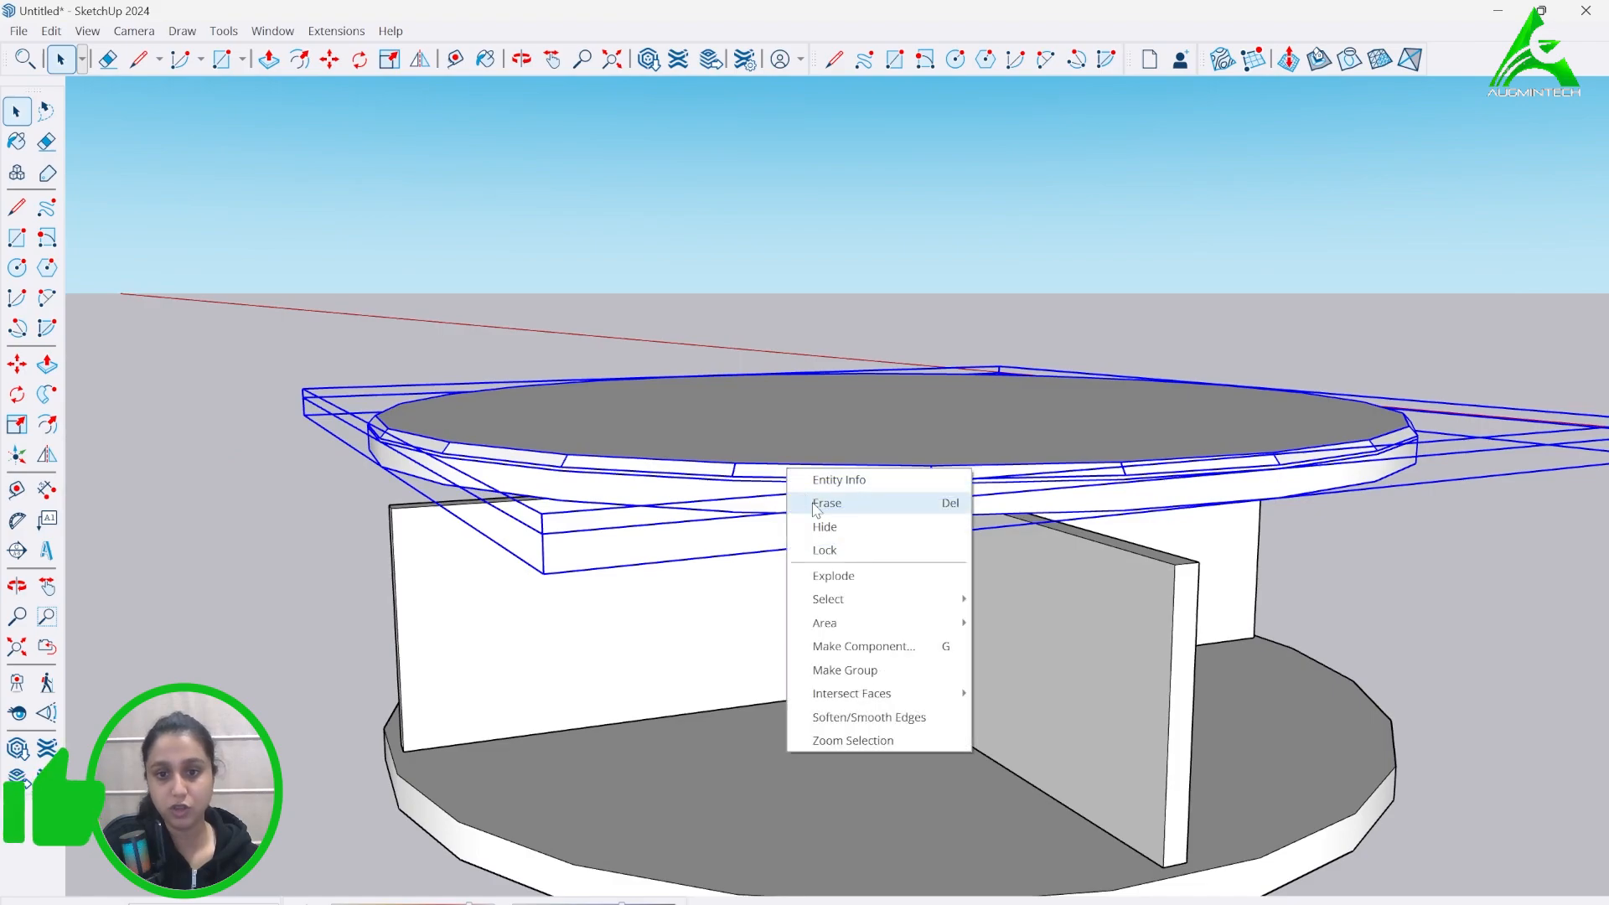
click(869, 671)
middle_drag(798, 386, 801, 335)
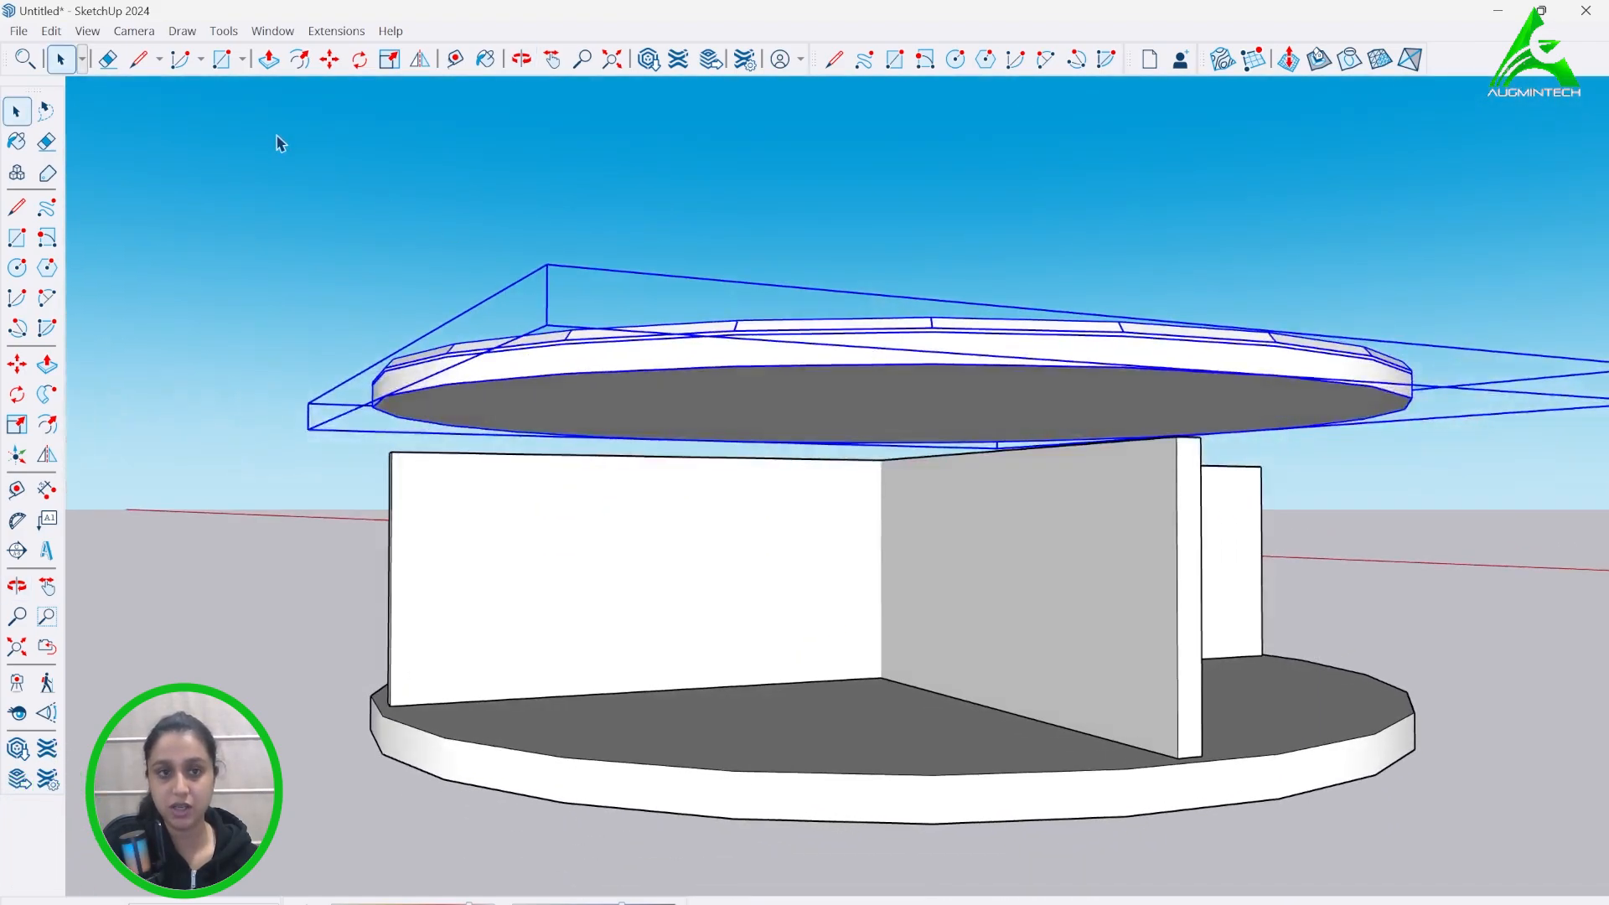
- Move the tabletop group down to the lower disc, raise it vertically until its underside rests on the slabs' top edges, and deselect it
click(329, 59)
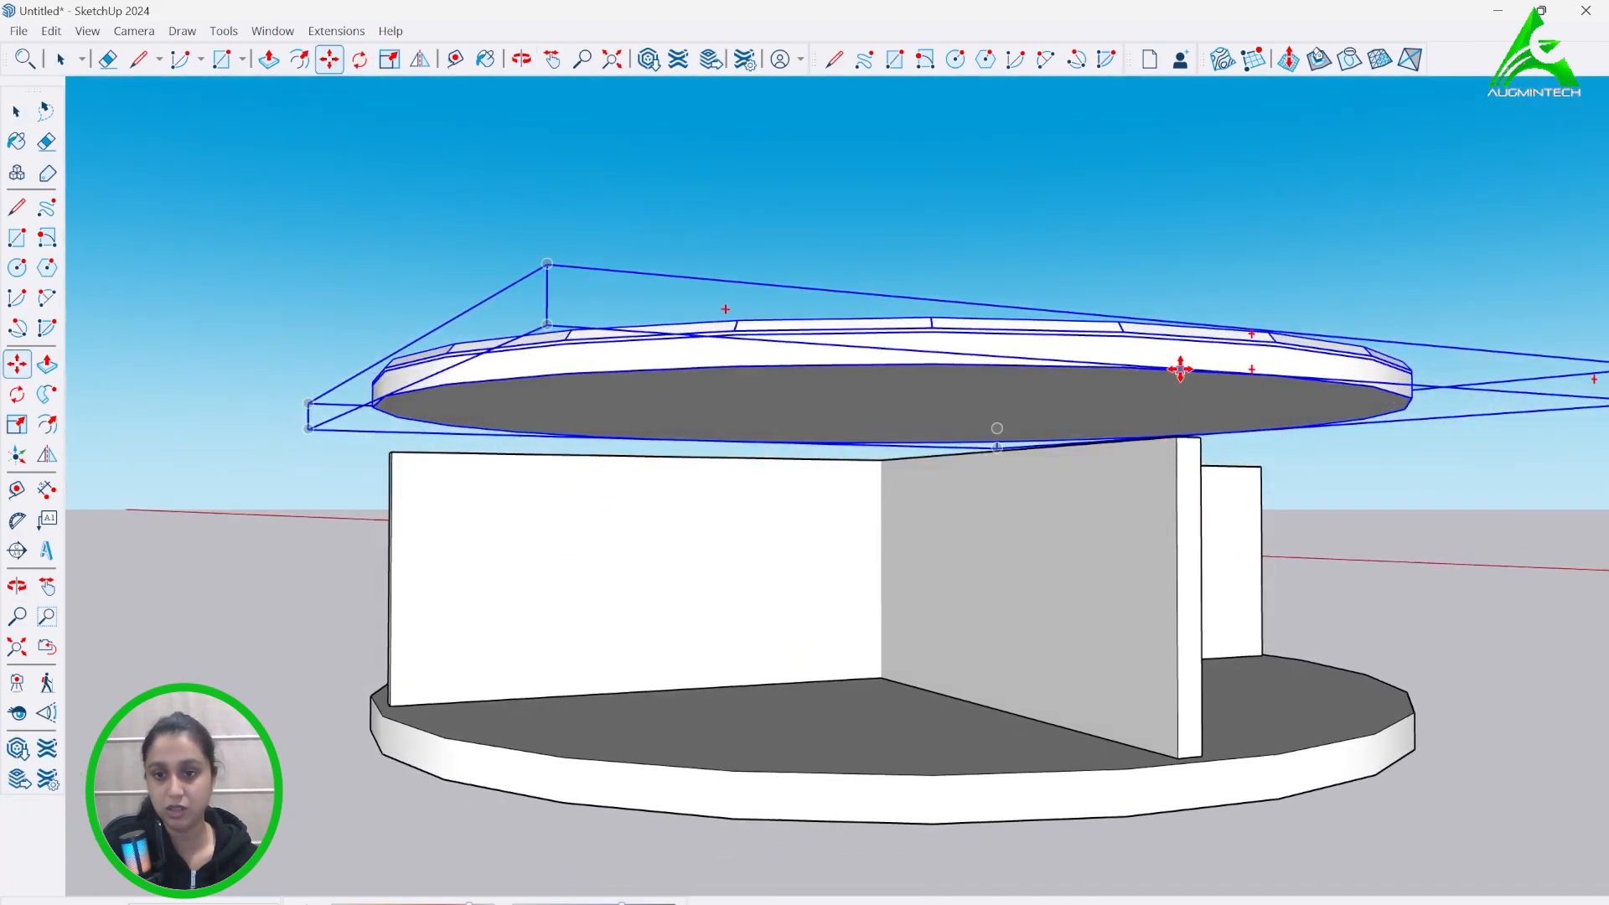
drag(1180, 369, 1178, 762)
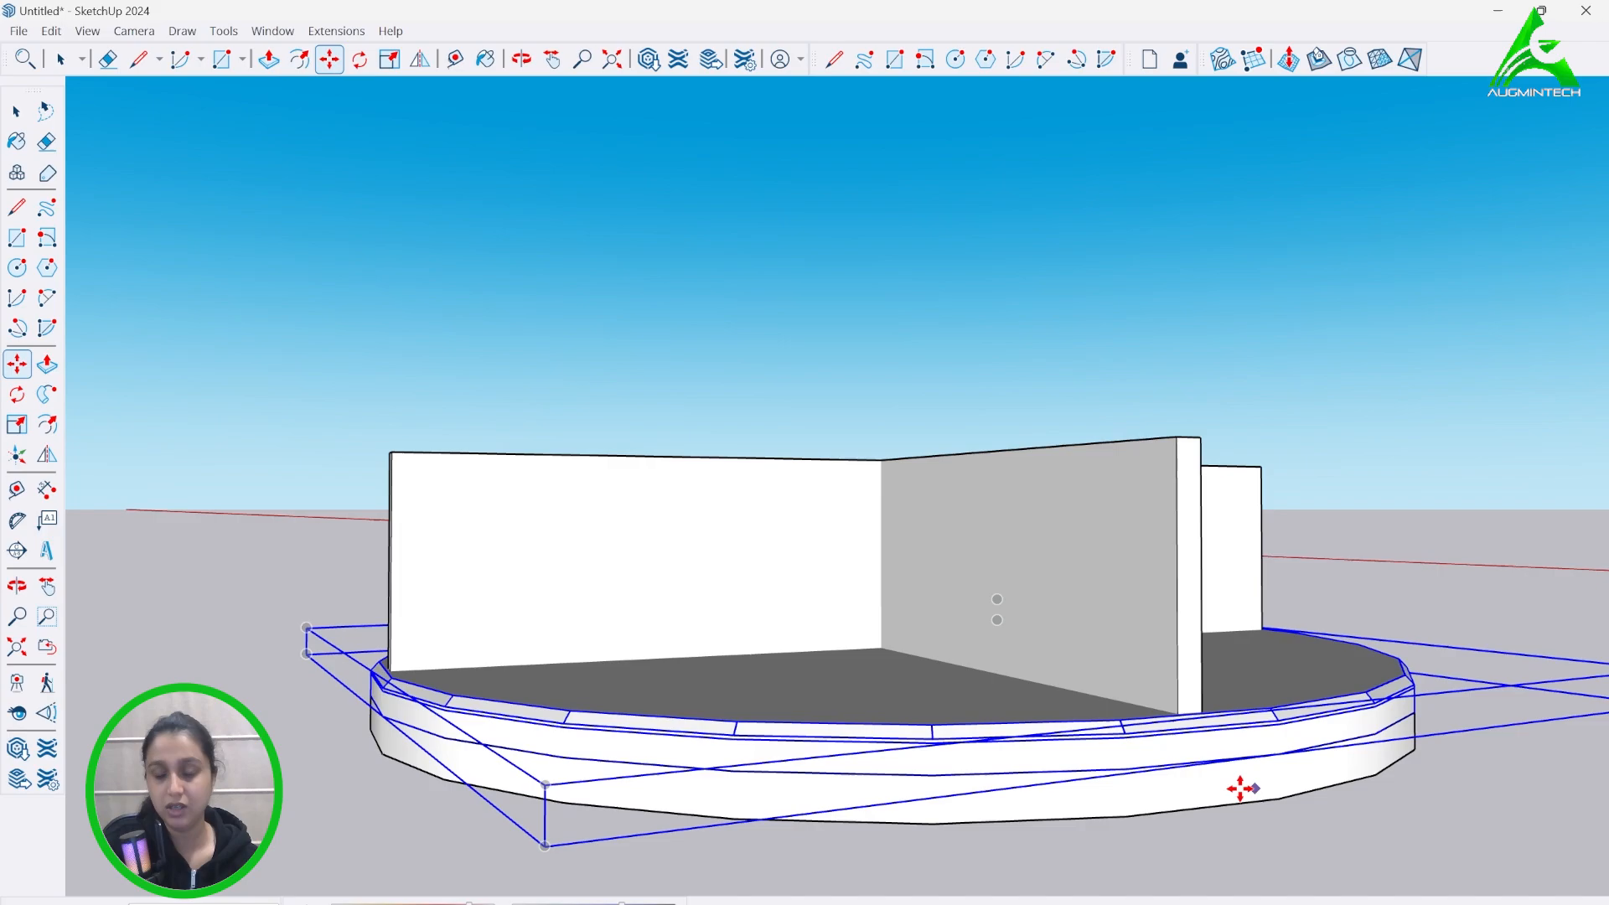
drag(1178, 716, 1181, 603)
text(3000)
key(Return)
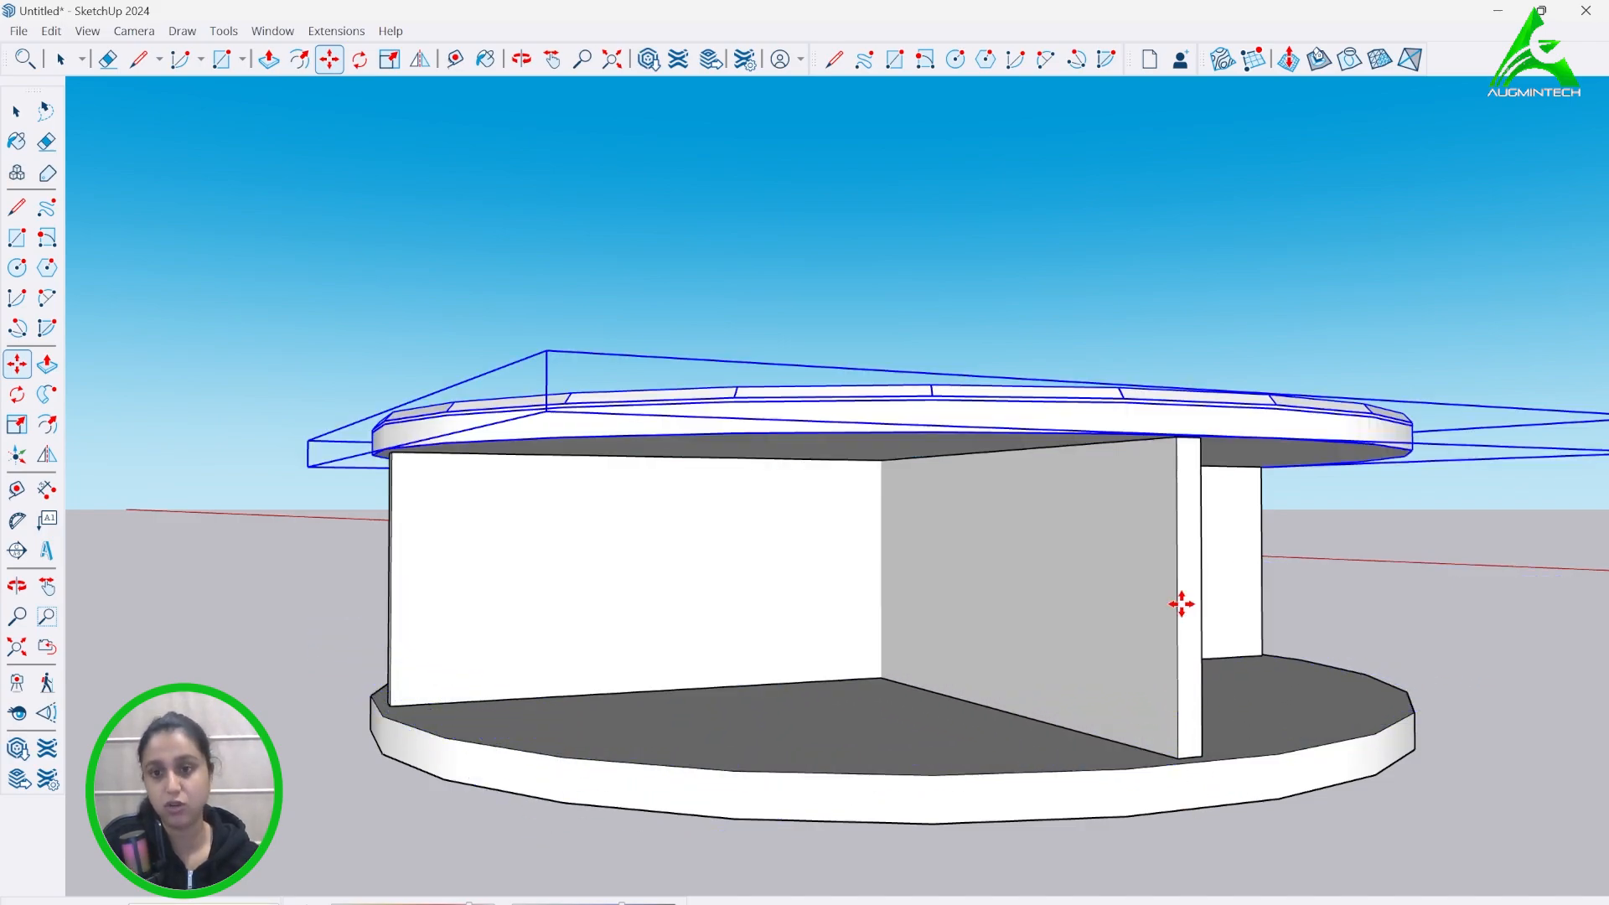
click(60, 59)
click(238, 148)
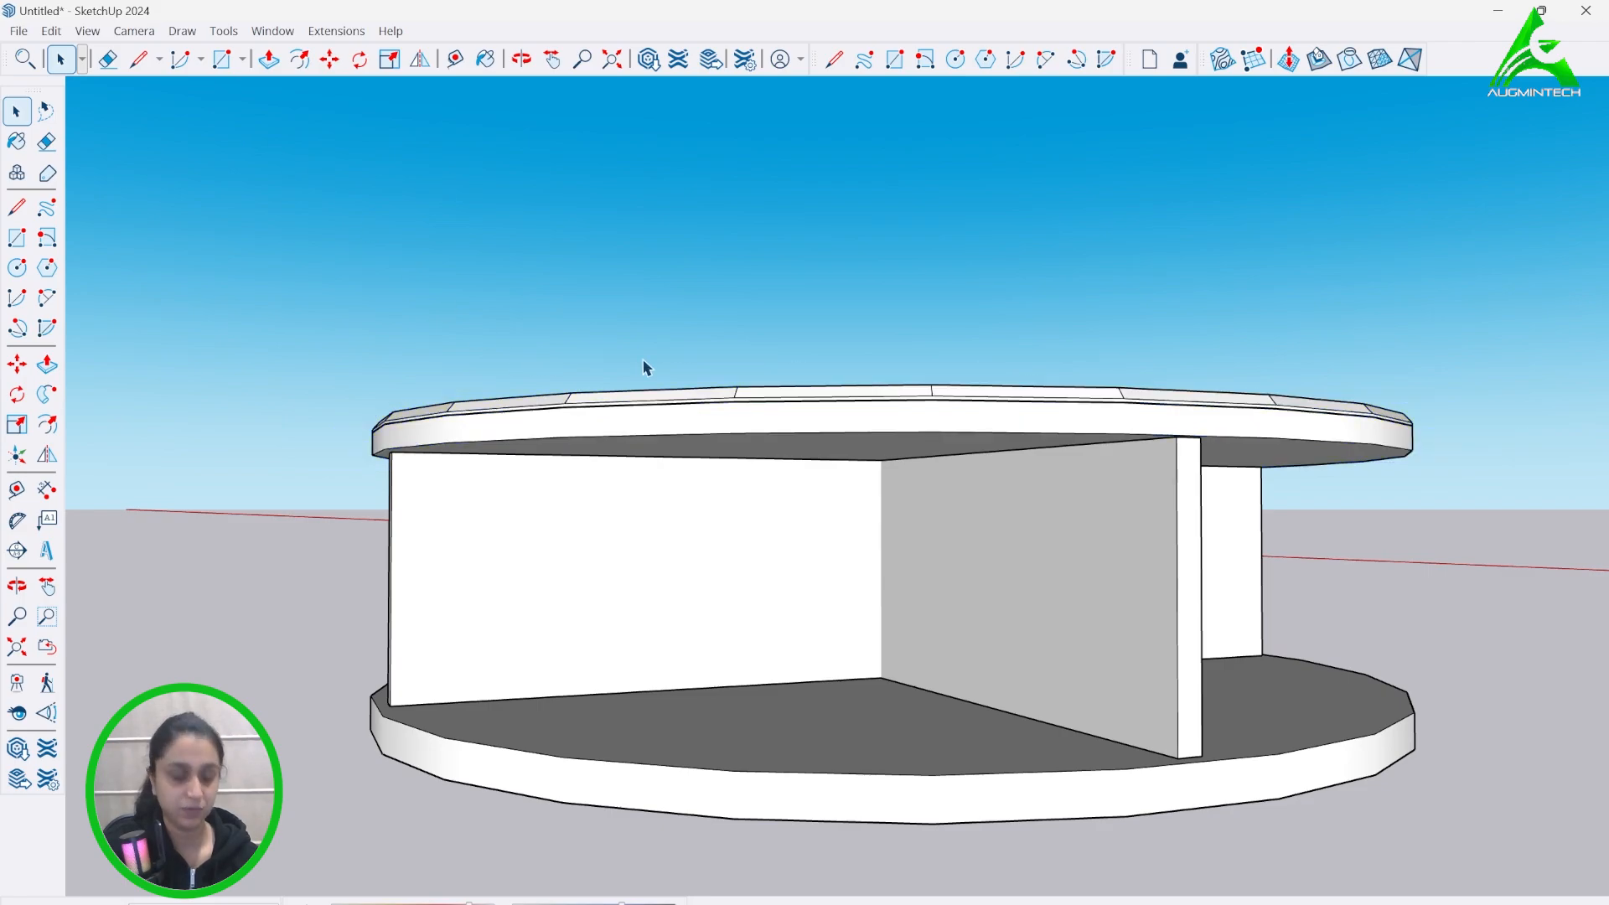
- Compare the assembled table with the whole coffee table in the reference photo, including its legs, and put the photo away
middle_drag(761, 348, 632, 416)
scroll(991, 438, down, 2)
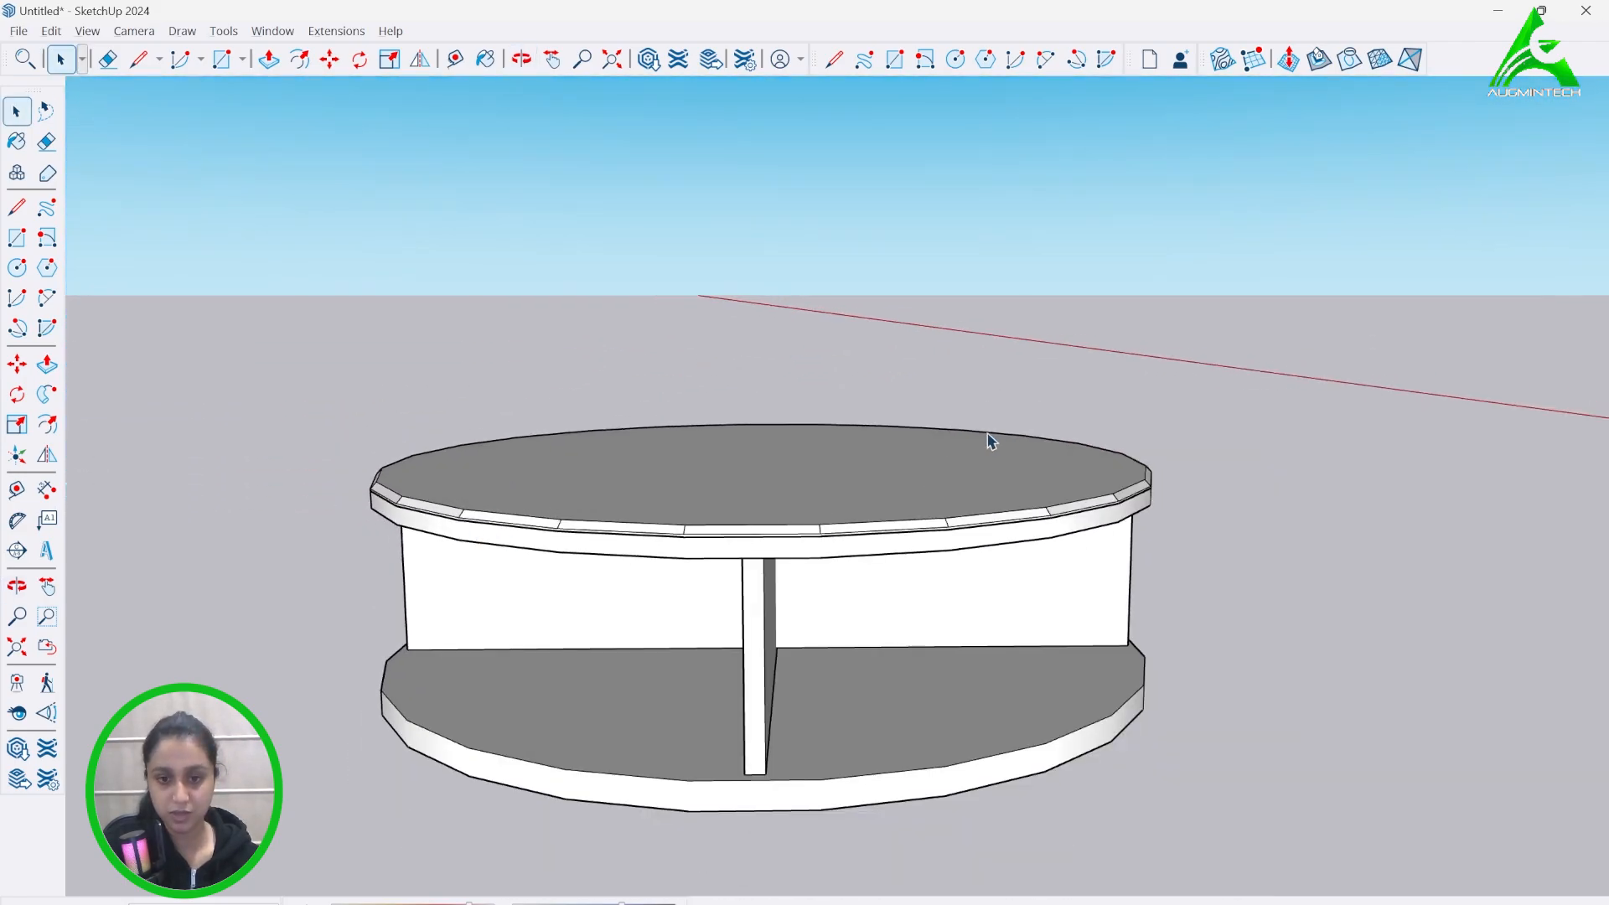
middle_drag(992, 438, 909, 373)
scroll(907, 455, down, 2)
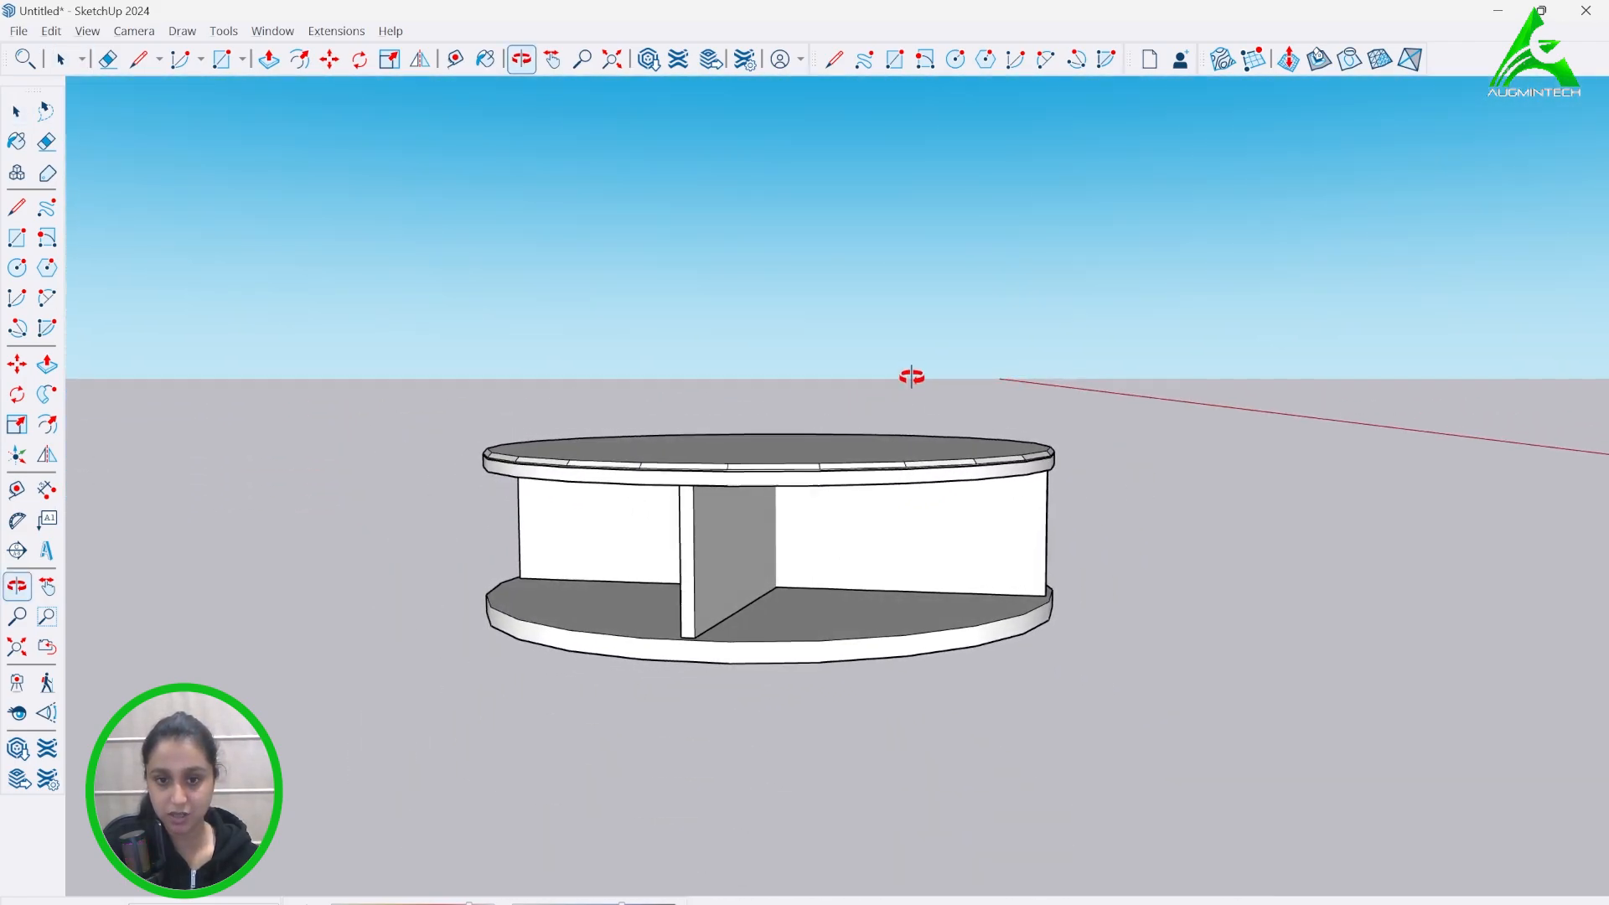
scroll(908, 373, up, 1)
key(alt+Tab)
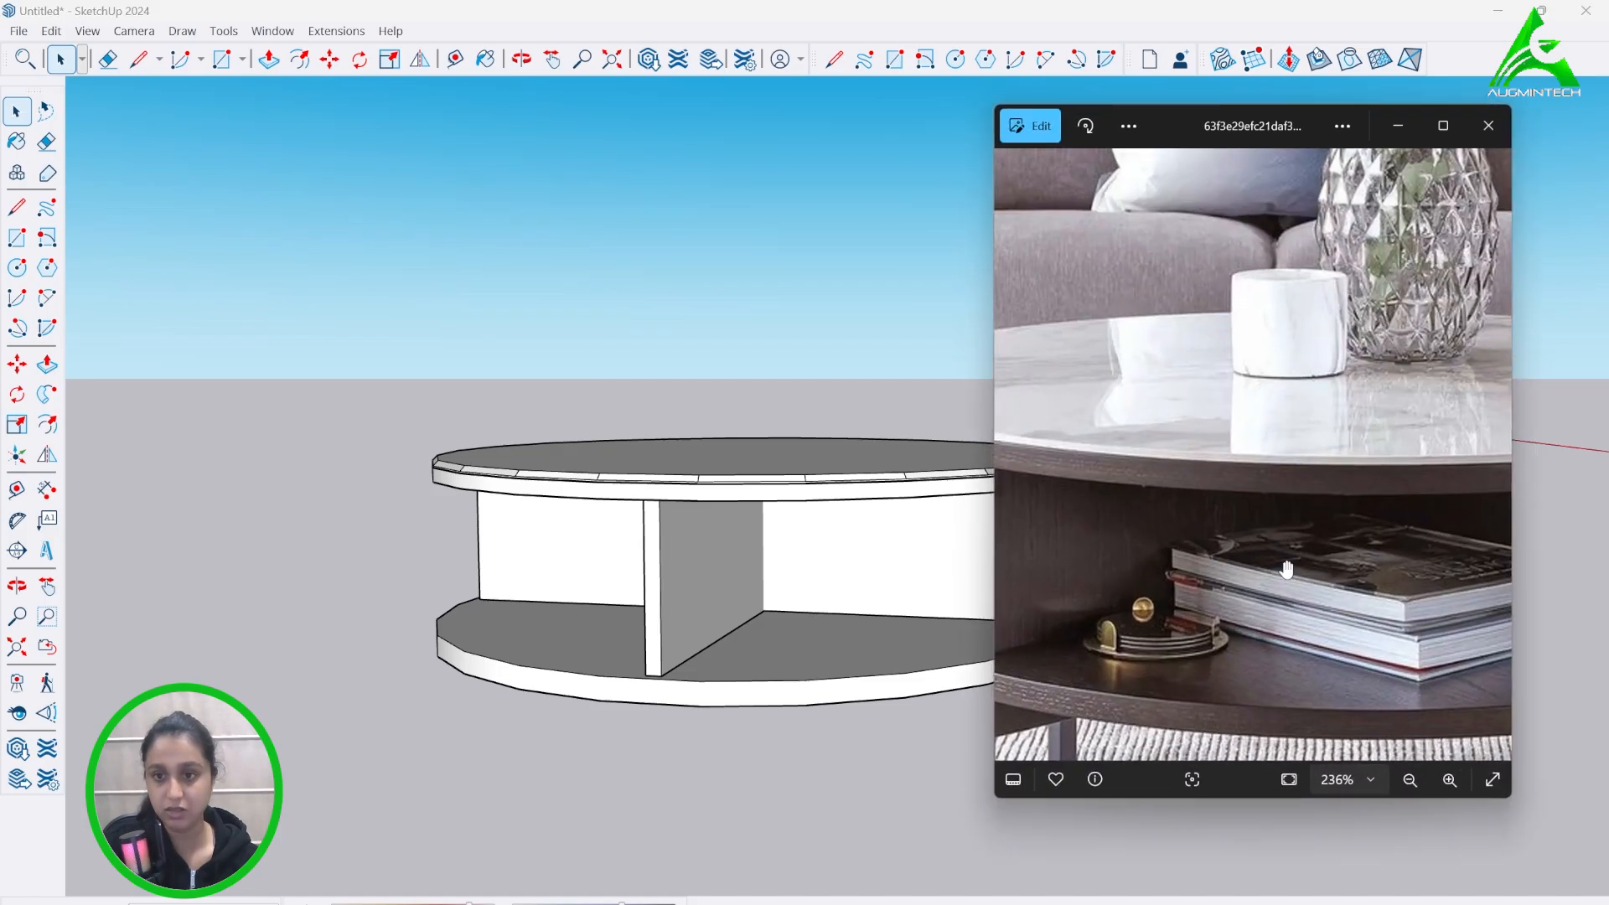
scroll(1287, 569, down, 5)
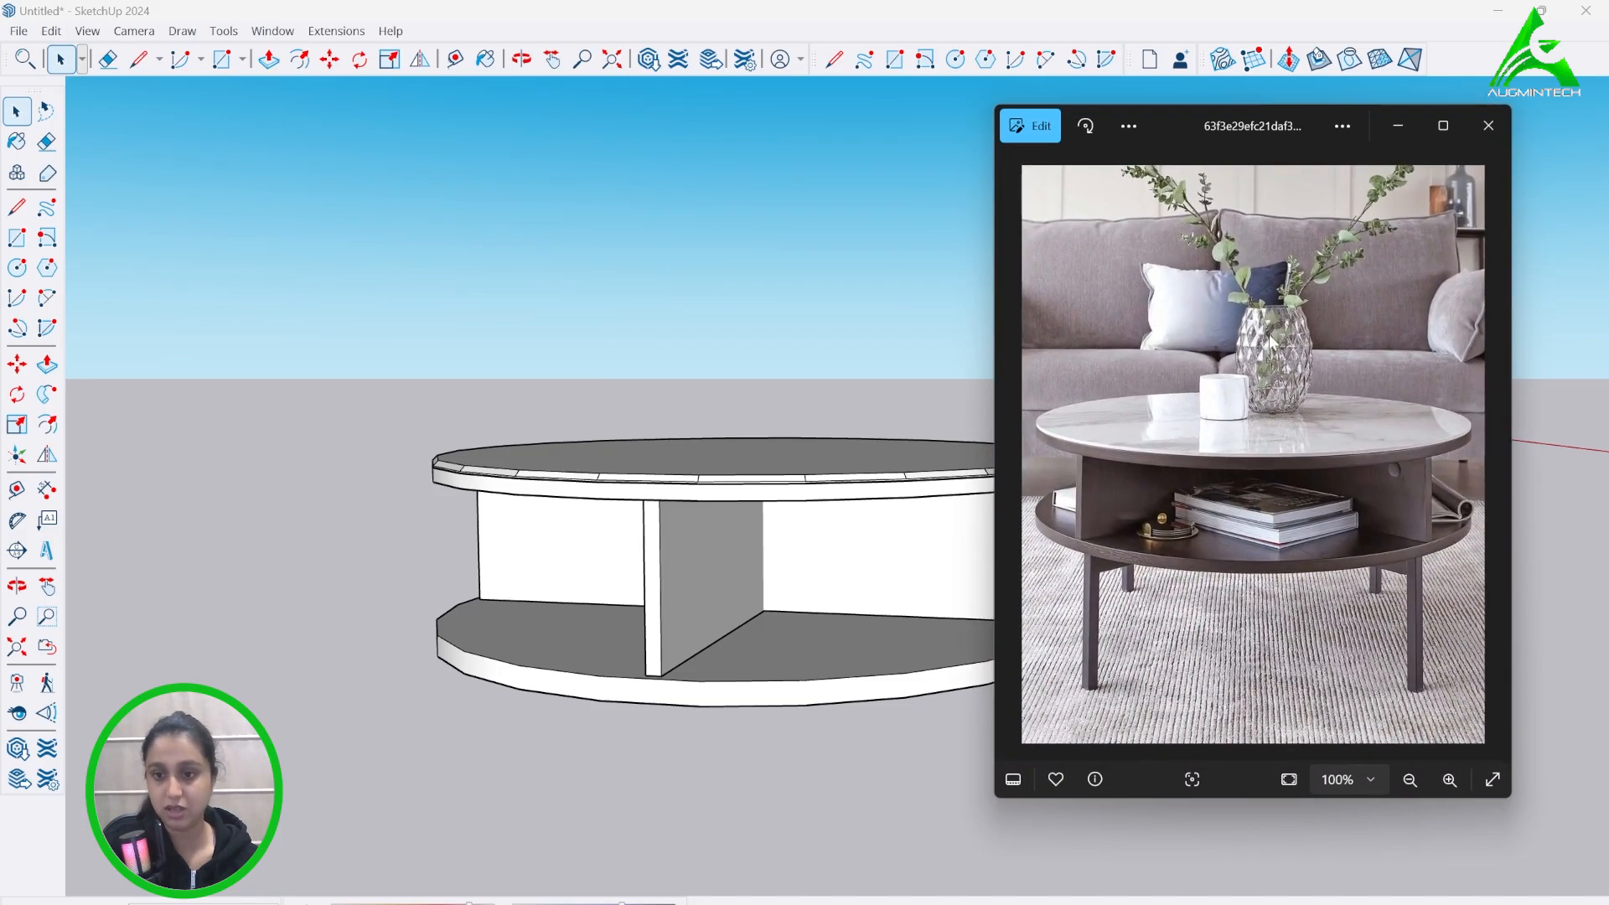
scroll(515, 552, down, 2)
scroll(651, 521, up, 2)
mouse_move(783, 548)
middle_down()
mouse_move(721, 503)
mouse_move(471, 507)
mouse_move(536, 510)
mouse_move(443, 582)
middle_up()
key(alt+Tab)
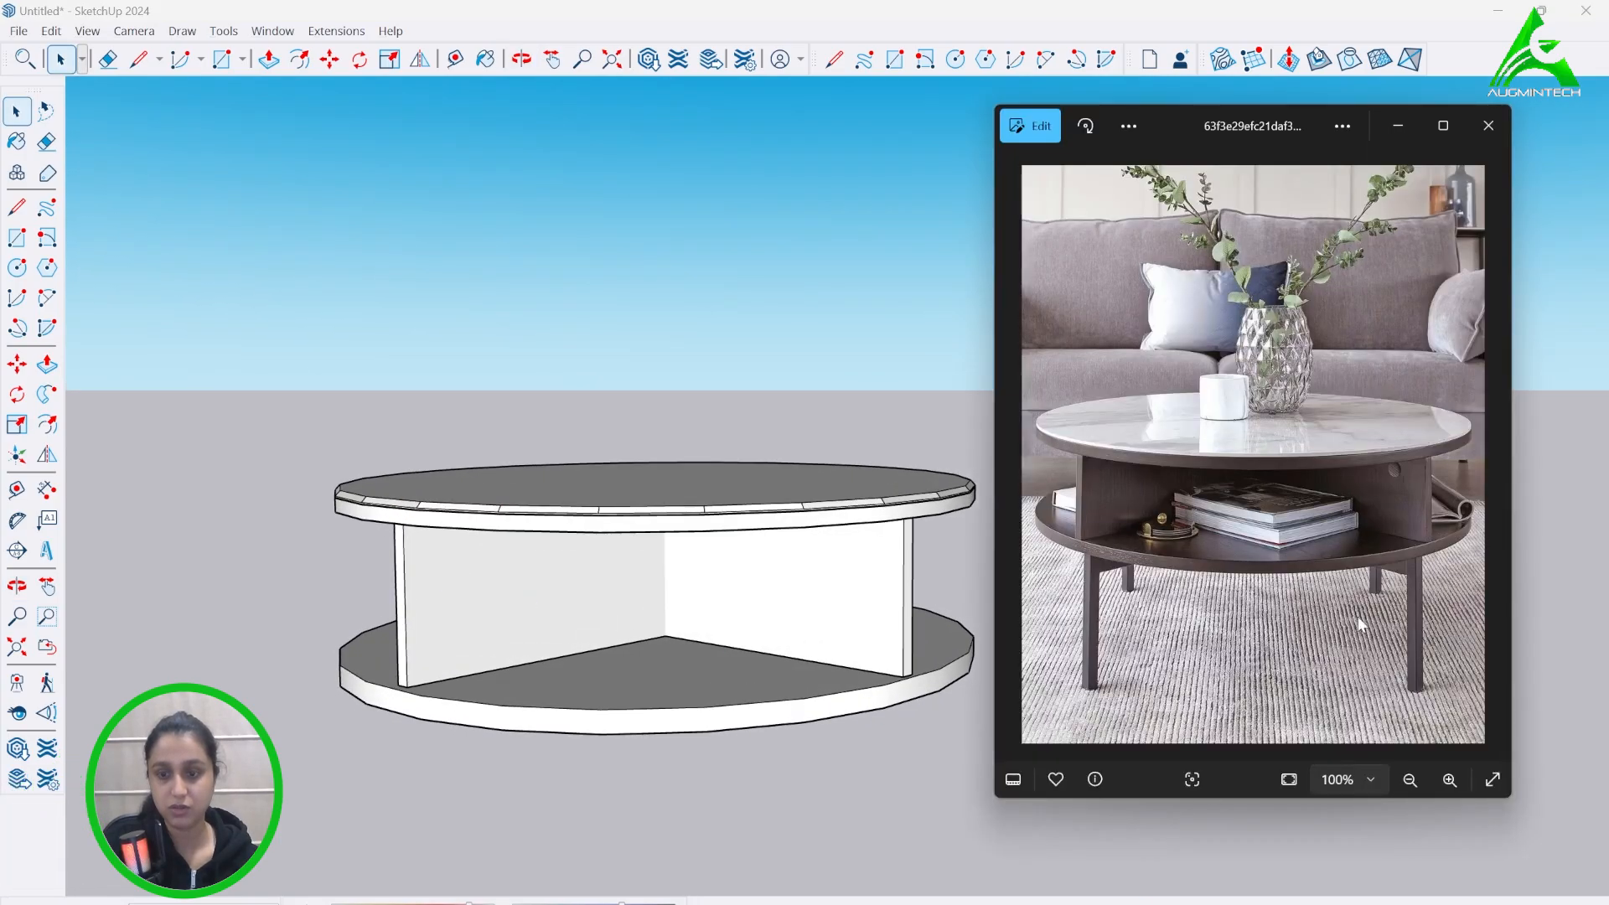
scroll(734, 598, up, 2)
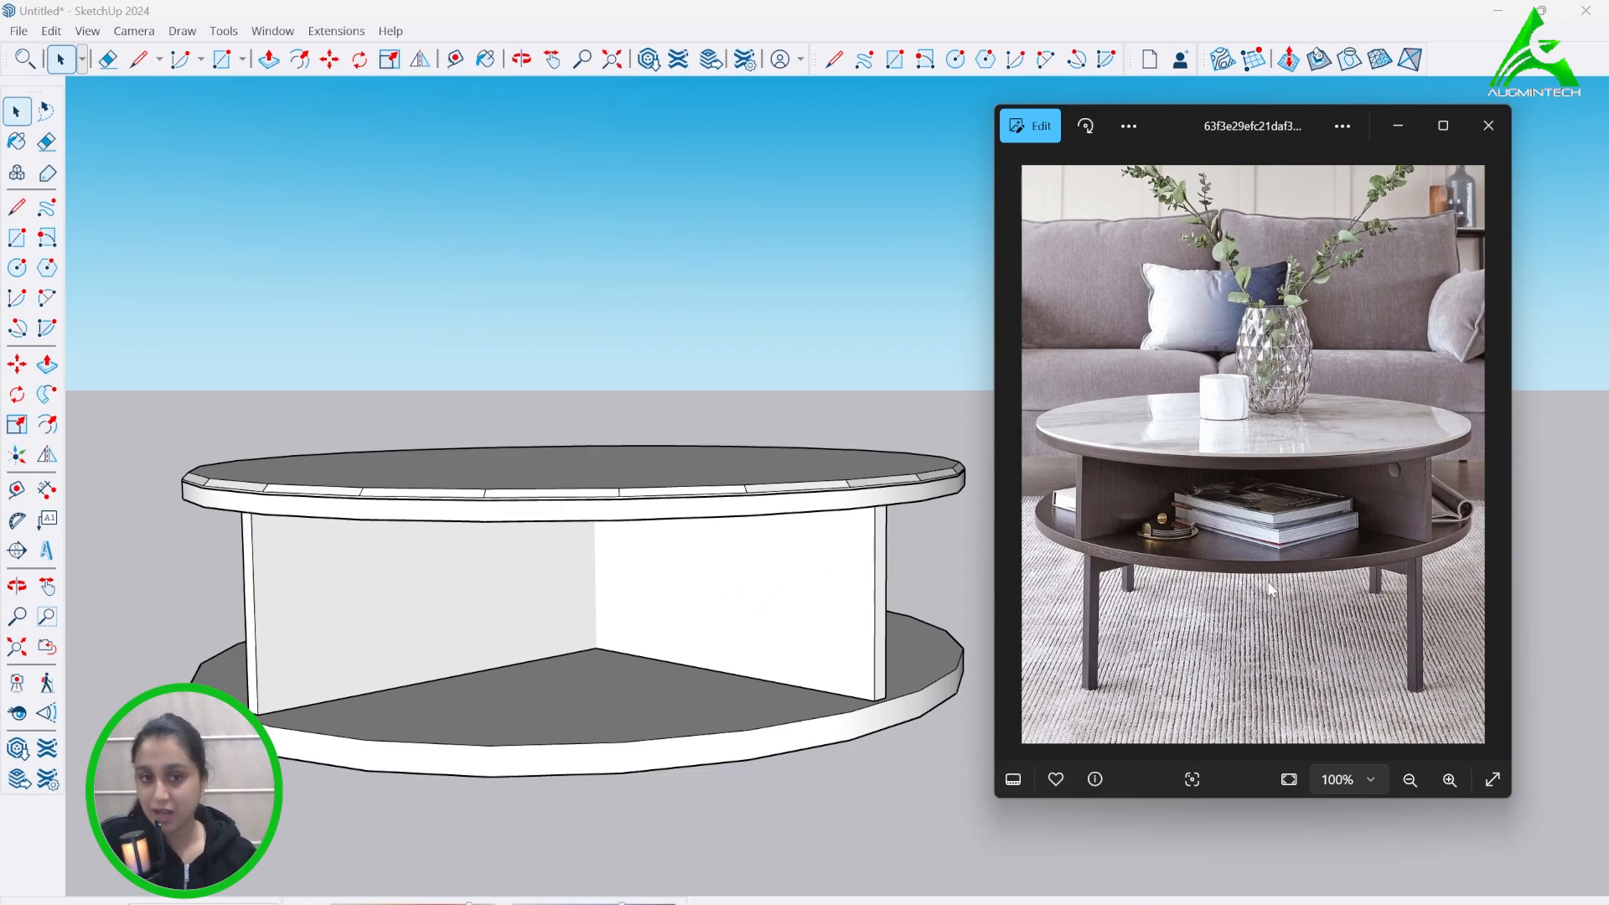
click(1393, 130)
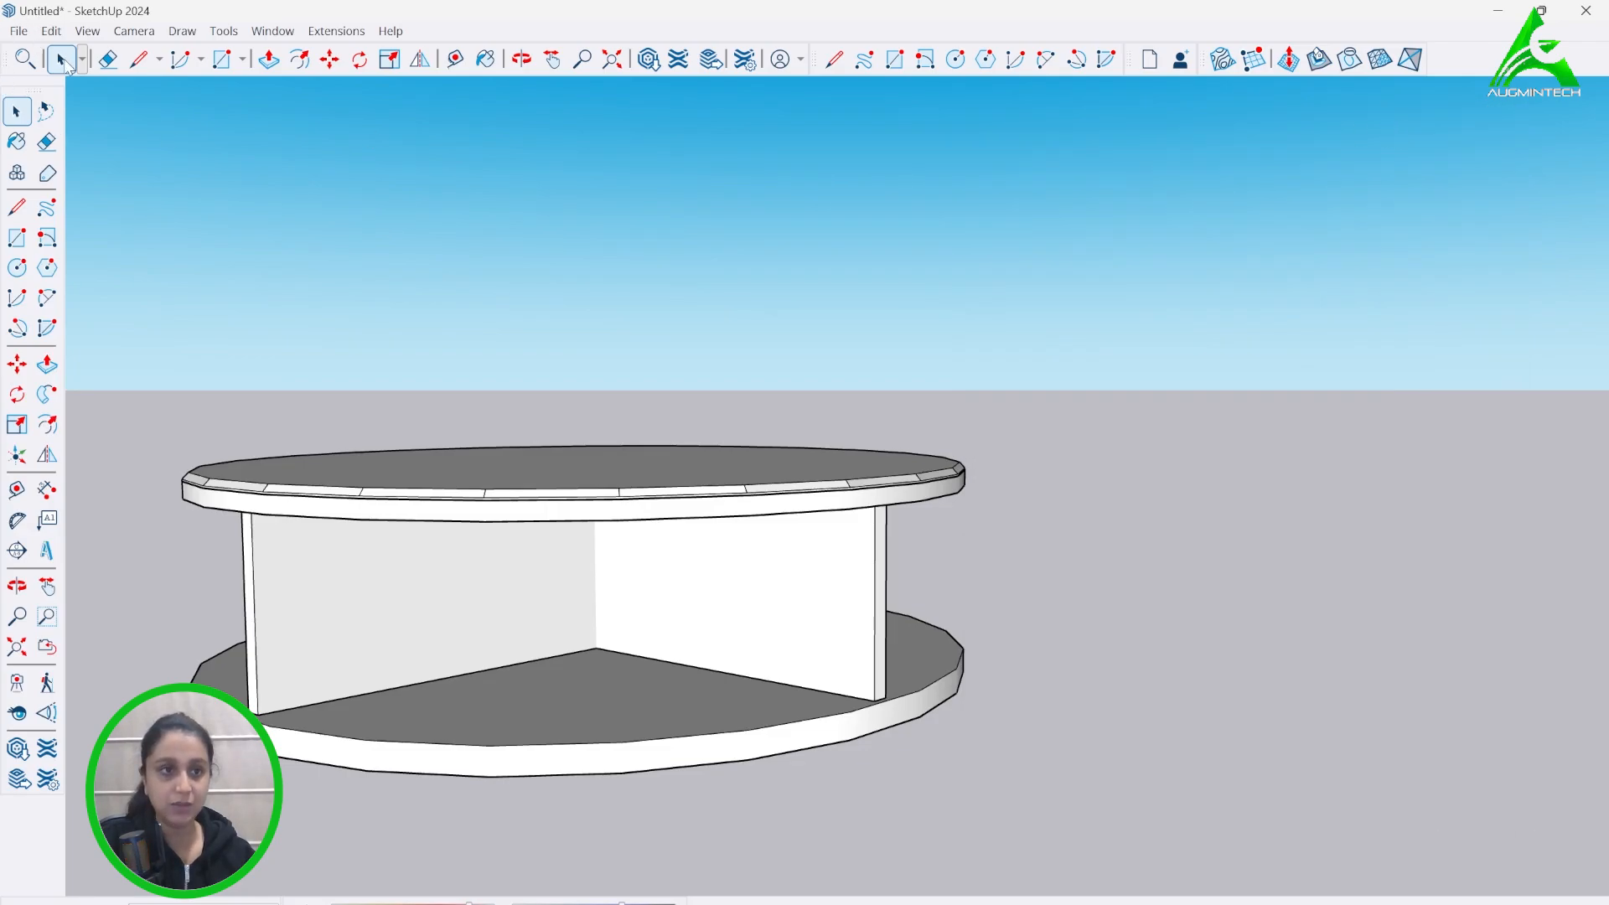
- Group the two crossed slabs between the tabletop and the lower disc into a single object
right_click(712, 564)
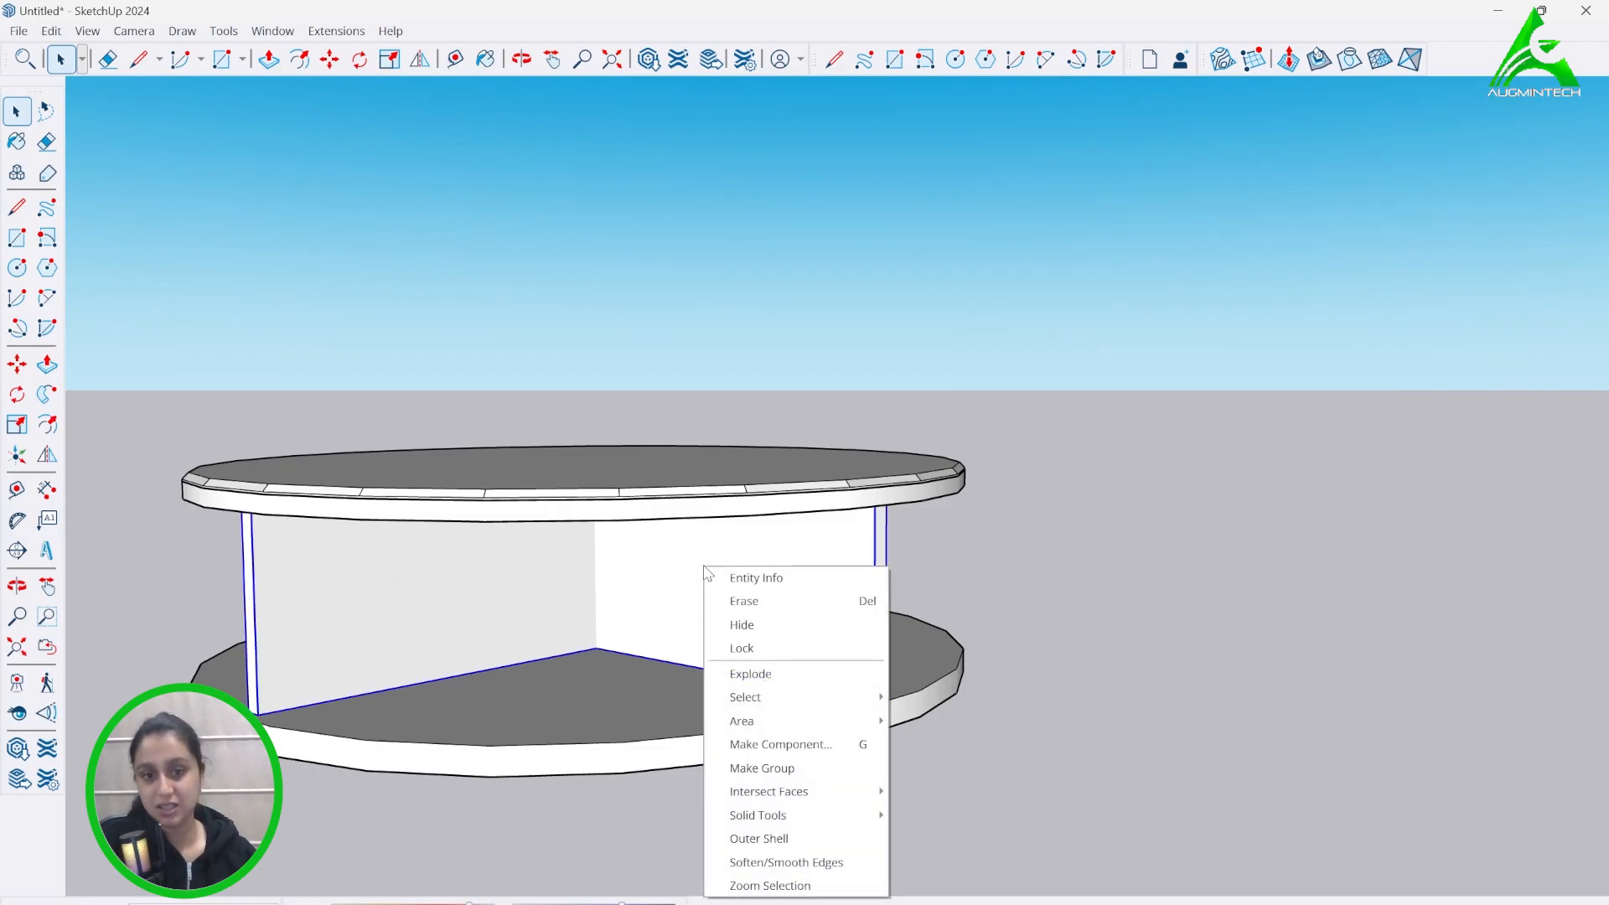
click(818, 766)
scroll(839, 339, down, 3)
scroll(670, 513, up, 2)
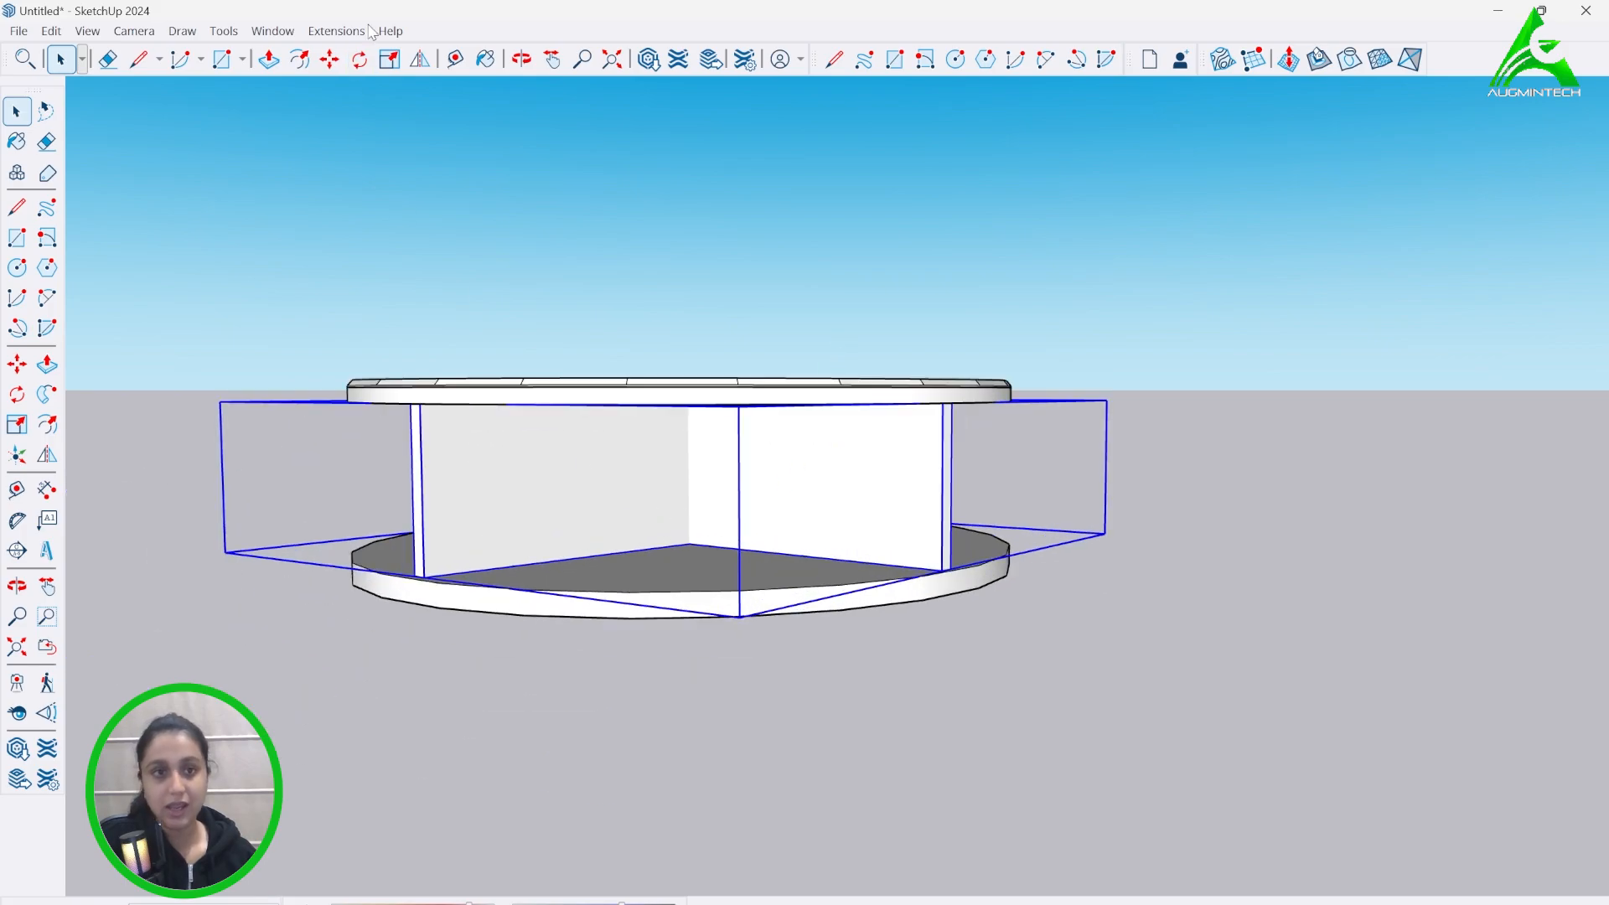
- Copy the crossed-slab group straight down so that its top edges meet the underside of the lower disc
click(330, 59)
middle_drag(431, 564, 490, 360)
click(474, 344)
key(ctrl)
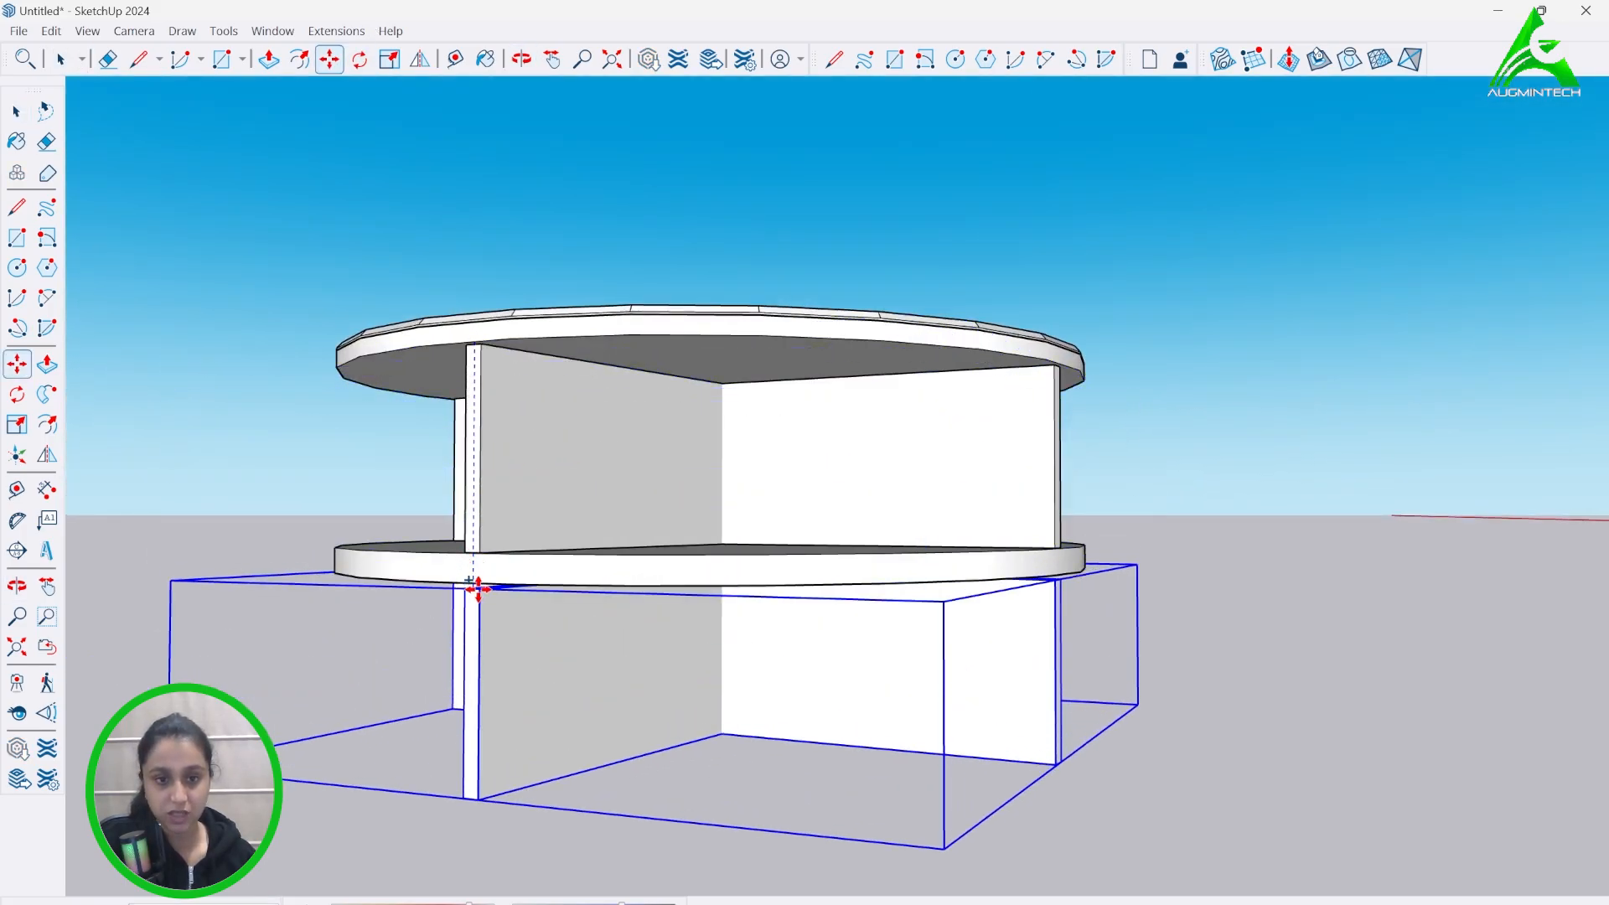
click(470, 585)
middle_drag(894, 581, 572, 603)
scroll(572, 611, up, 2)
- Open the copied group and one of its slabs for editing, checking the leg shape in the reference photo
click(62, 59)
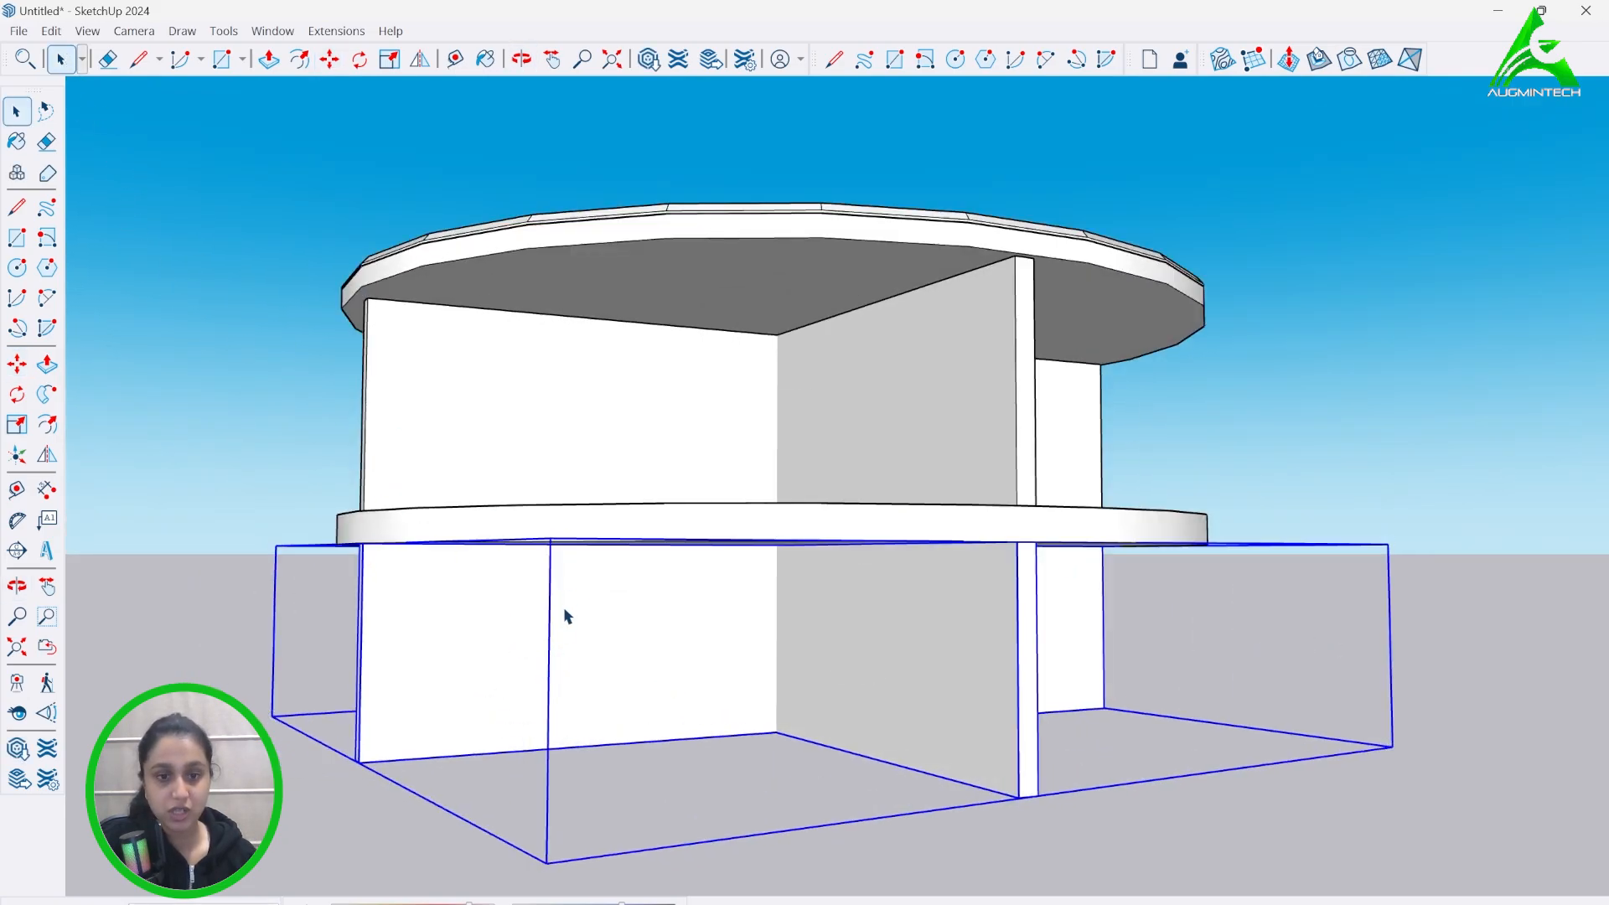
double_click(717, 676)
click(1118, 876)
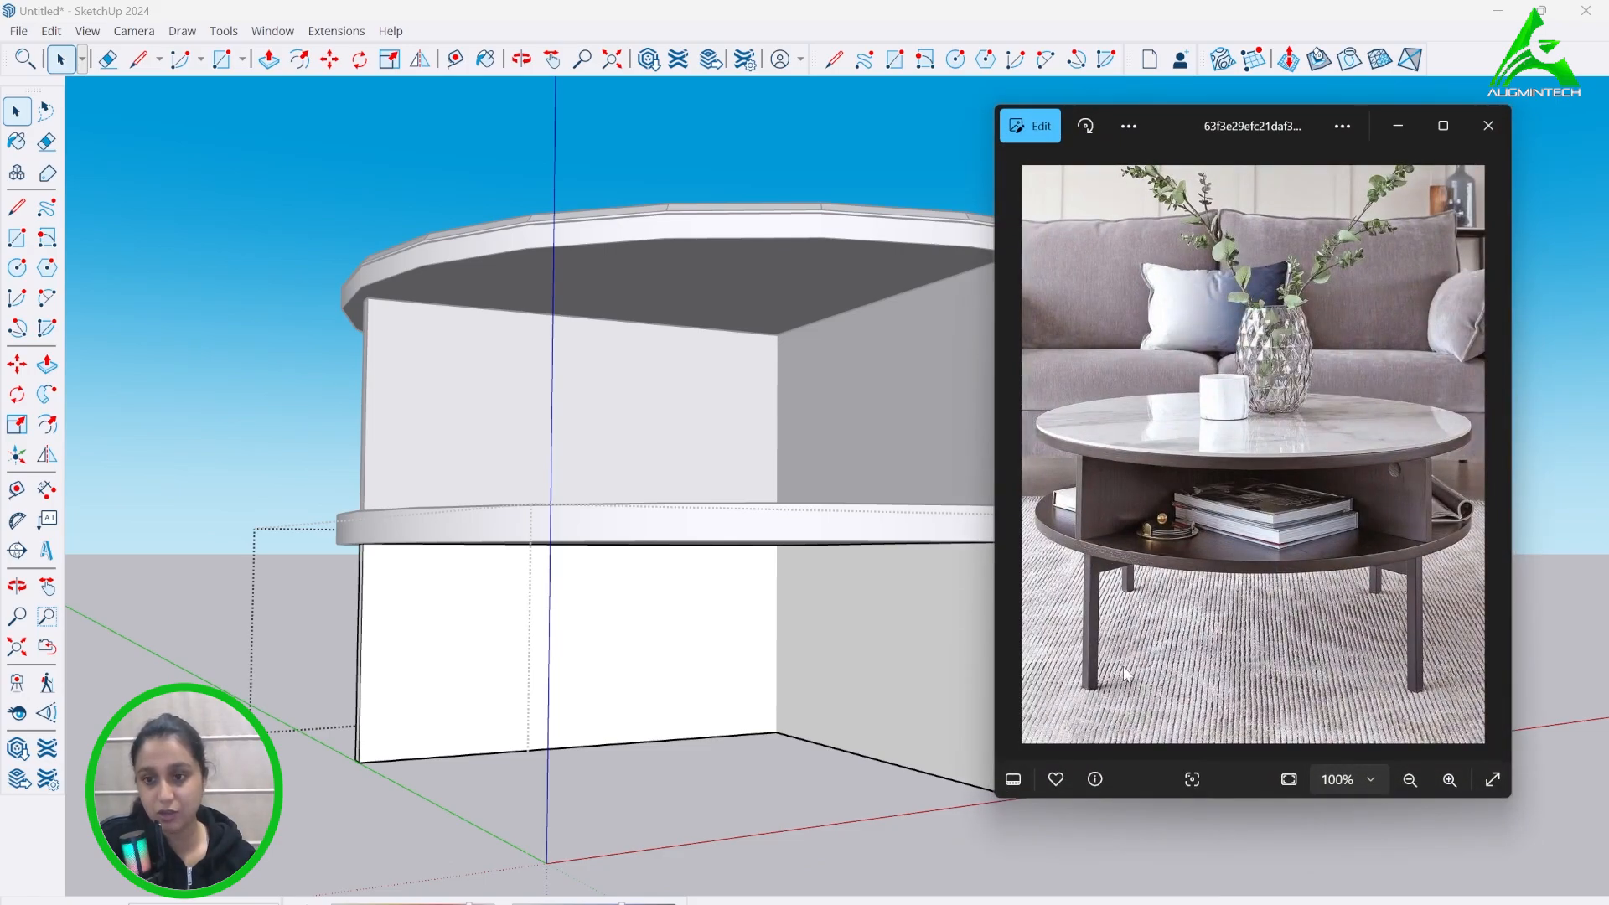
click(1398, 125)
double_click(505, 644)
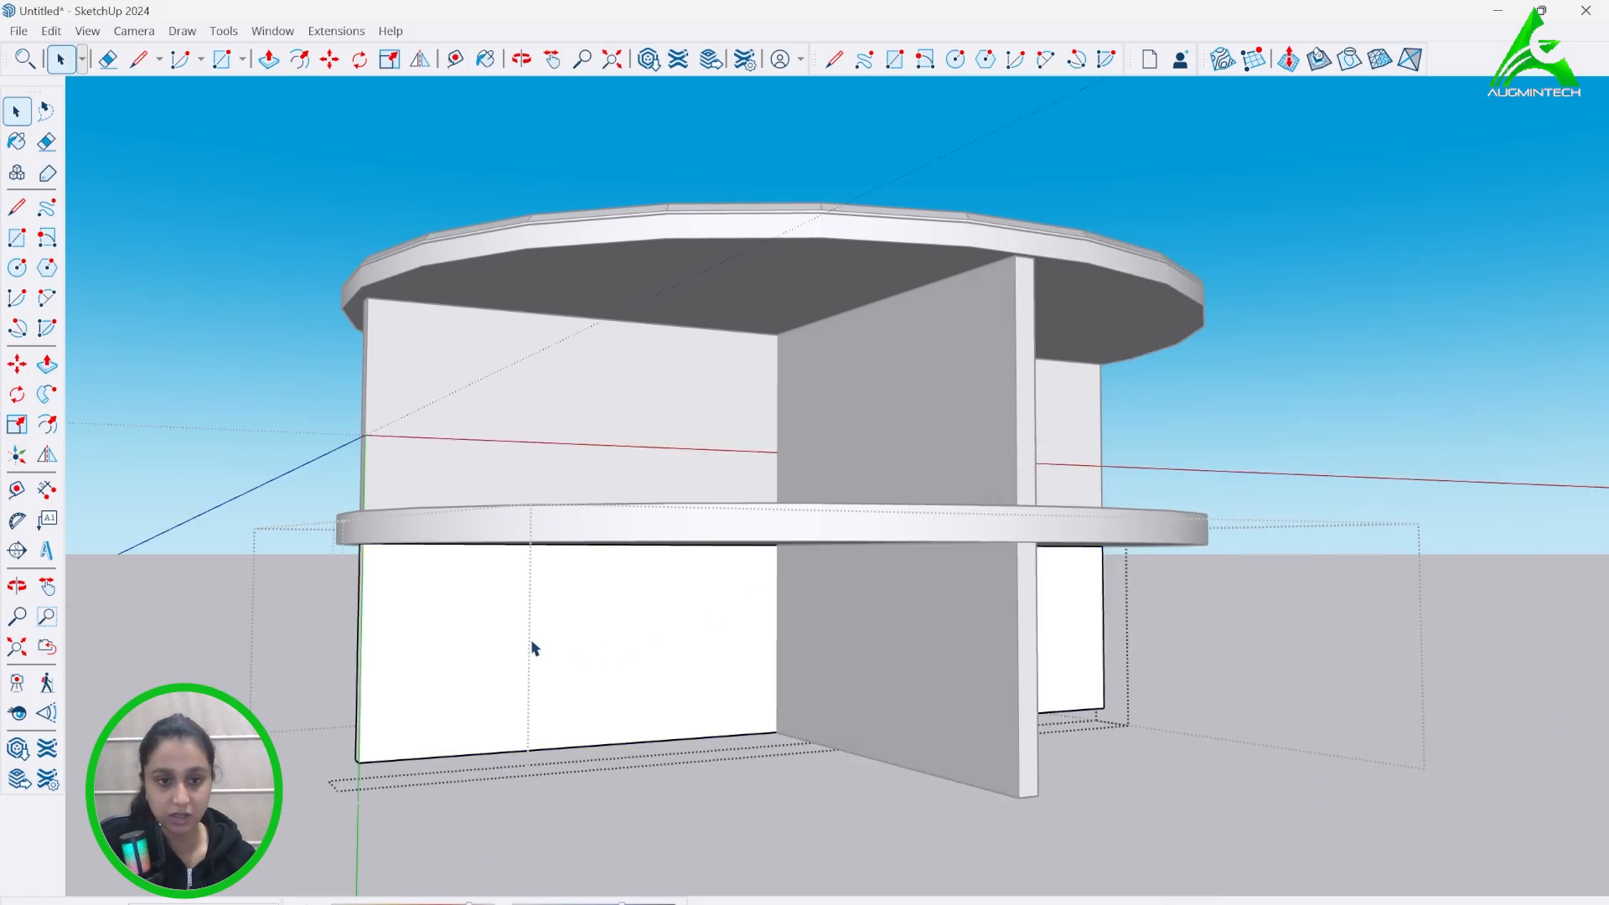
- Offset the outline of the opened lower slab's large face inward to form an inset rectangle
scroll(674, 635, up, 2)
middle_drag(786, 592, 639, 586)
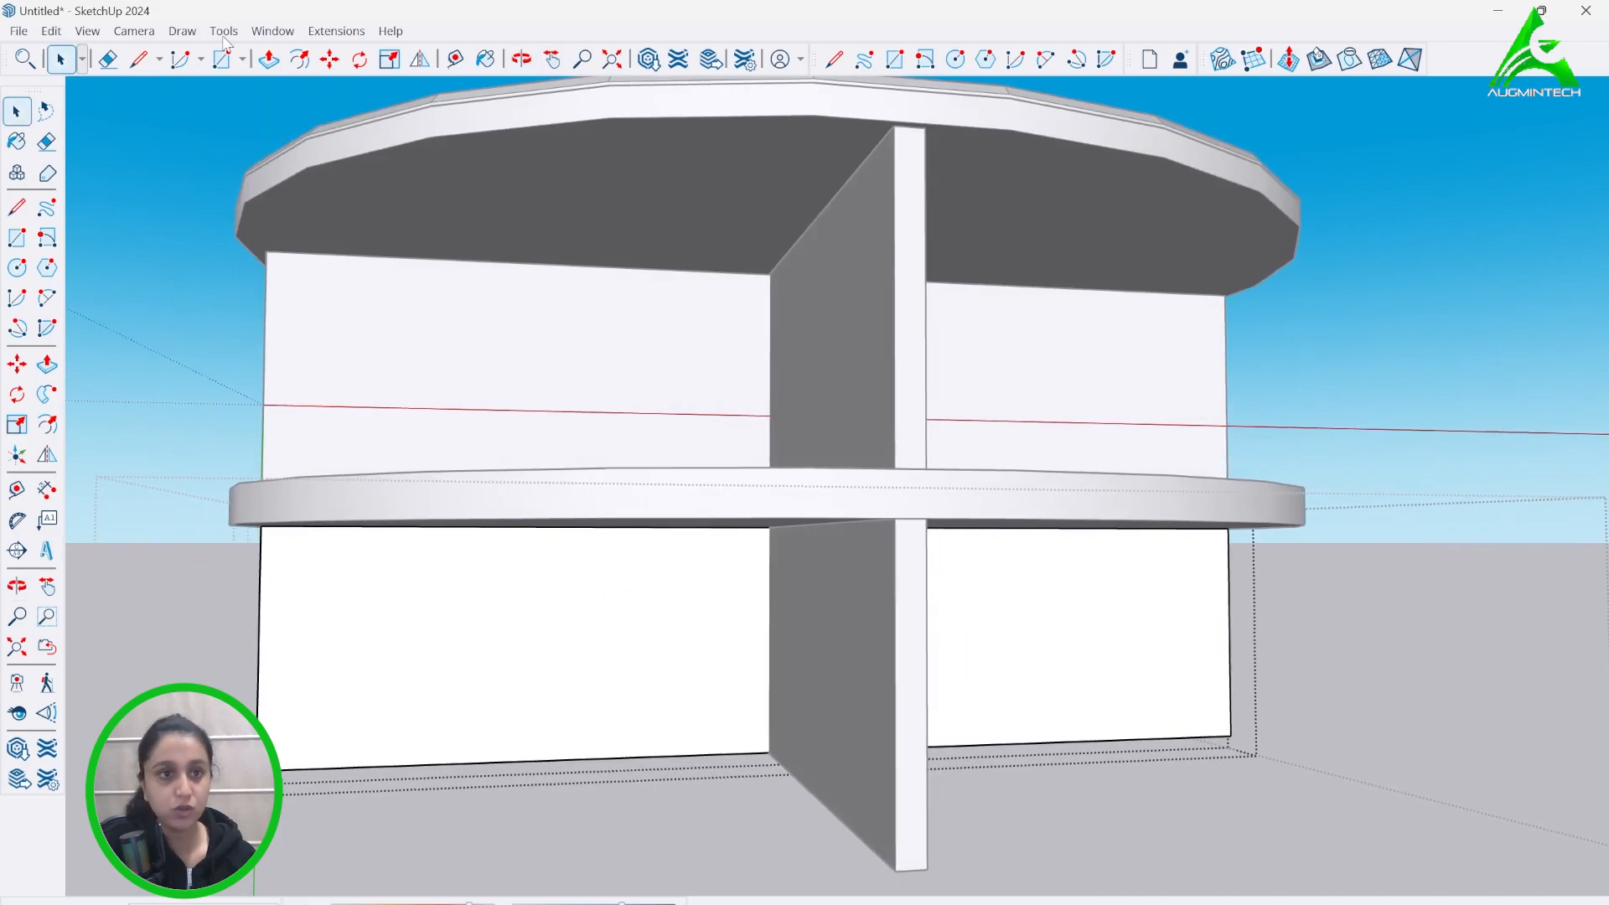
click(299, 58)
click(618, 527)
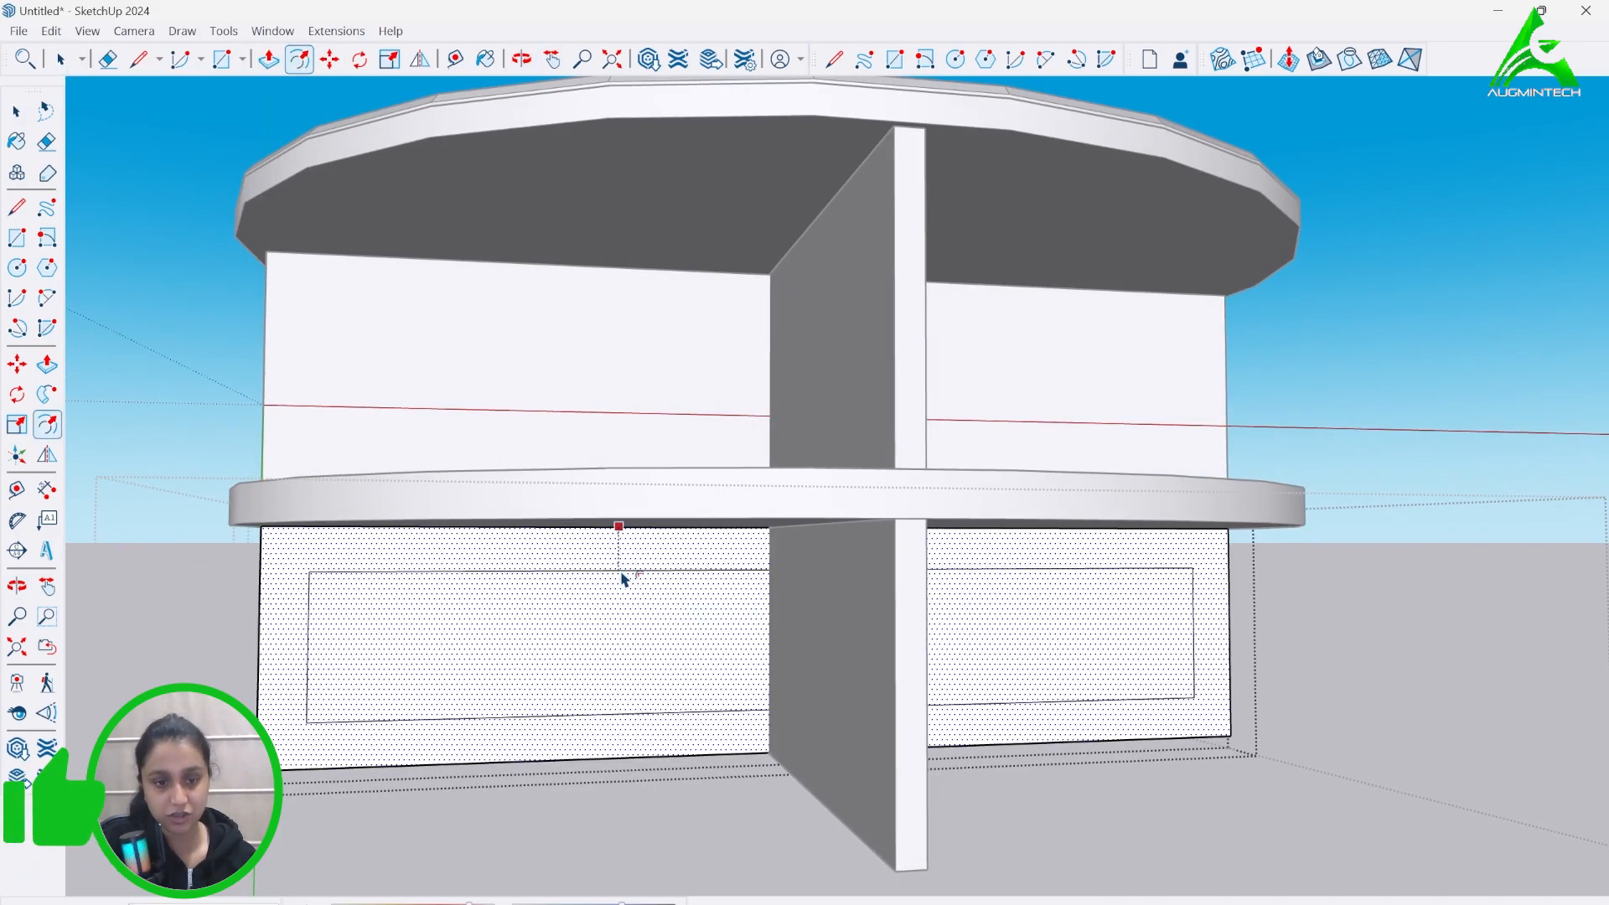
click(627, 591)
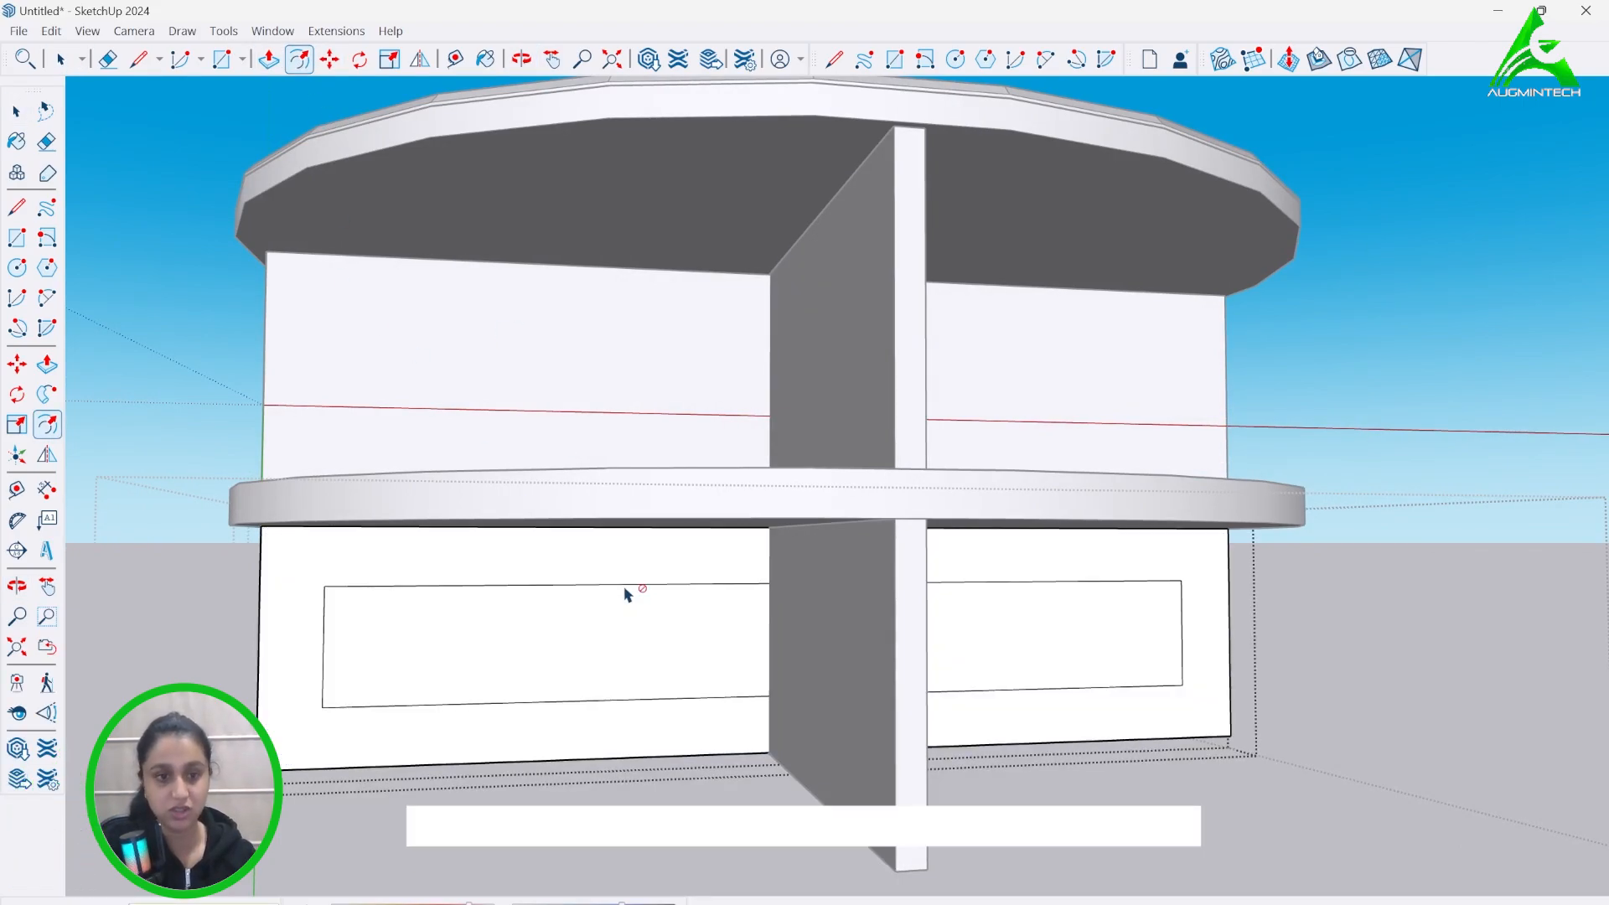
- Extend the inset rectangle's vertical sides down to the slab's bottom edge and erase its lower horizontal line
click(139, 65)
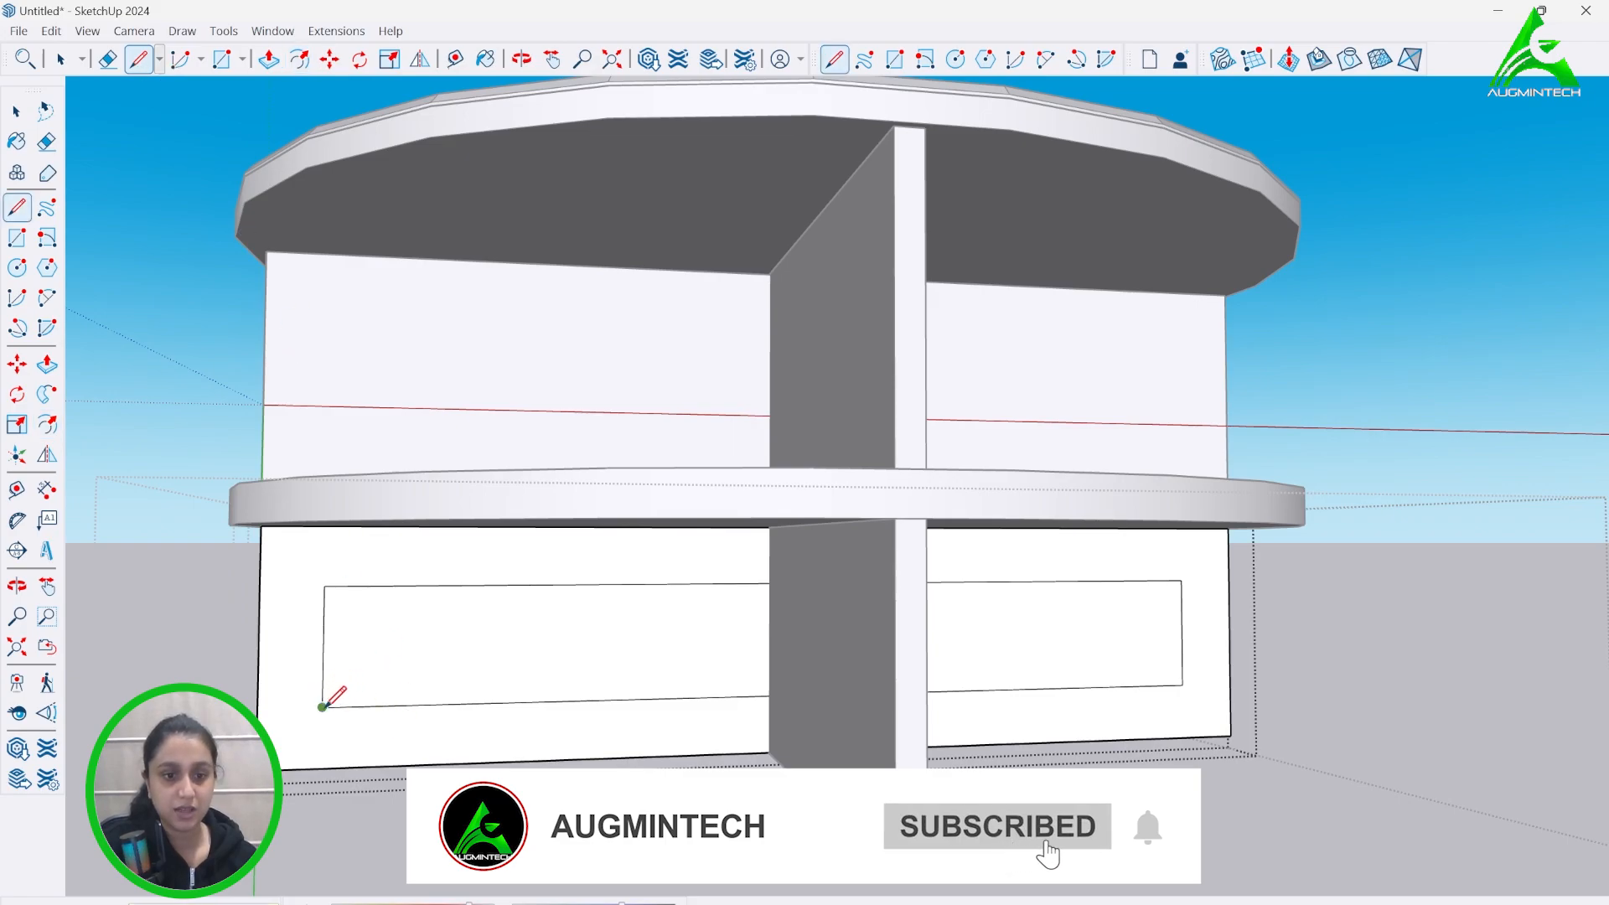
click(321, 768)
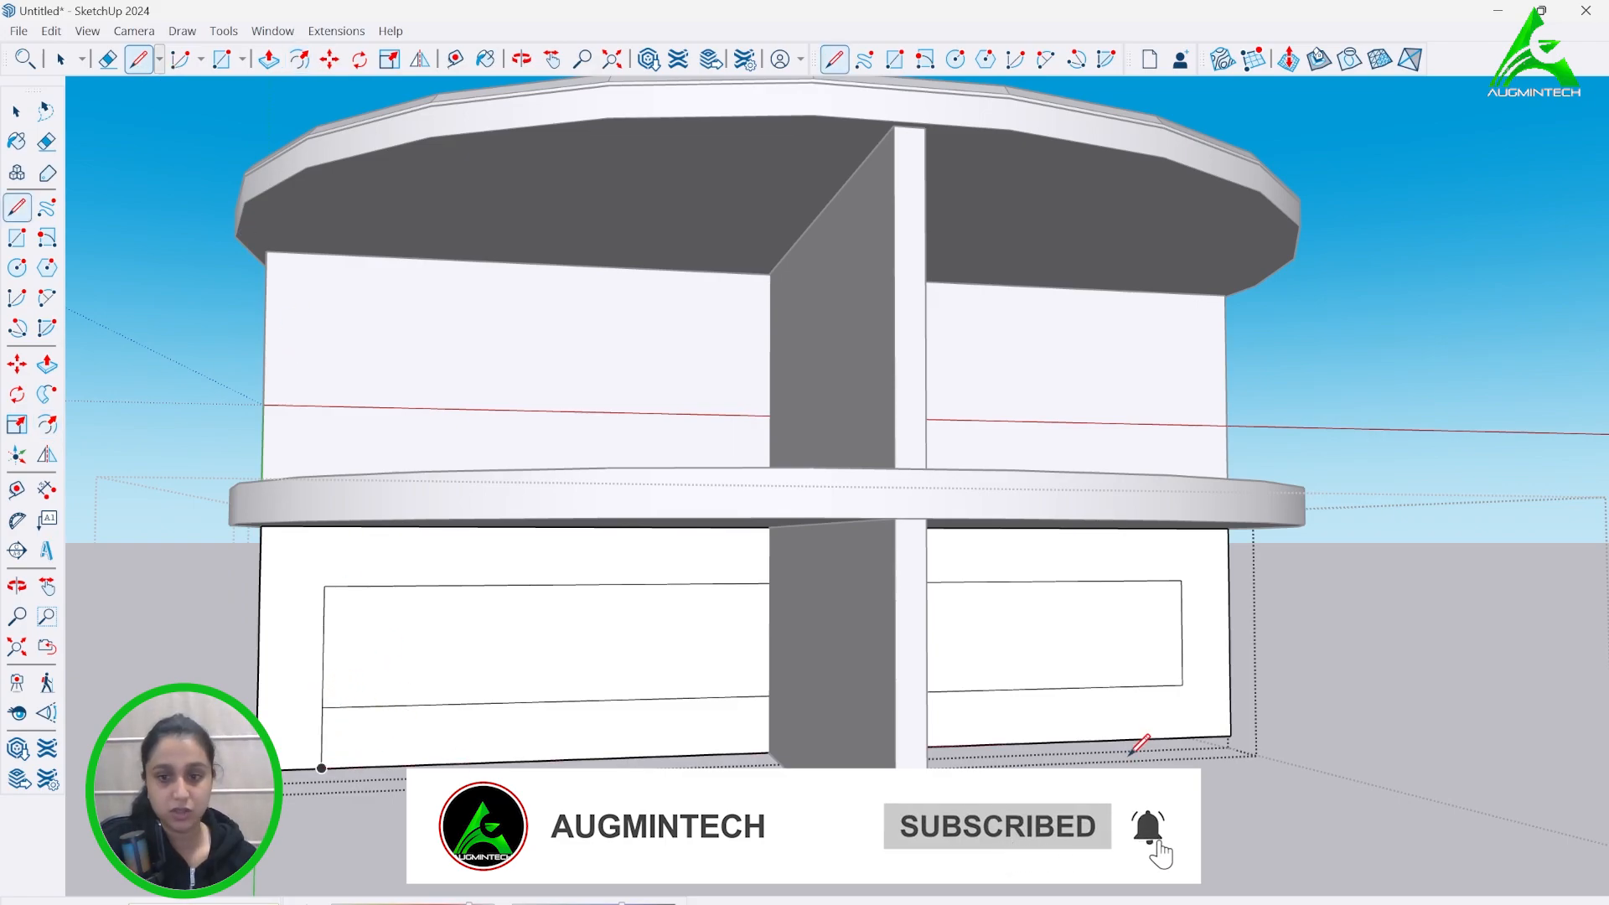
click(1185, 737)
click(106, 58)
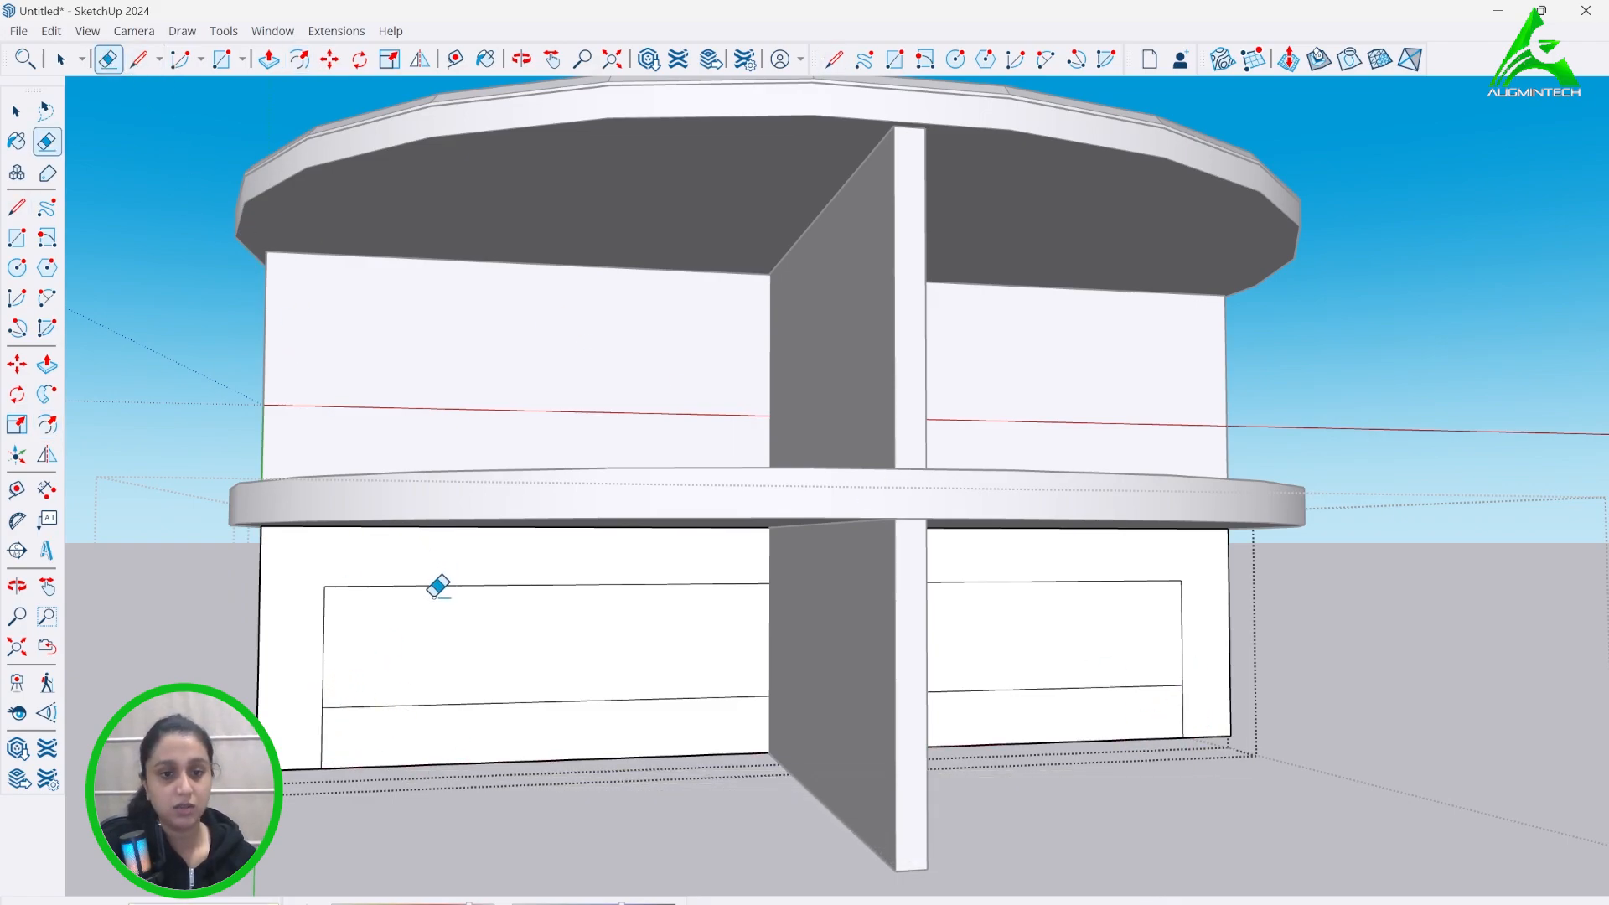
click(451, 702)
- Compare the legs with the reference photo, then narrow both by redrawing their inner lines closer to the slab's ends and erasing the old ones
key(alt+Tab)
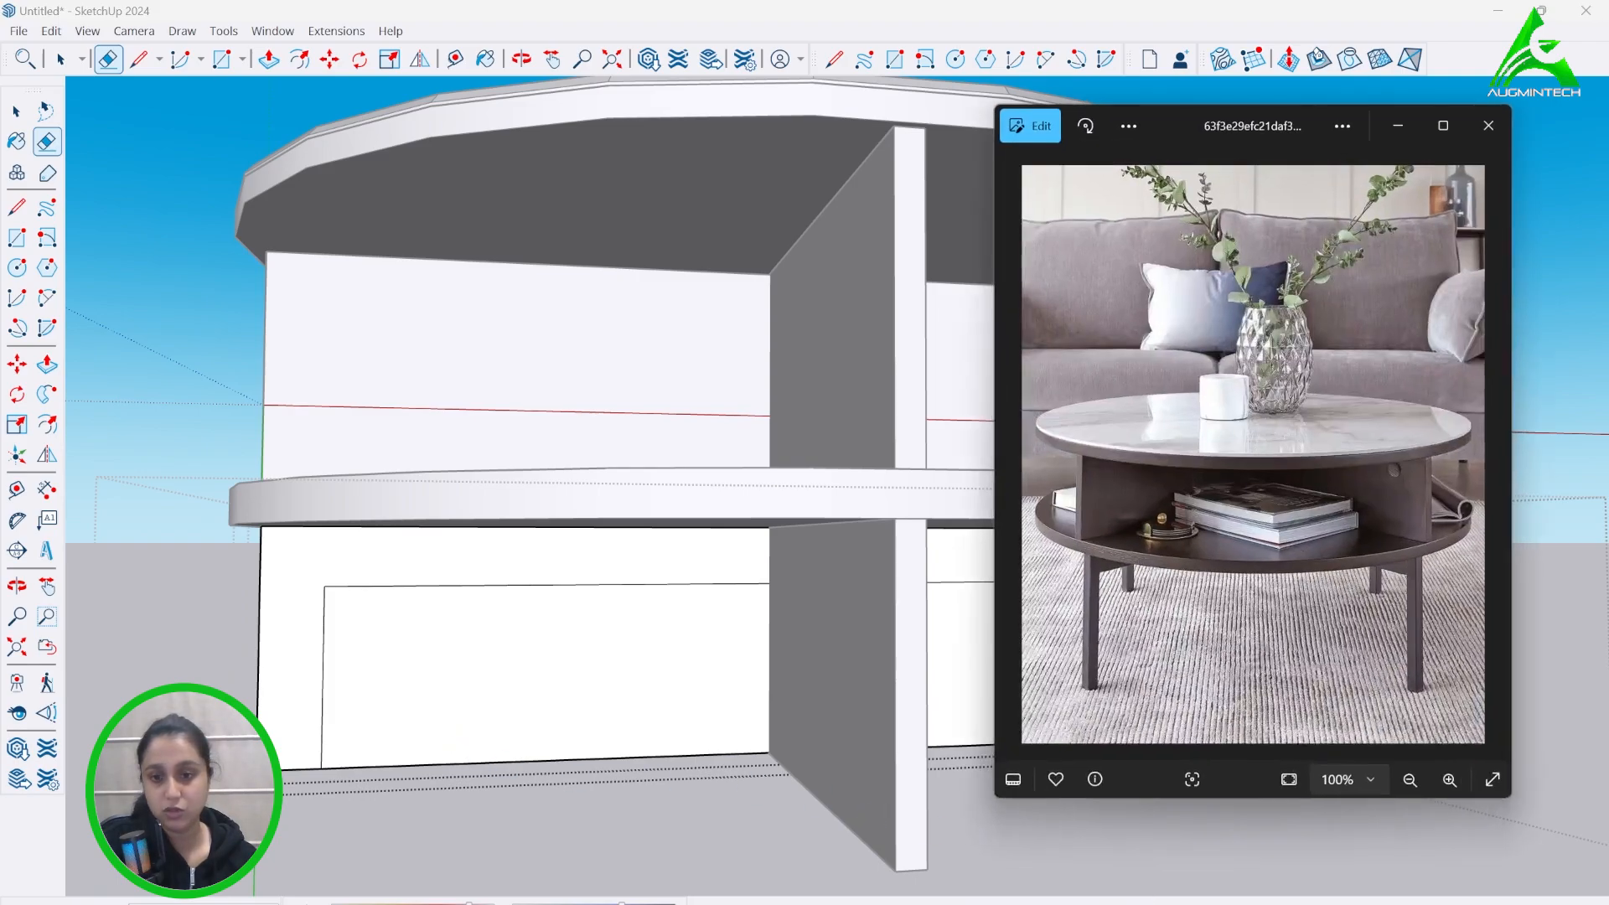
key(alt+Tab)
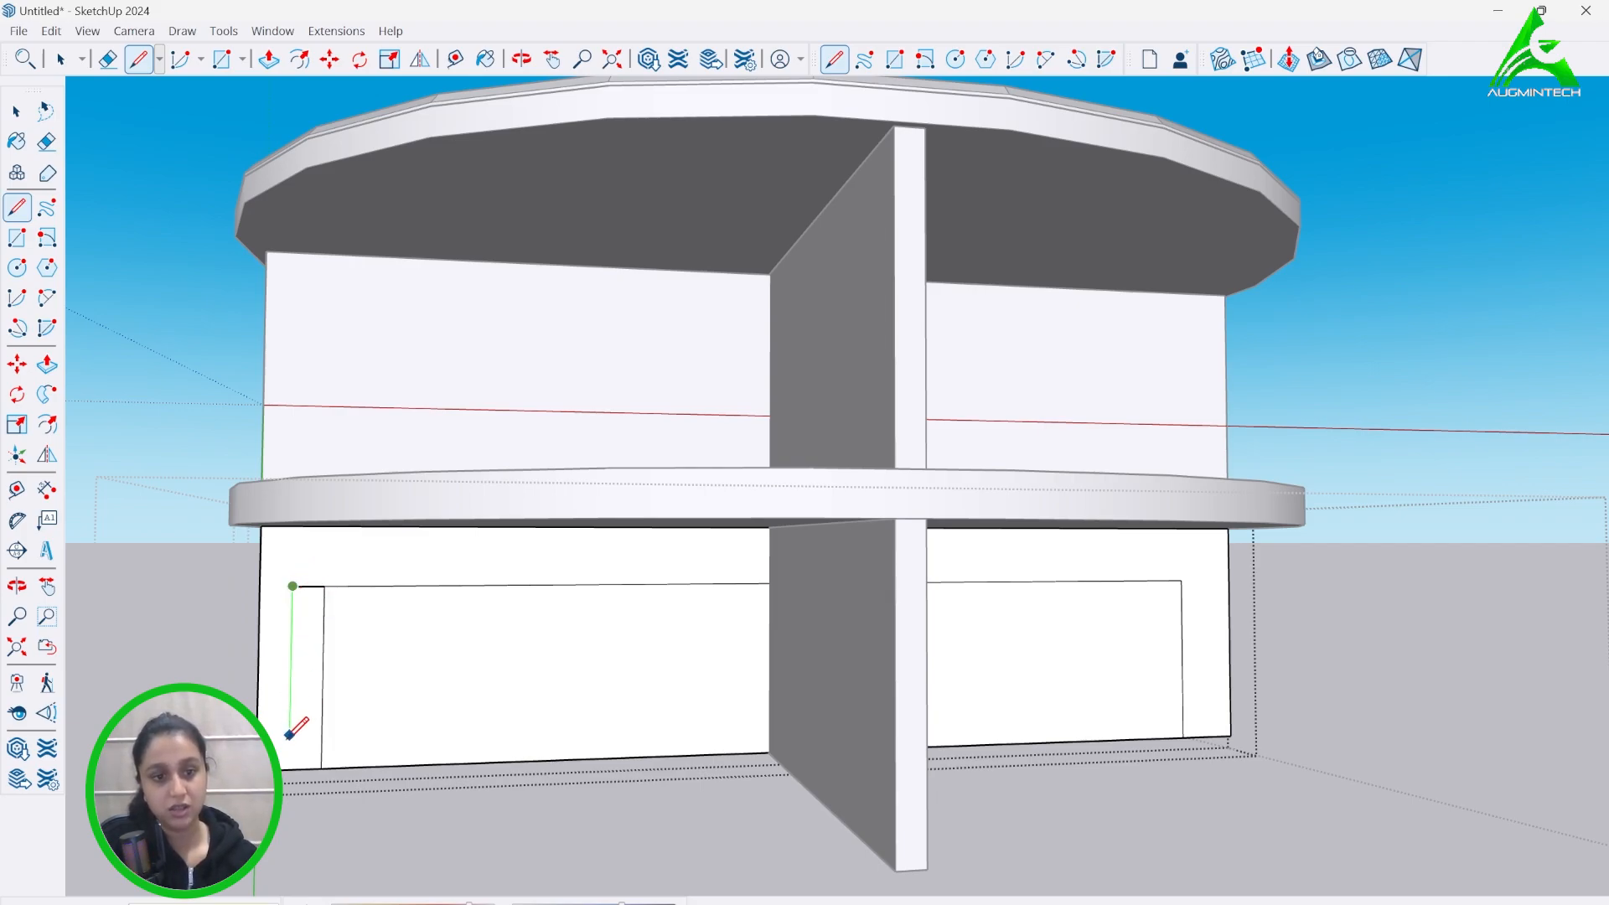
click(109, 59)
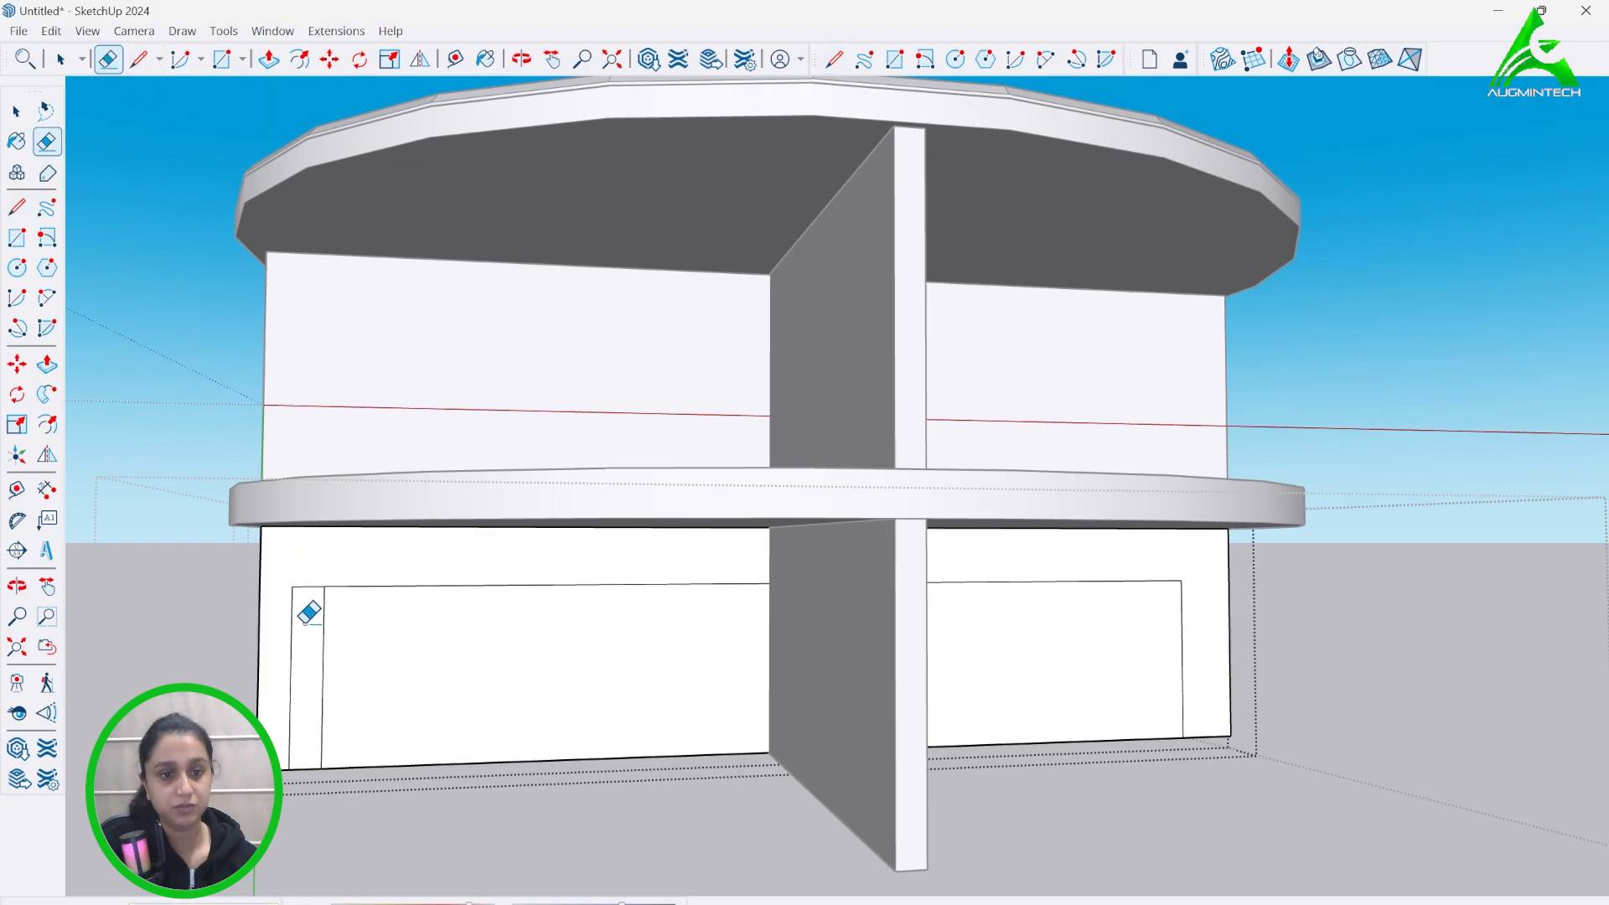
click(323, 618)
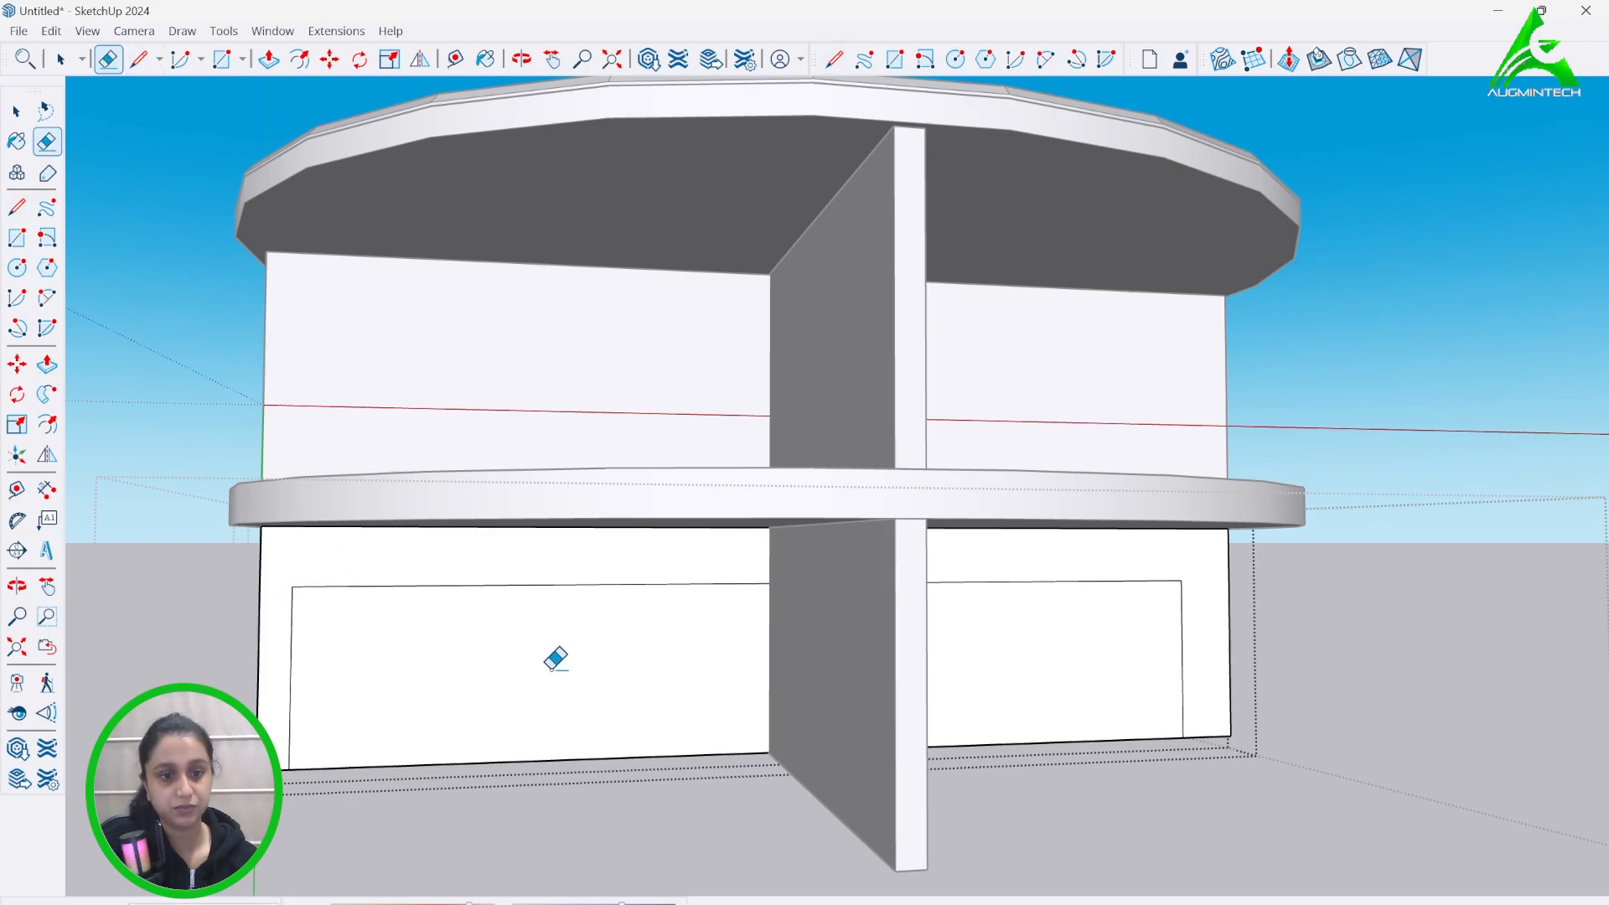
click(139, 61)
click(1182, 579)
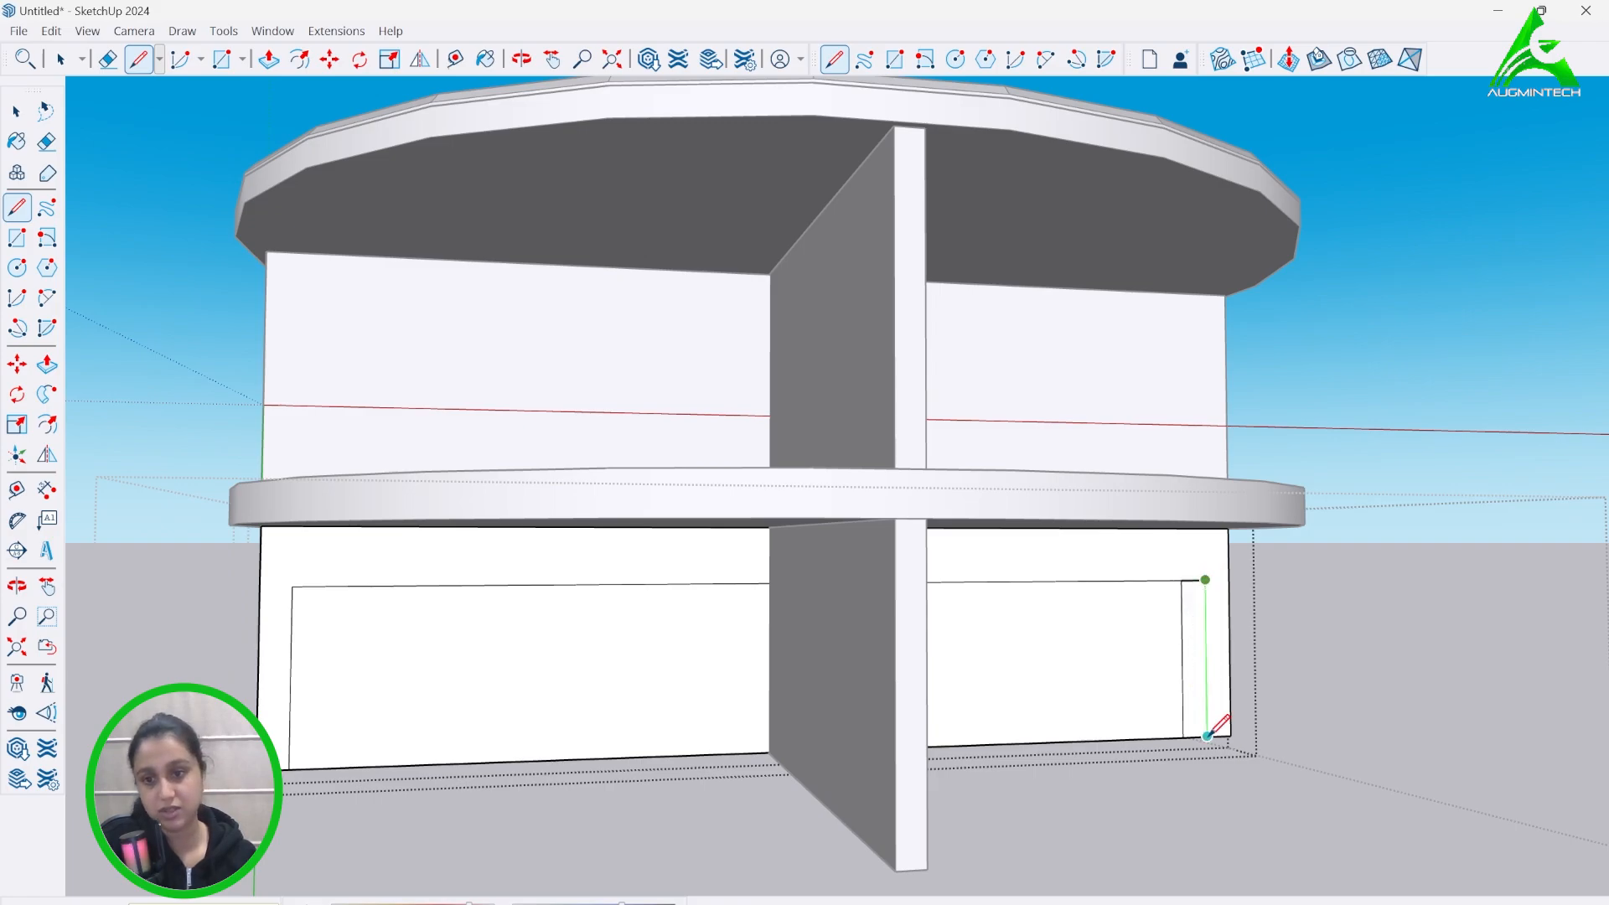
click(107, 62)
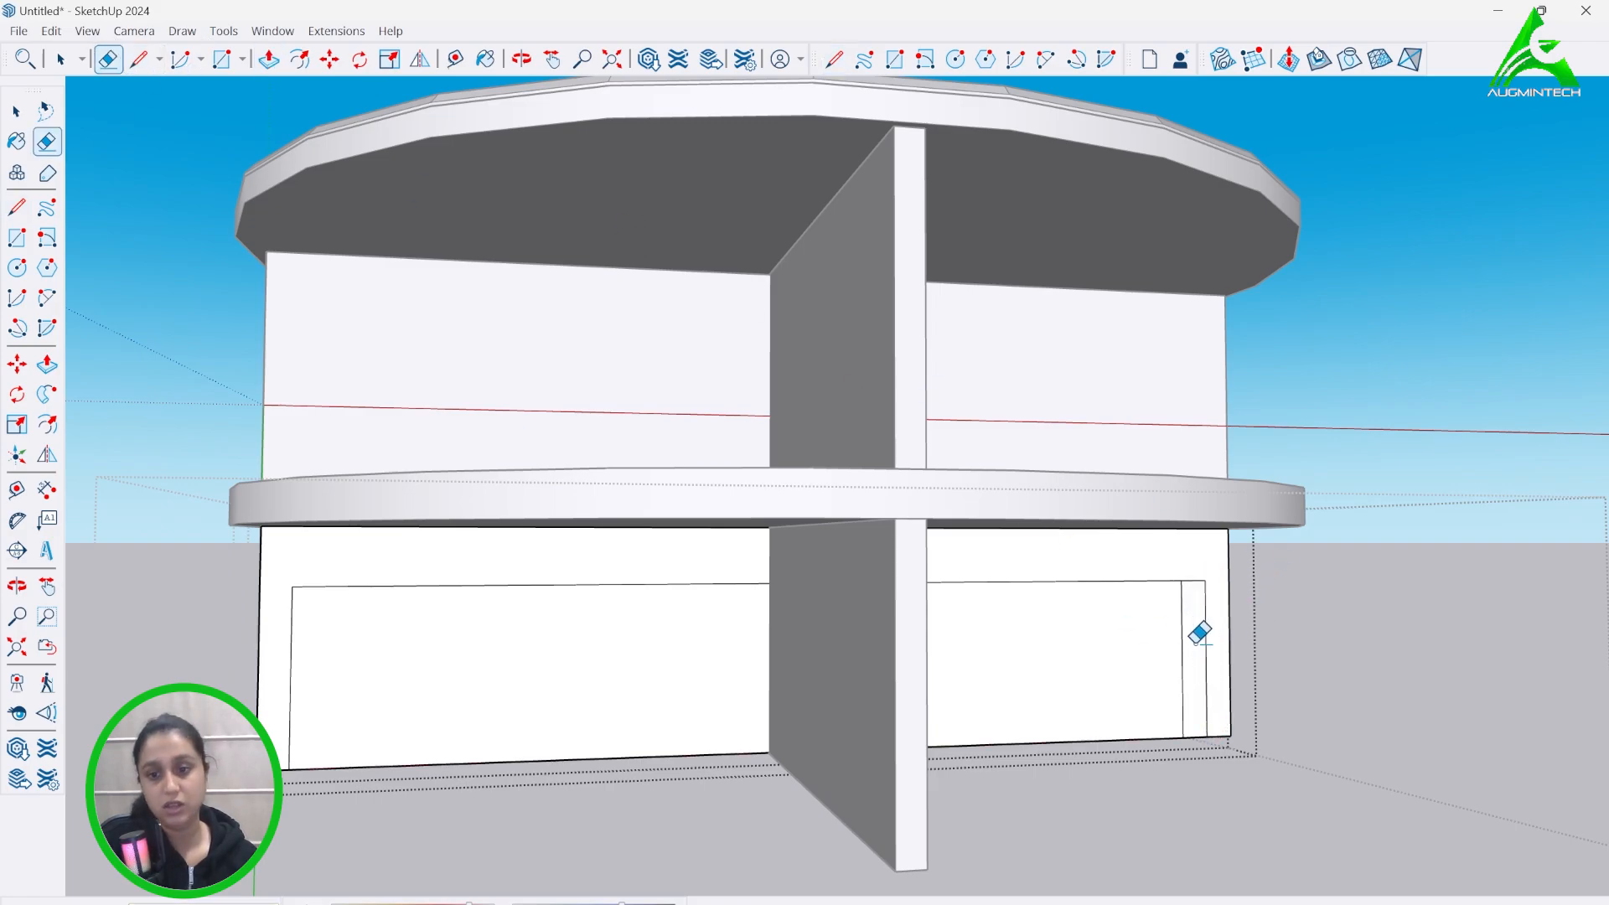
- Push the inner face through the slab's full thickness to cut the opening between its two legs
click(268, 59)
click(514, 585)
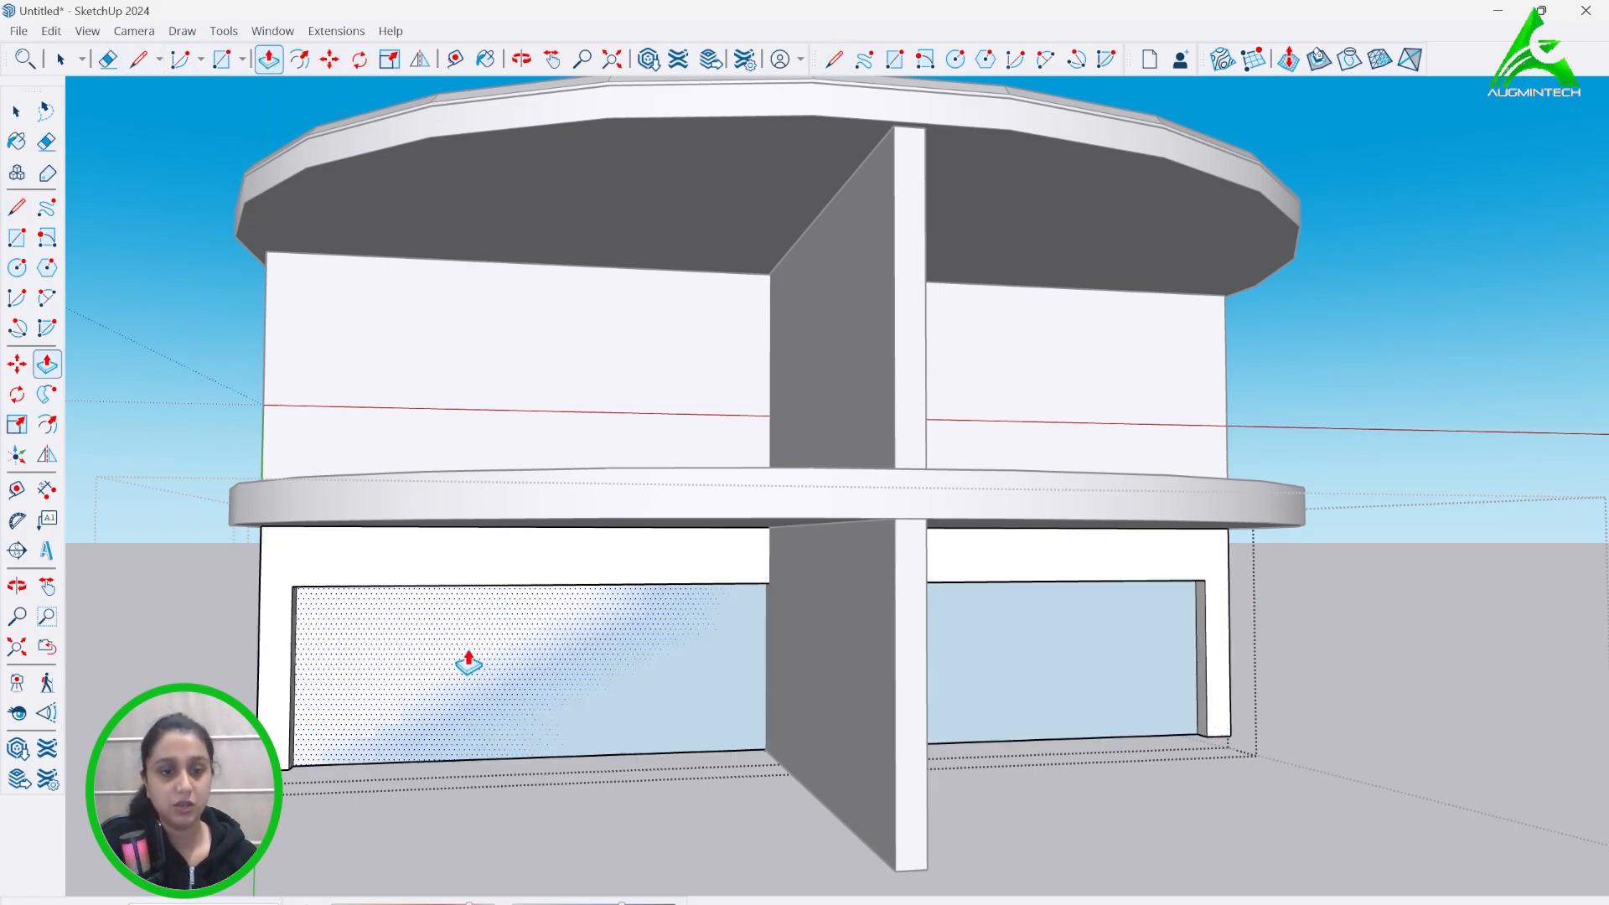
click(442, 636)
scroll(793, 675, down, 2)
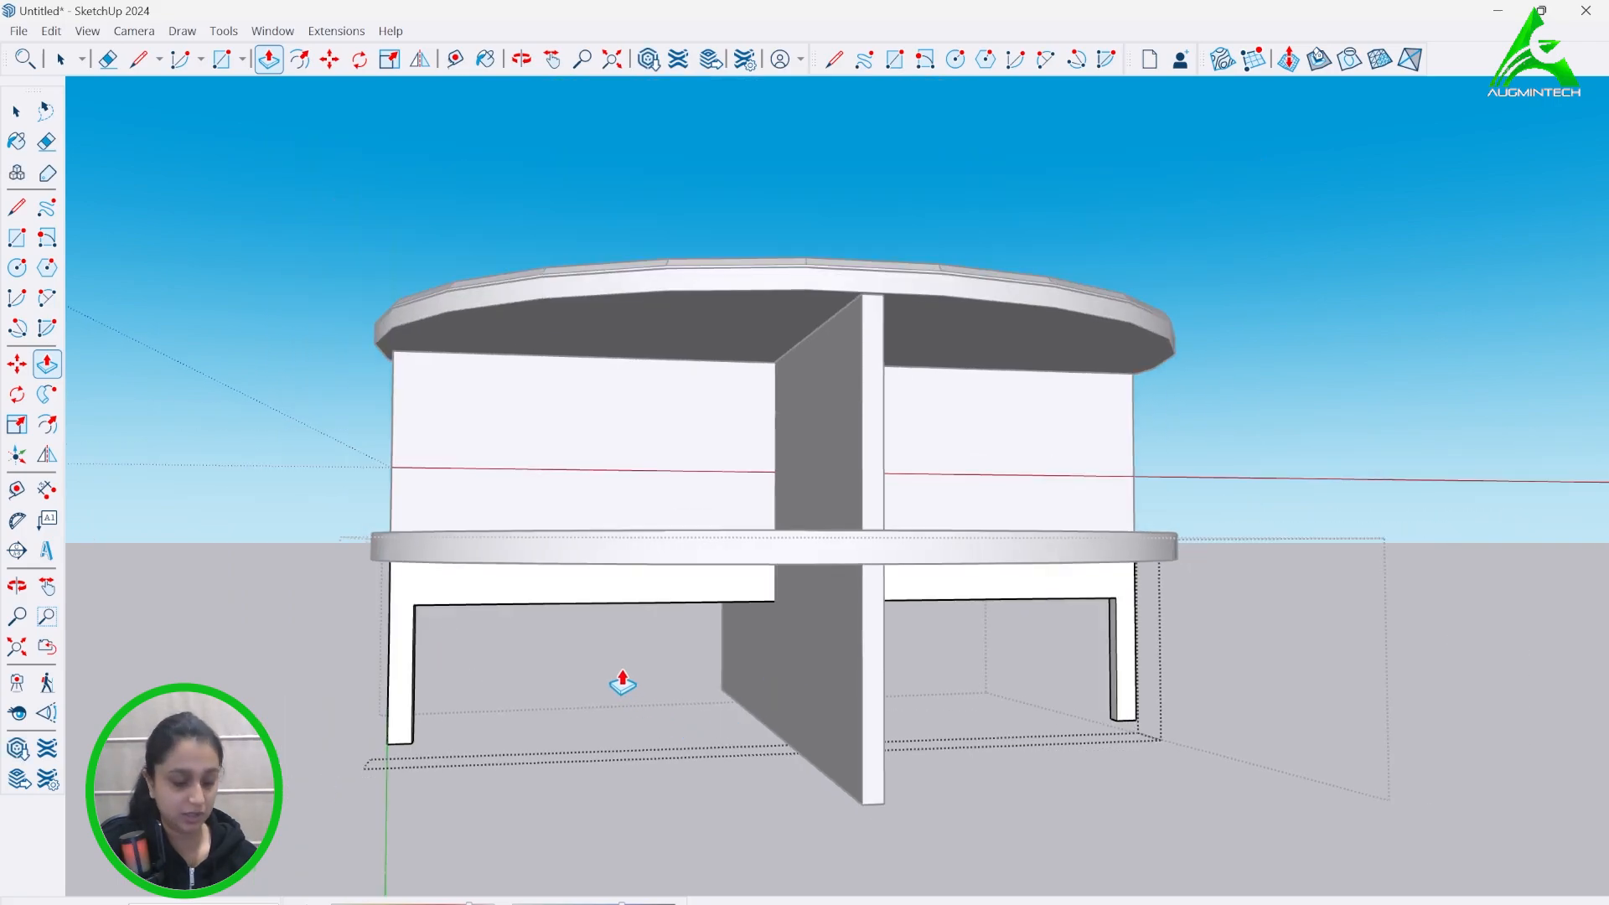
- Open the second lower slab for editing and offset its large face's outline inward
middle_drag(622, 683, 187, 431)
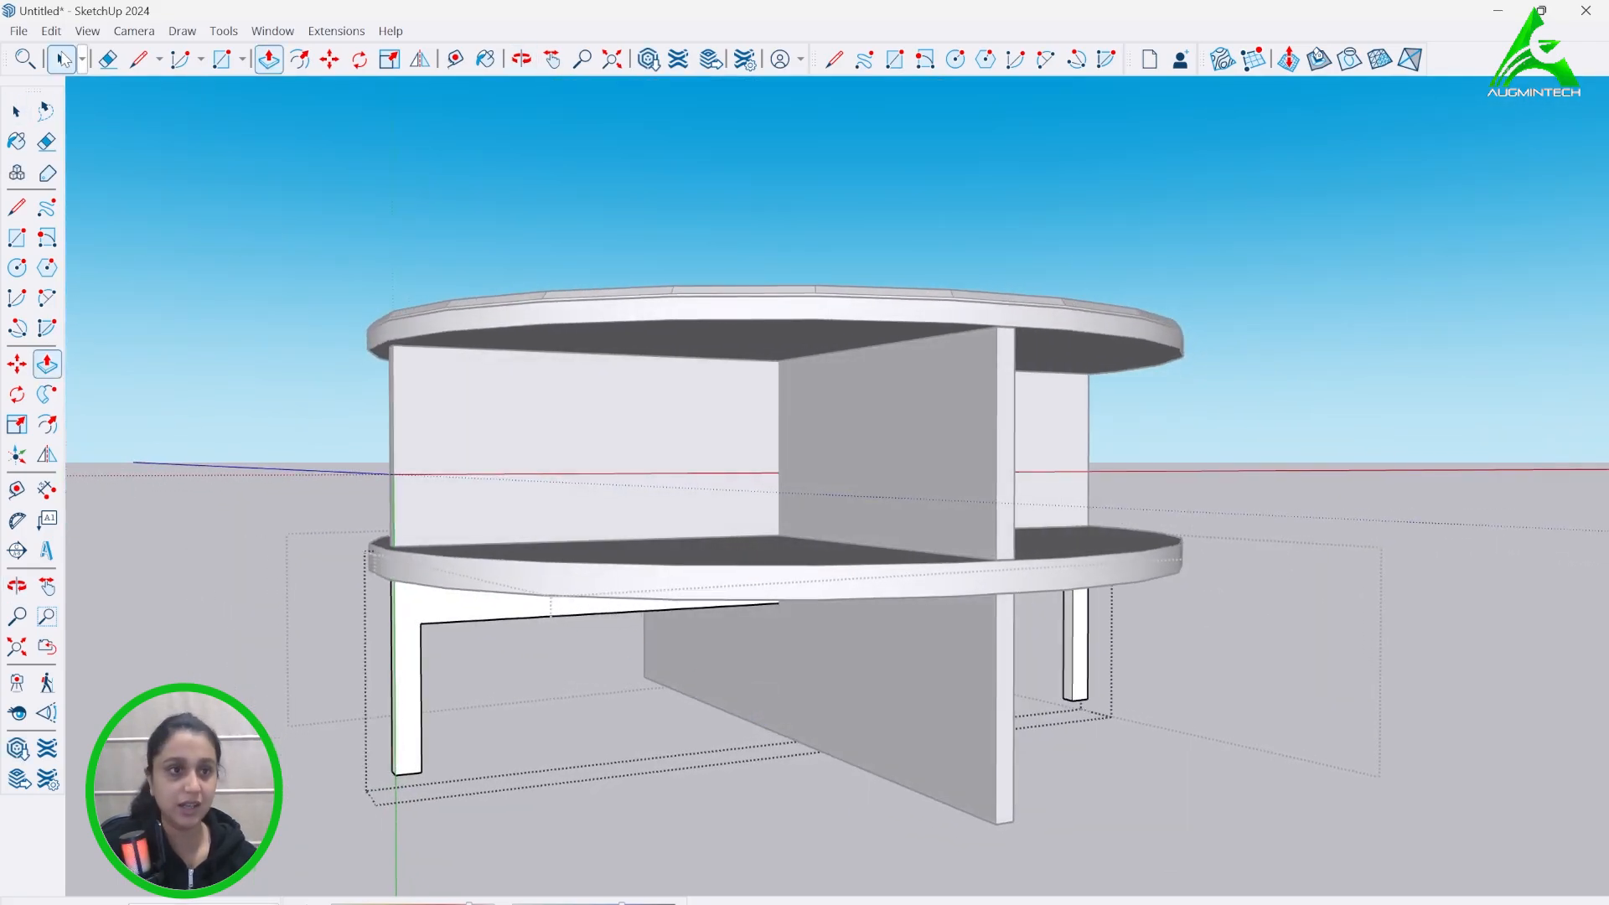
middle_drag(136, 262, 1015, 628)
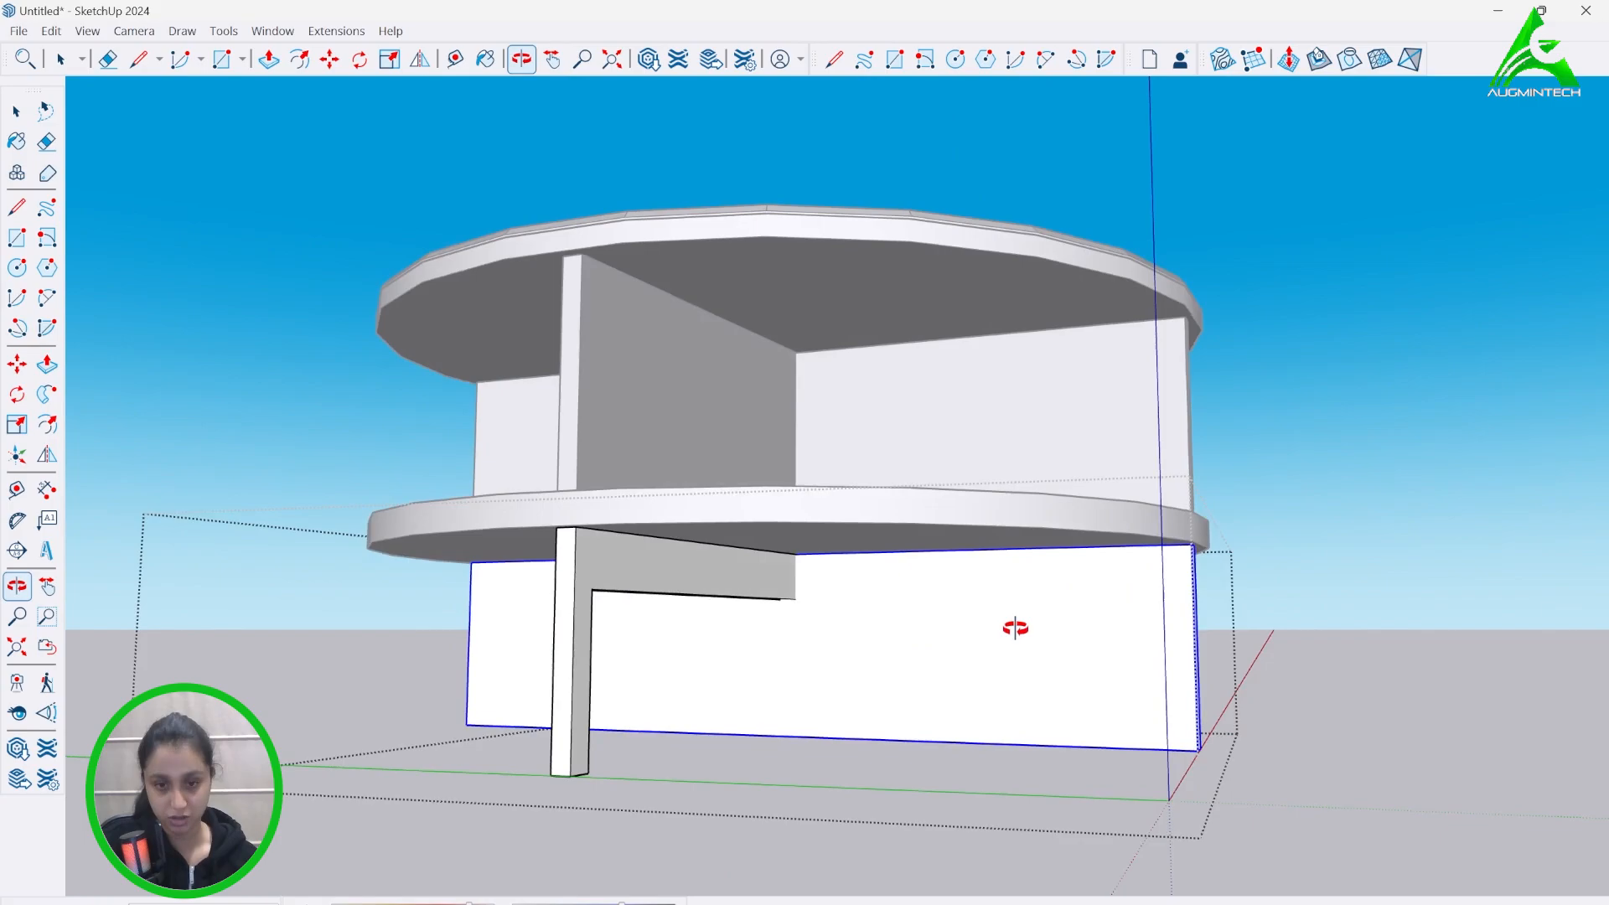
double_click(1075, 654)
click(299, 58)
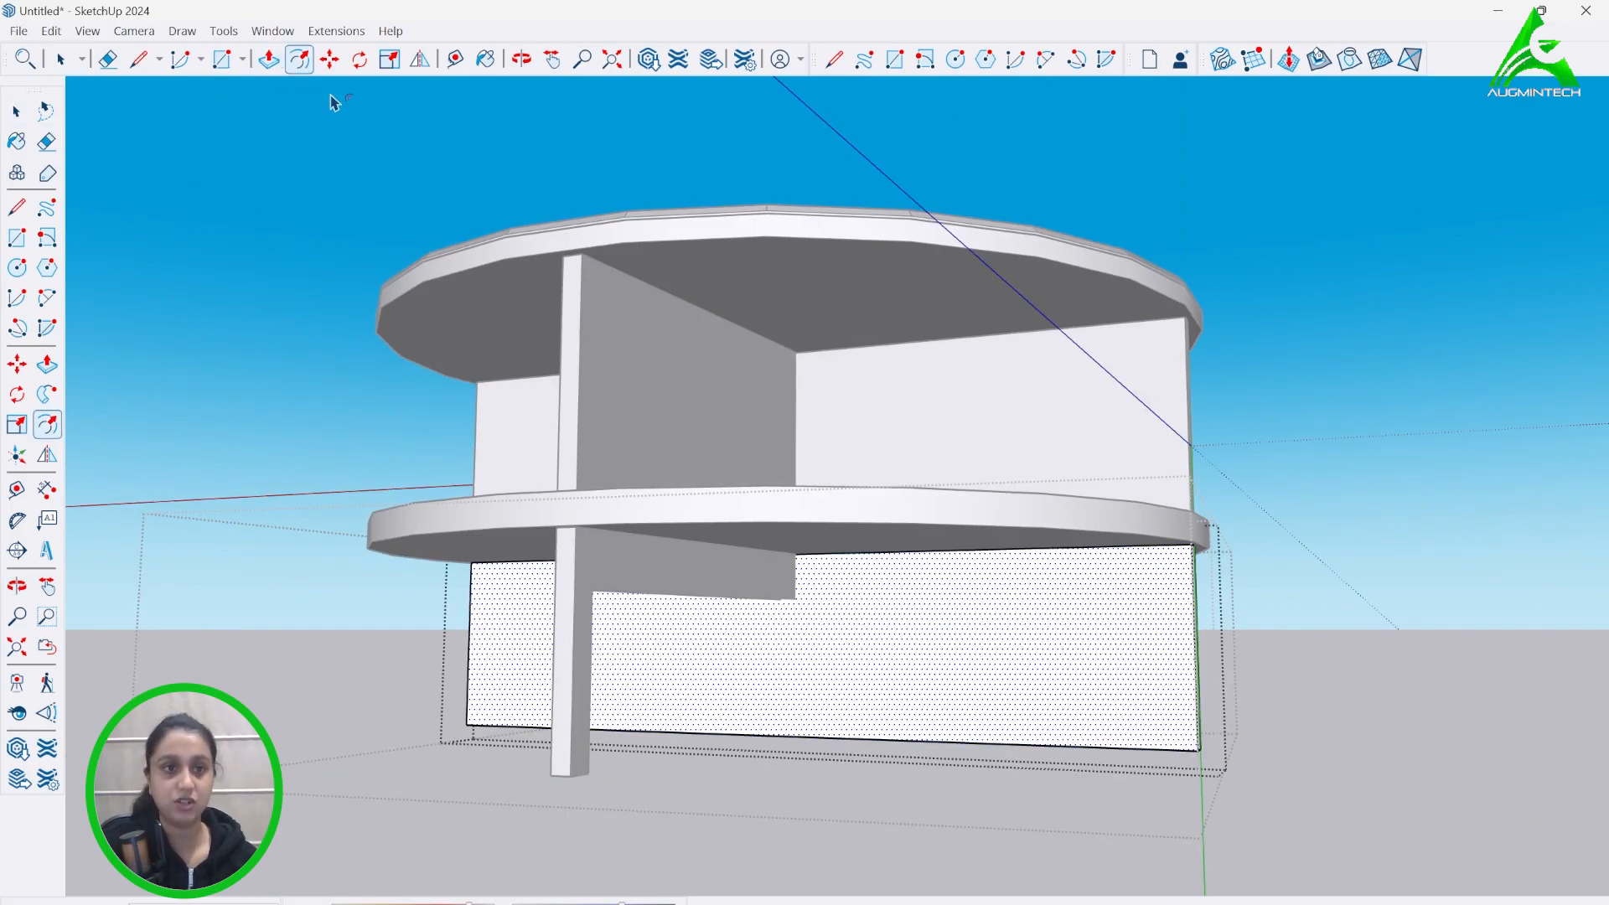
click(900, 554)
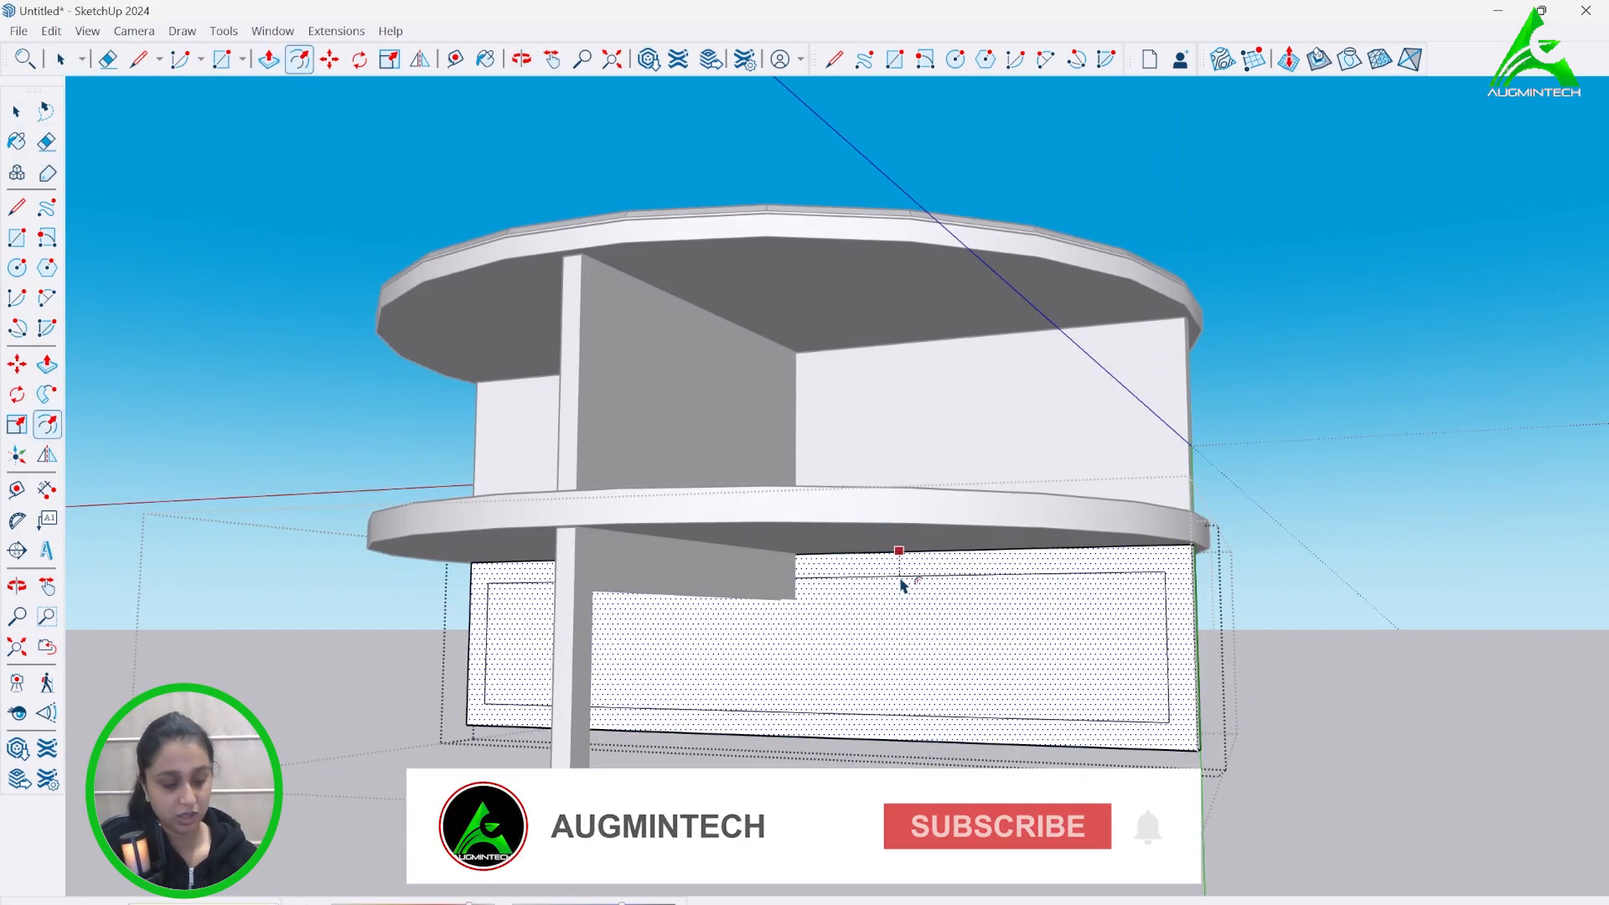
click(895, 597)
- Draw narrow leg lines from the second slab's inset top line to its bottom edge and erase the leftover inset lines
key(l)
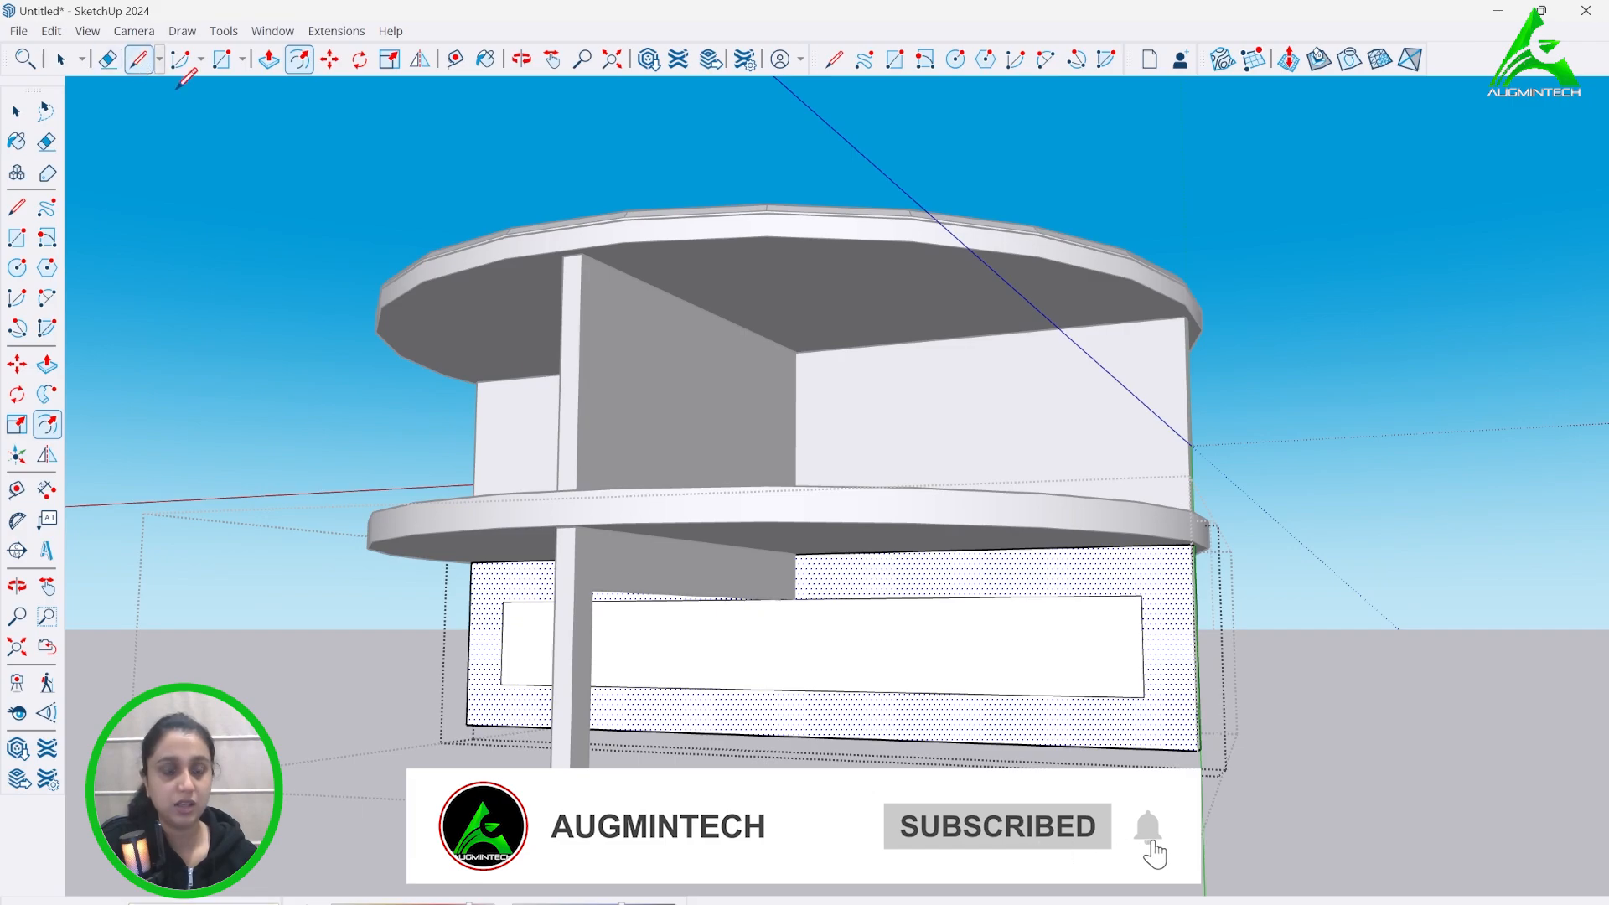
click(1167, 595)
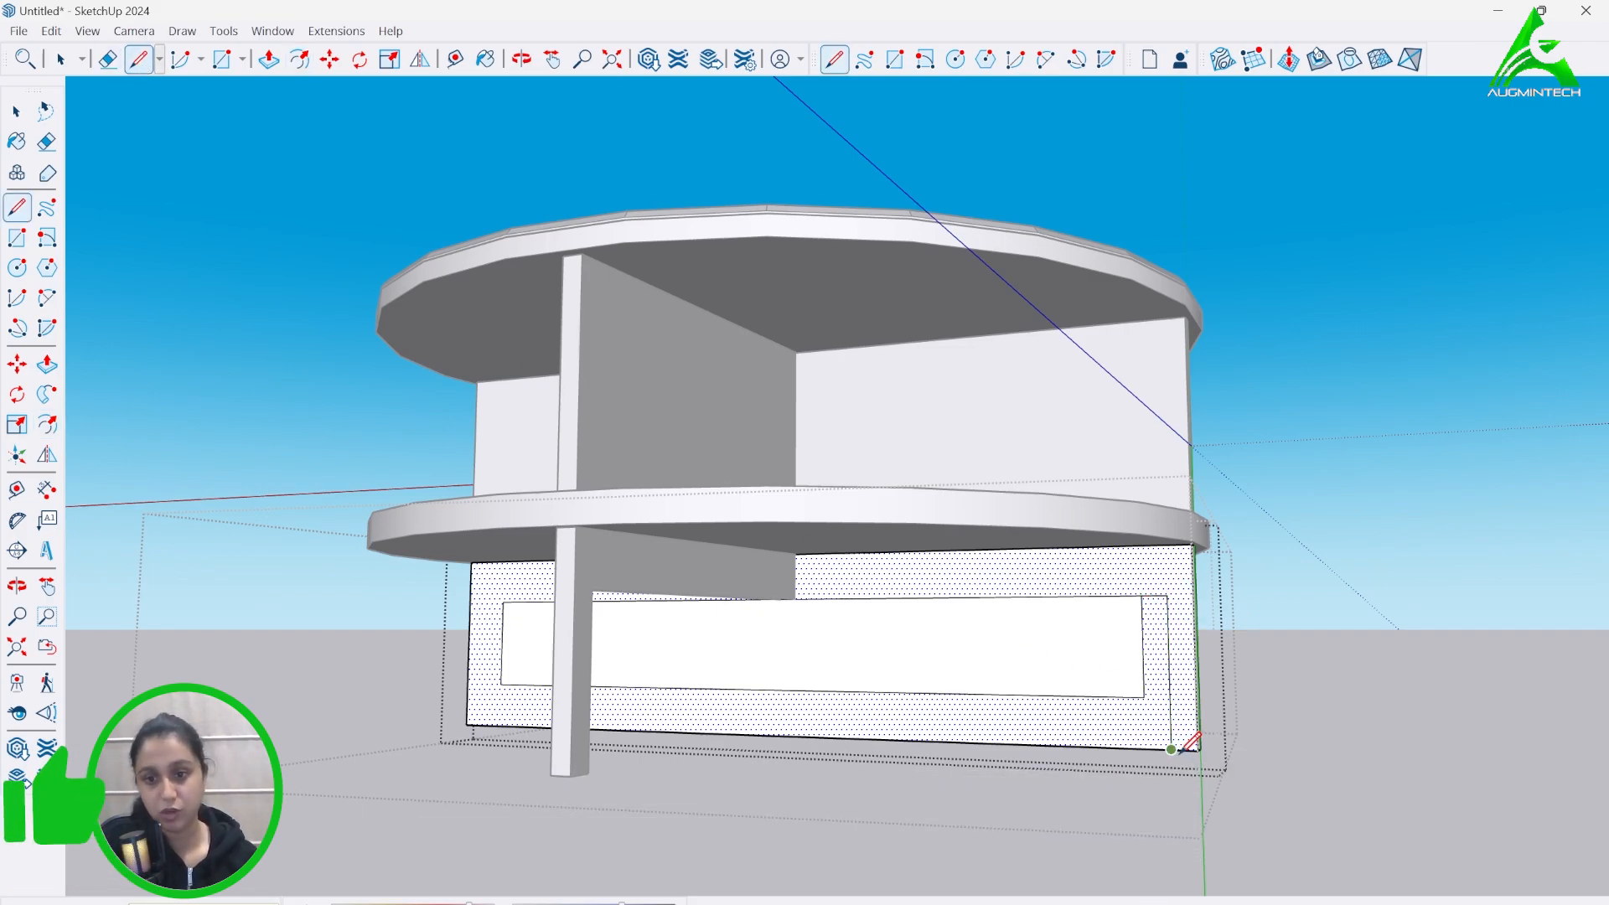
middle_drag(712, 560, 840, 595)
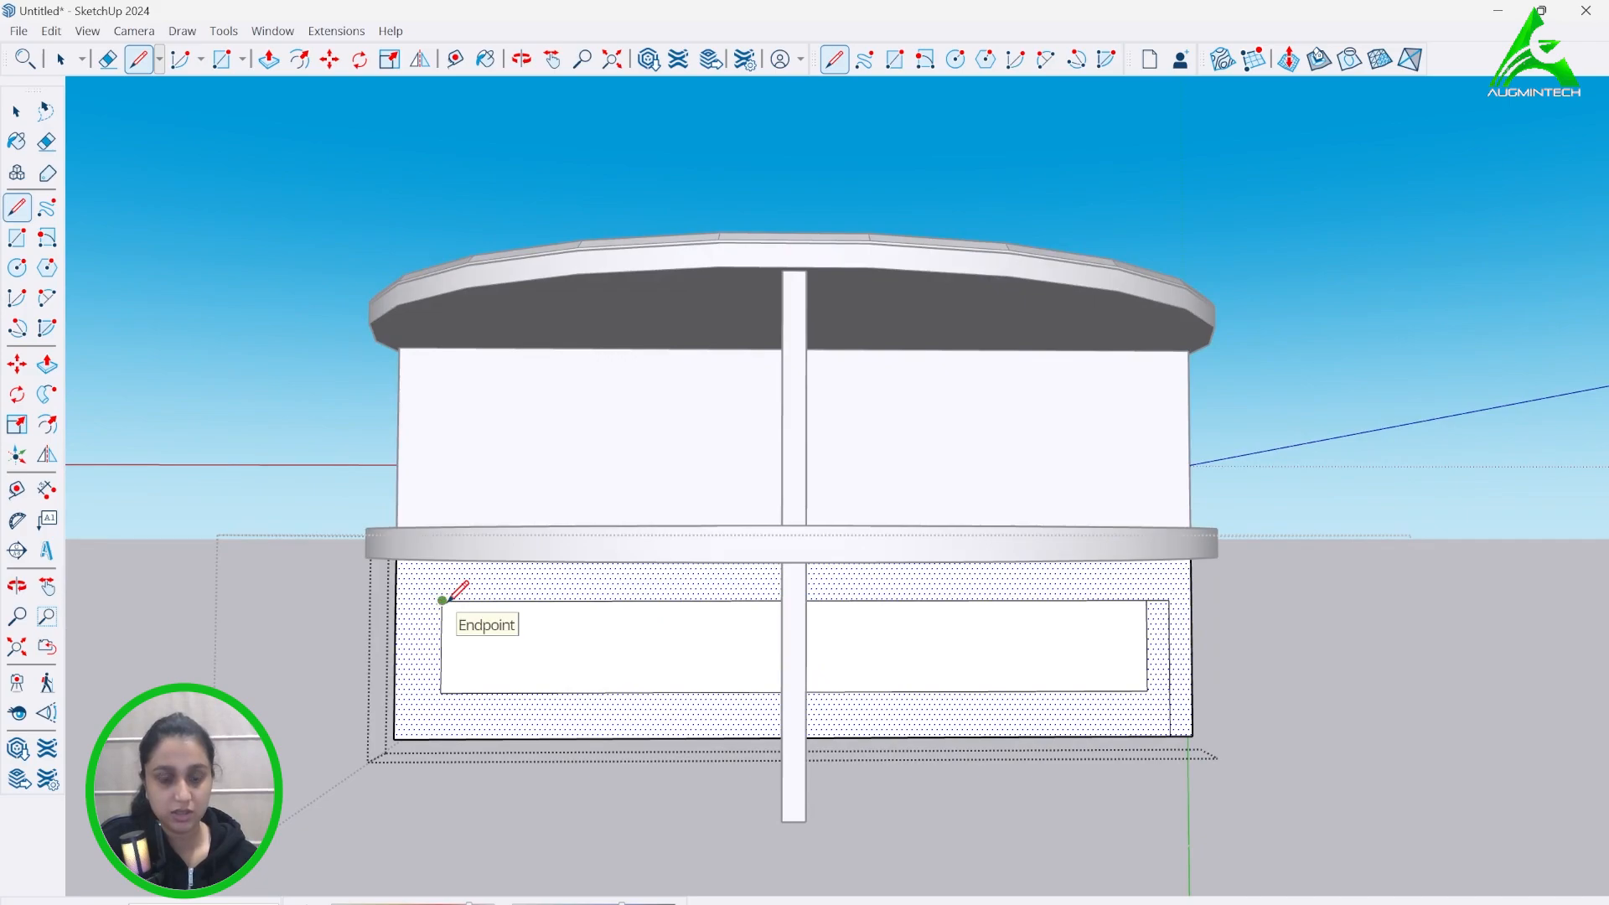
click(442, 600)
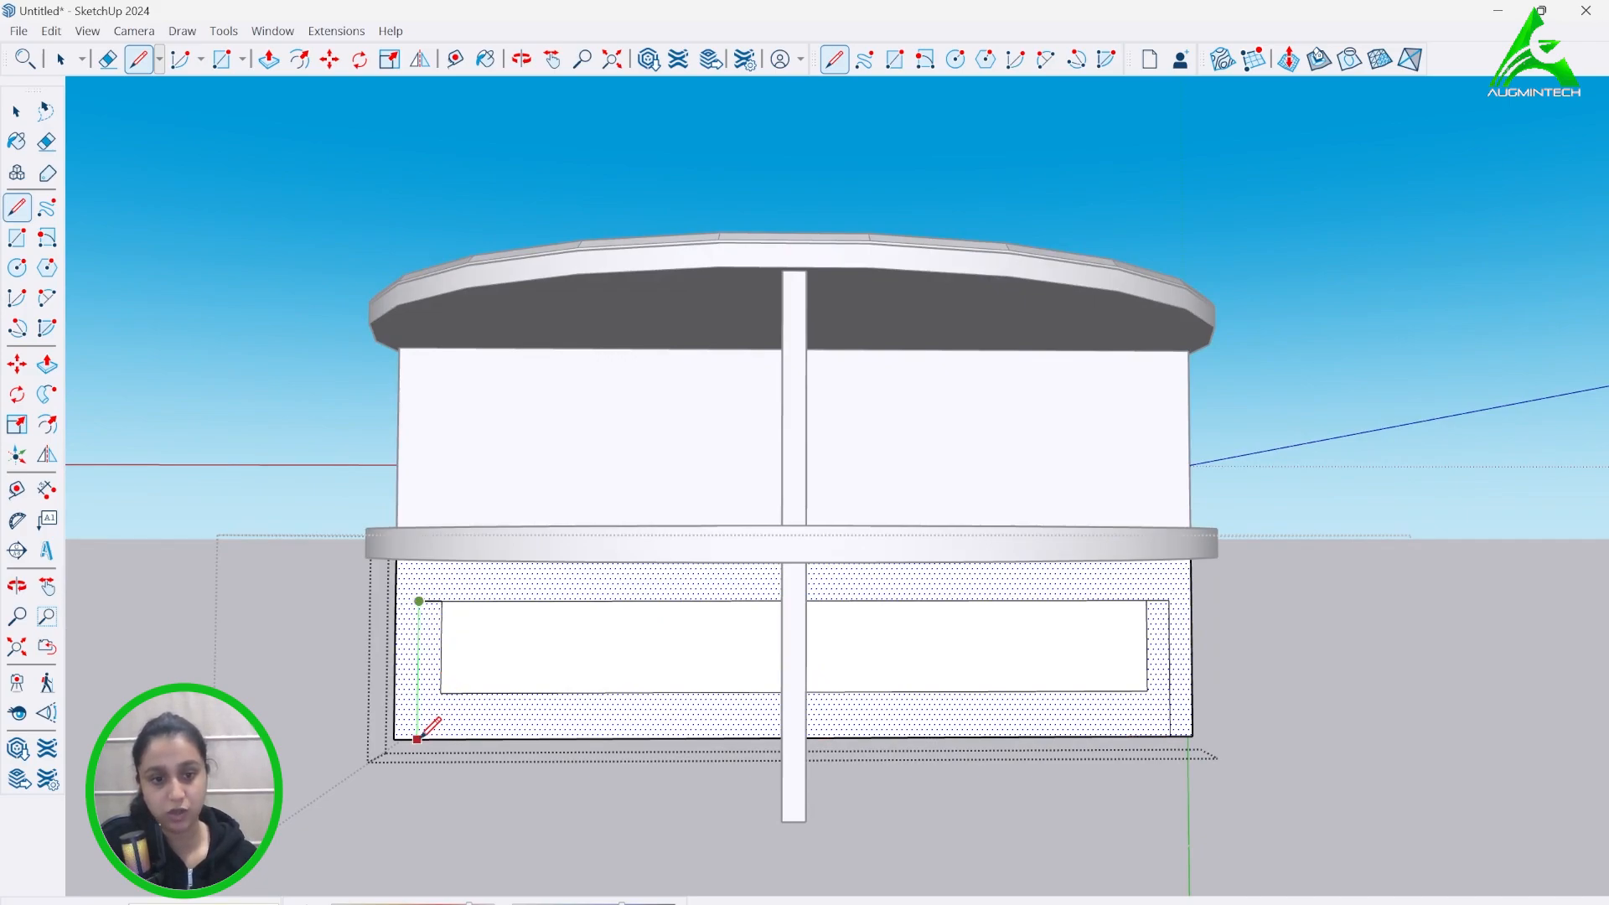
mouse_move(506, 627)
mouse_down()
mouse_move(461, 668)
mouse_move(1122, 689)
mouse_up()
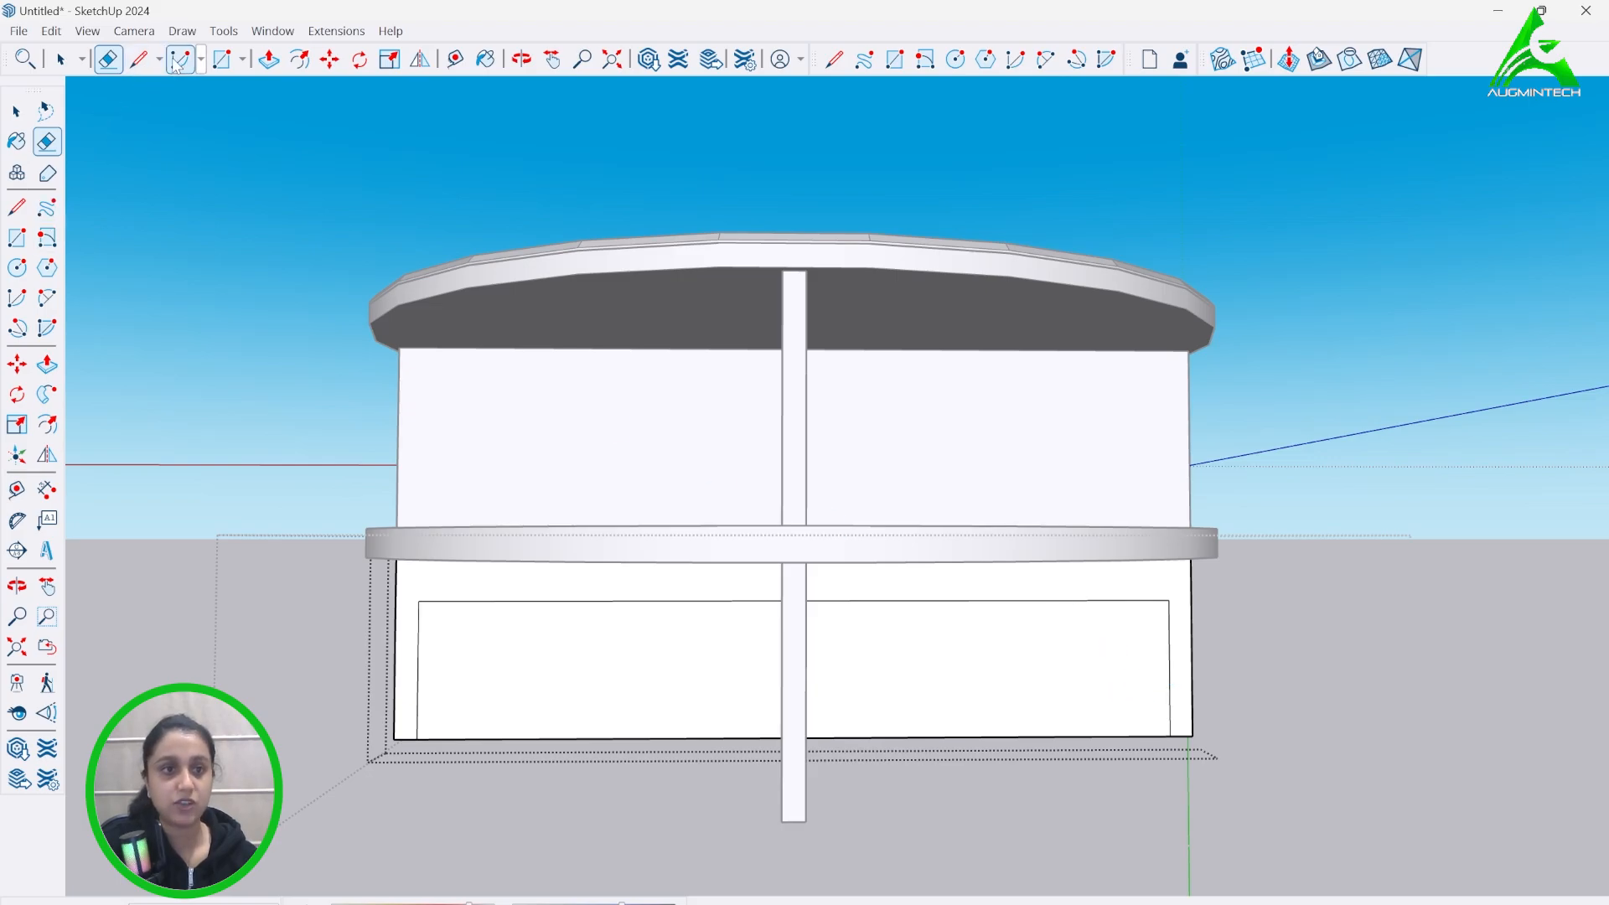
- Push the inner face through the second slab to cut the opening between its legs, and leave group editing
drag(975, 686, 972, 666)
click(60, 59)
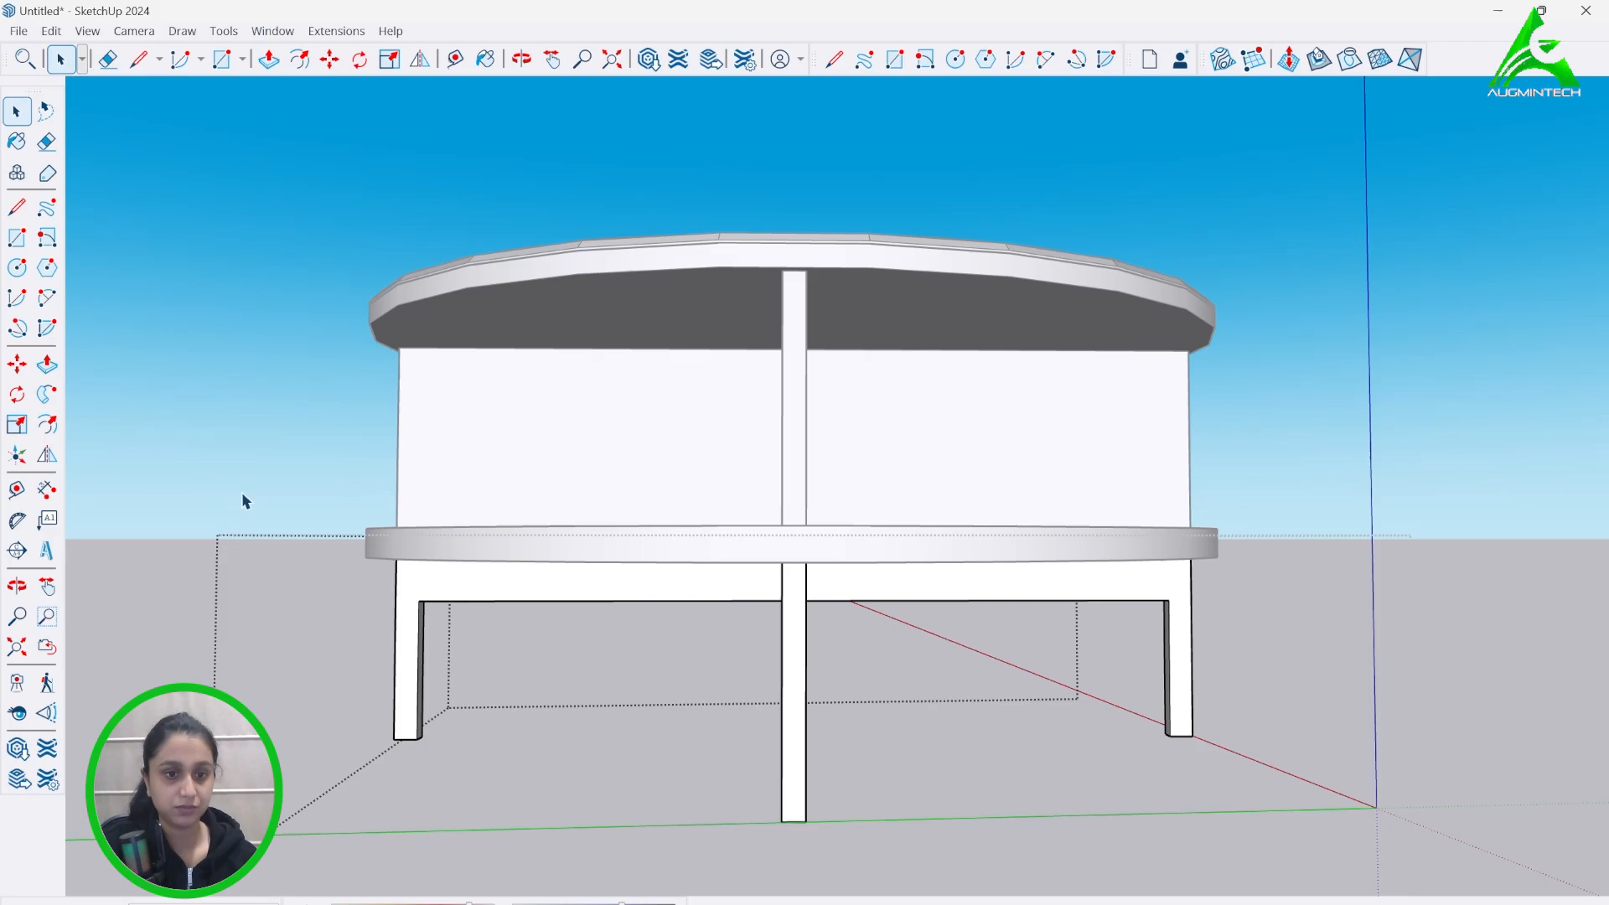
click(366, 554)
- Examine the assembled table, its two tiers and its four legs from different angles and distances
middle_drag(1006, 485, 682, 751)
scroll(688, 739, down, 4)
scroll(844, 564, up, 3)
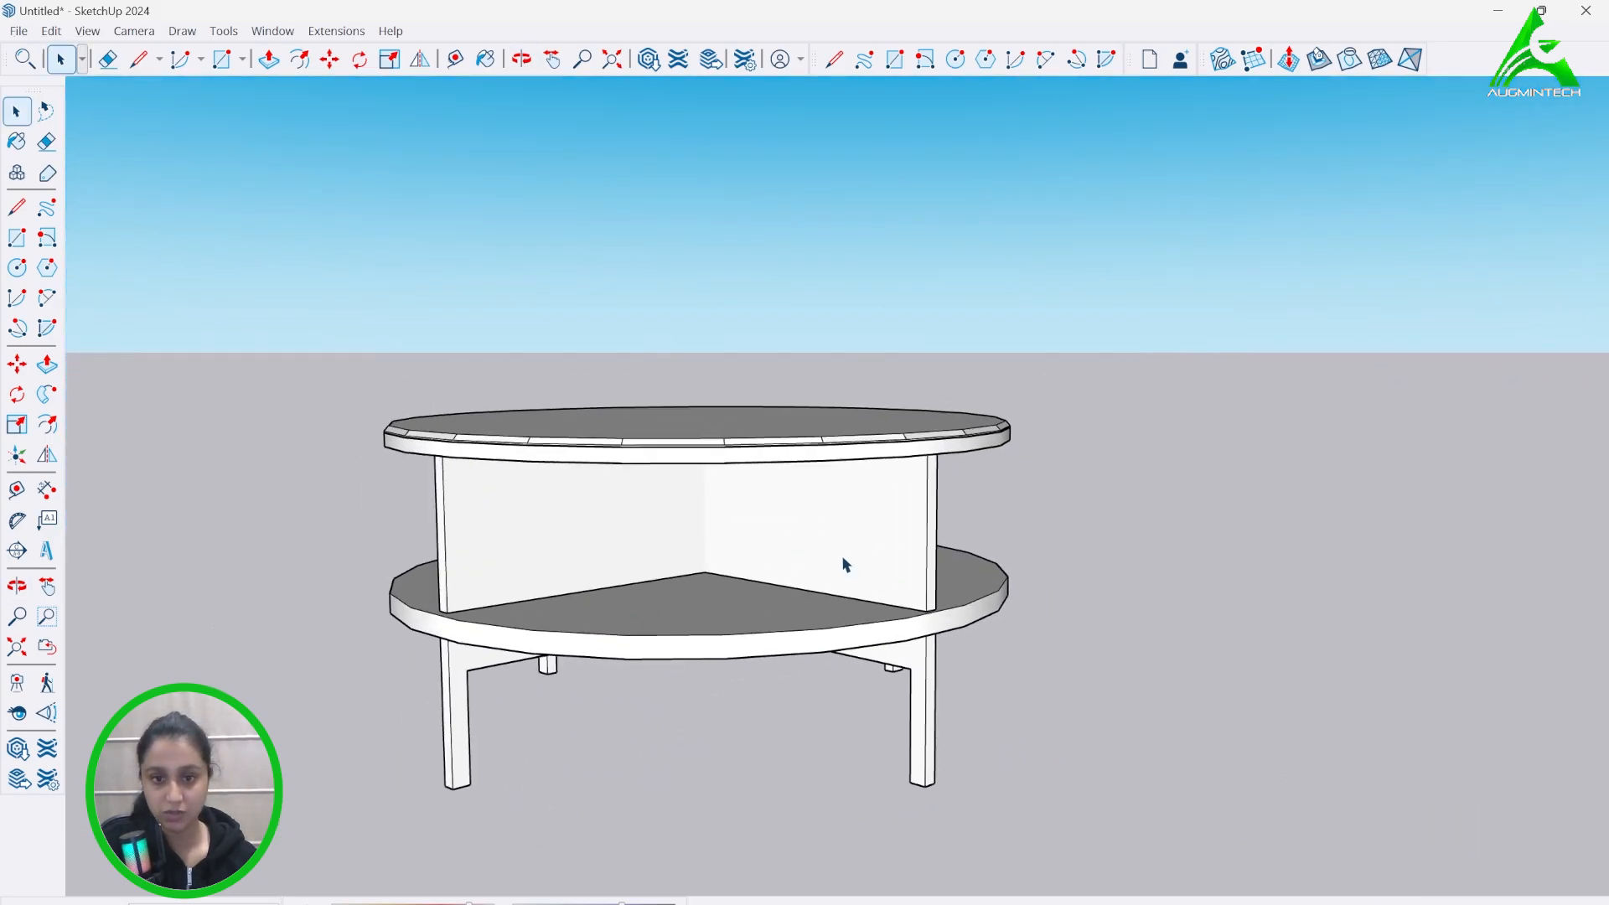
mouse_move(742, 519)
middle_down()
mouse_move(708, 481)
mouse_move(734, 485)
mouse_move(730, 499)
middle_up()
scroll(640, 650, down, 2)
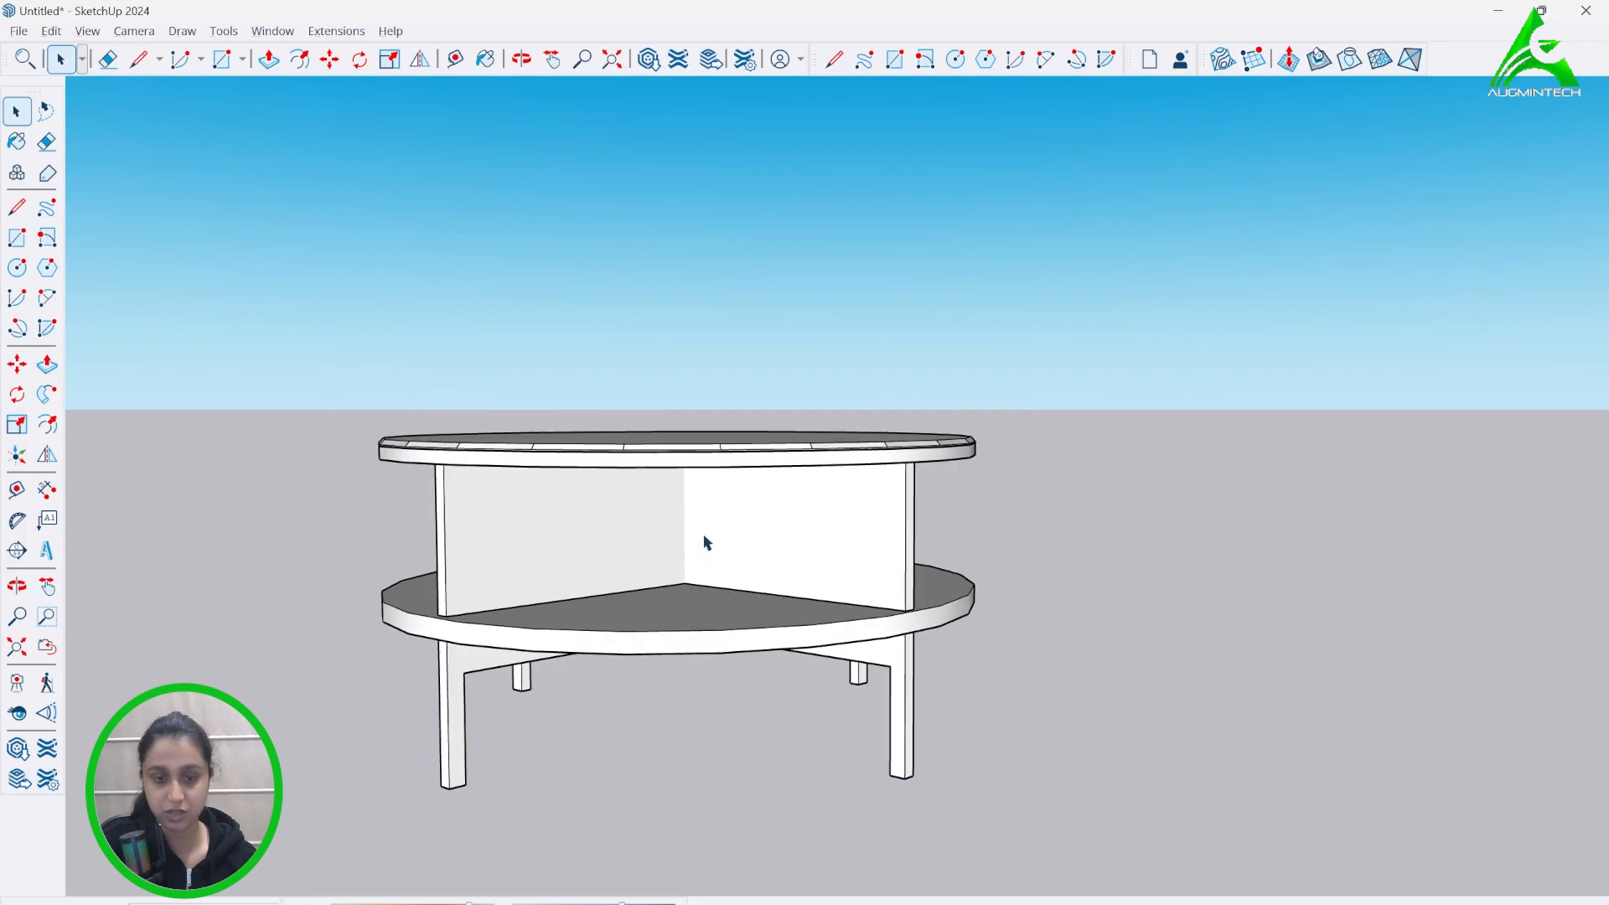
scroll(704, 540, up, 2)
scroll(702, 539, down, 1)
middle_drag(758, 577, 746, 556)
scroll(410, 641, down, 1)
scroll(632, 639, up, 2)
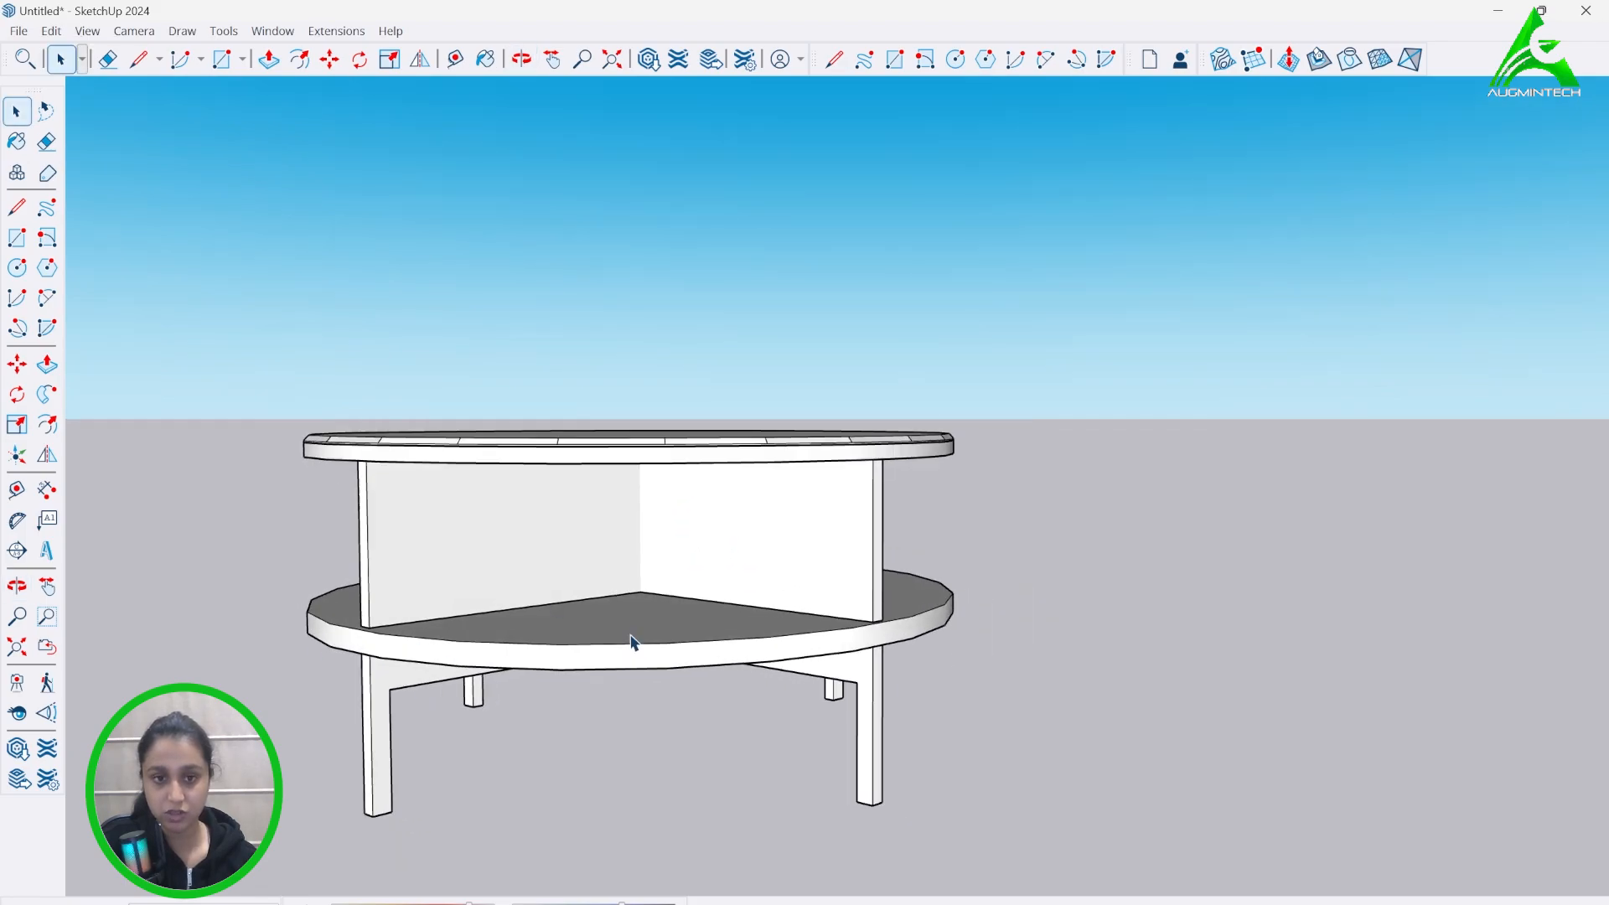
scroll(663, 551, down, 1)
scroll(902, 477, up, 2)
scroll(777, 519, down, 1)
middle_drag(617, 561, 646, 528)
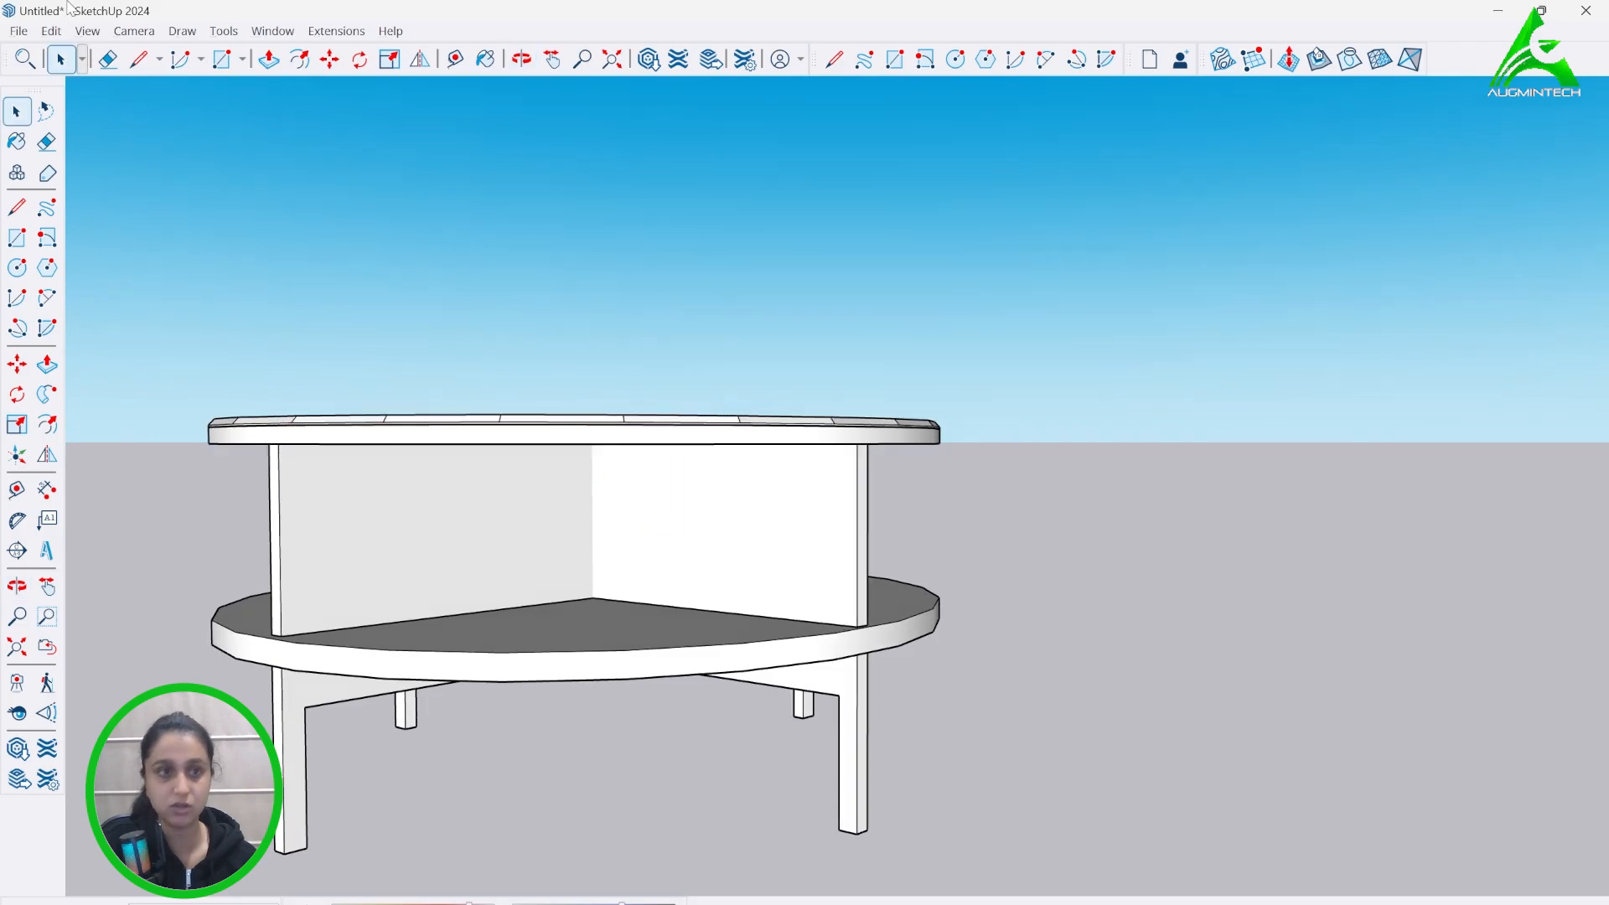
- Add a scene that stores the current view of the table
click(18, 31)
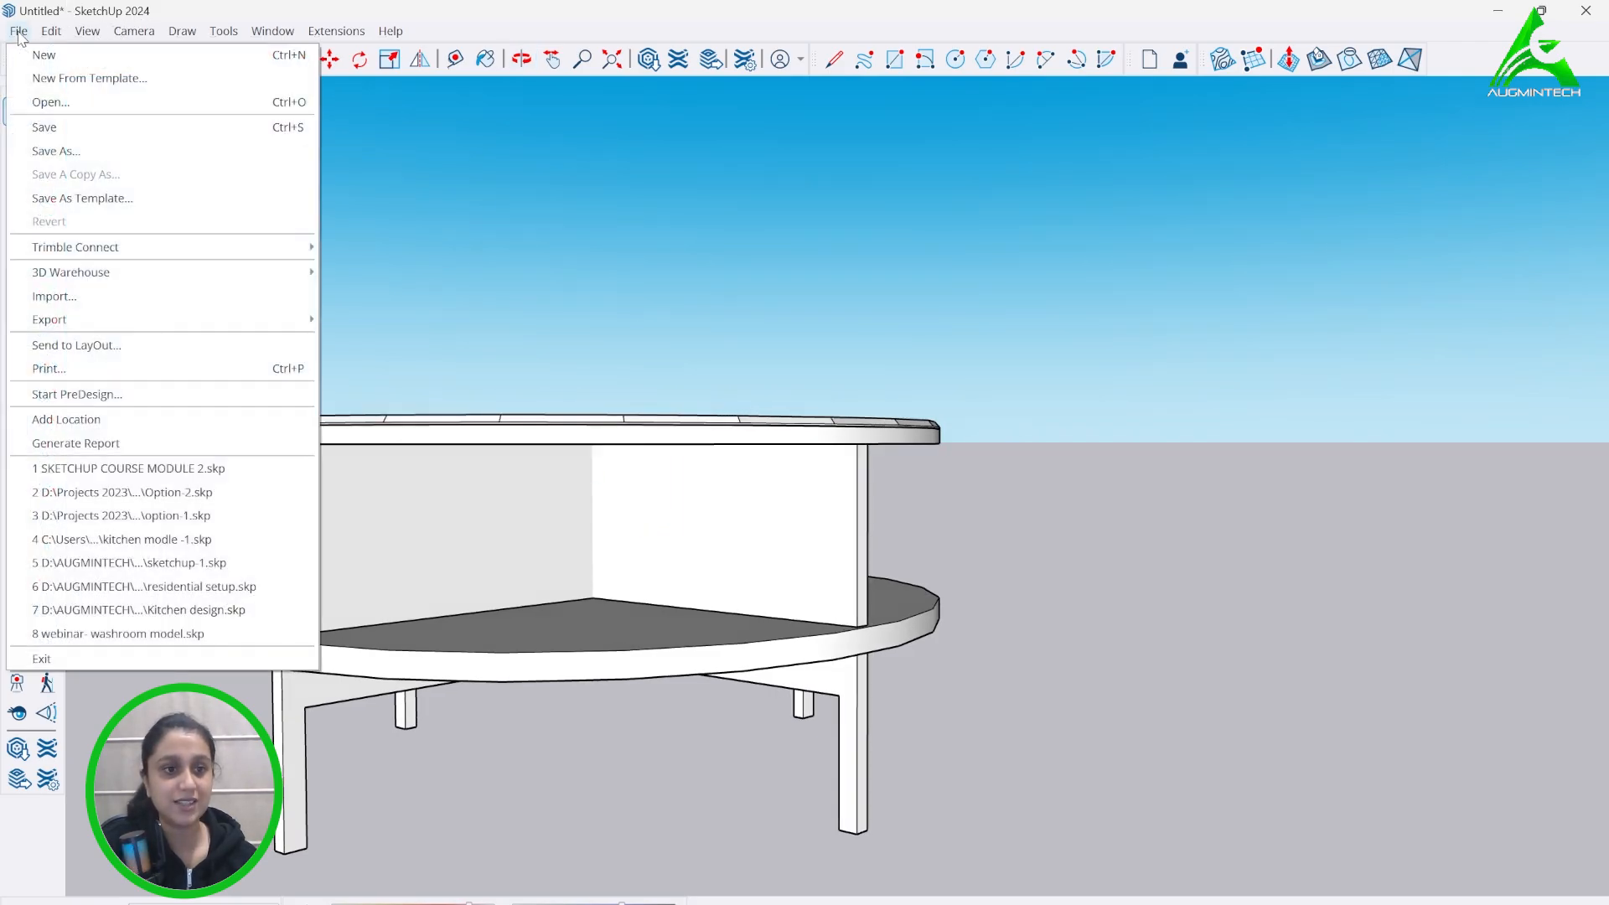
mouse_move(67, 38)
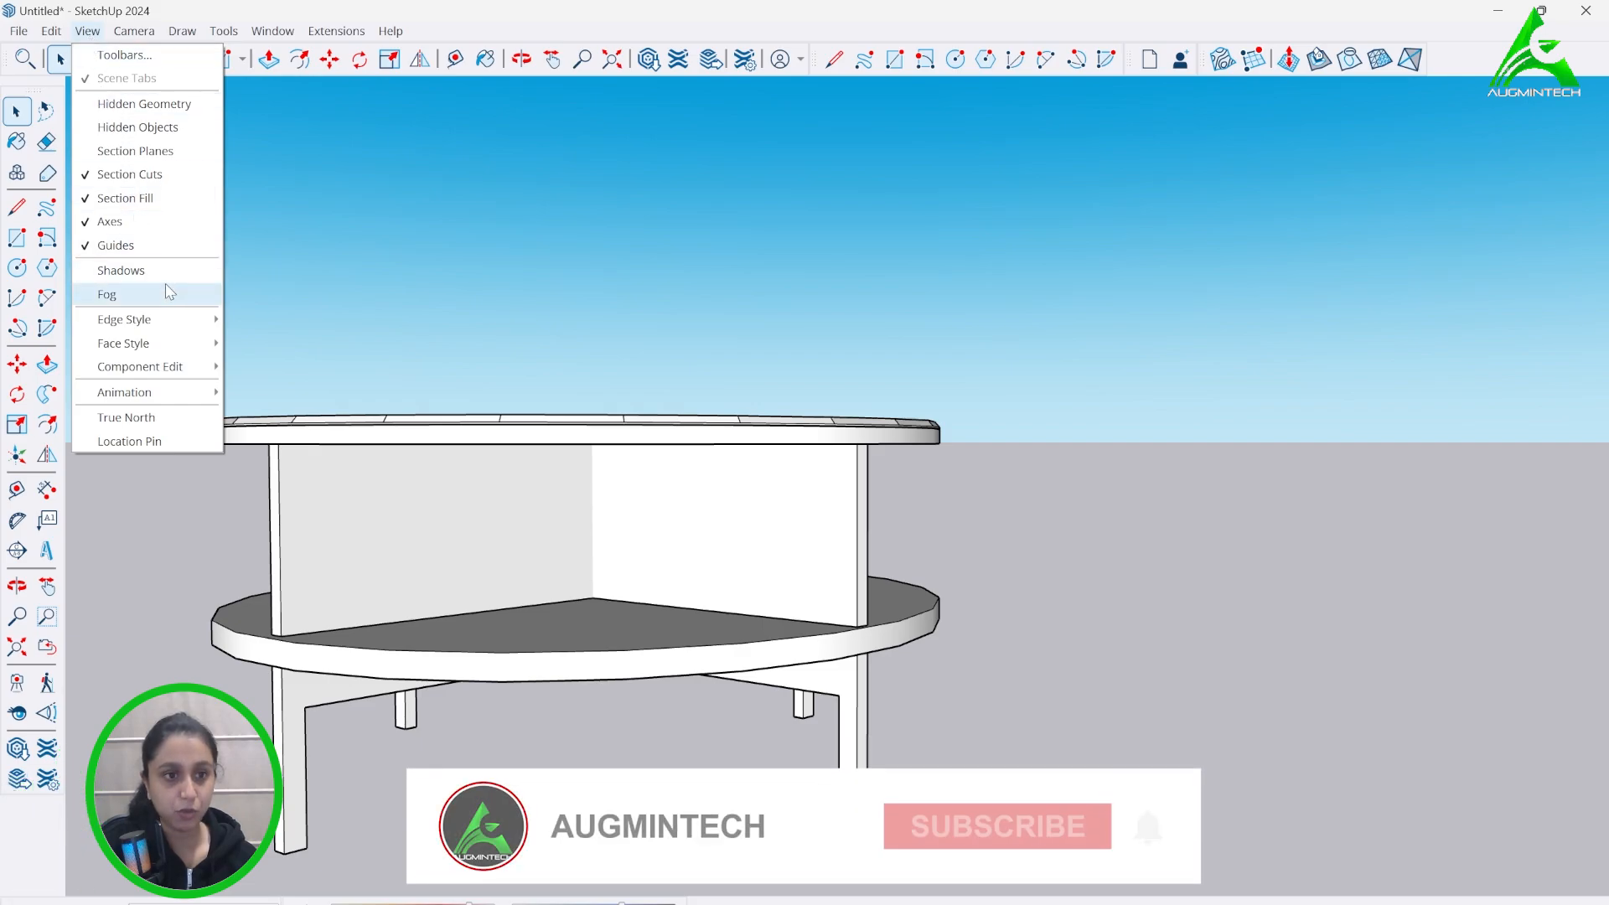
mouse_move(192, 392)
click(272, 397)
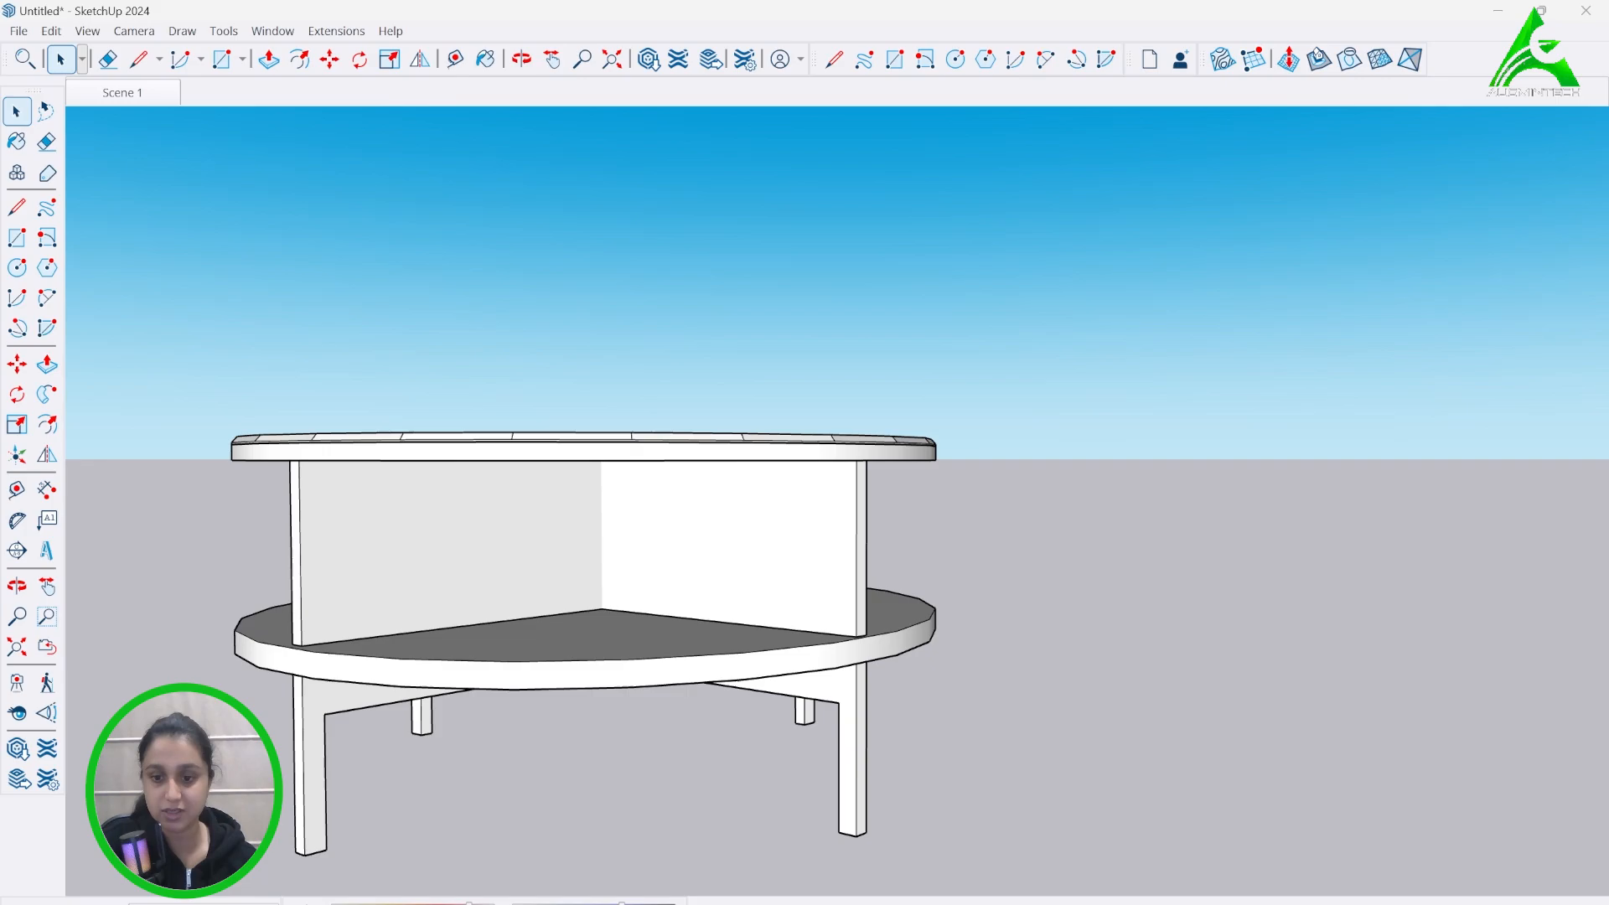
- Adjust the table's viewing angle and distance to match the reference photo and update Scene 1 with it
key(alt+Tab)
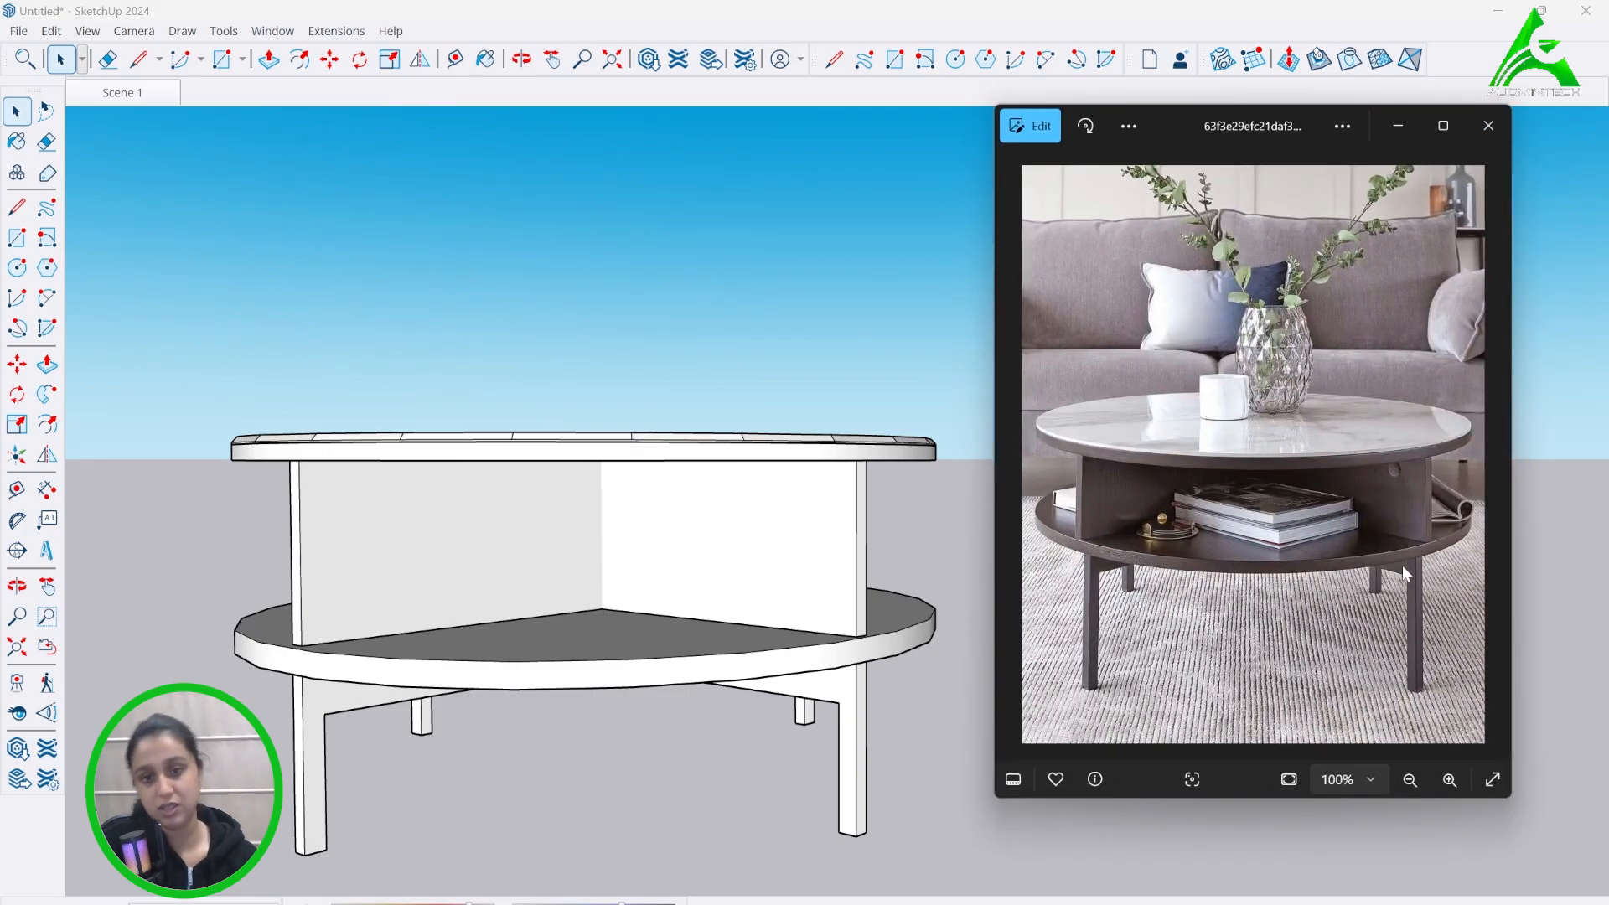
mouse_move(704, 545)
middle_down()
mouse_move(693, 574)
mouse_move(671, 575)
mouse_move(698, 552)
mouse_move(732, 564)
middle_up()
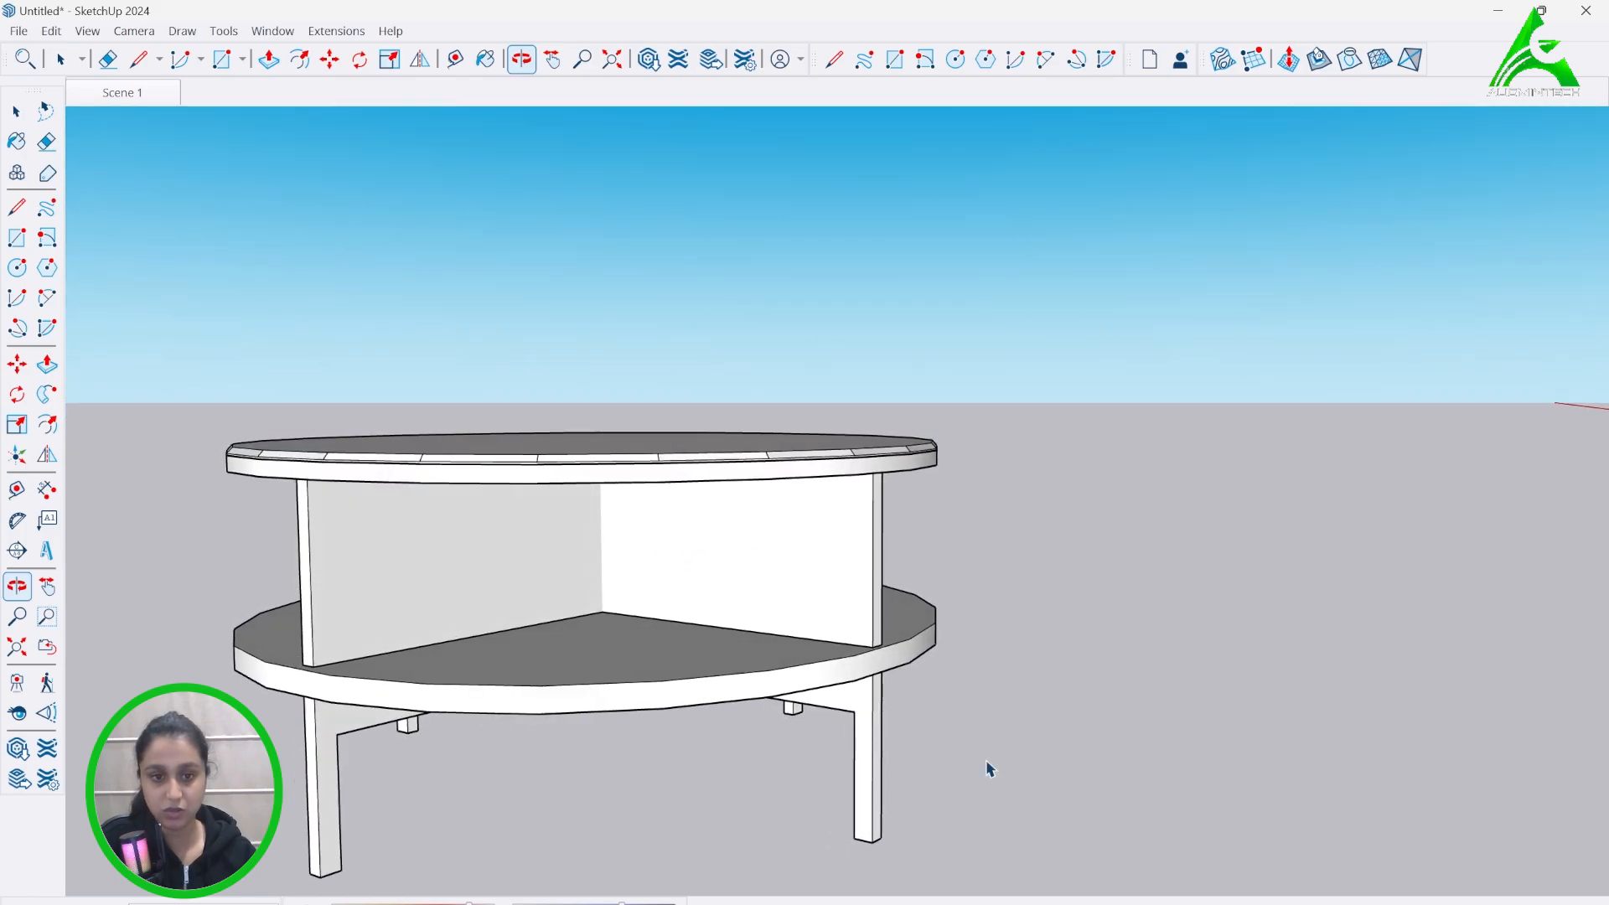
key(space)
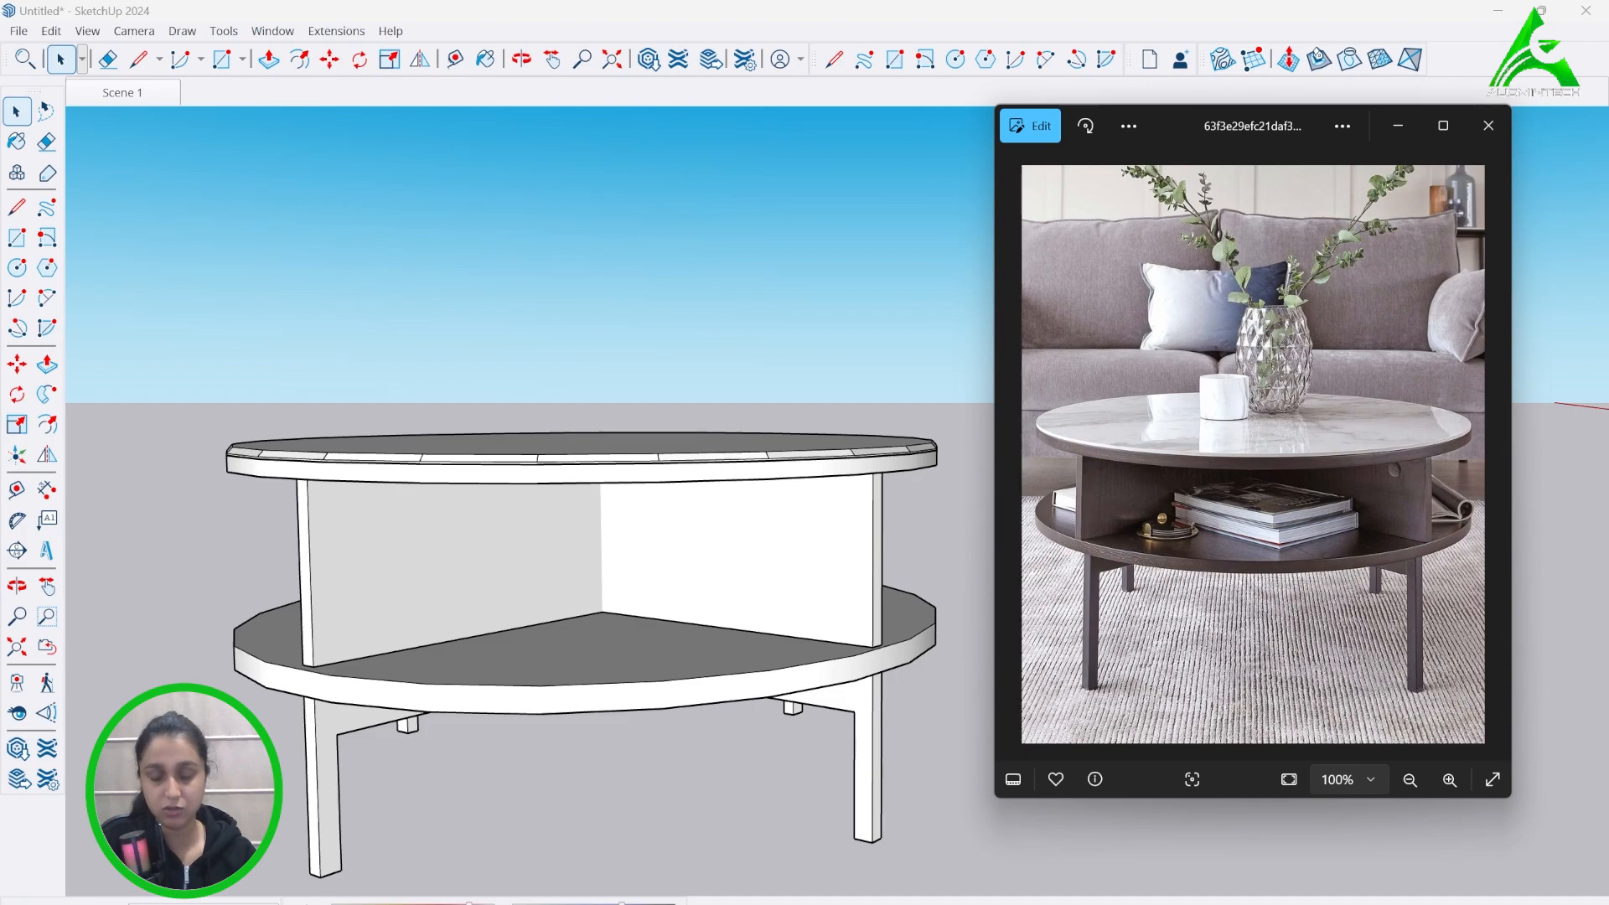
click(587, 627)
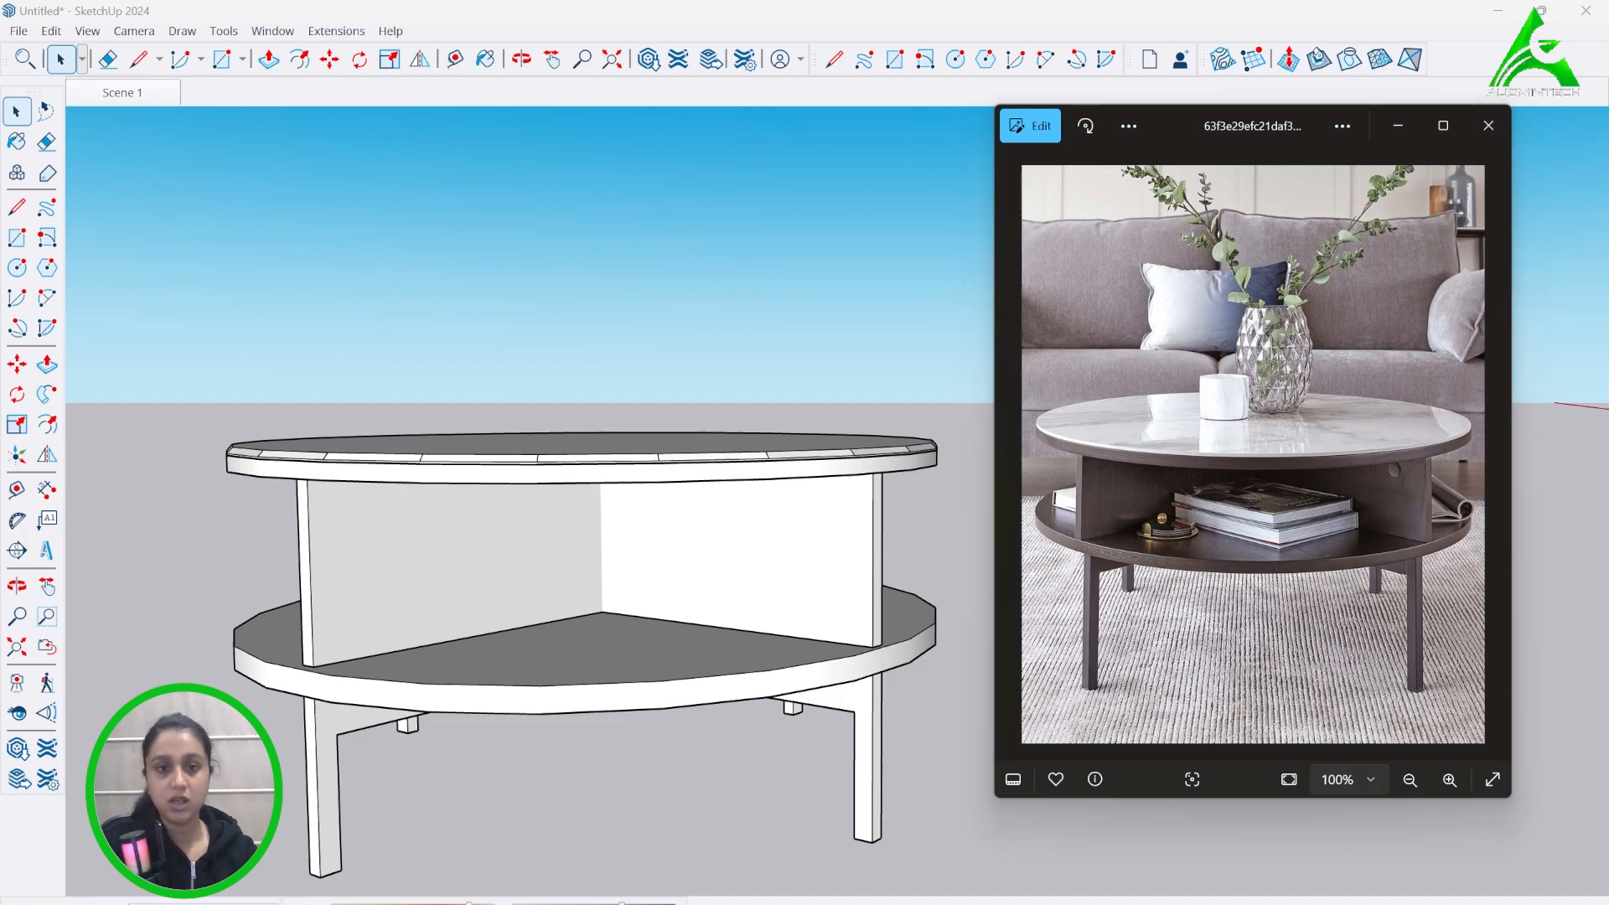
middle_drag(527, 584, 530, 602)
scroll(817, 538, down, 1)
scroll(616, 733, up, 1)
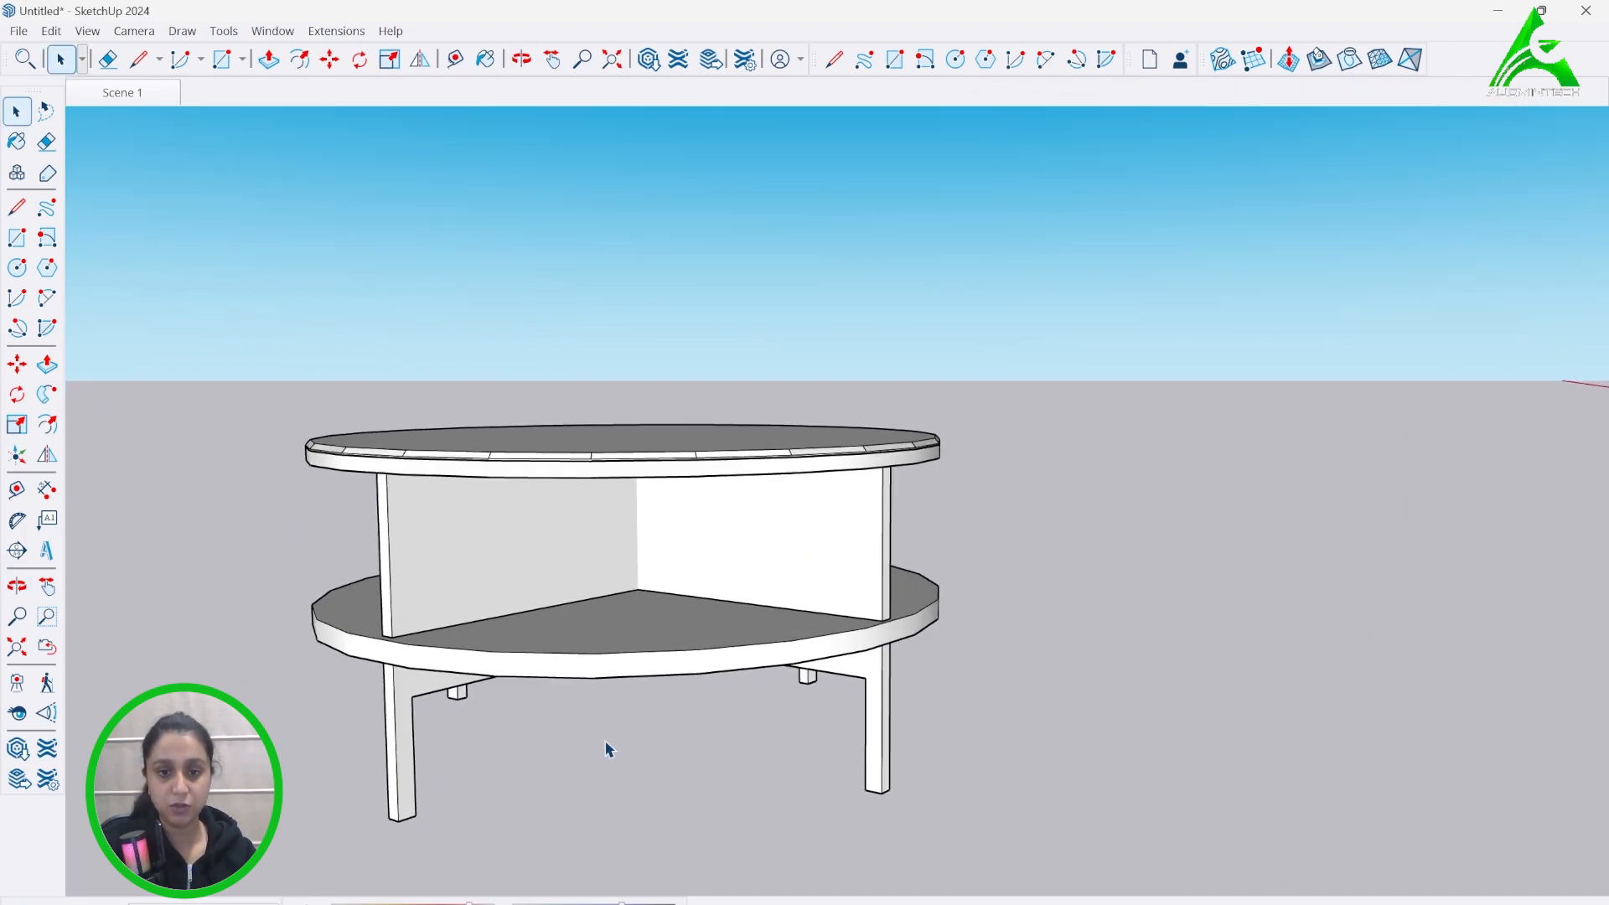
mouse_move(732, 579)
middle_down()
mouse_move(614, 606)
mouse_move(669, 604)
mouse_move(670, 556)
middle_up()
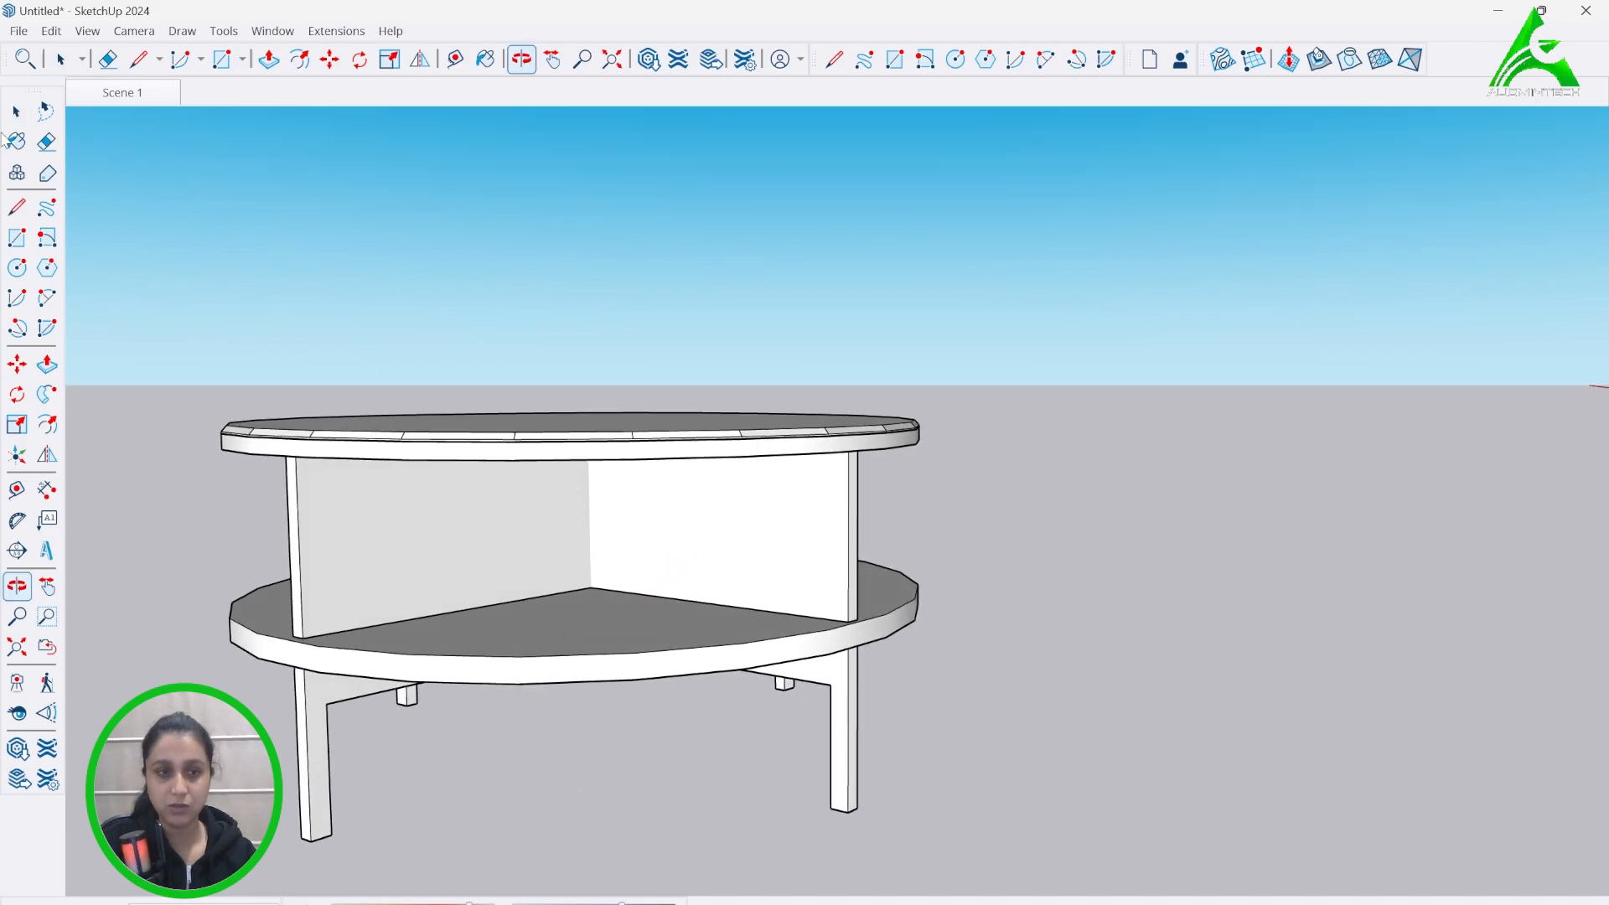
right_click(128, 98)
click(181, 182)
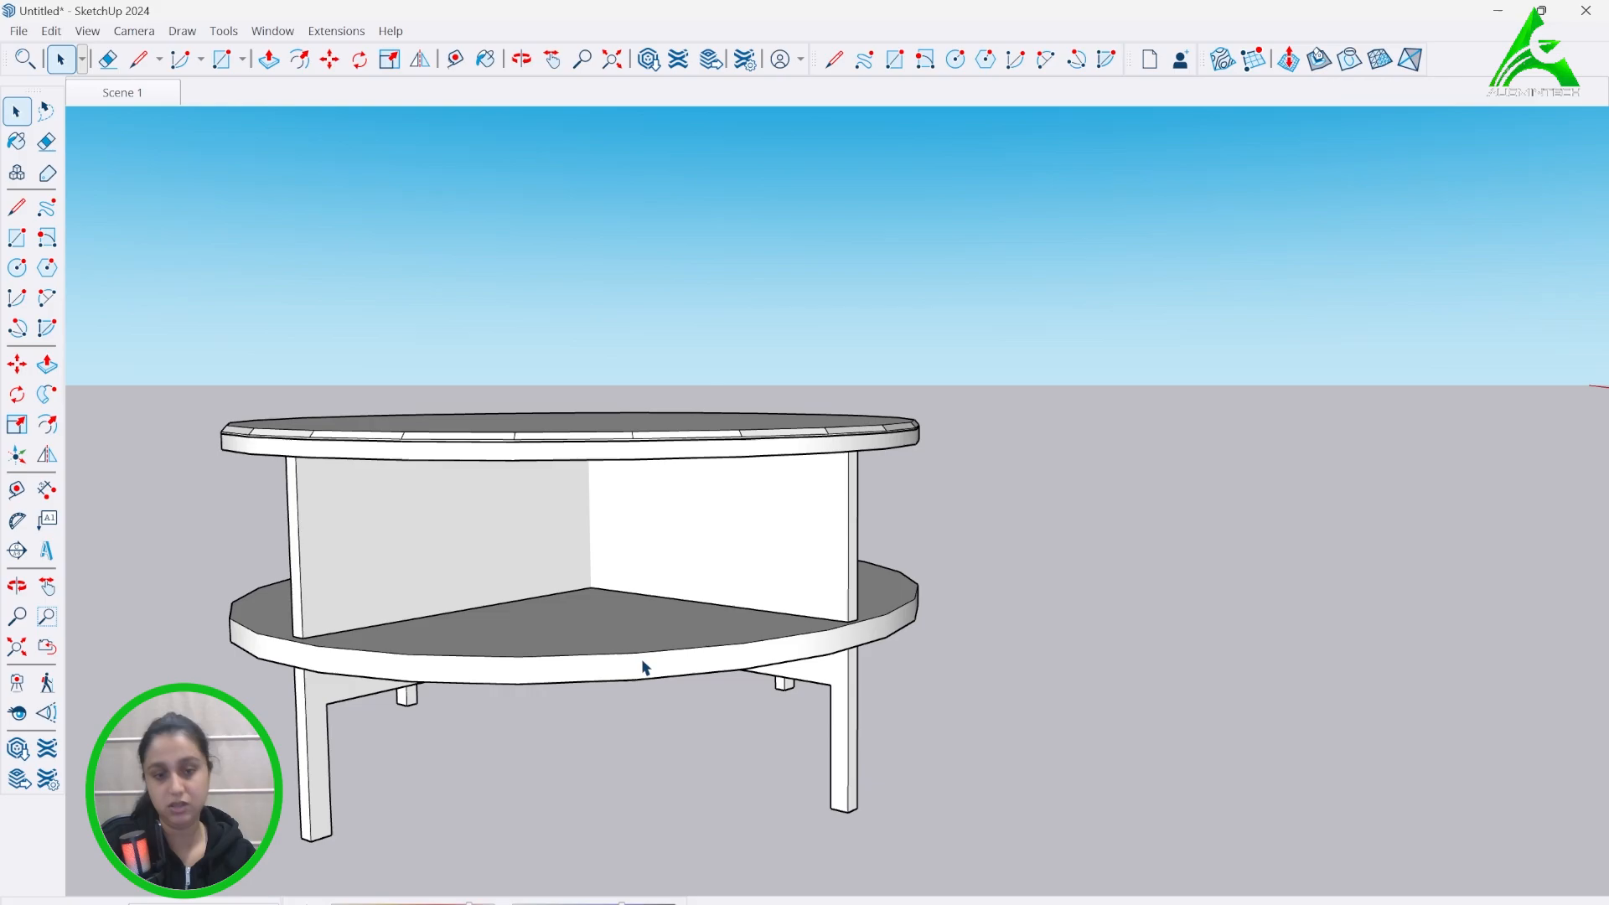
- Check the reference photo's finishes and paint the legs, lower shelf, tabletop and upright slabs with Wood Veneer 01
key(alt+Tab)
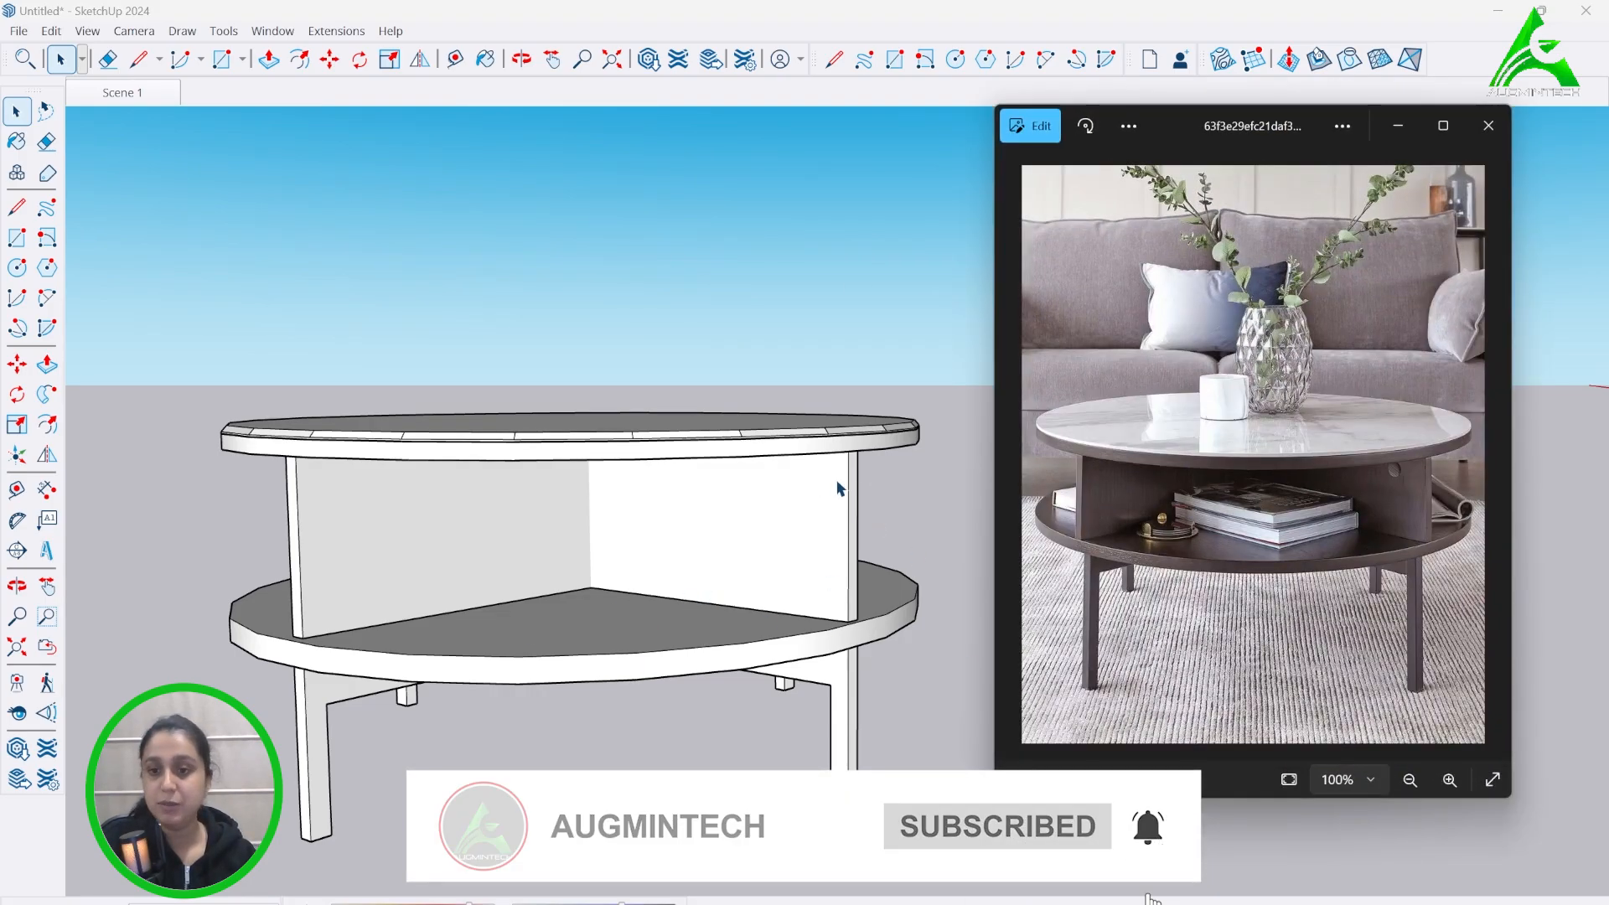
click(1390, 120)
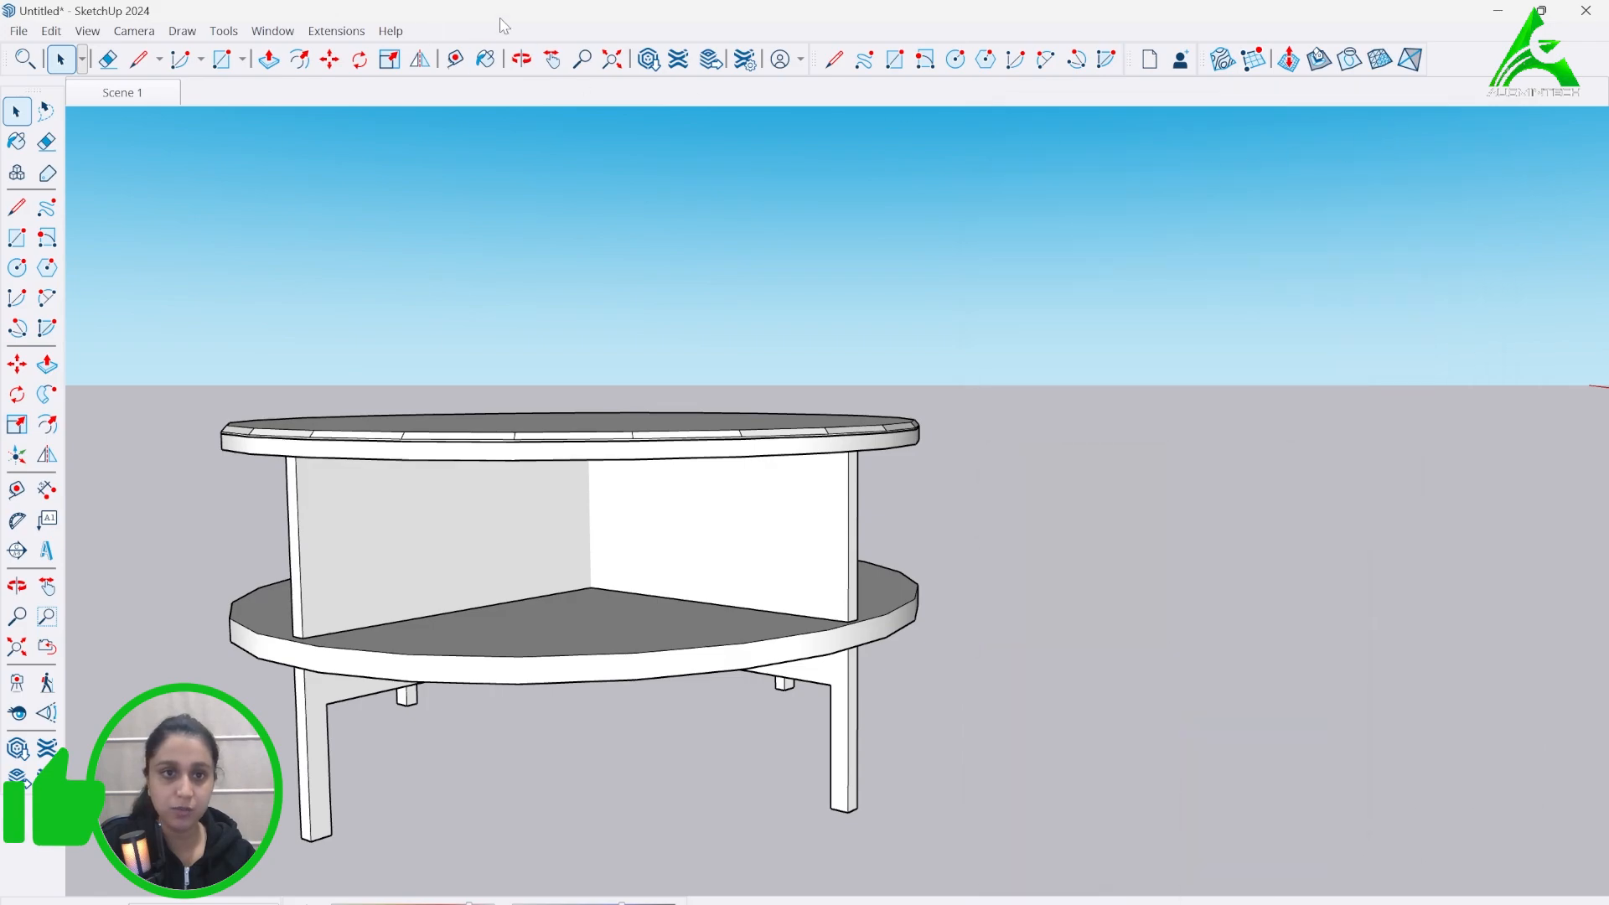
key(b)
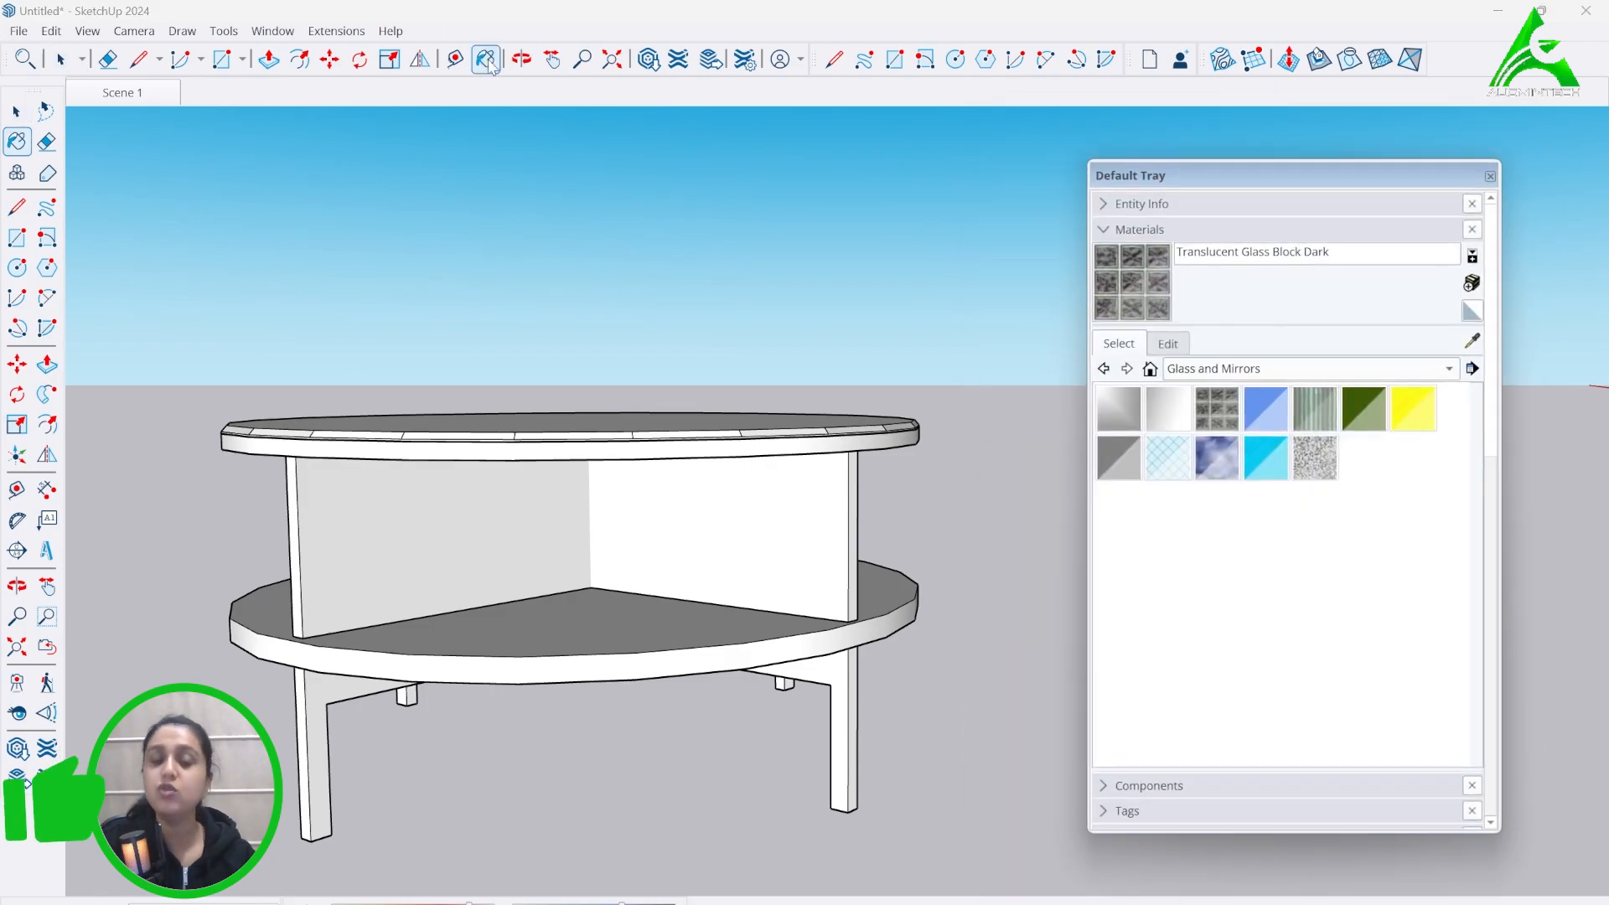
click(1190, 372)
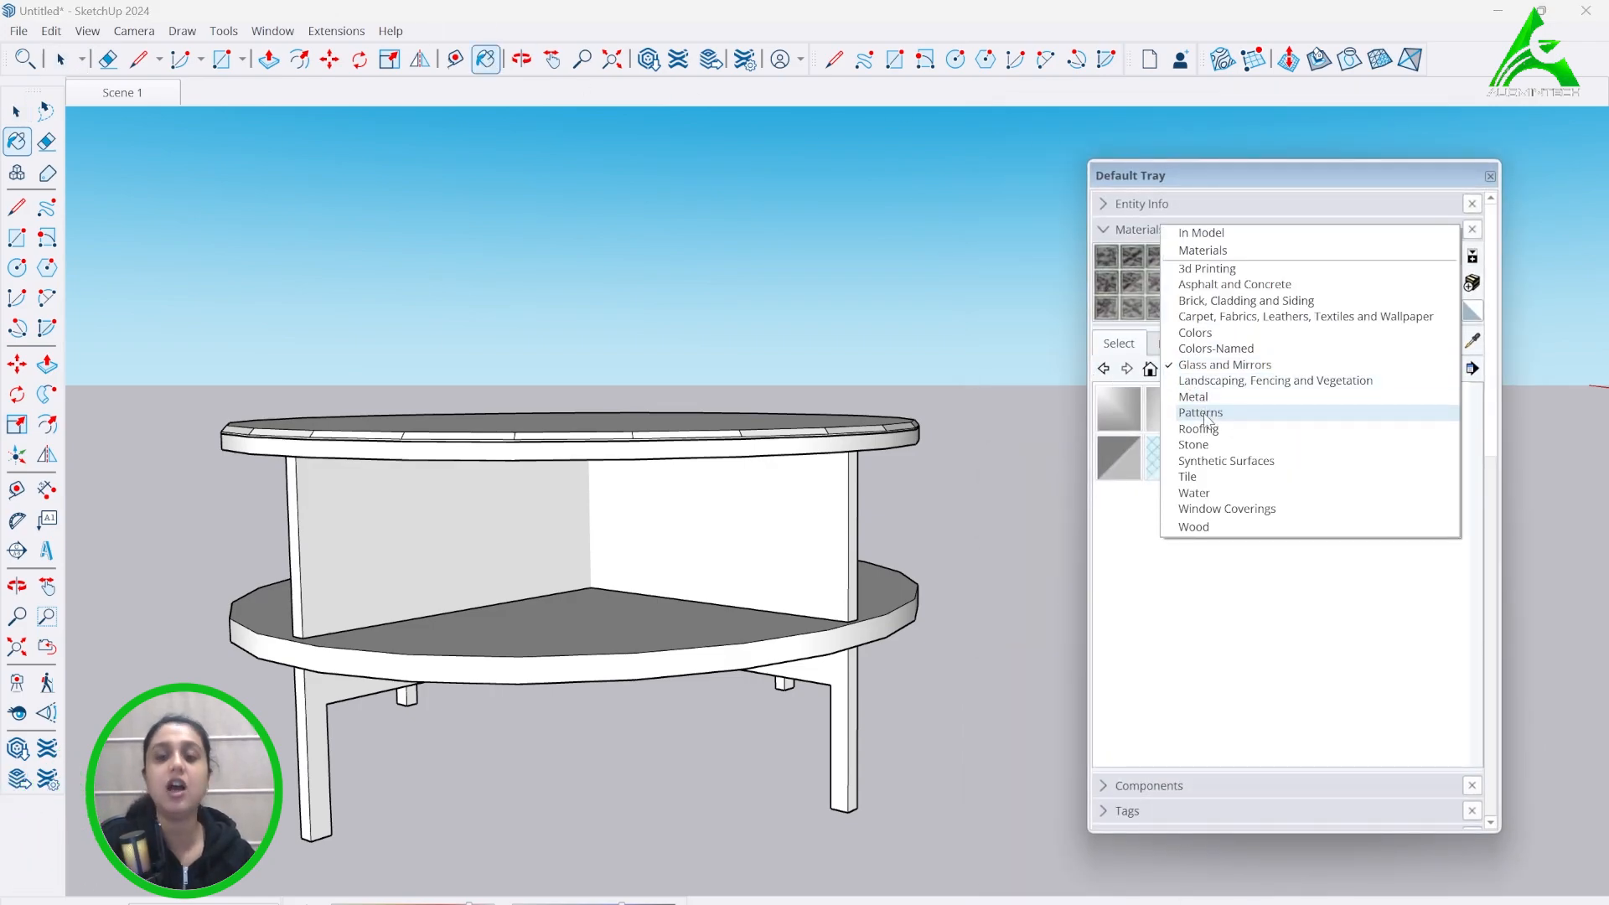
click(1200, 526)
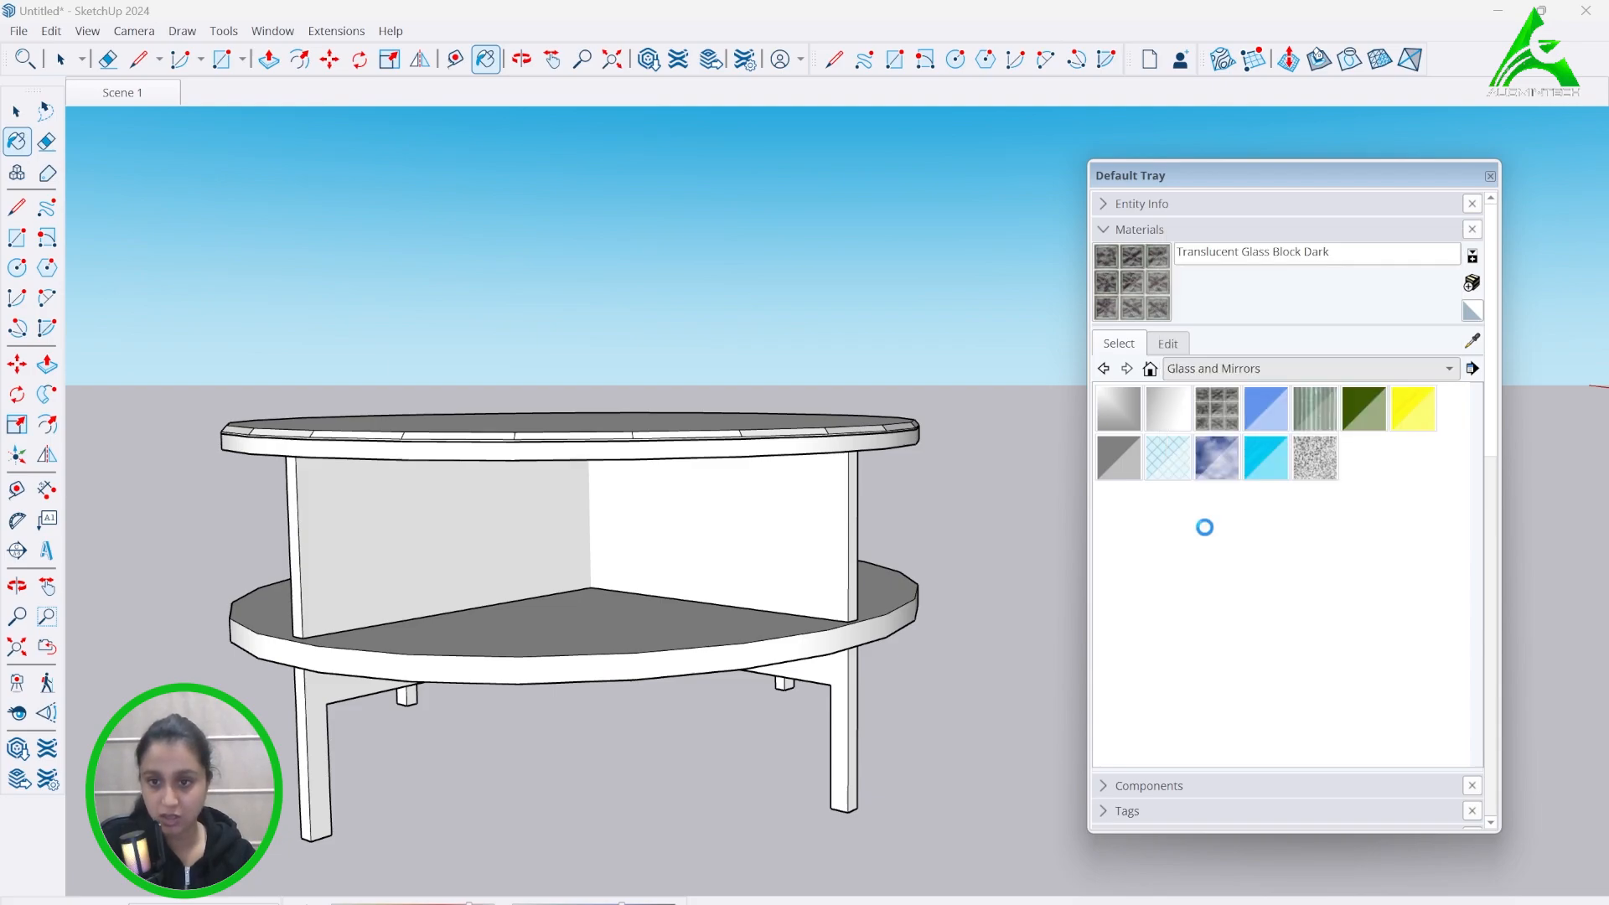
click(1272, 450)
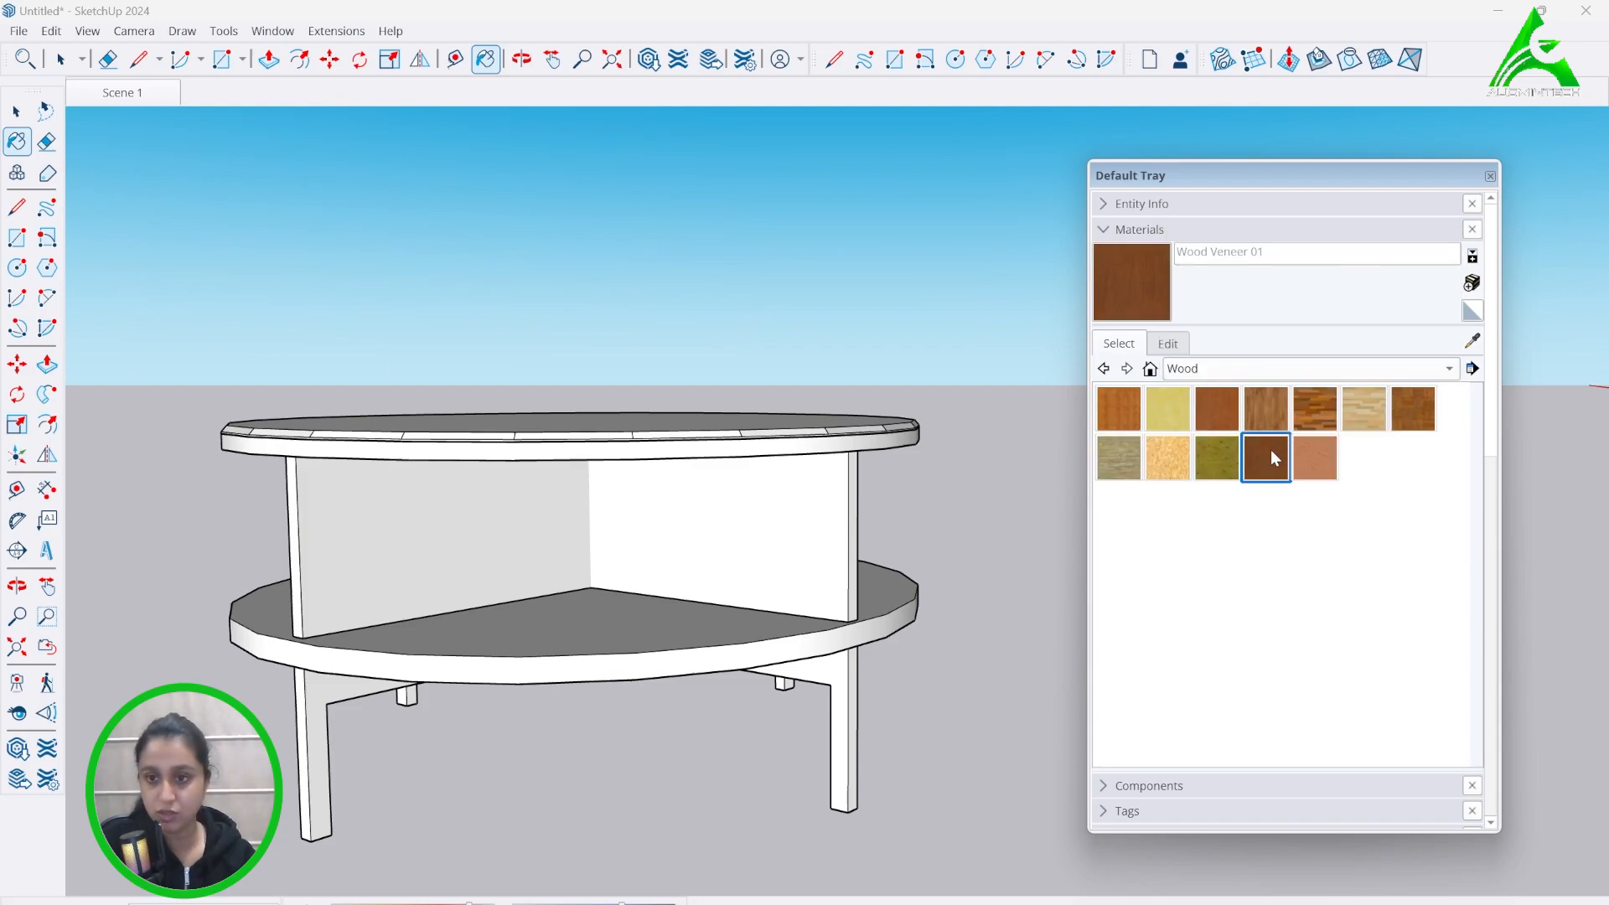
click(848, 668)
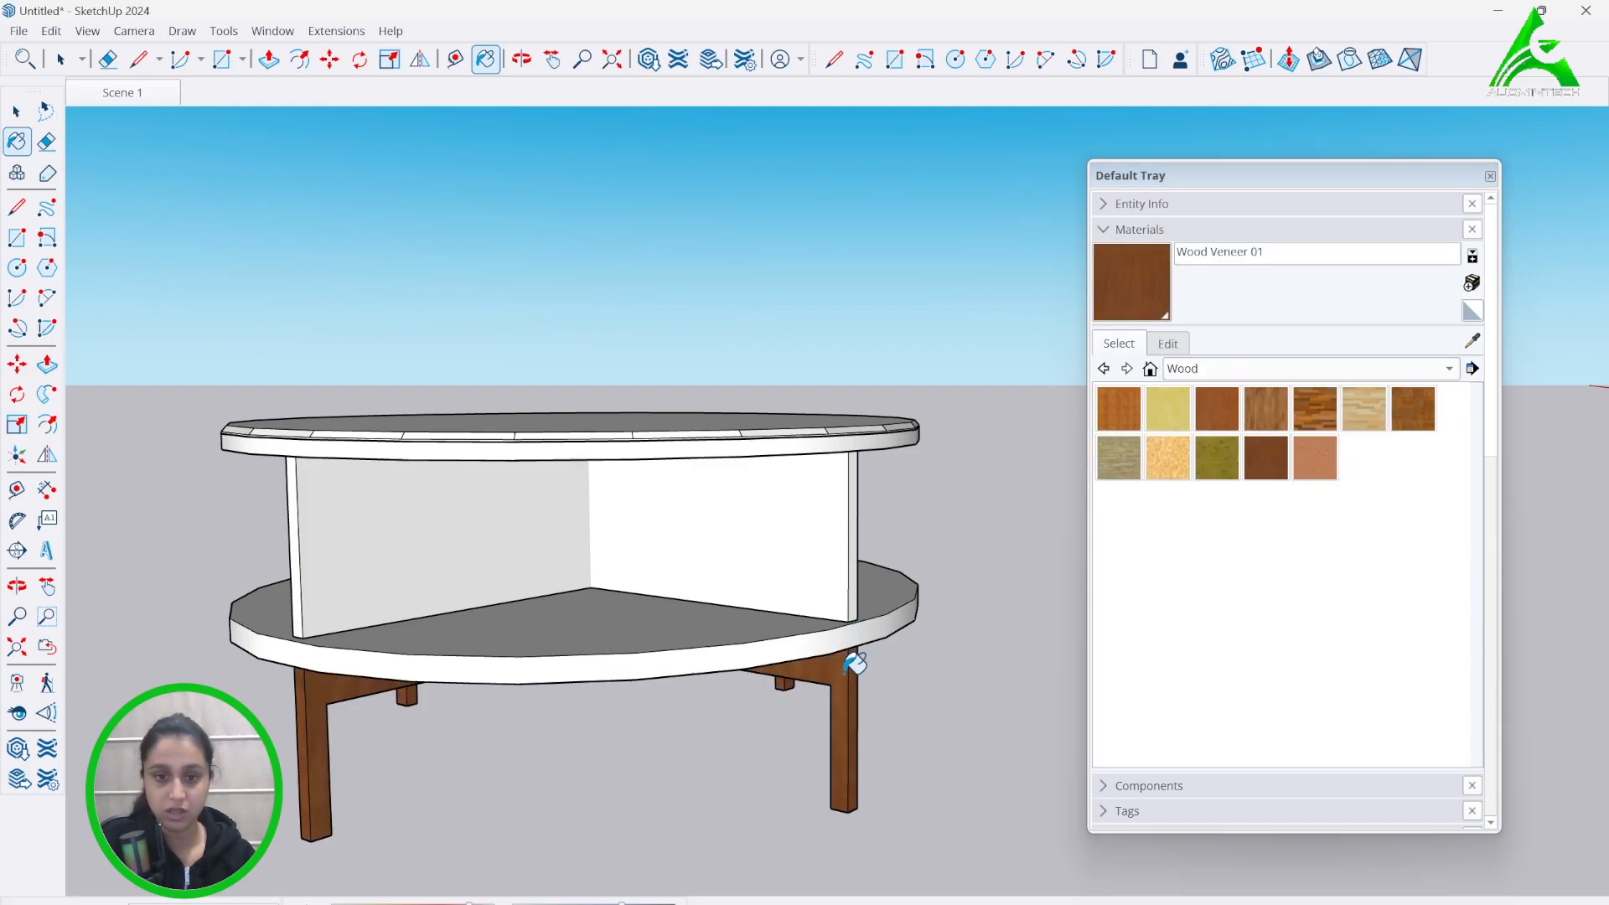
click(808, 631)
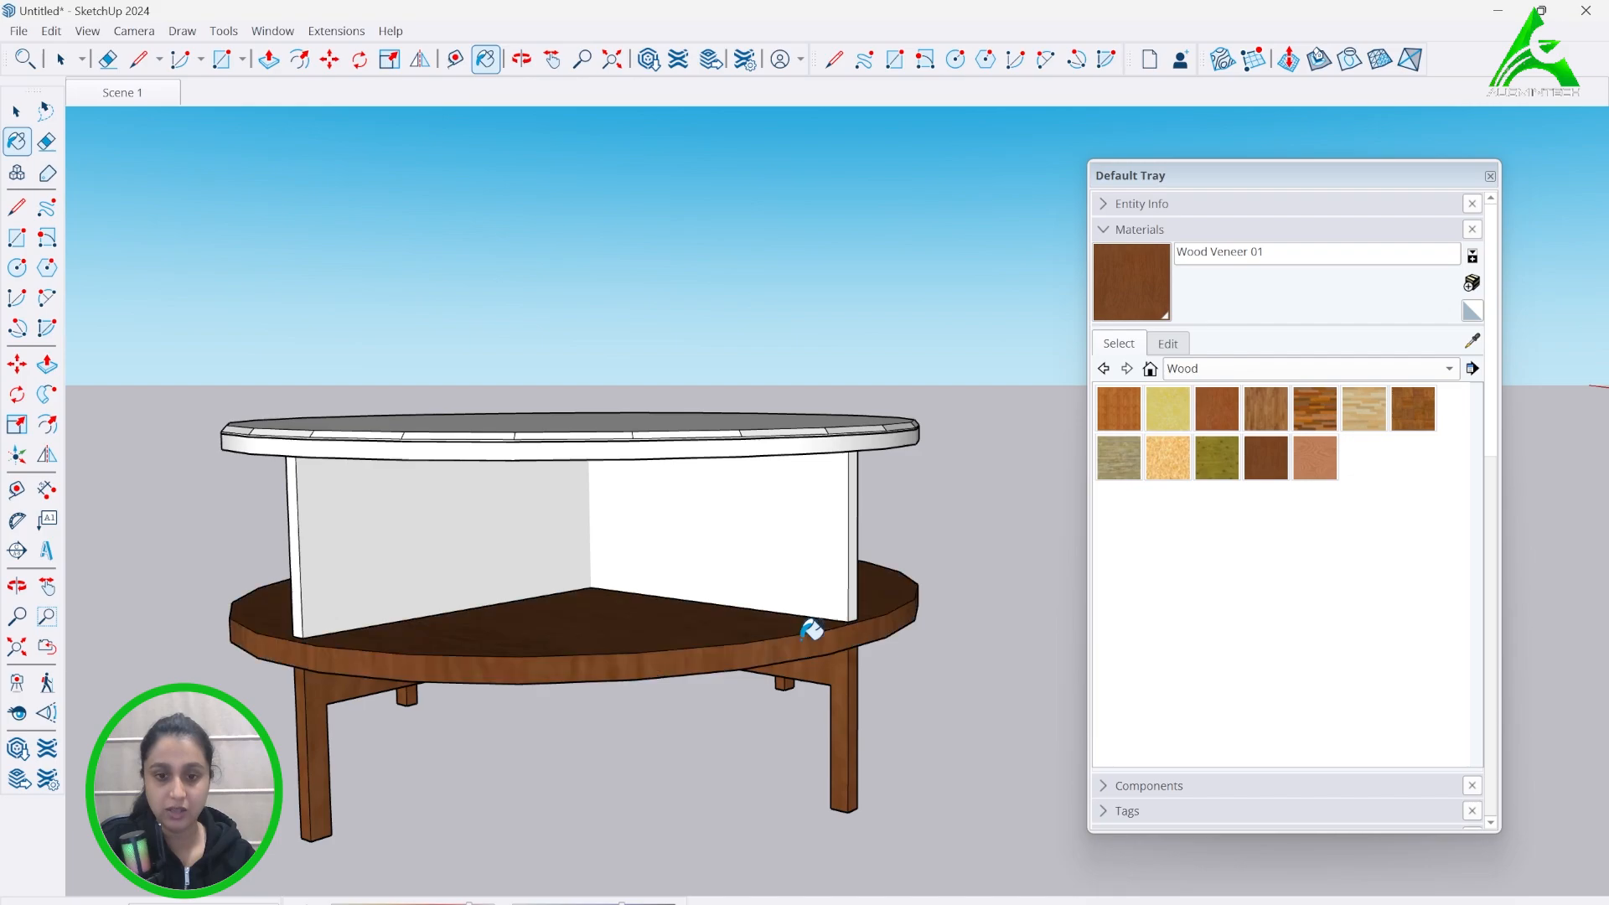
click(714, 442)
click(796, 525)
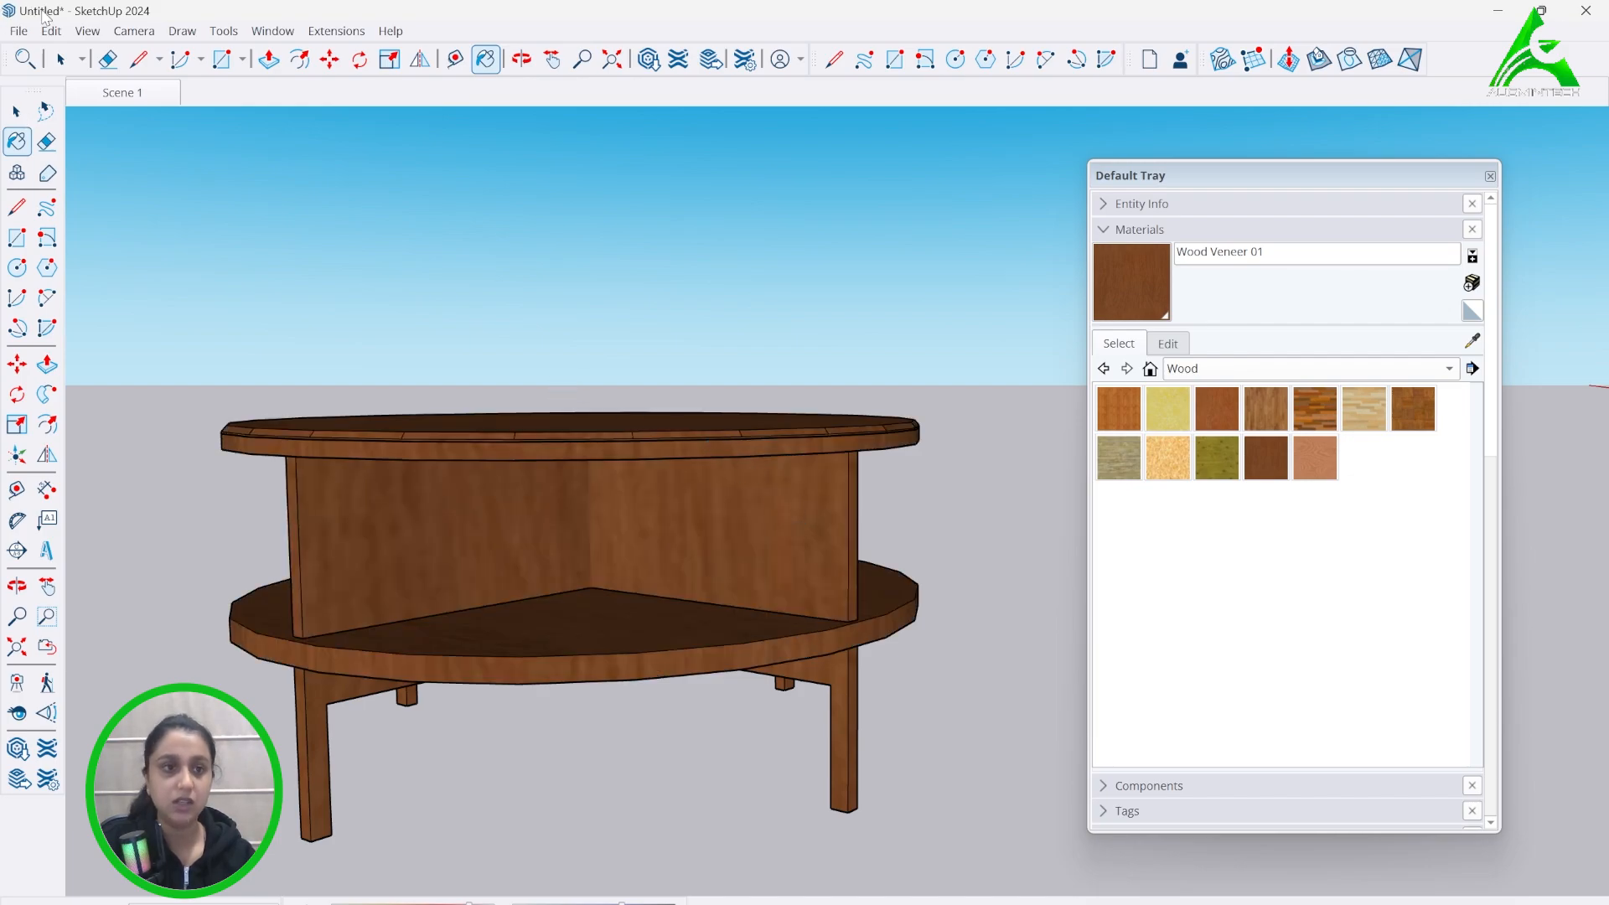
- Open the tabletop's nested groups, paint the upper disc with the stone material Carrera Marble, and leave group editing
click(62, 60)
middle_drag(563, 409, 551, 454)
double_click(562, 432)
click(561, 432)
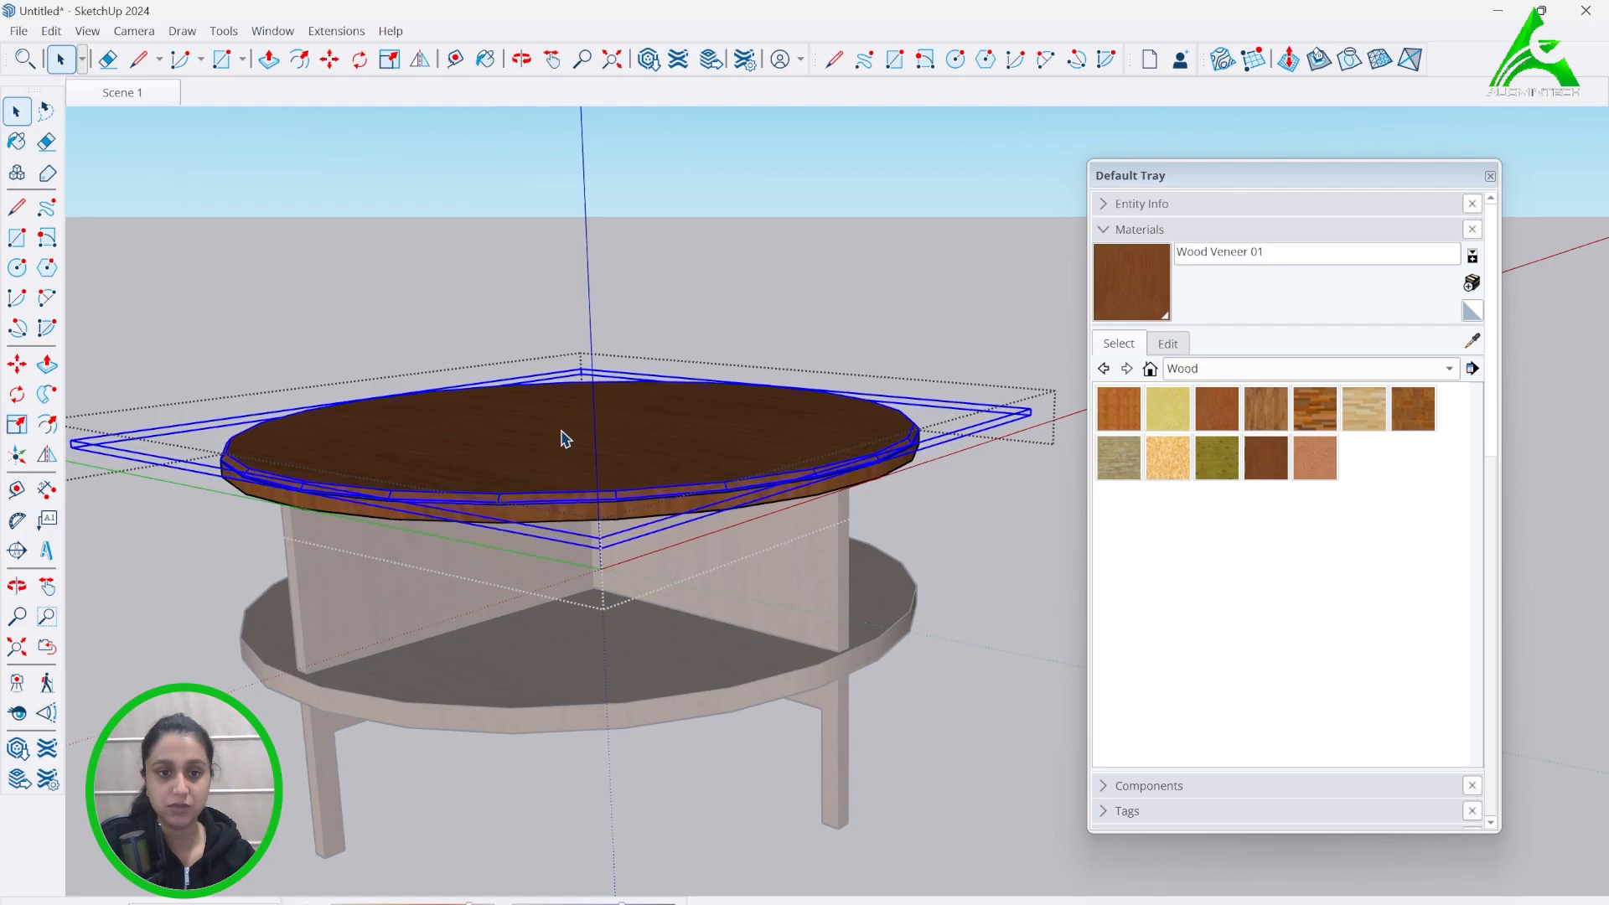
double_click(565, 437)
click(565, 437)
click(1205, 373)
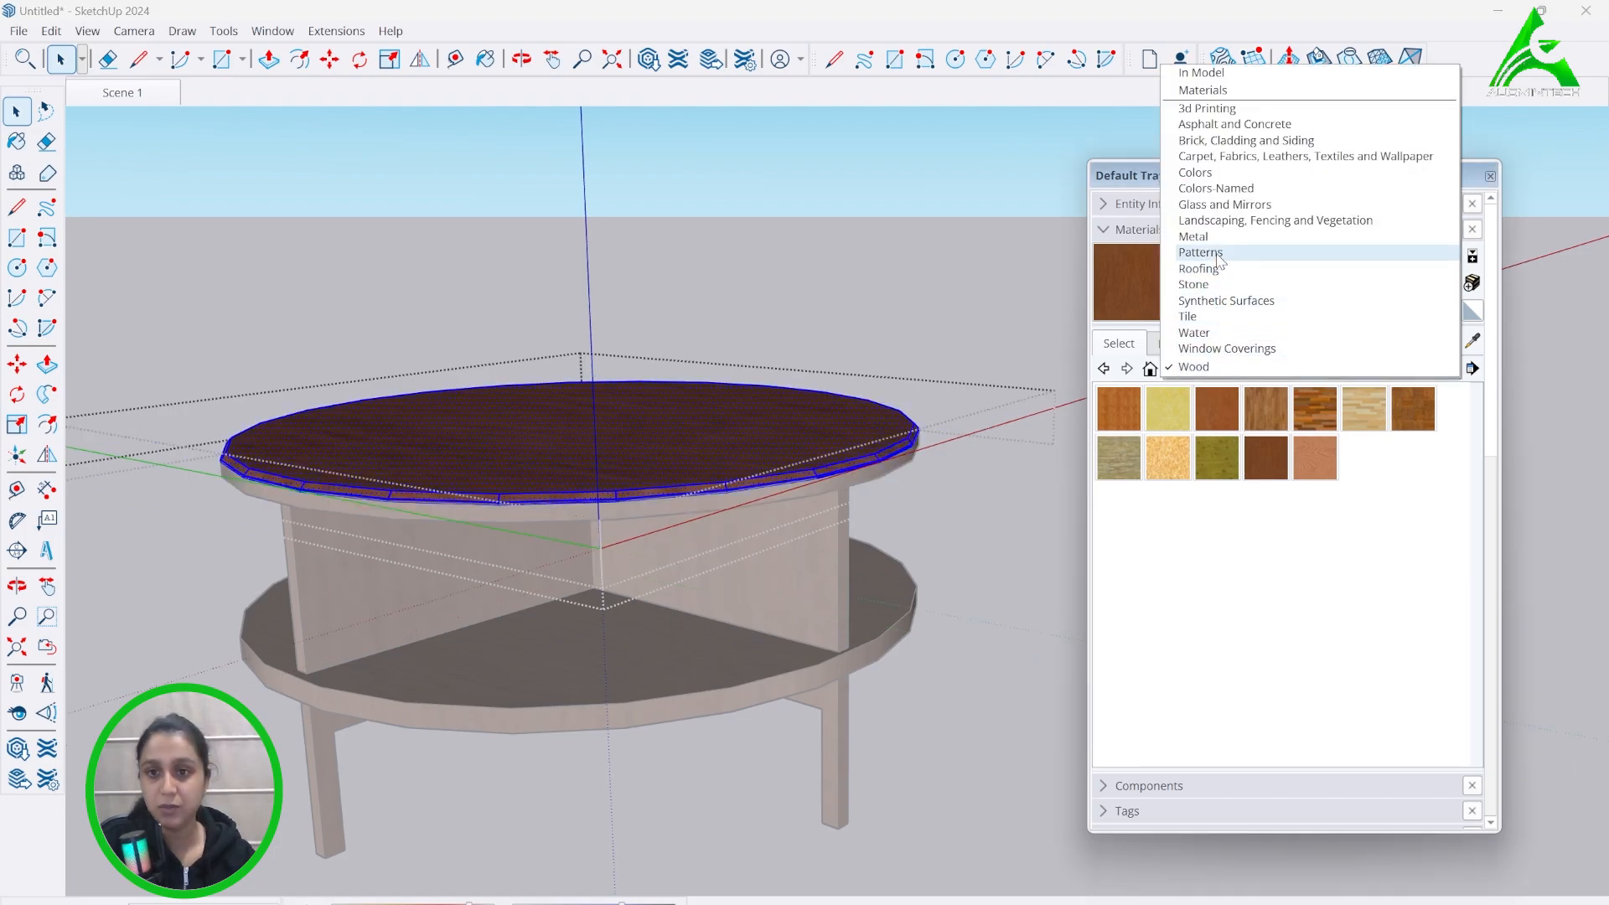
click(1229, 285)
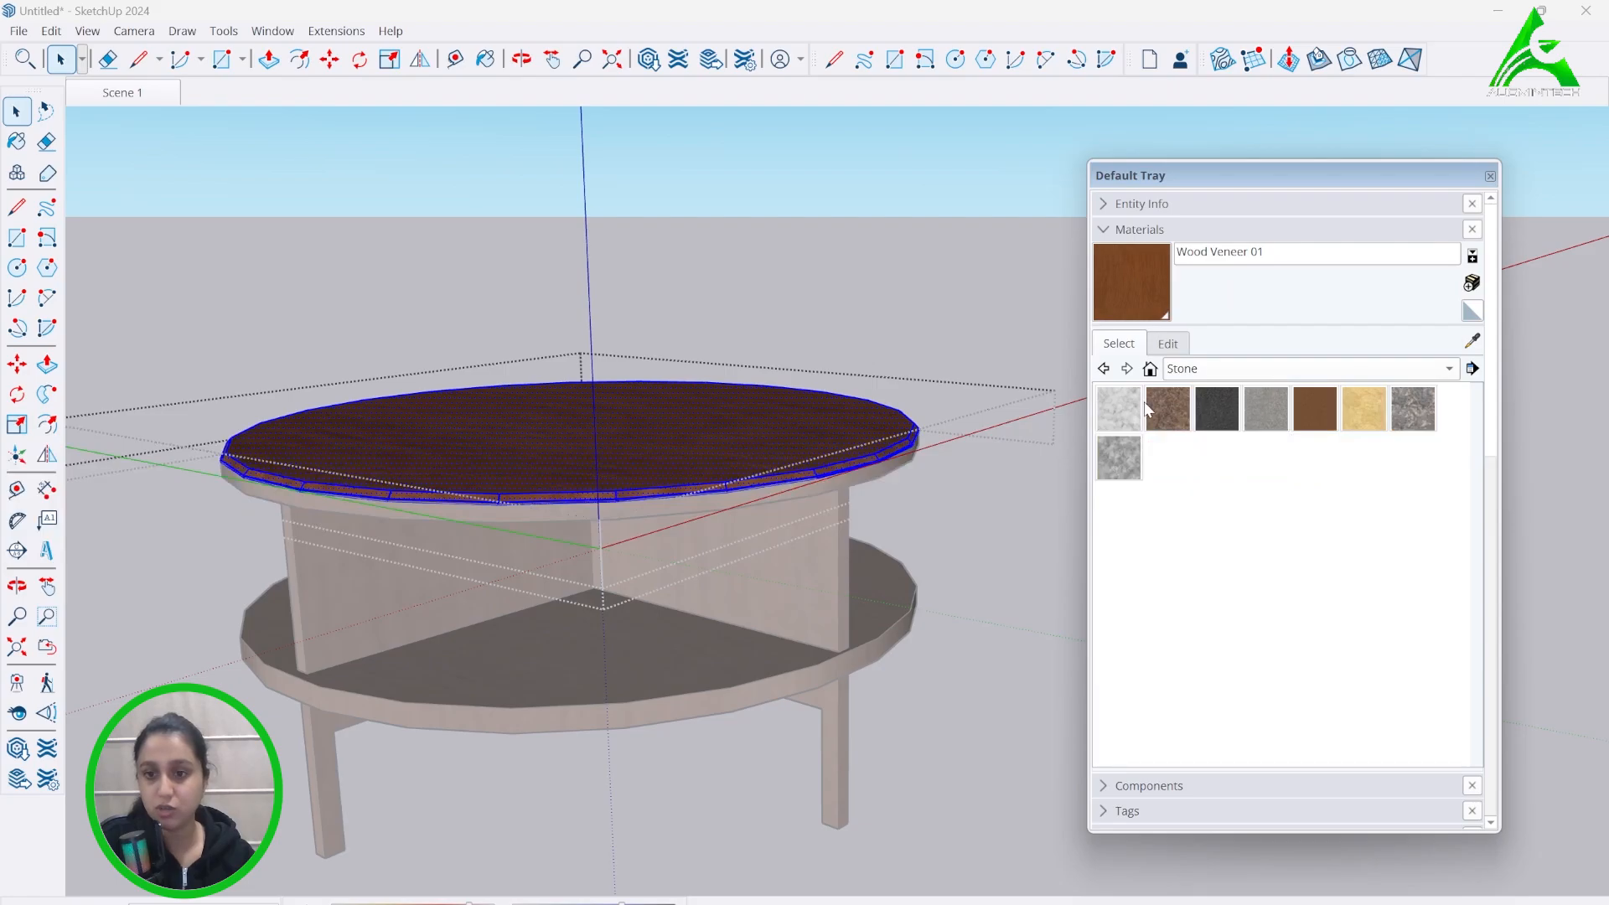
click(1121, 409)
click(711, 406)
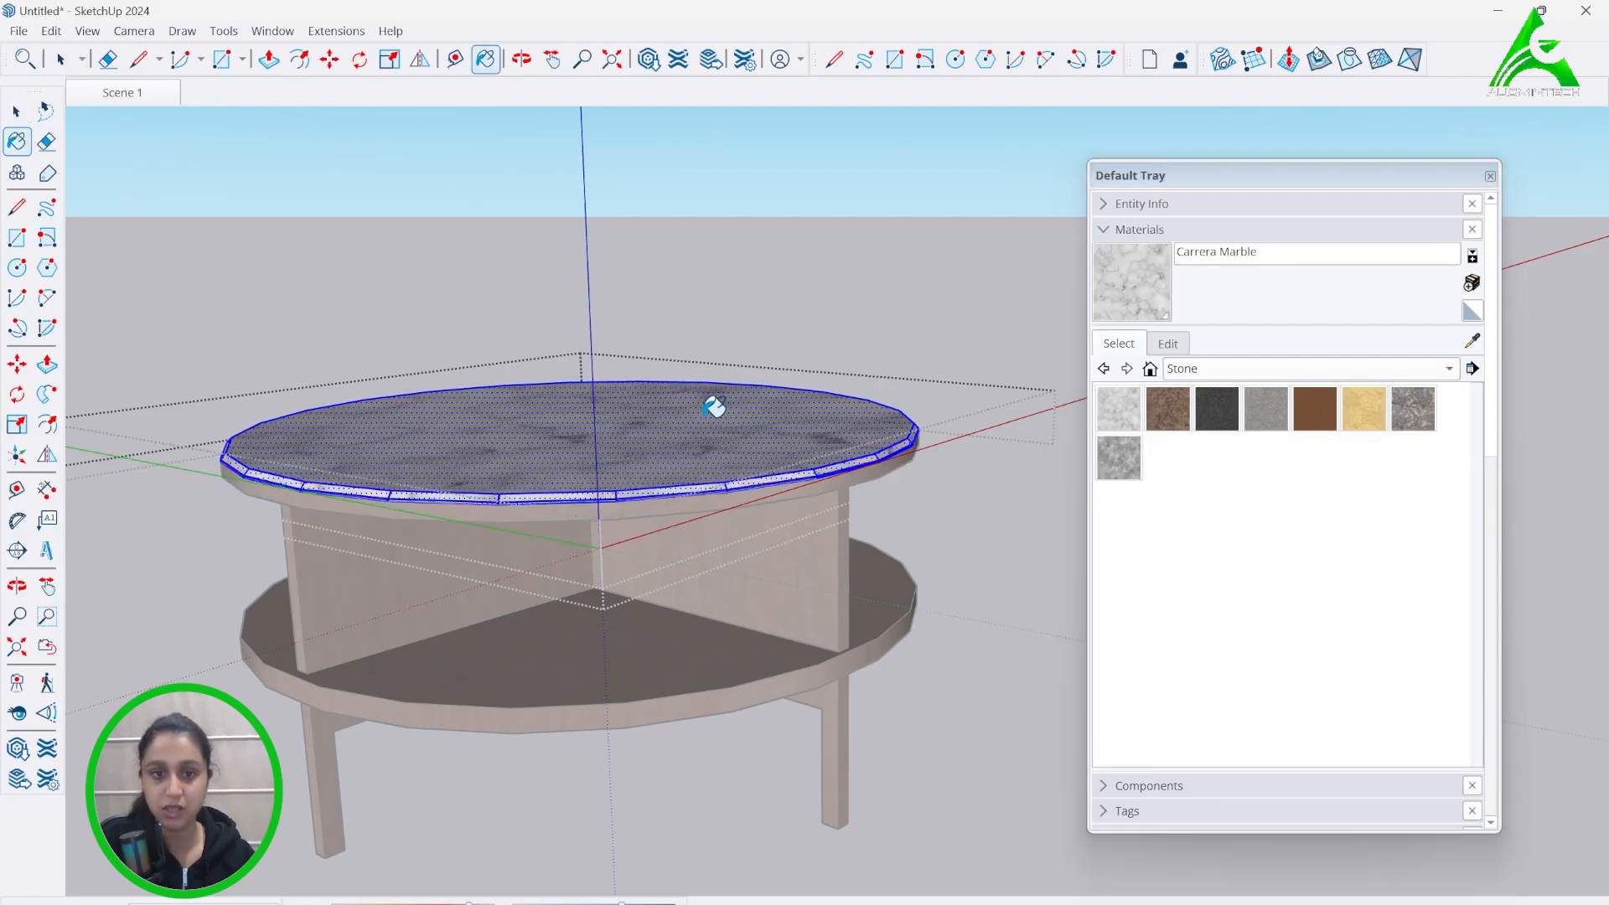
click(1490, 177)
click(60, 59)
scroll(983, 495, down, 1)
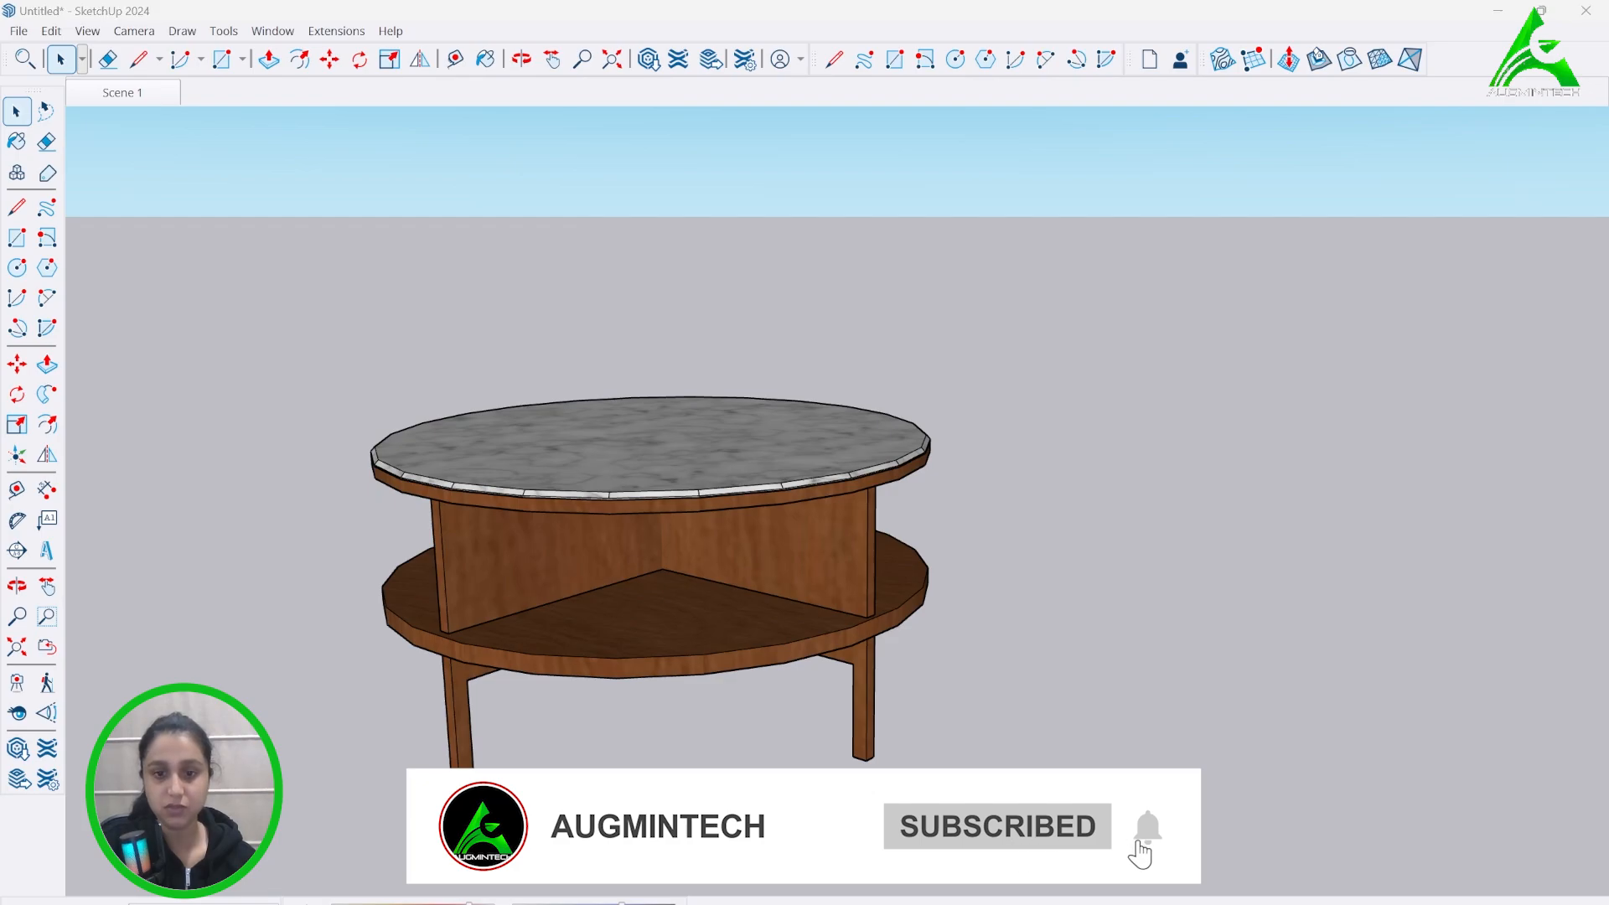
- Compare the painted table with the reference photo and open the tabletop group for editing
key(alt+Tab)
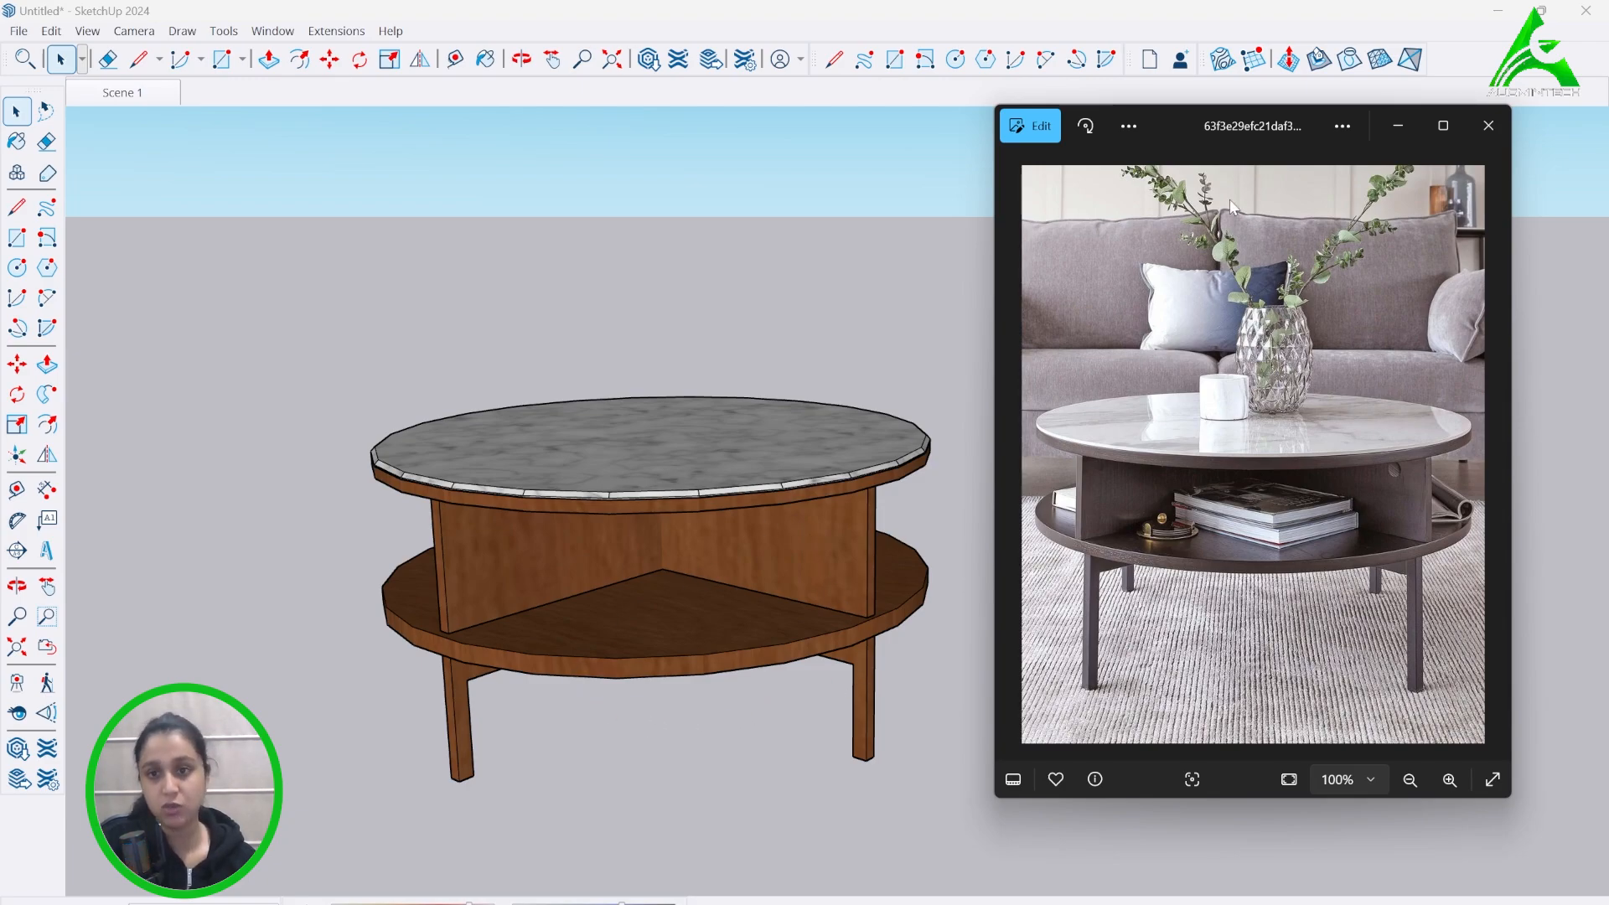
click(1397, 126)
scroll(604, 556, up, 5)
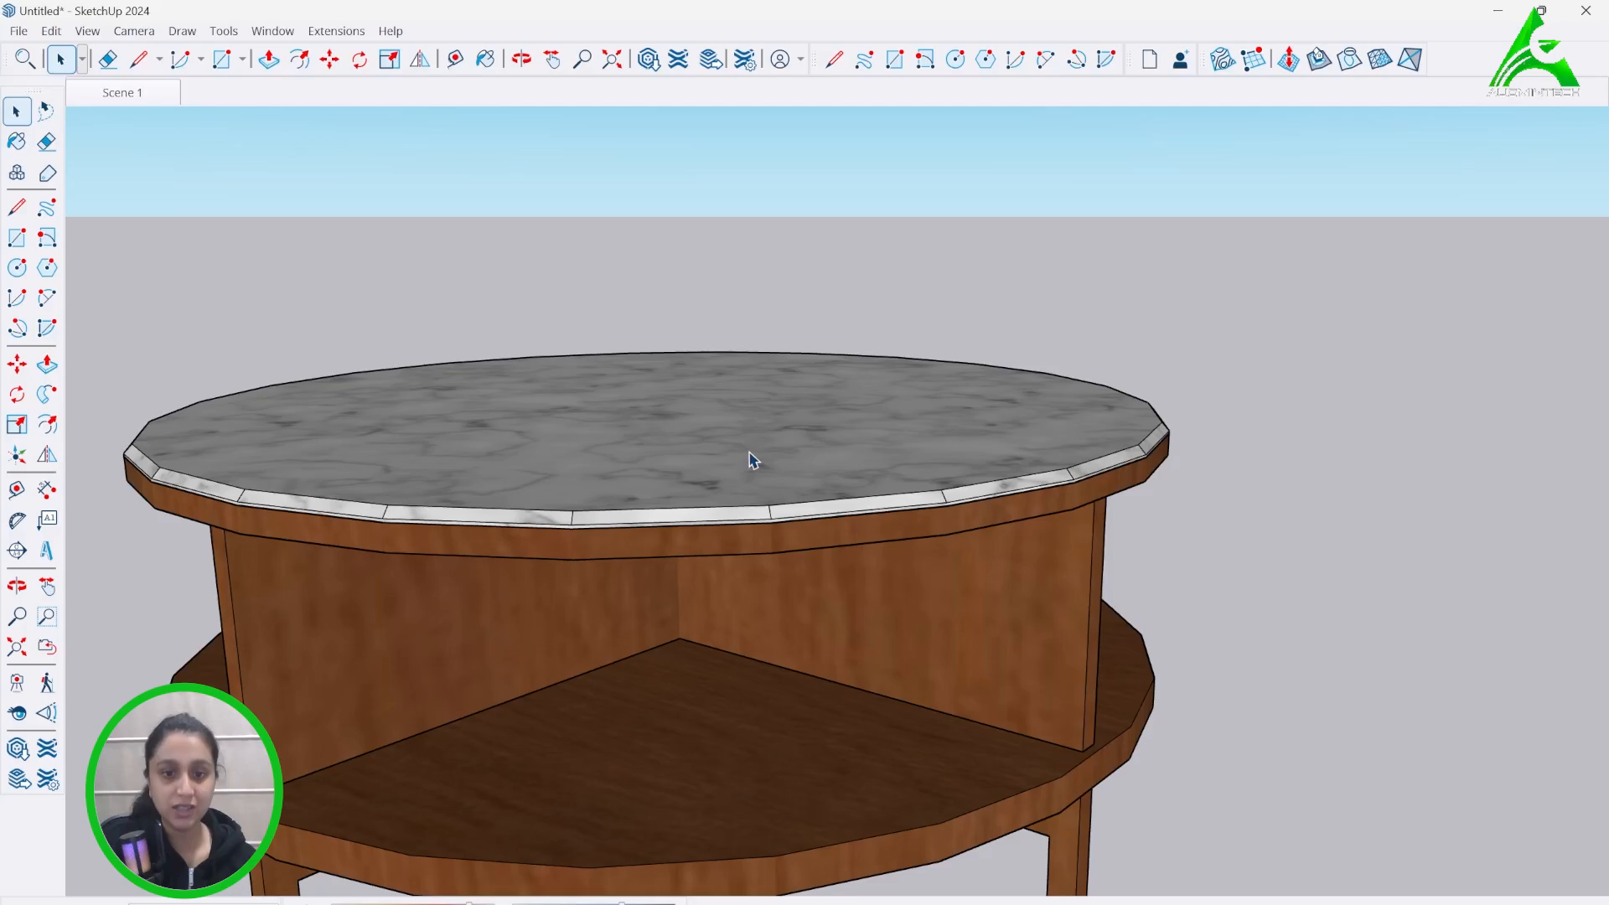
click(755, 457)
scroll(811, 705, down, 3)
middle_drag(740, 492, 729, 551)
scroll(728, 549, up, 3)
double_click(722, 541)
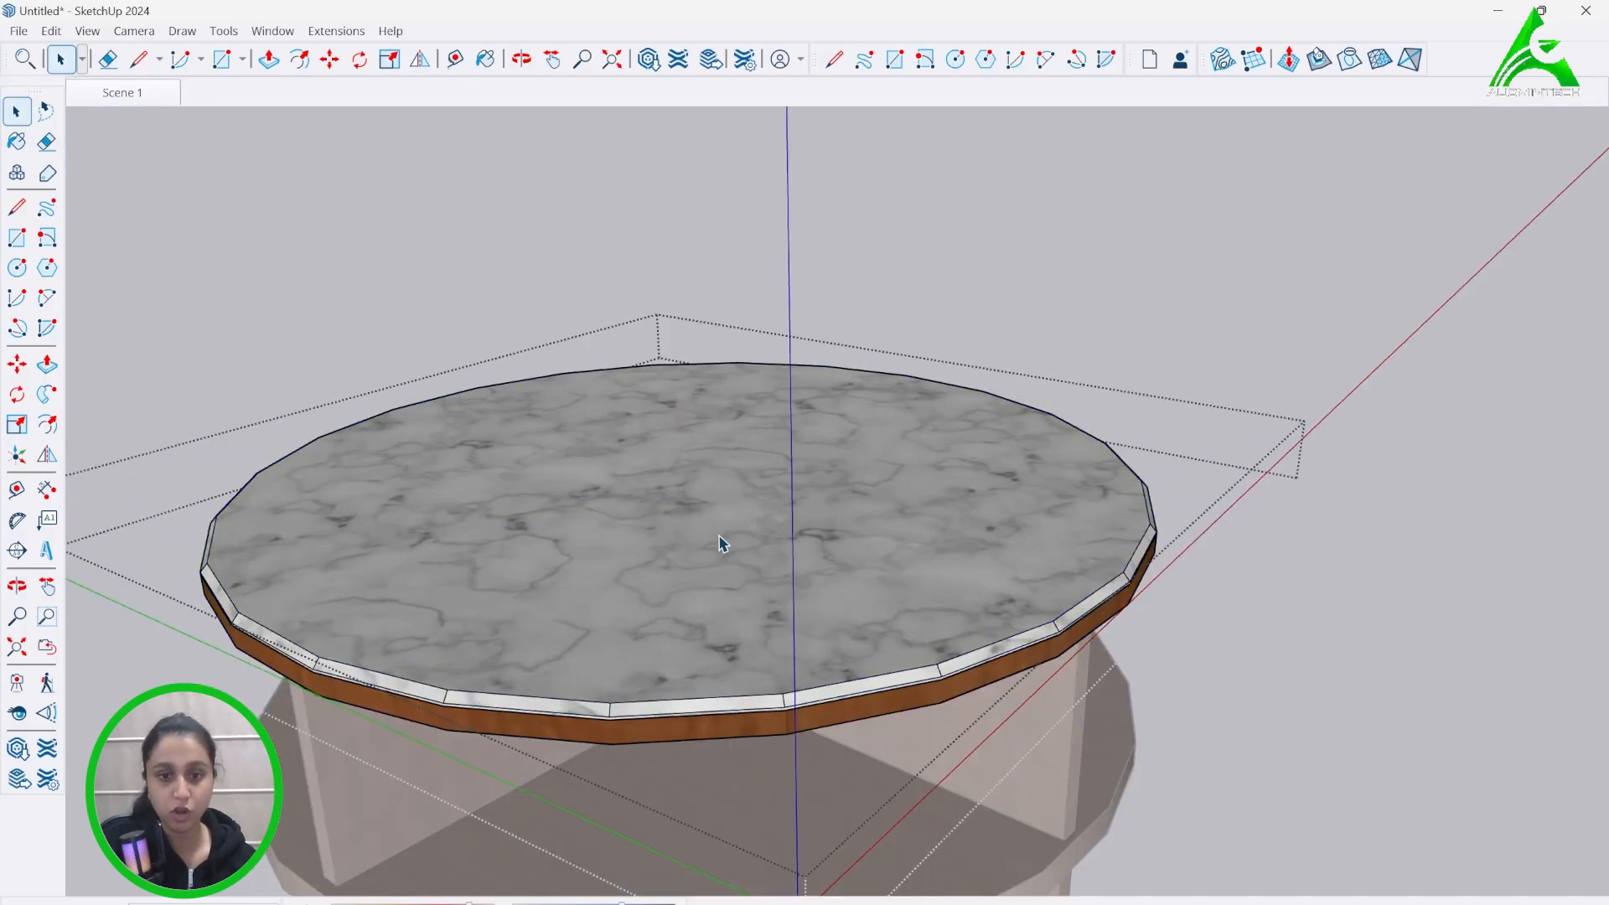
- Open the marble disc, select all its geometry and soften its edges with a 61.6 degree angle between normals
click(691, 514)
double_click(694, 521)
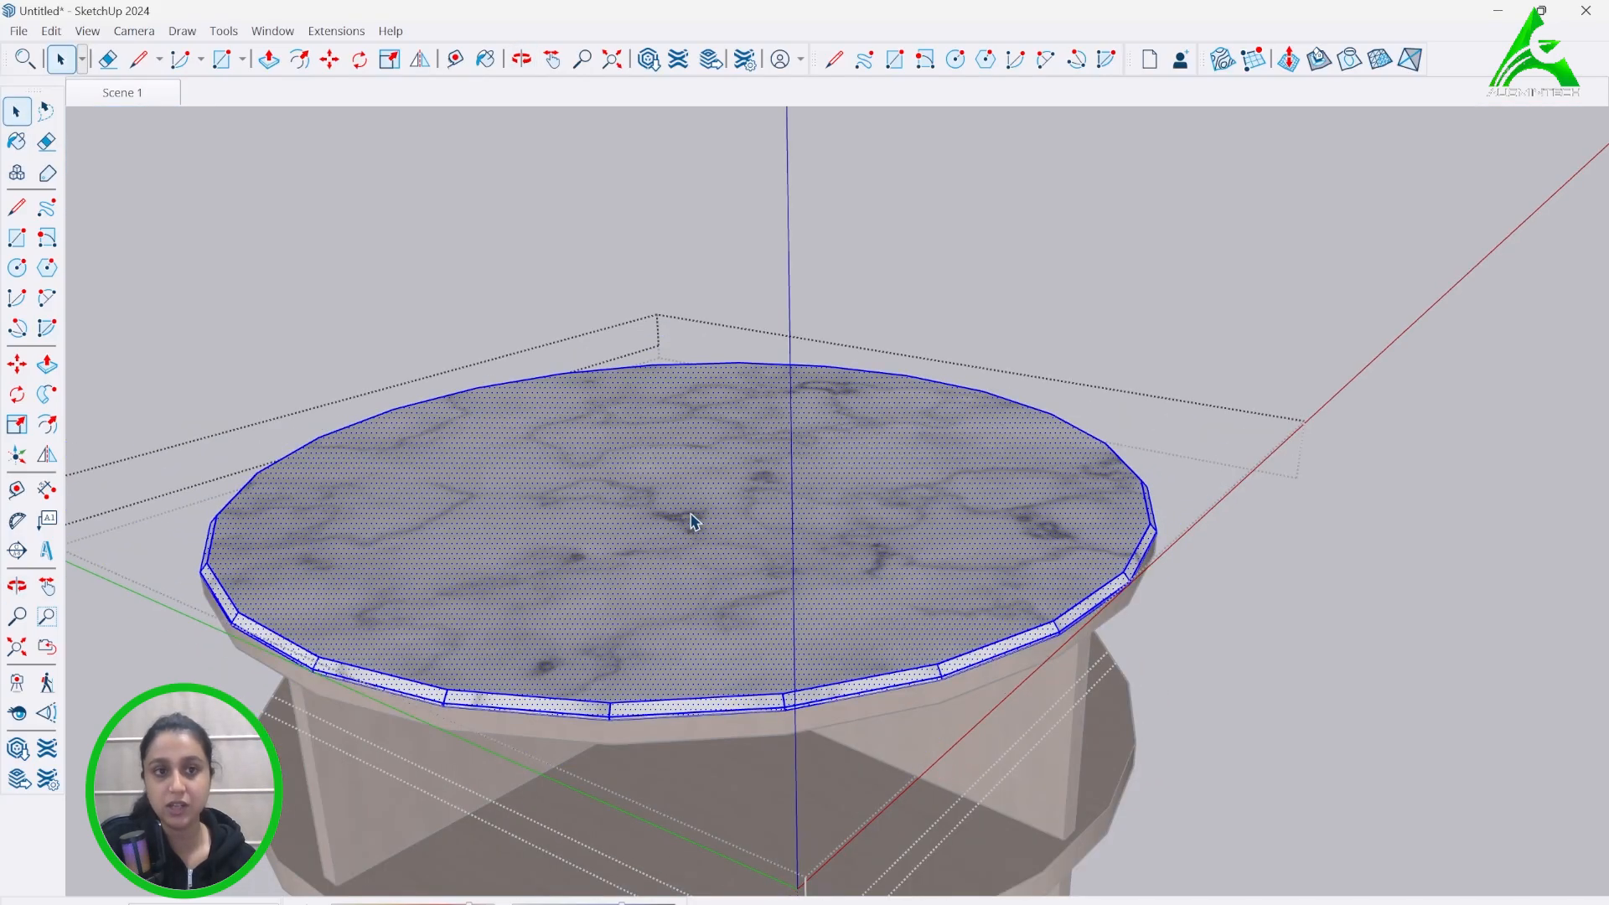
right_click(694, 521)
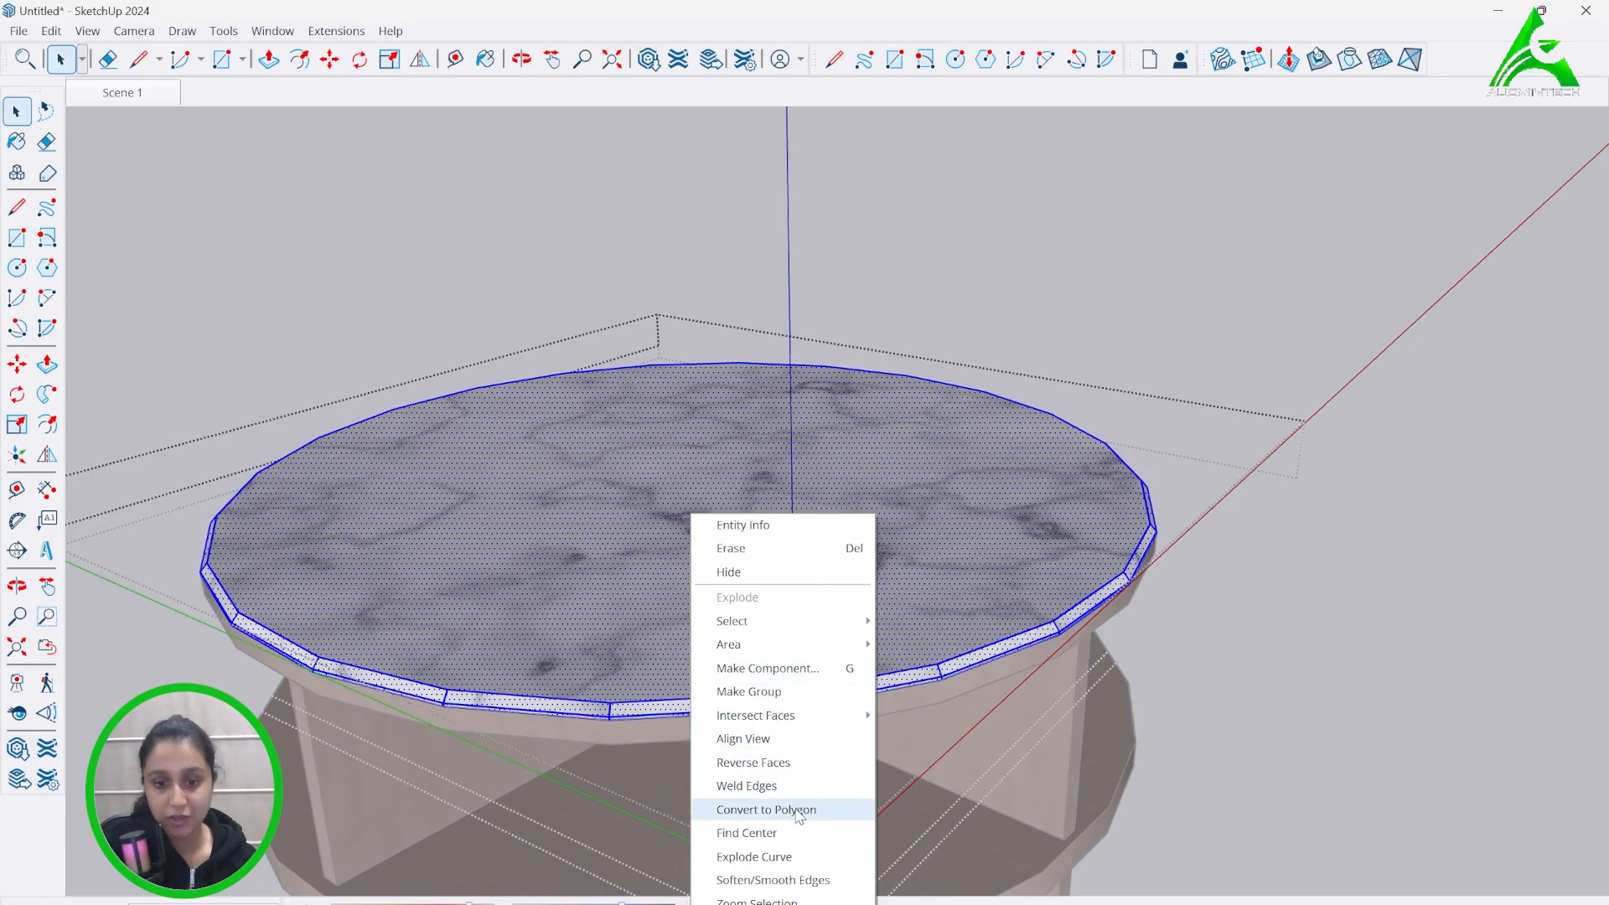
click(802, 880)
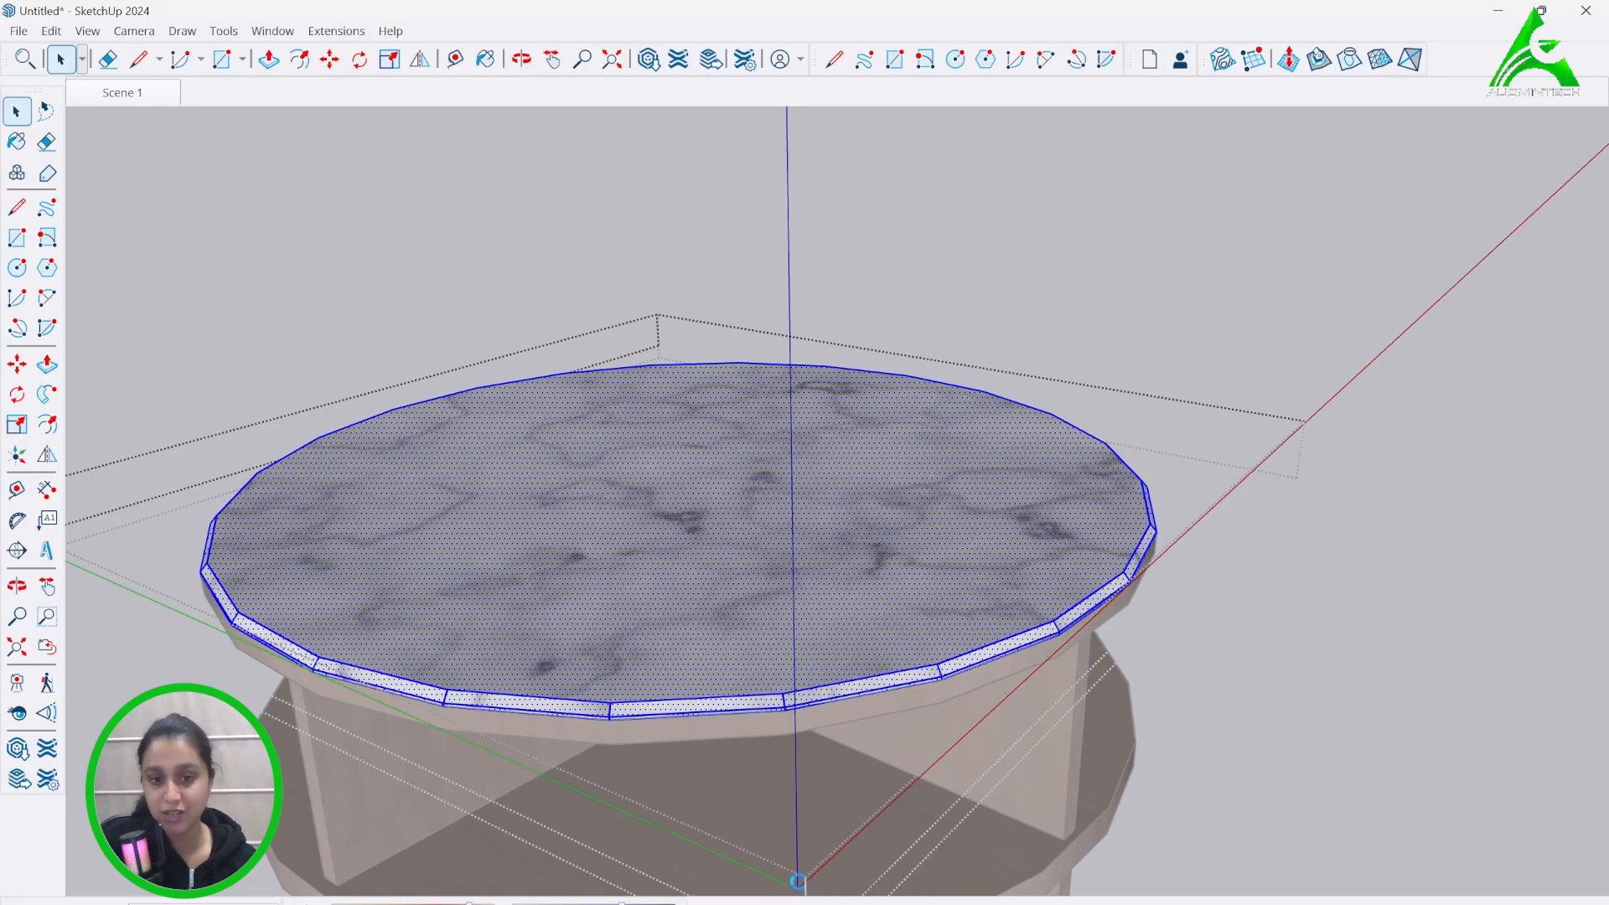
scroll(1238, 672, down, 8)
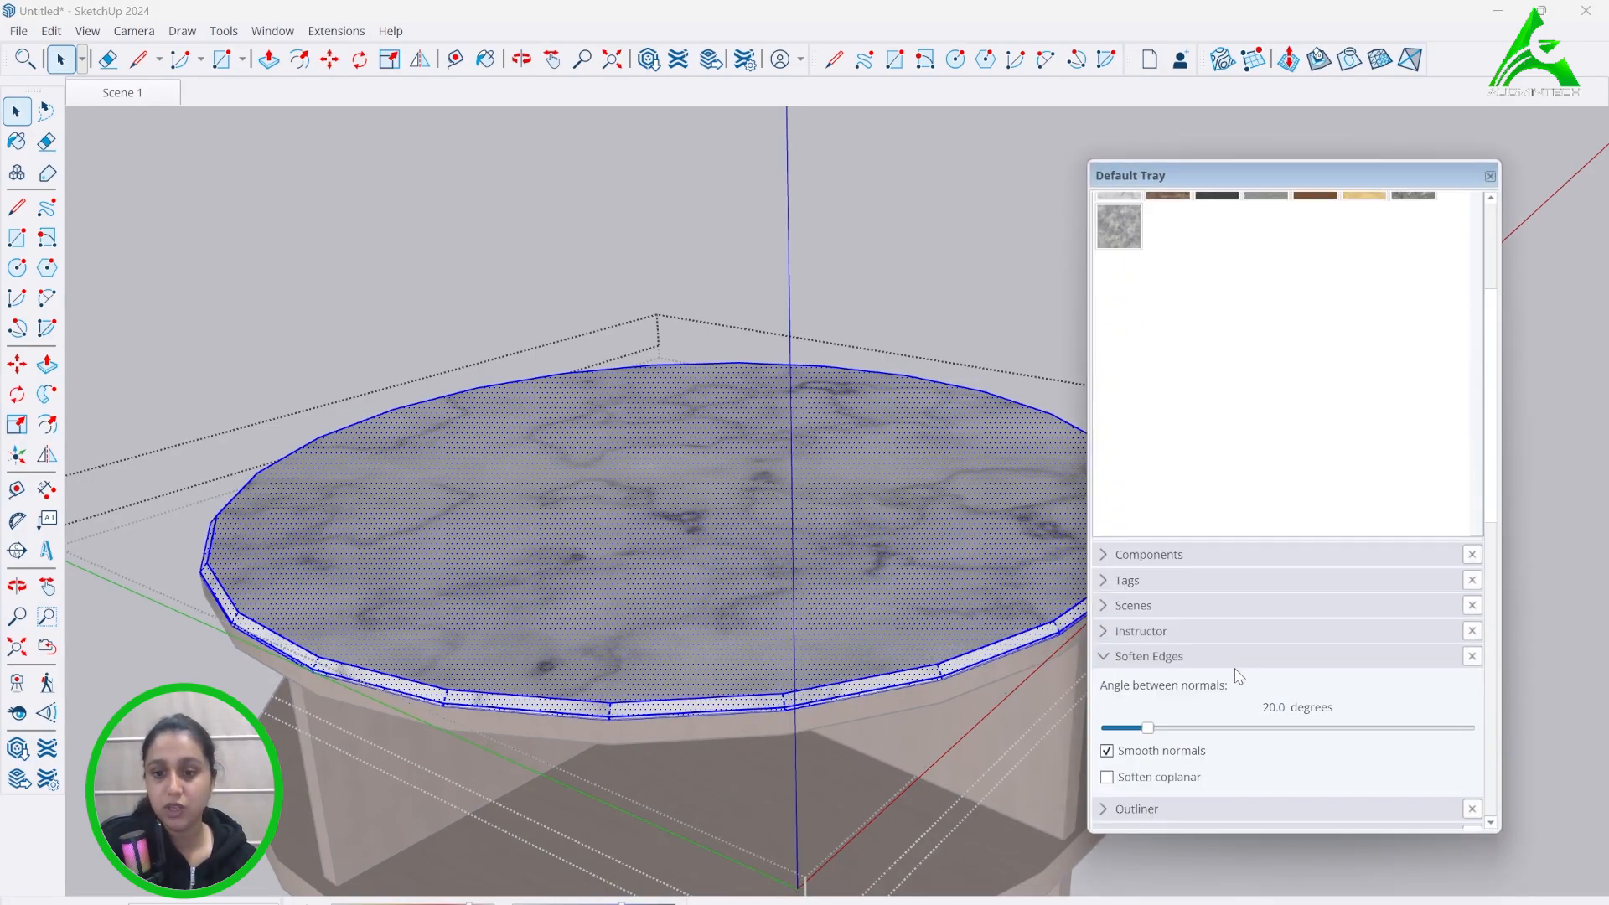
drag(1149, 390, 1160, 390)
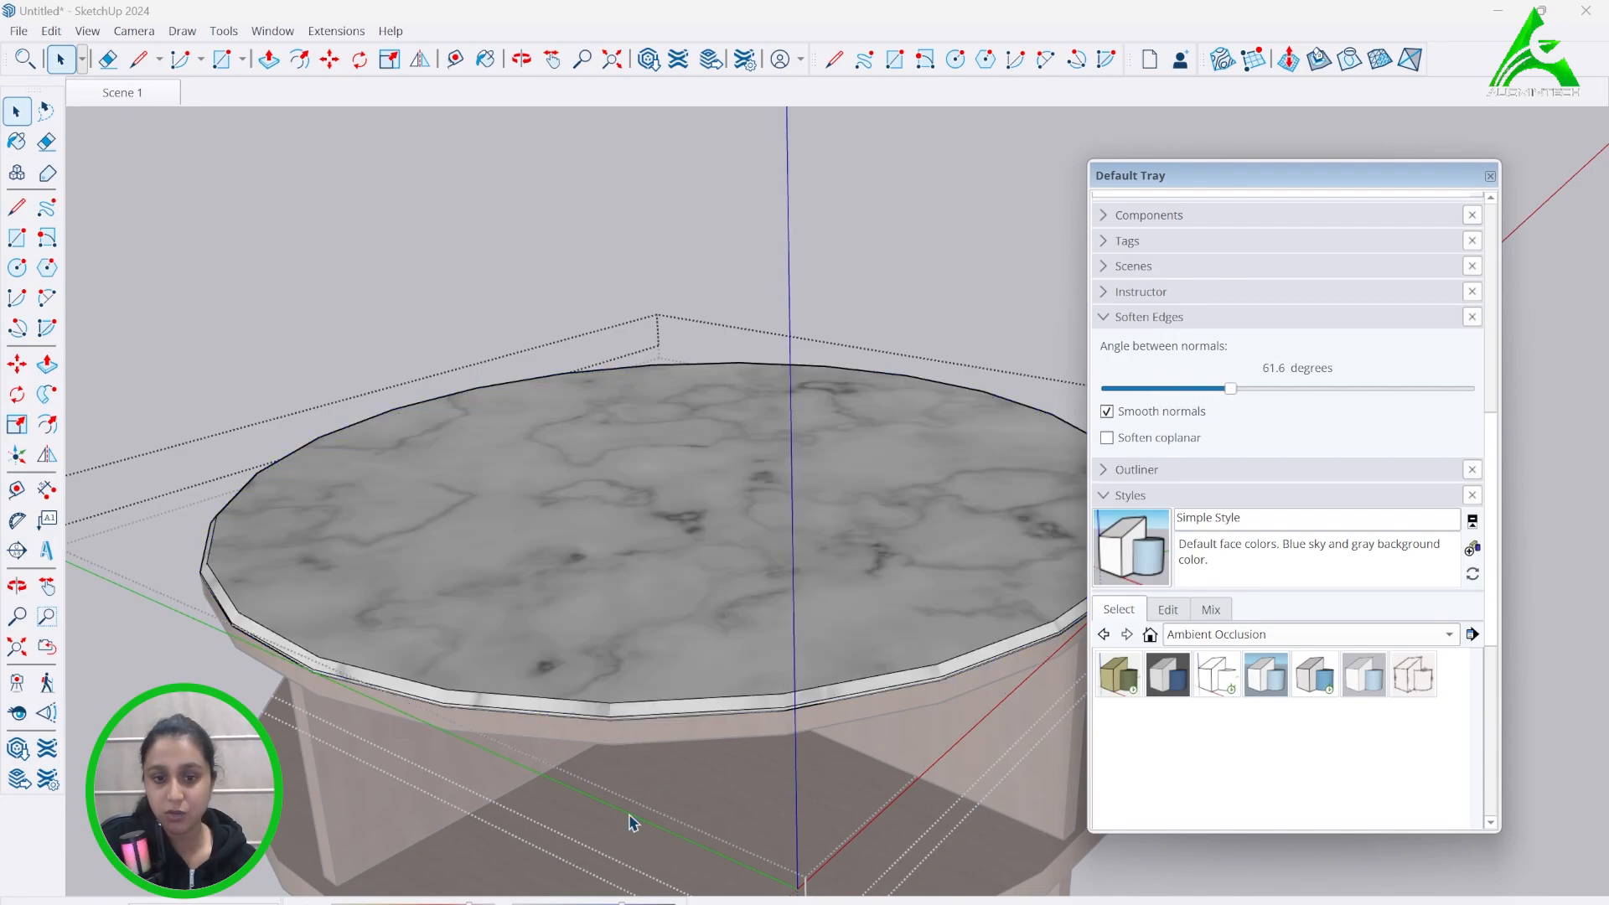
- Increase the marble disc's edge softening angle to 96.3 degrees and on to 162.1 degrees, inspecting its rim up close
triple_click(697, 703)
scroll(696, 679, up, 2)
drag(1230, 390, 1300, 390)
triple_click(866, 736)
scroll(871, 763, up, 3)
scroll(862, 466, down, 4)
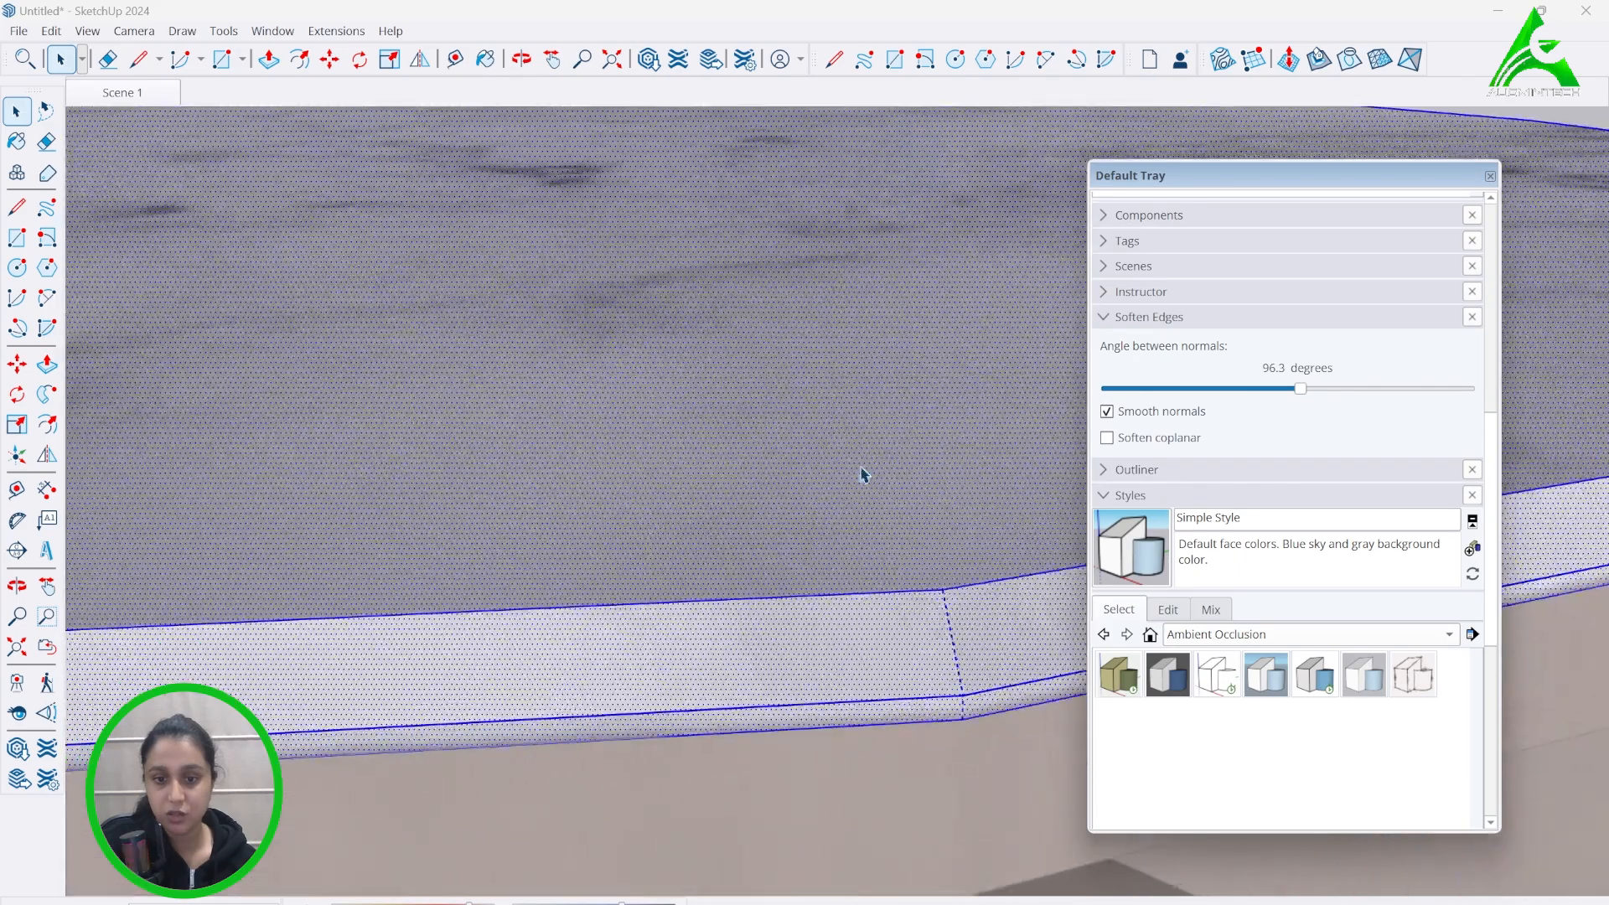
mouse_move(662, 512)
middle_down()
mouse_move(930, 445)
mouse_move(858, 567)
mouse_move(786, 492)
mouse_move(941, 430)
middle_up()
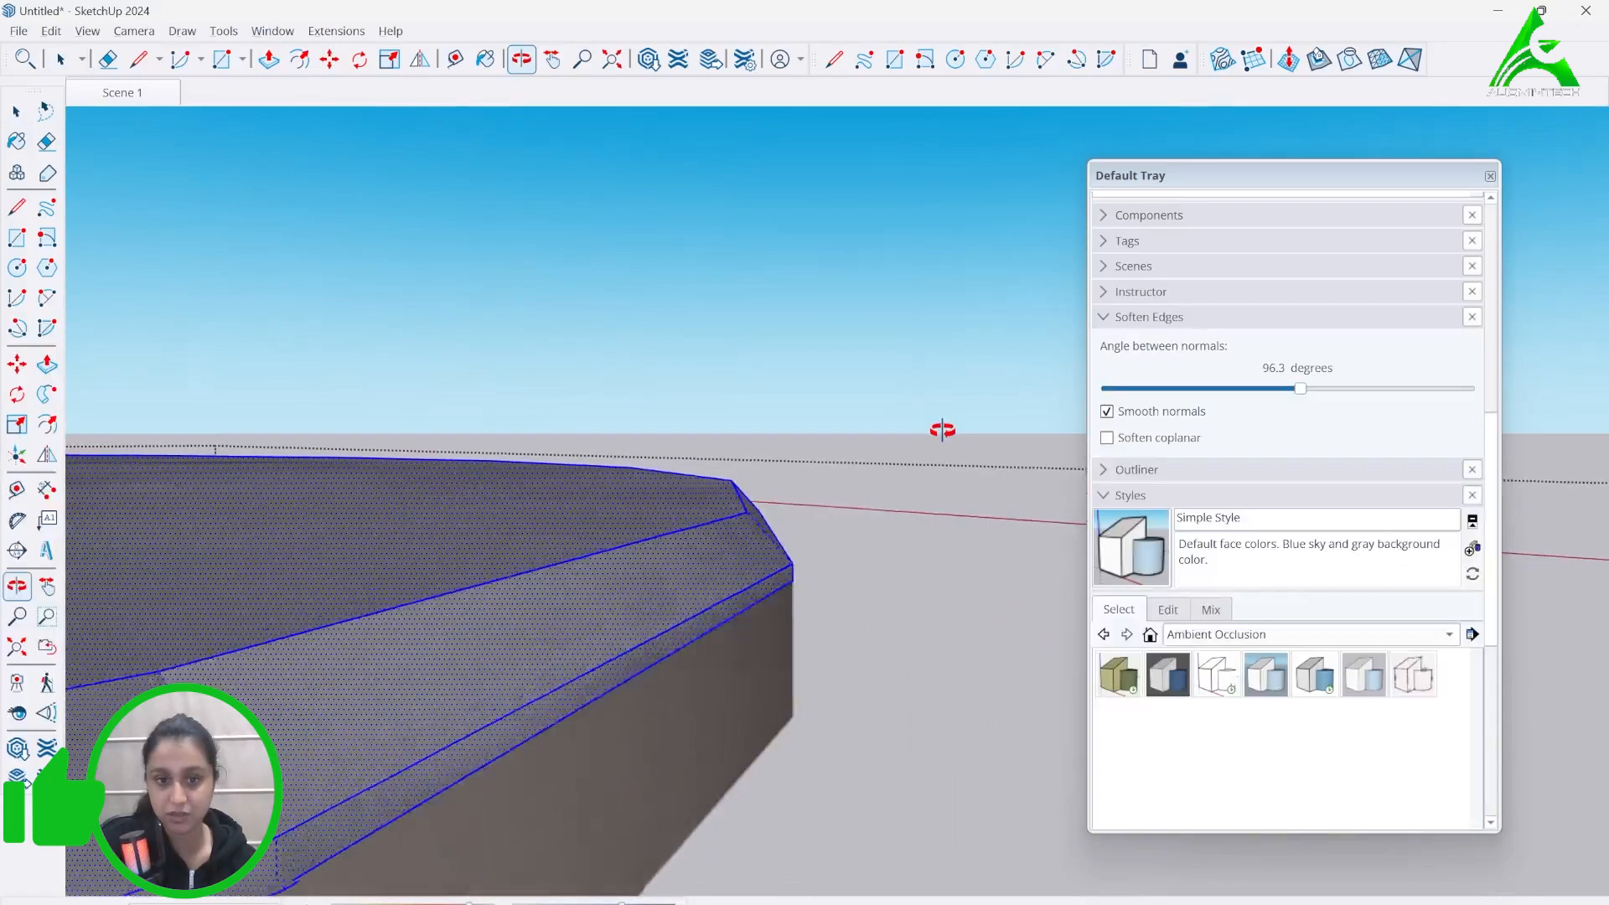
drag(1300, 390, 1419, 398)
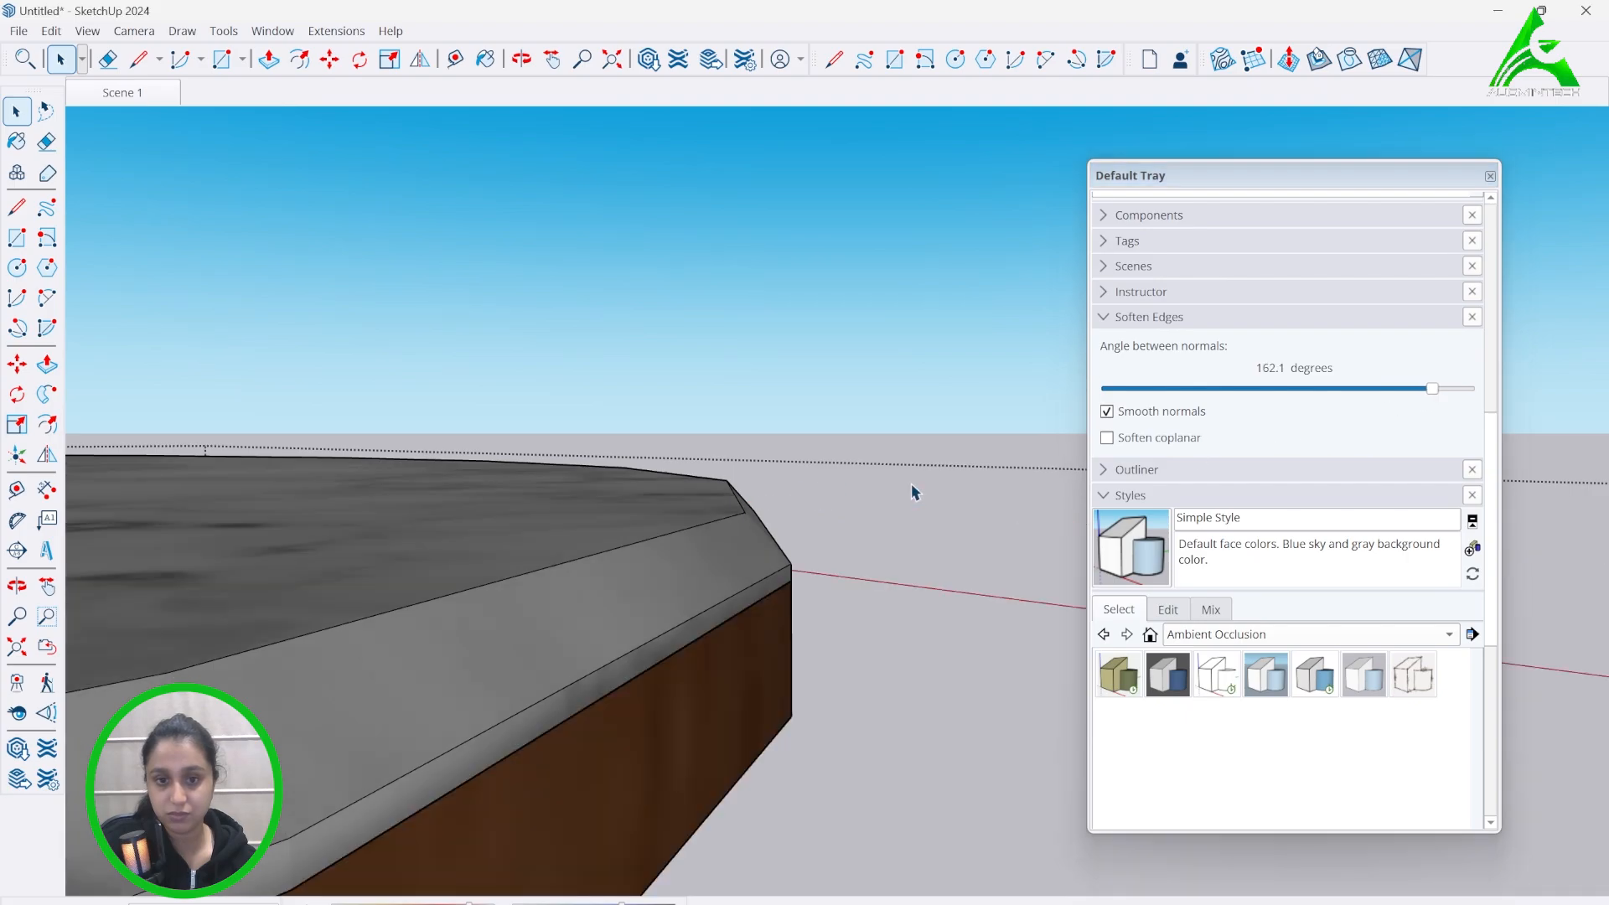
- Select all parts of the coffee table and soften their edges with a 162.1 degree angle between normals
scroll(449, 639, up, 5)
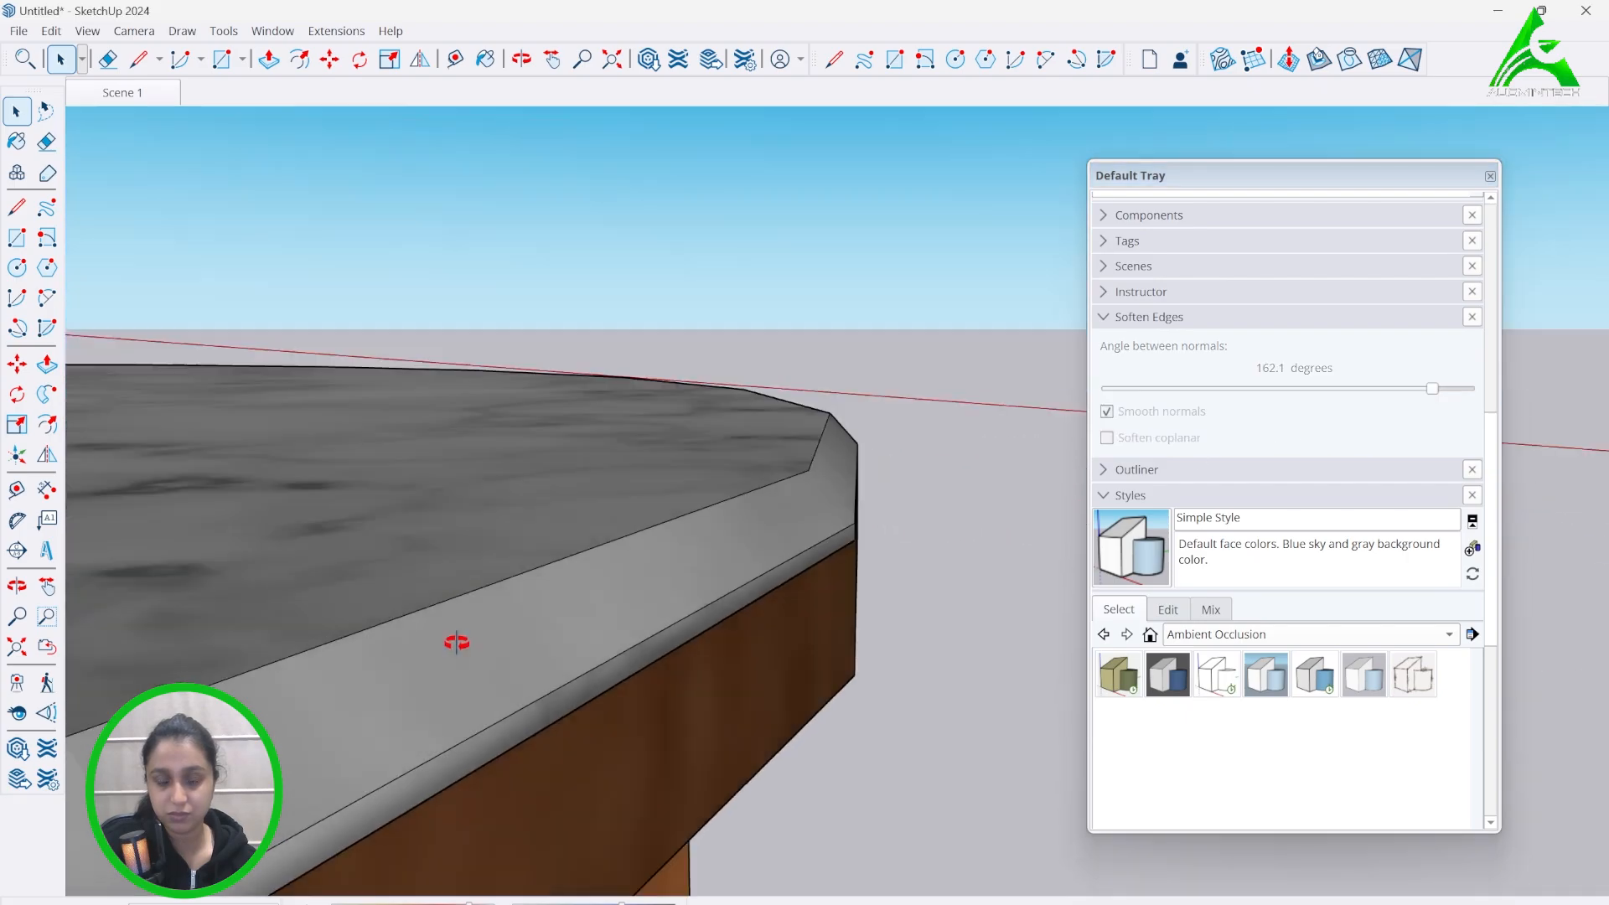
scroll(973, 403, down, 6)
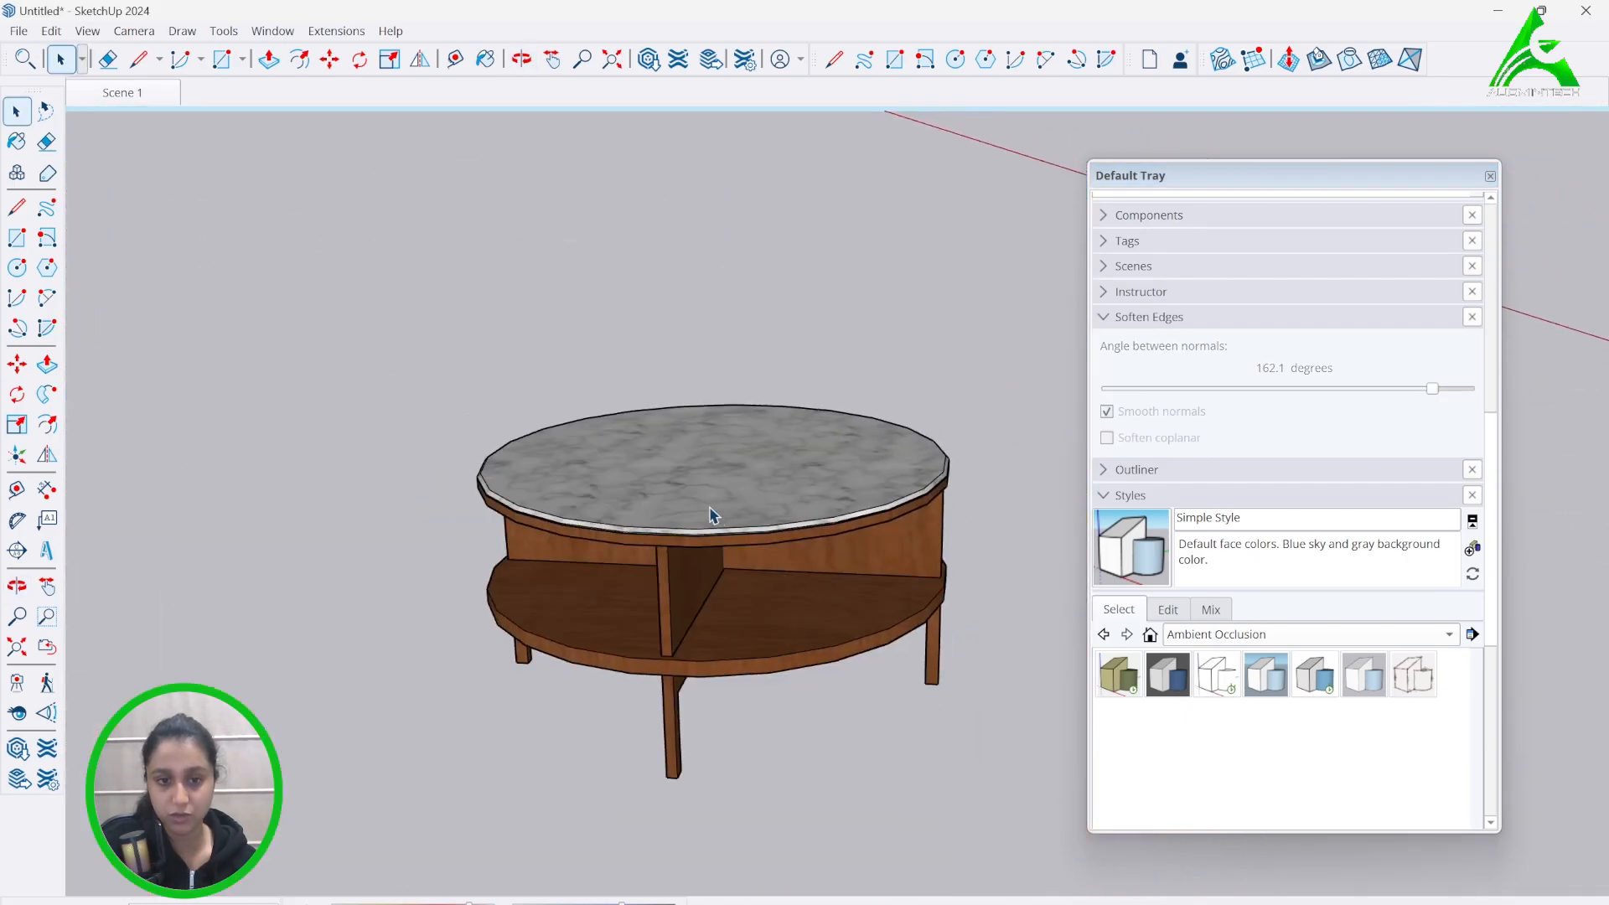
middle_drag(712, 514, 393, 677)
scroll(877, 538, up, 3)
scroll(877, 538, up, 2)
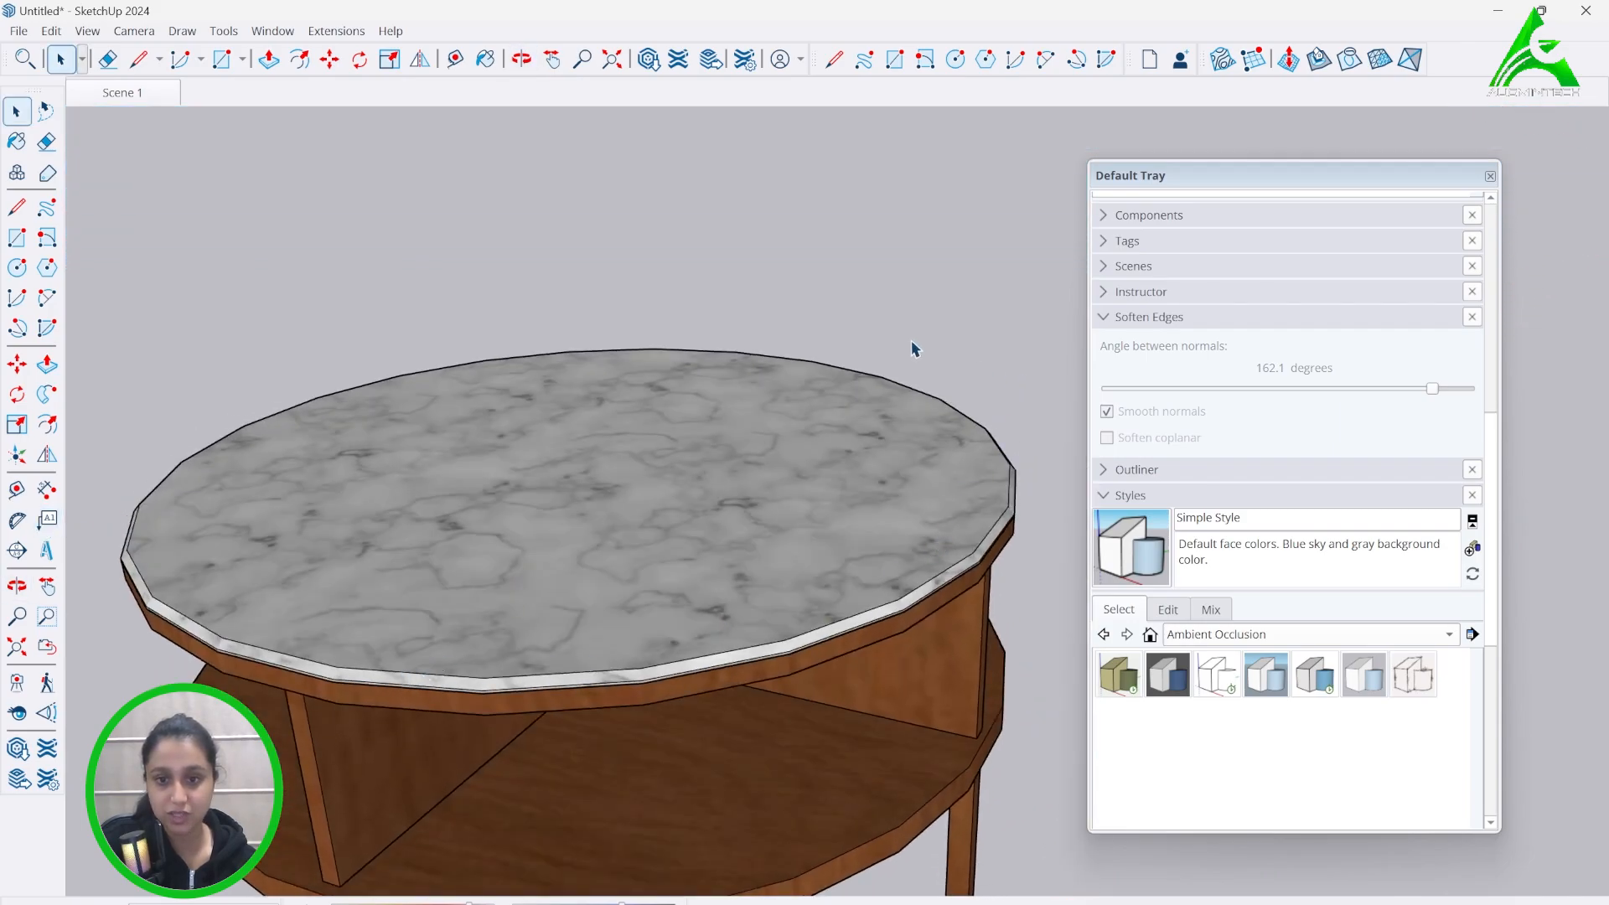
click(862, 643)
middle_drag(797, 676, 568, 460)
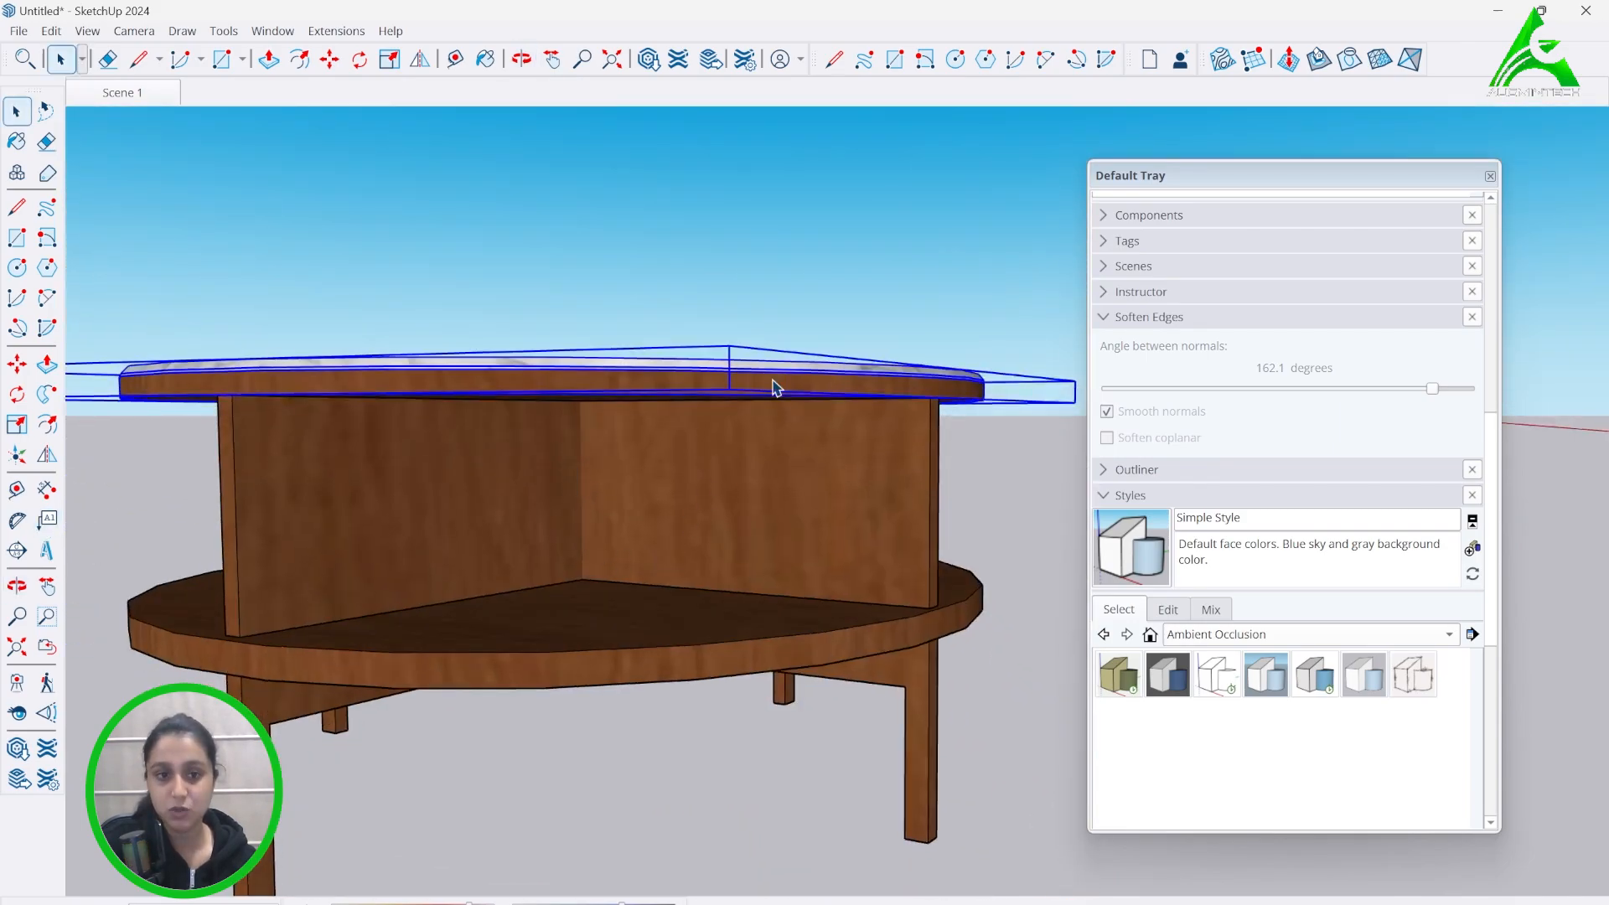
scroll(847, 647, down, 2)
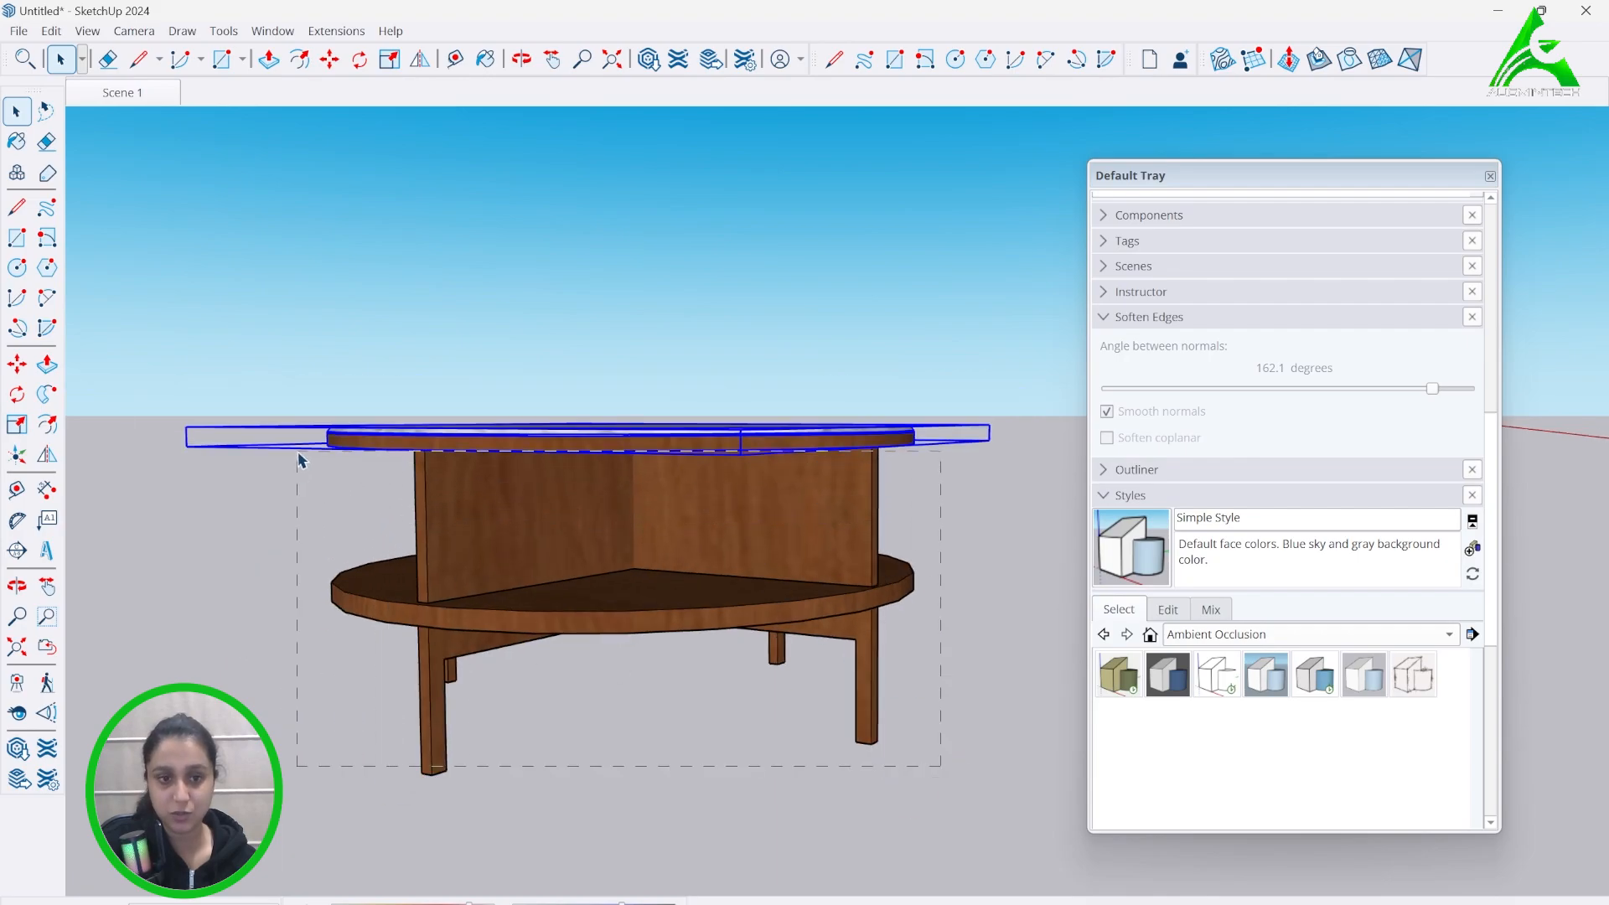
drag(299, 460, 302, 457)
right_click(394, 444)
click(546, 700)
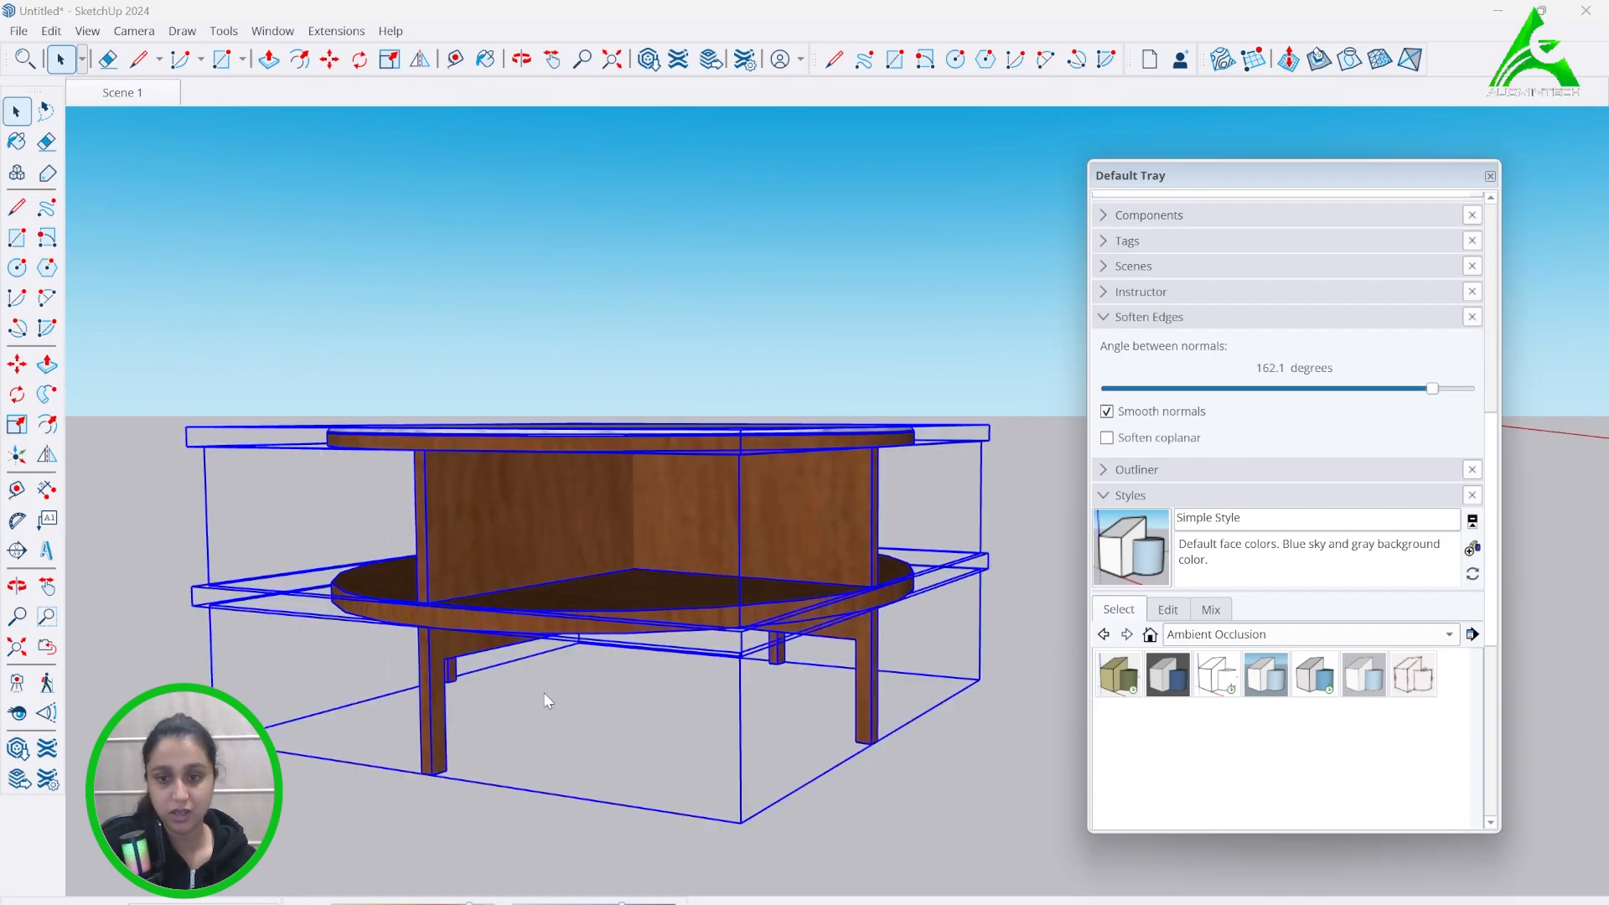
click(1006, 490)
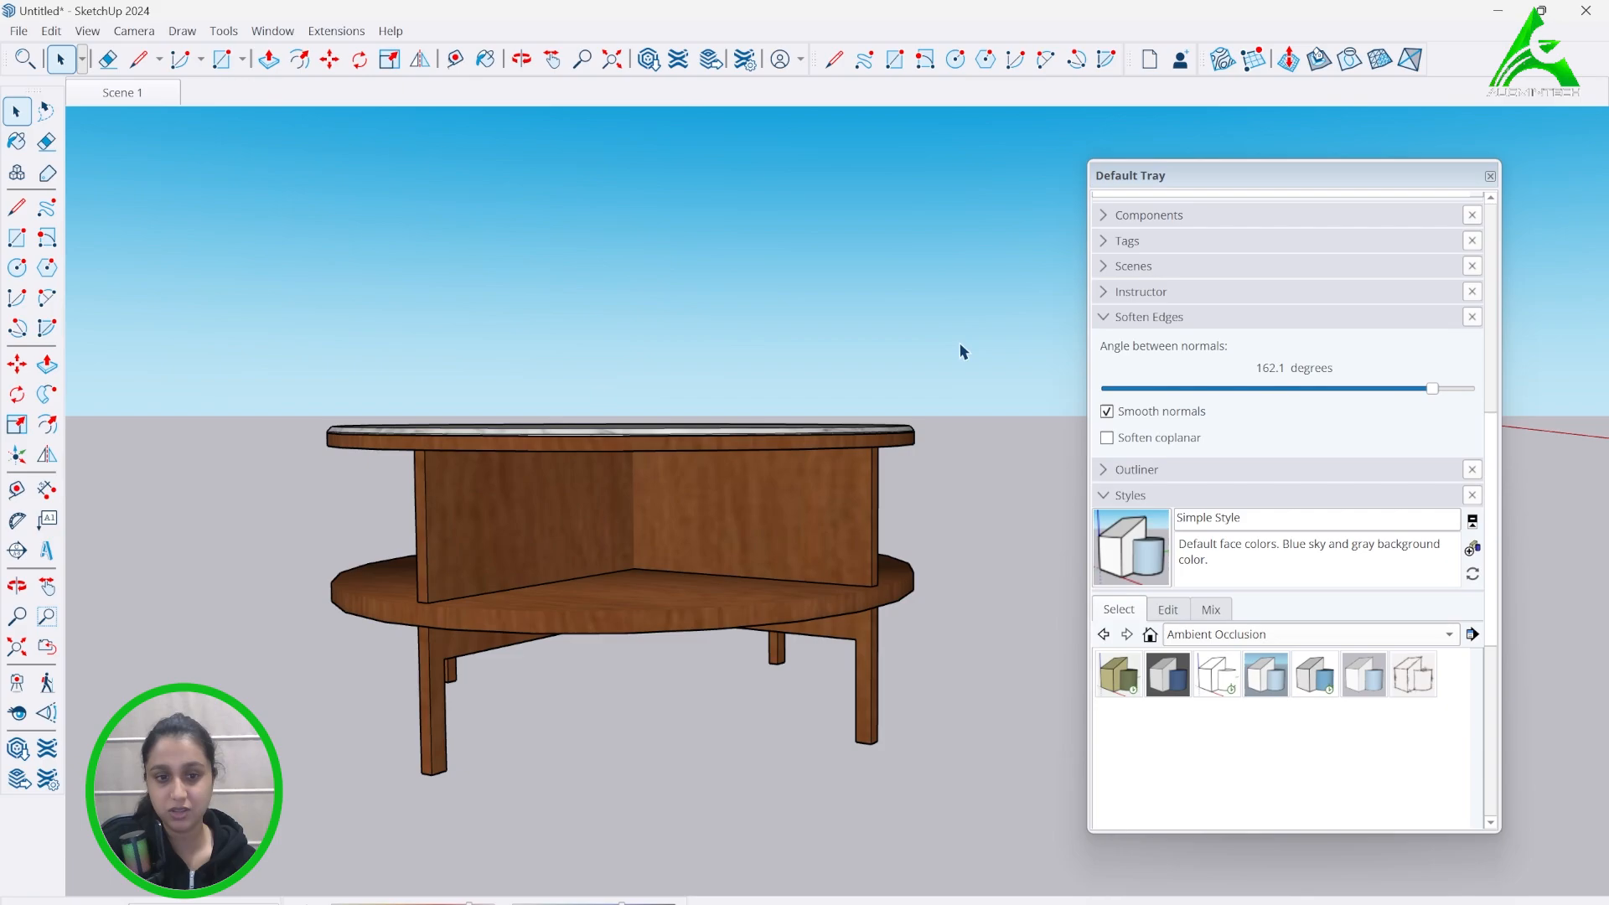
- Inspect the table's softened rims, shelf dividers and legs from several angles, up close and as a whole
scroll(343, 706, down, 2)
scroll(750, 561, up, 4)
middle_drag(650, 711, 754, 672)
scroll(721, 693, up, 3)
scroll(539, 646, up, 2)
scroll(759, 666, down, 6)
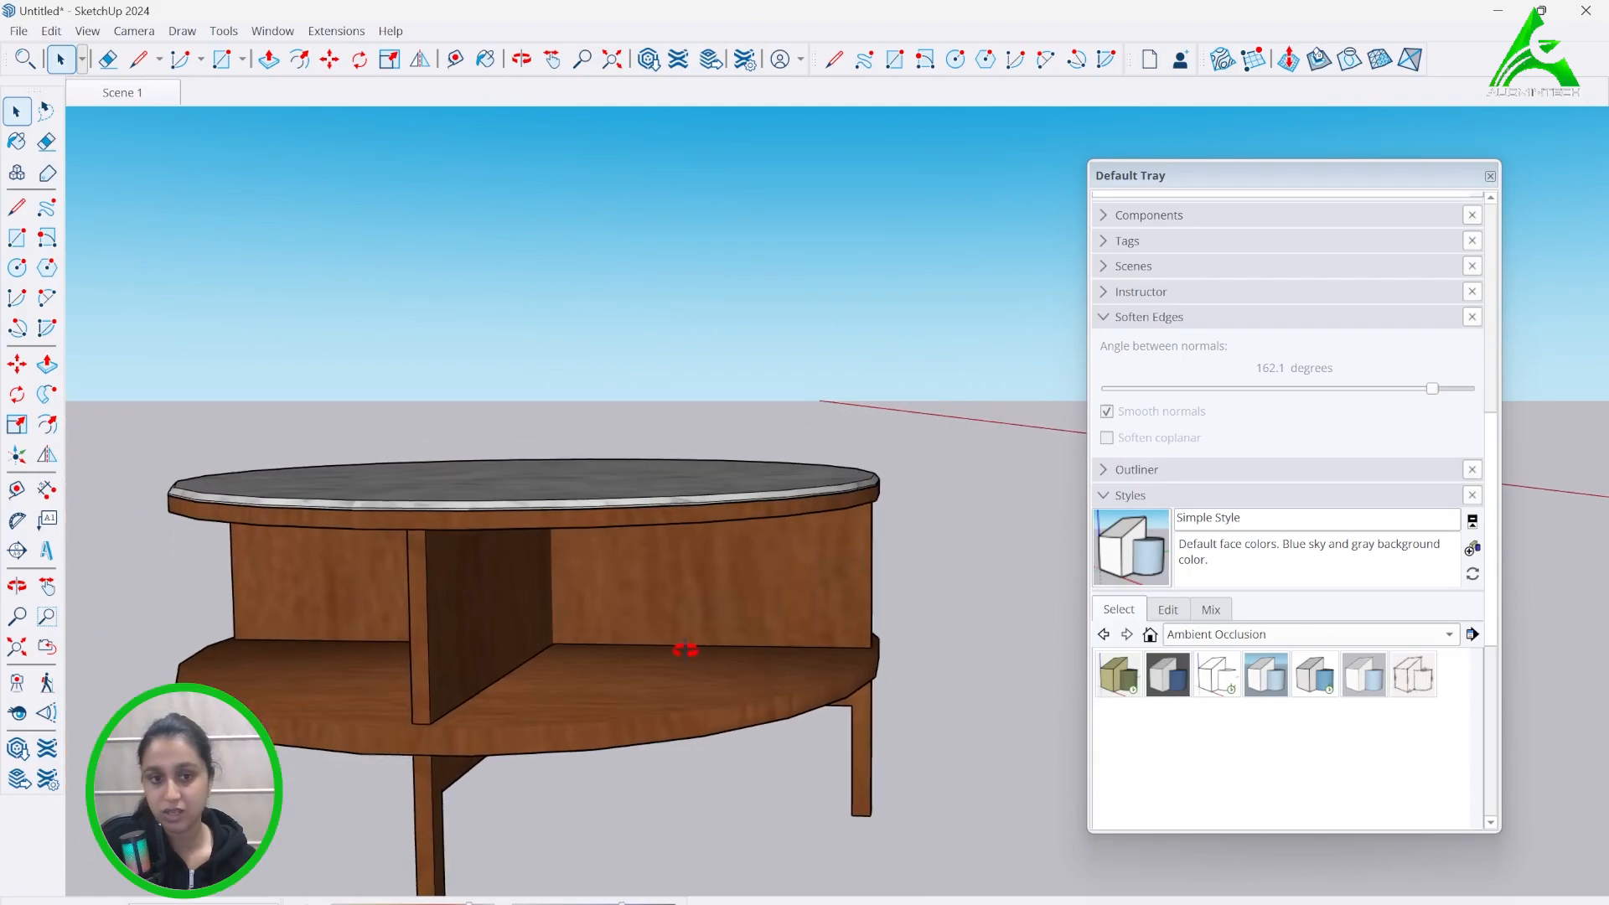
key(space)
middle_drag(596, 781, 822, 616)
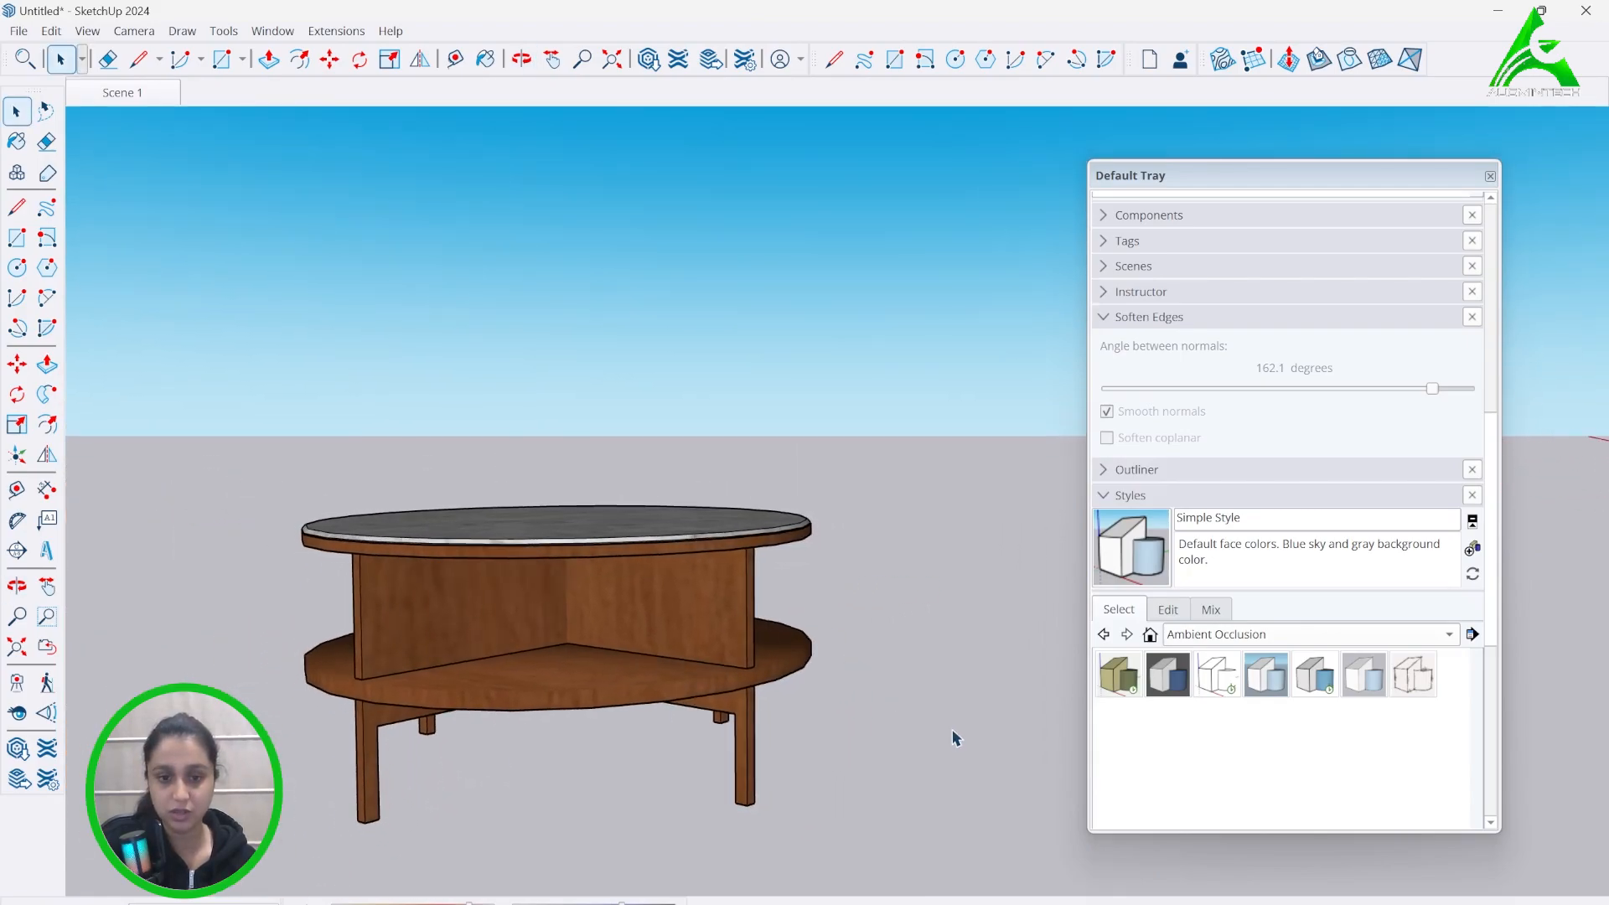
- Close the Default Tray and place the reference photo window beside the finished table for comparison
click(1491, 176)
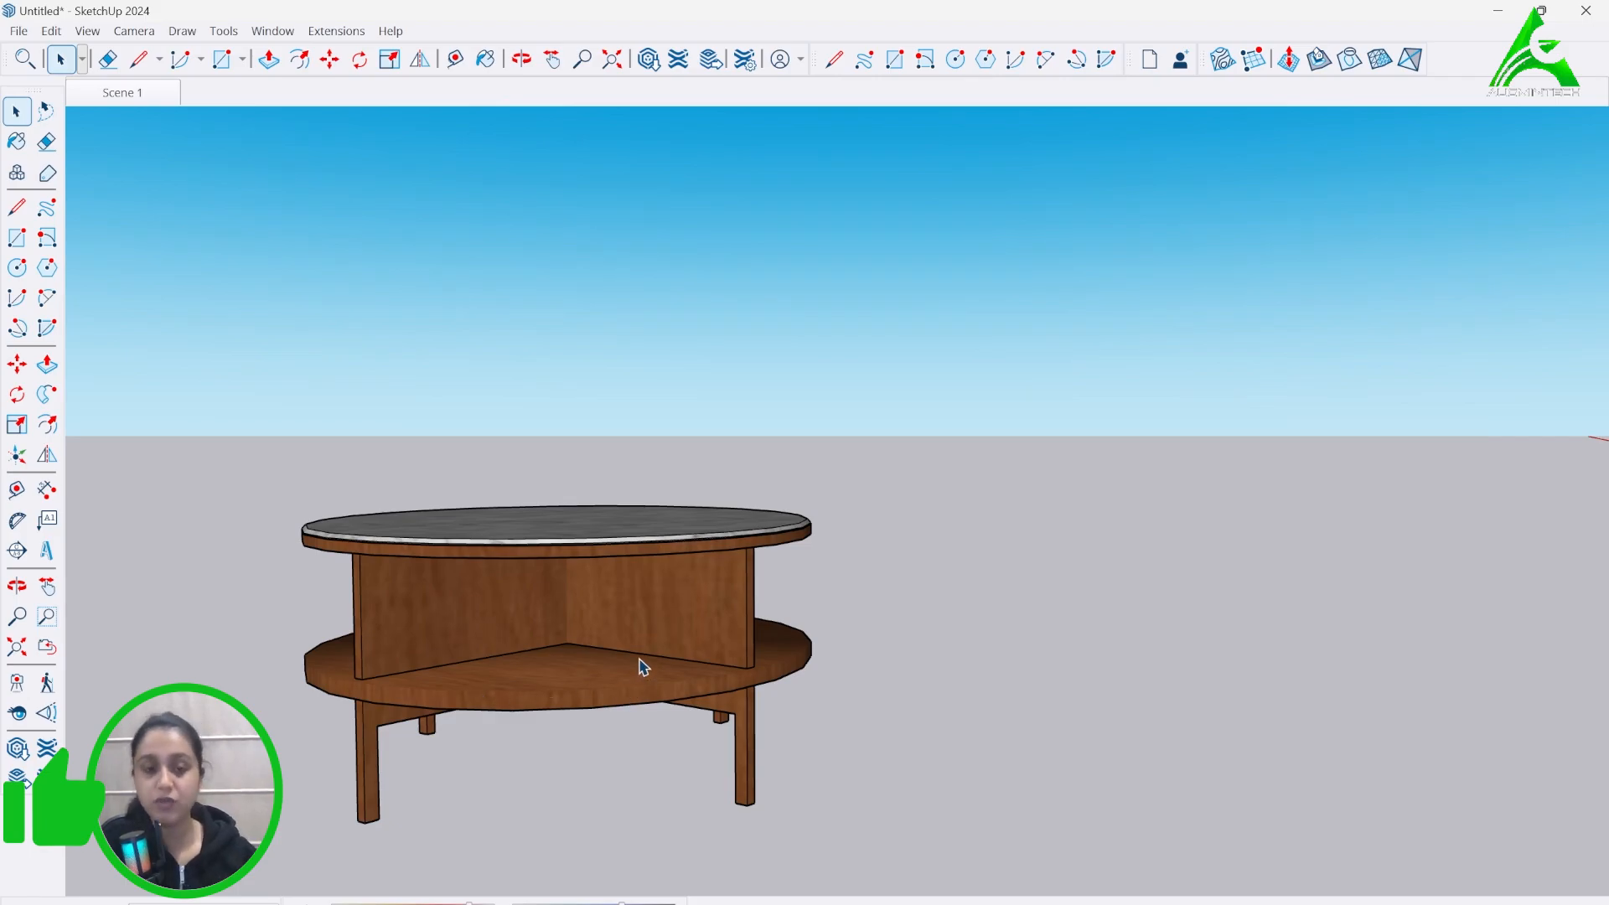
middle_drag(587, 635, 589, 643)
key(alt+Tab)
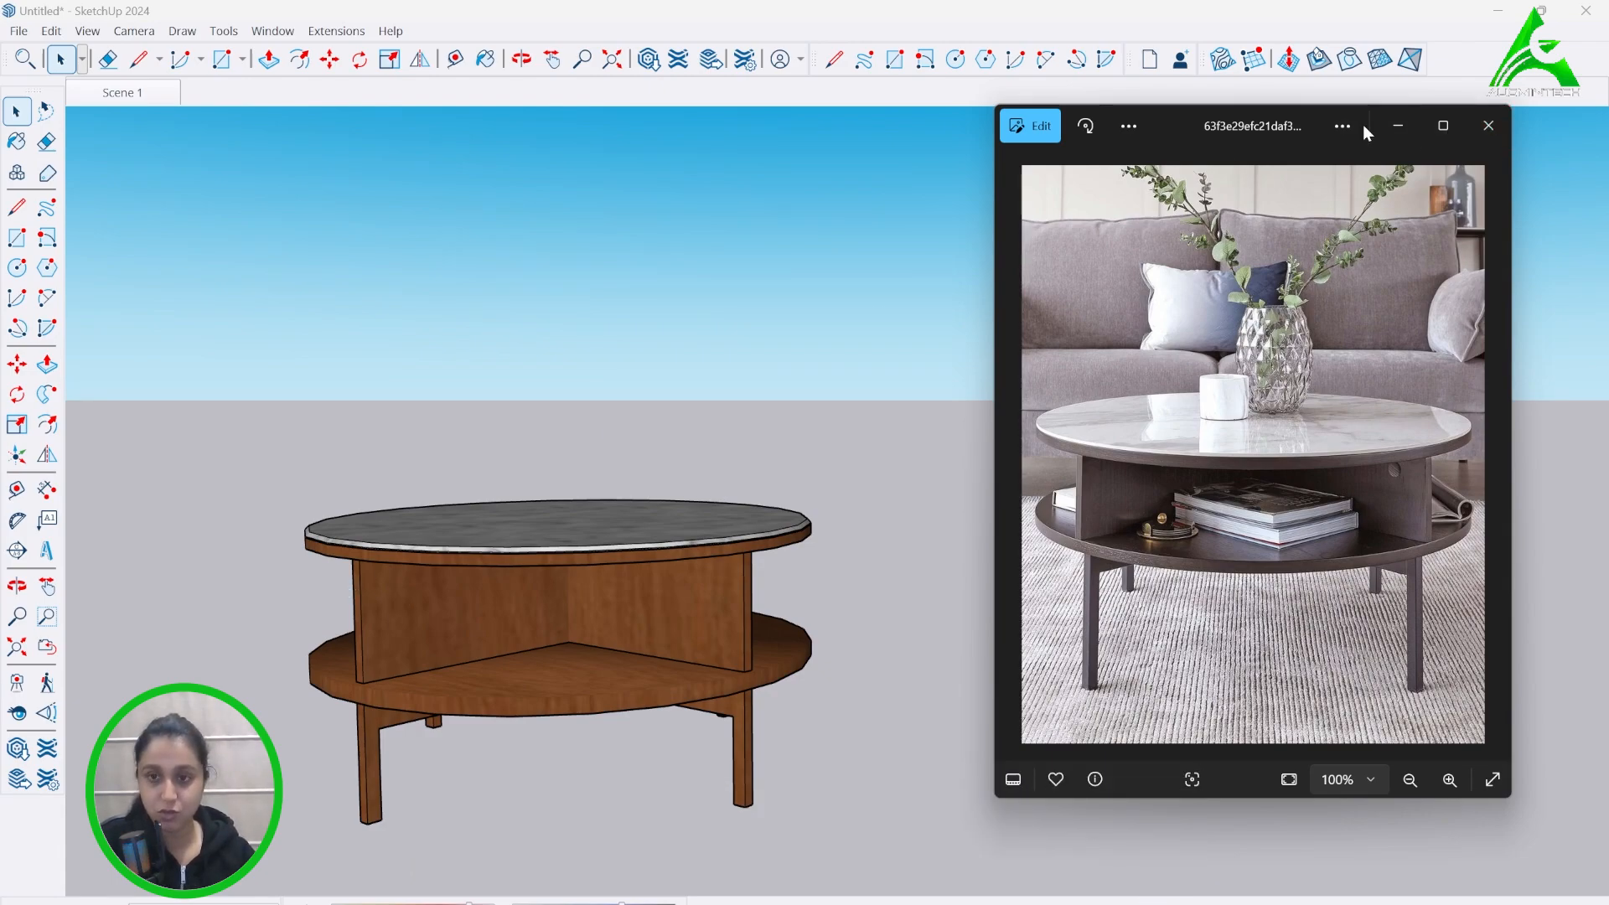
drag(1363, 124, 1305, 206)
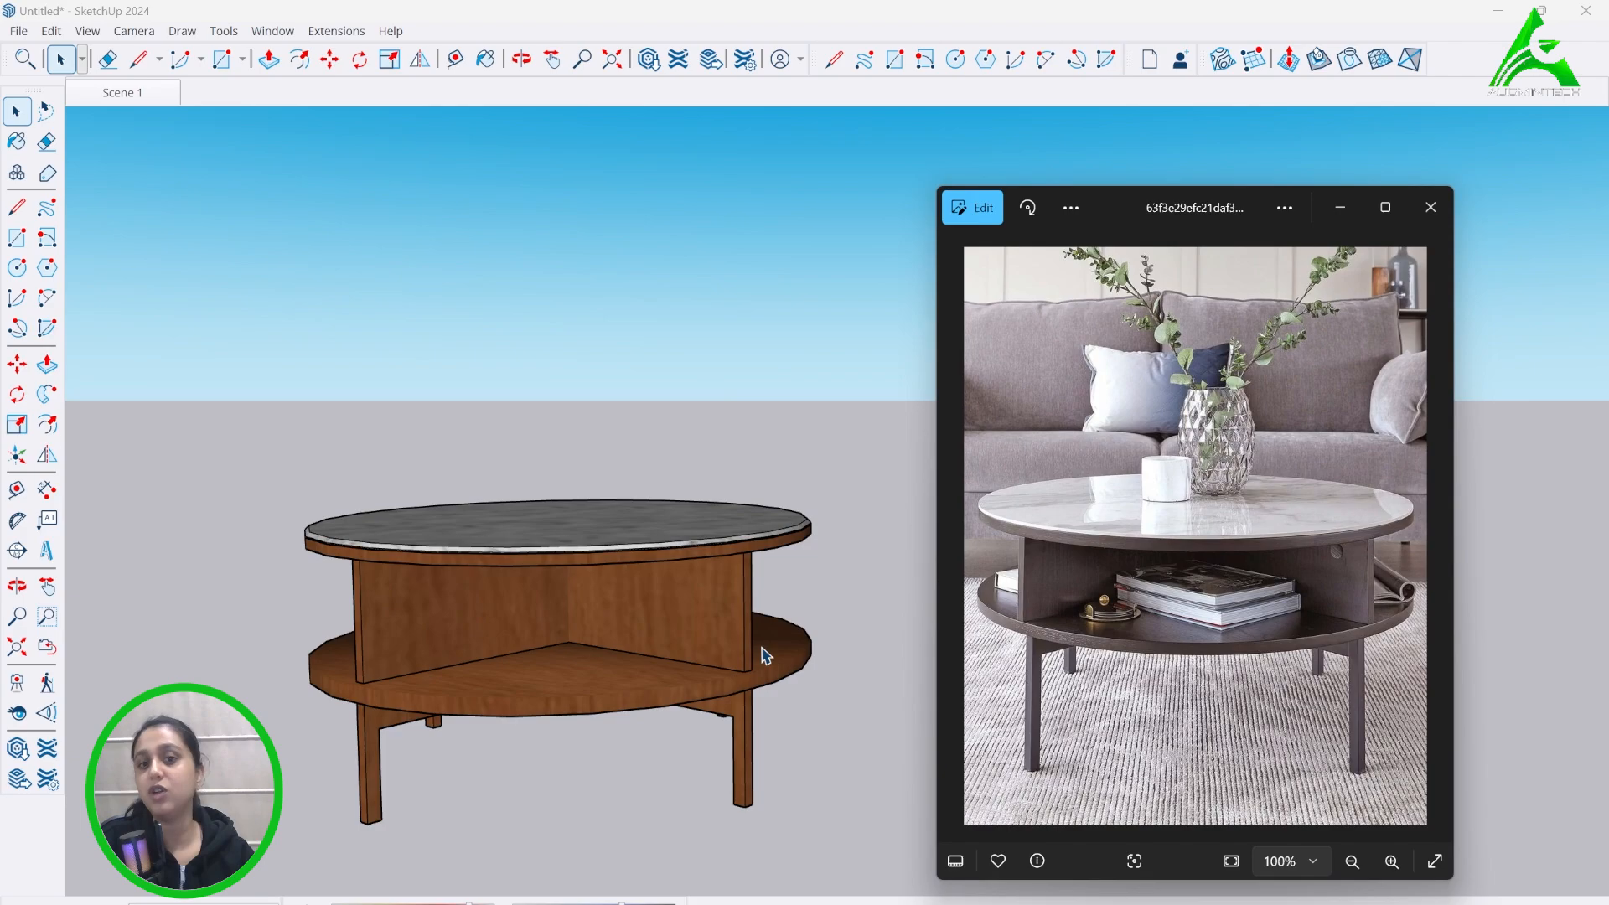